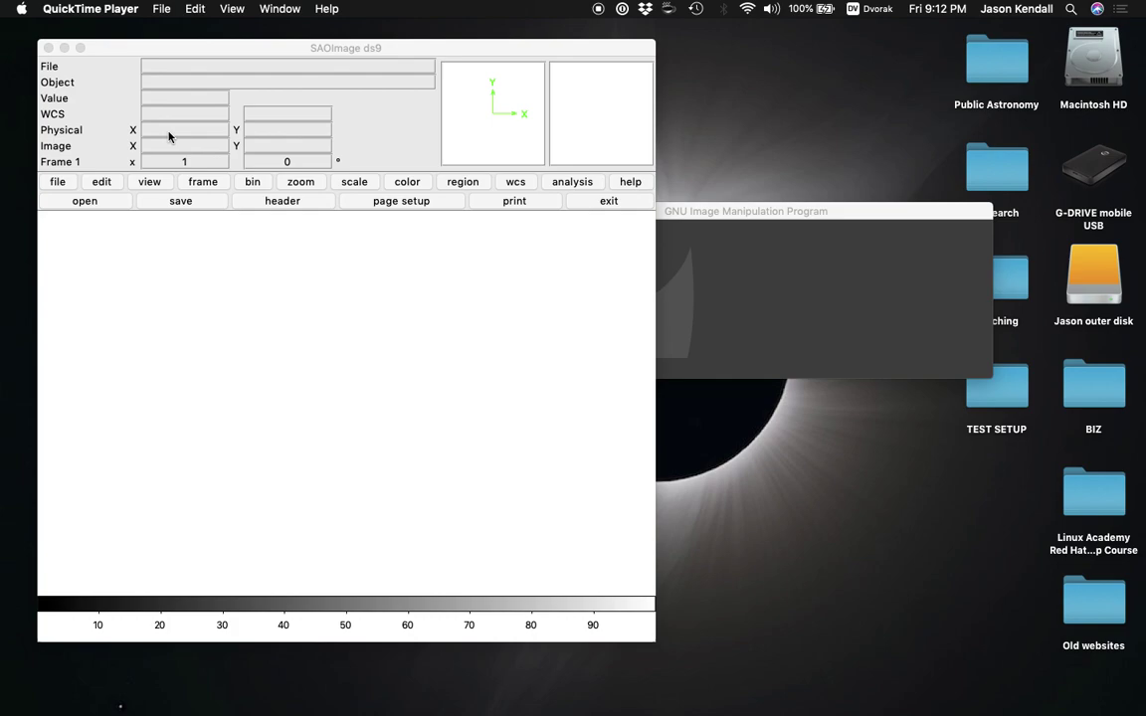
Restore Safari and load itelescope.net in a new tab
mouse_move(846, 713)
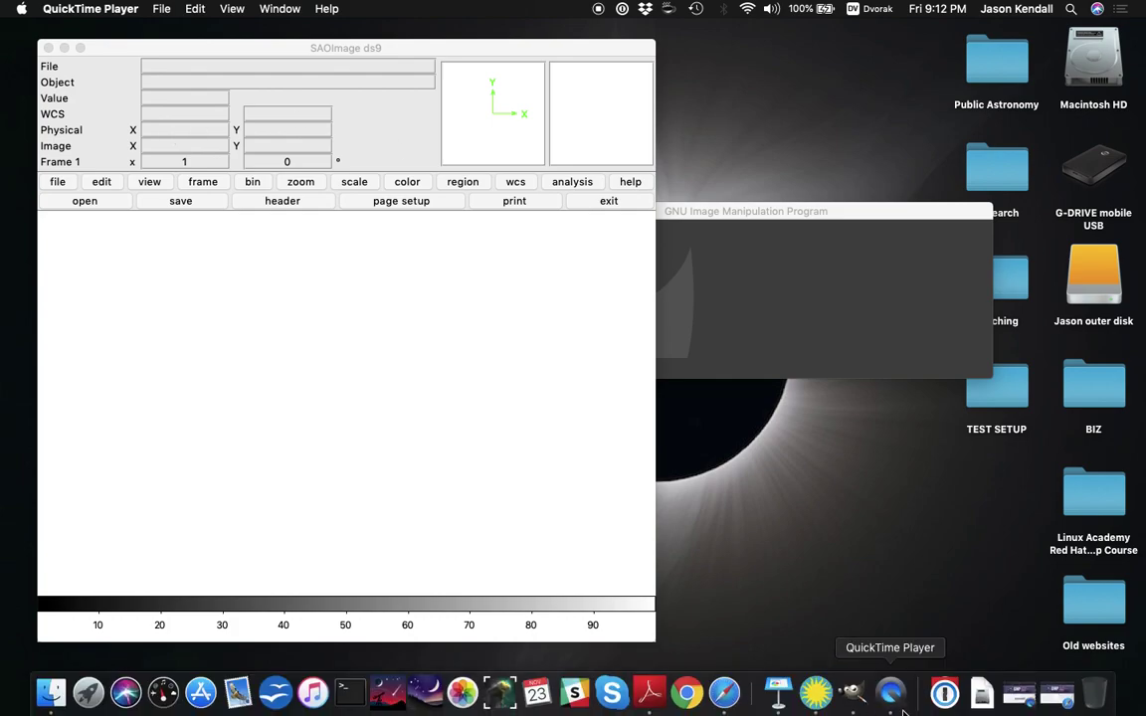
click(1062, 699)
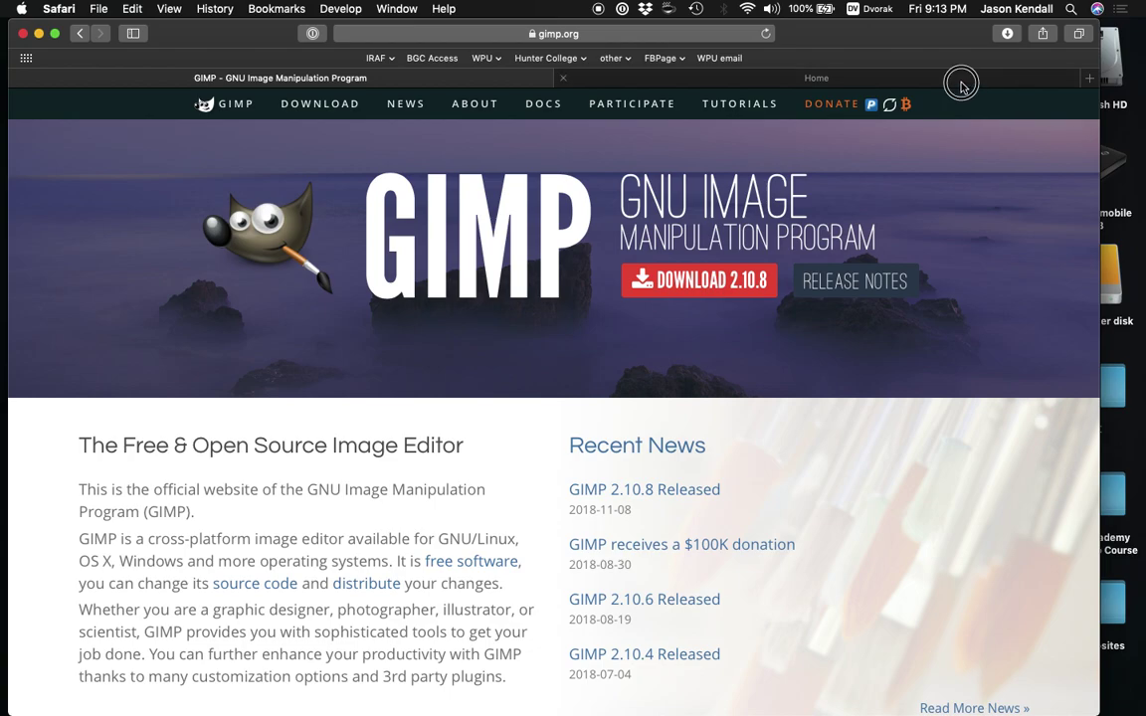
click(951, 82)
key(super+t)
text(i)
key(Return)
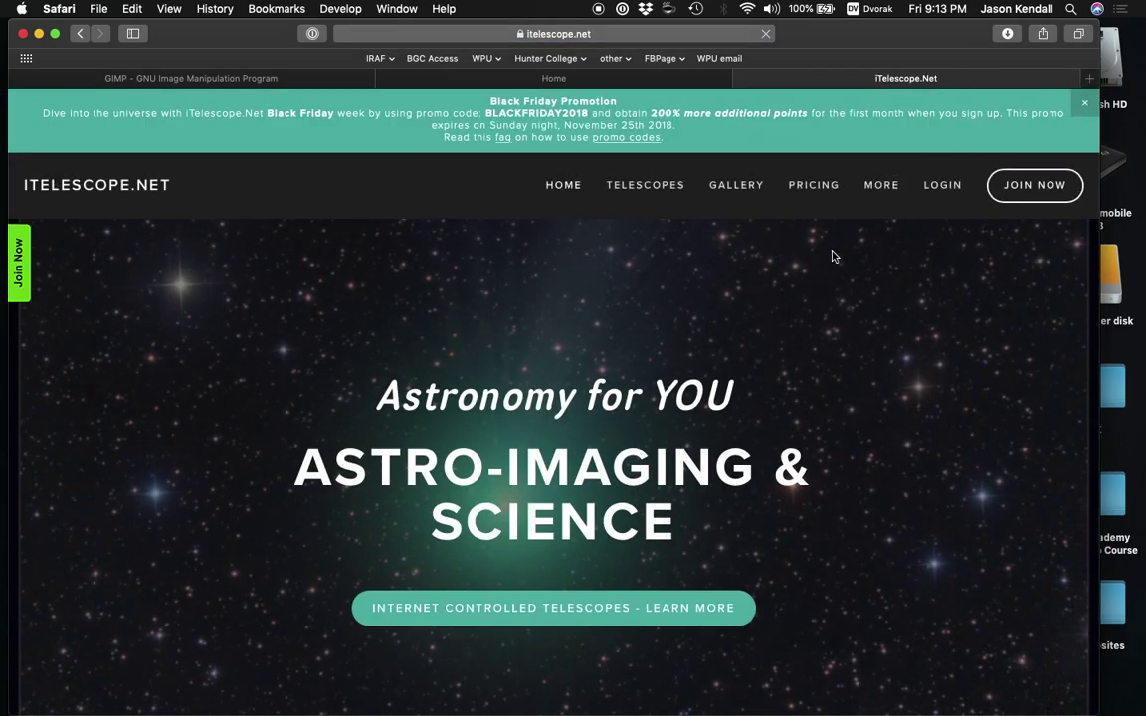
Scroll through the iTelescope.net page, then minimise Safari
scroll(797, 322, down, 5)
scroll(802, 322, down, 10)
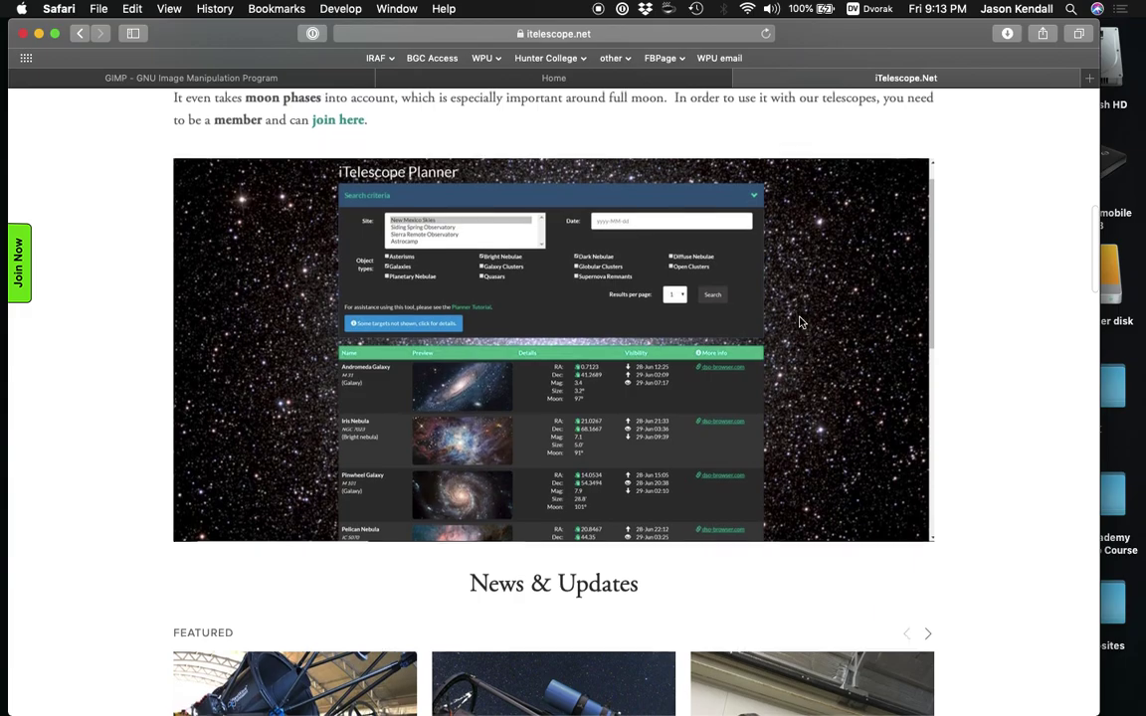
scroll(802, 321, down, 12)
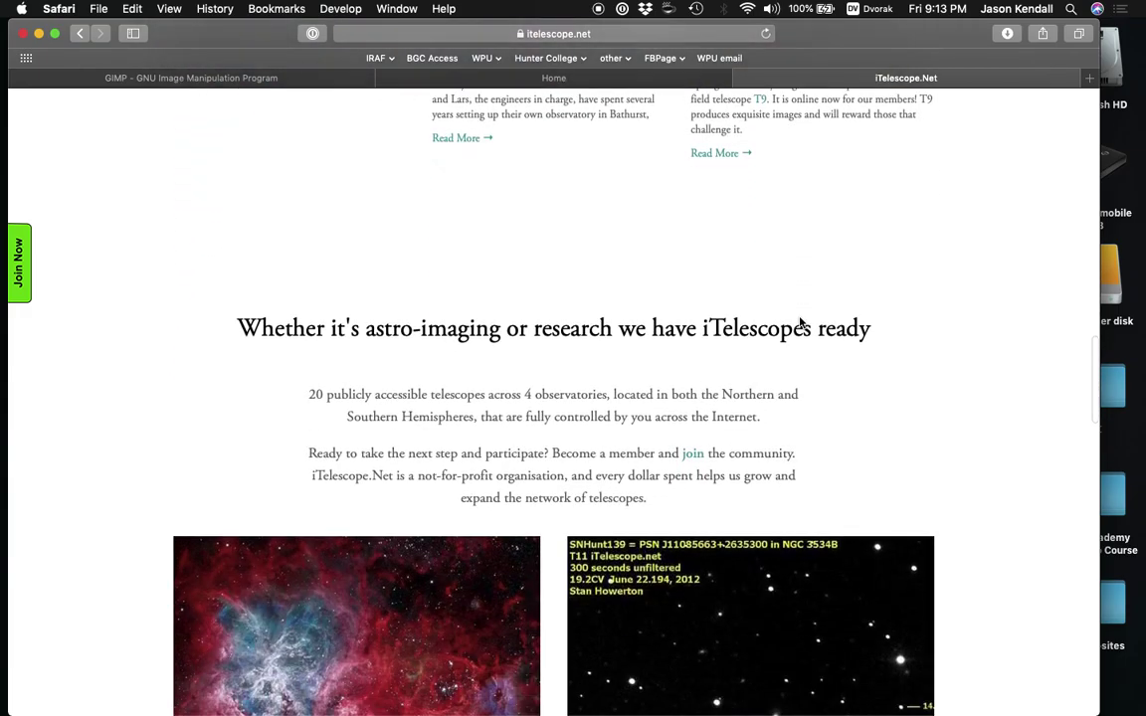
scroll(800, 323, down, 12)
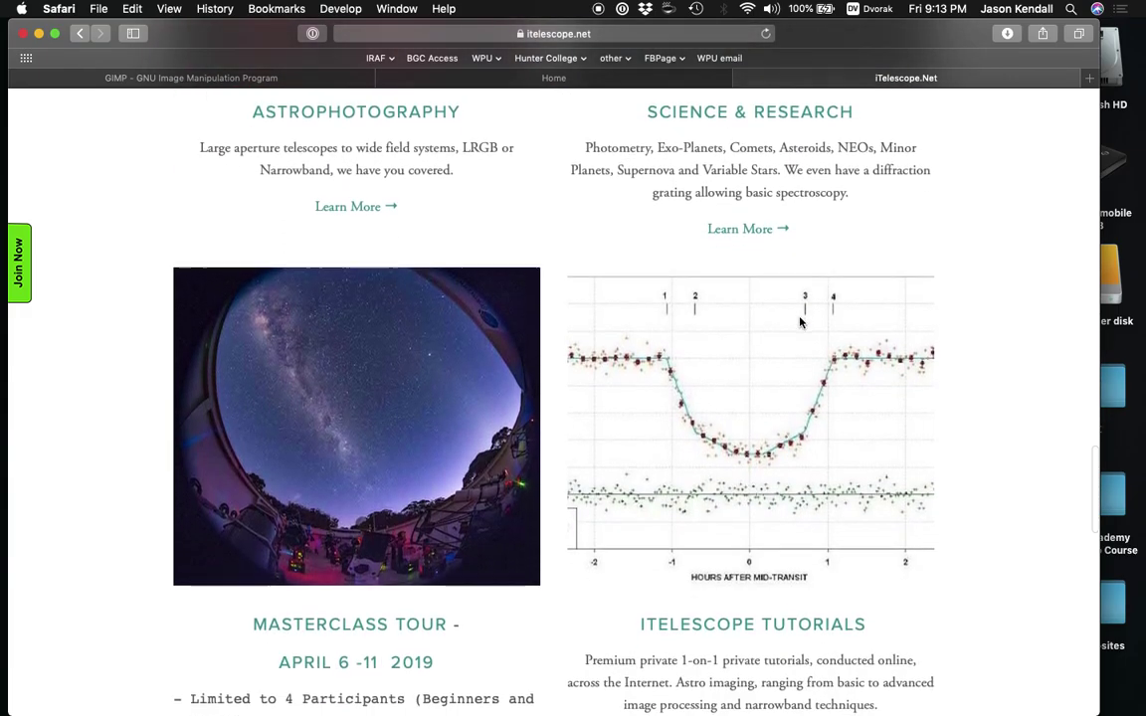
scroll(800, 322, down, 5)
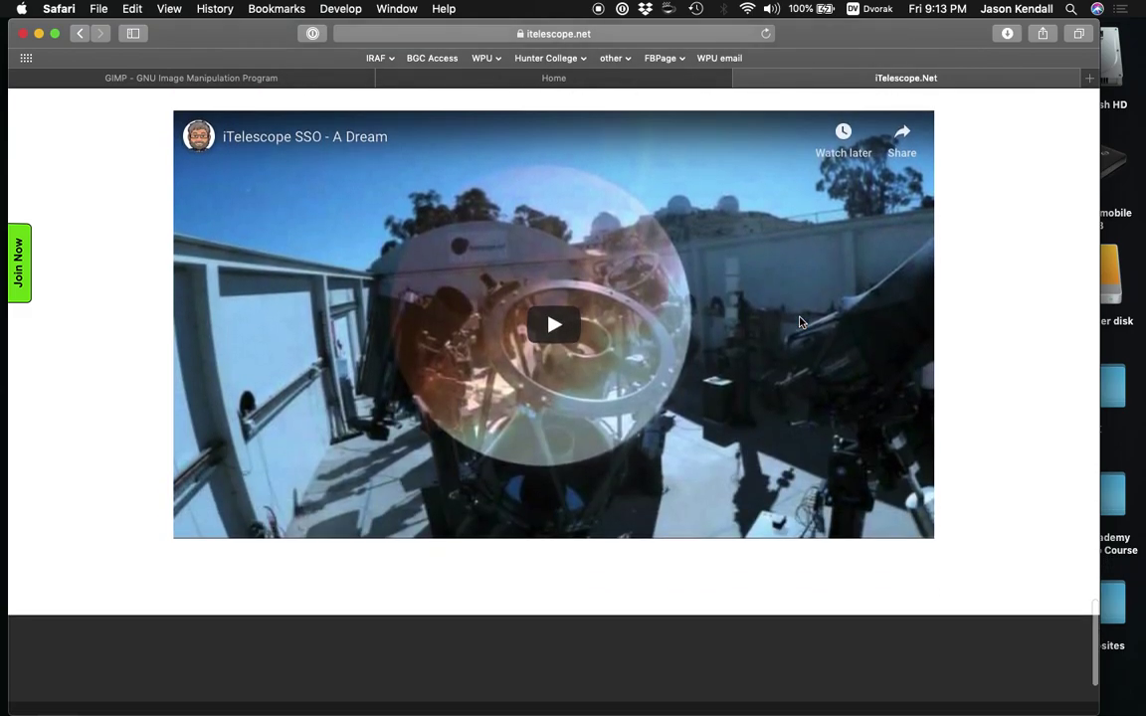
scroll(802, 322, up, 3)
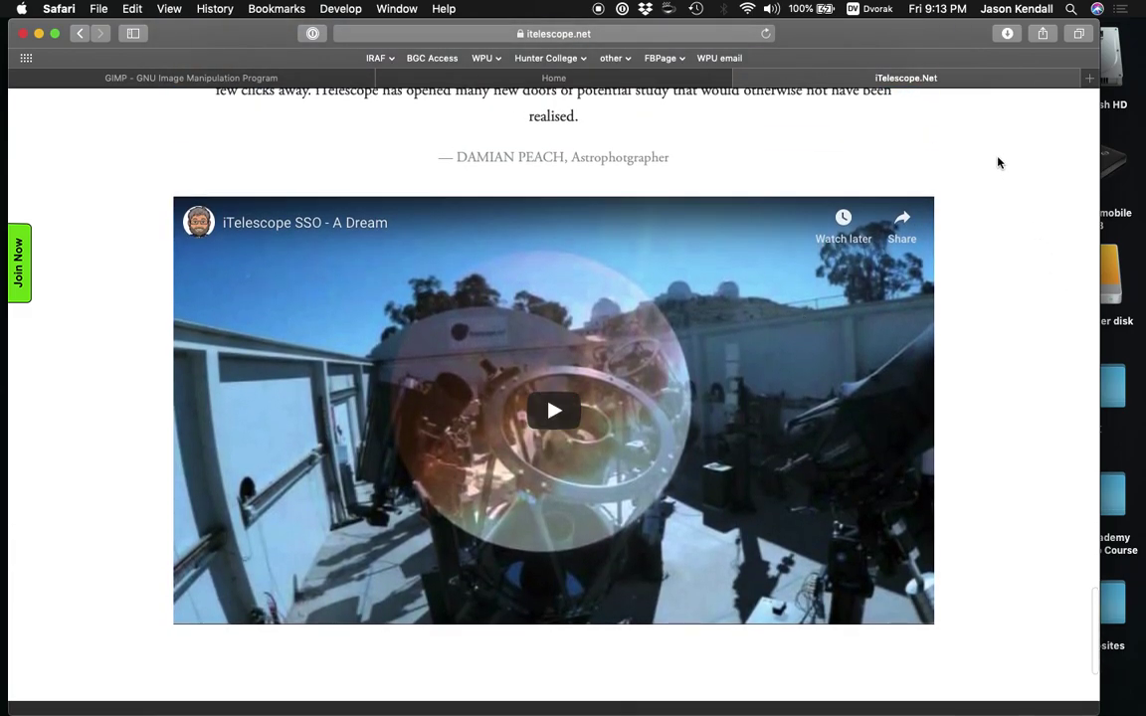
scroll(999, 162, up, 1)
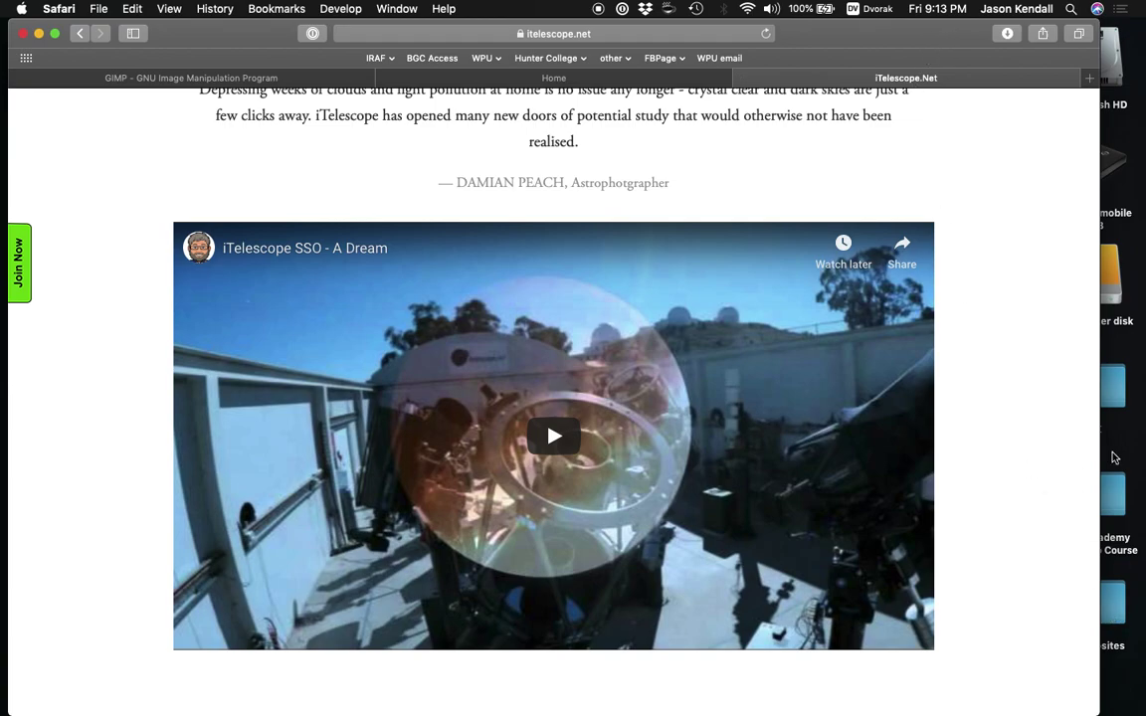
click(37, 36)
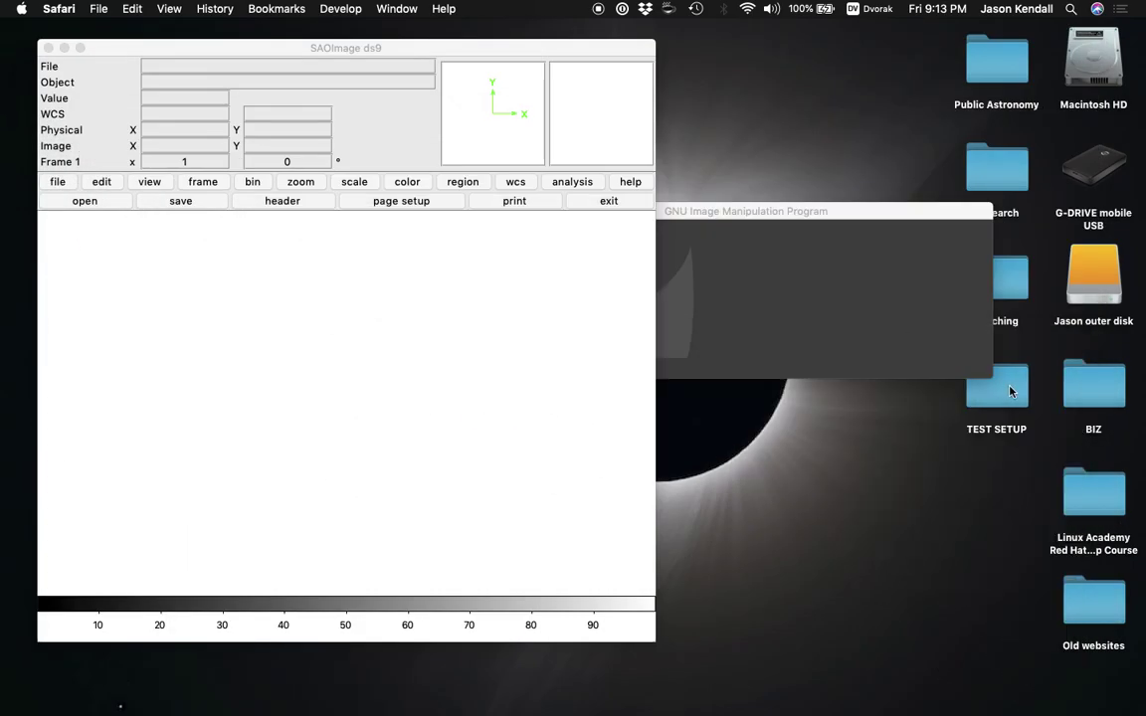
Open the TEST SETUP desktop folder and show its files in List view
click(1009, 390)
double_click(1009, 389)
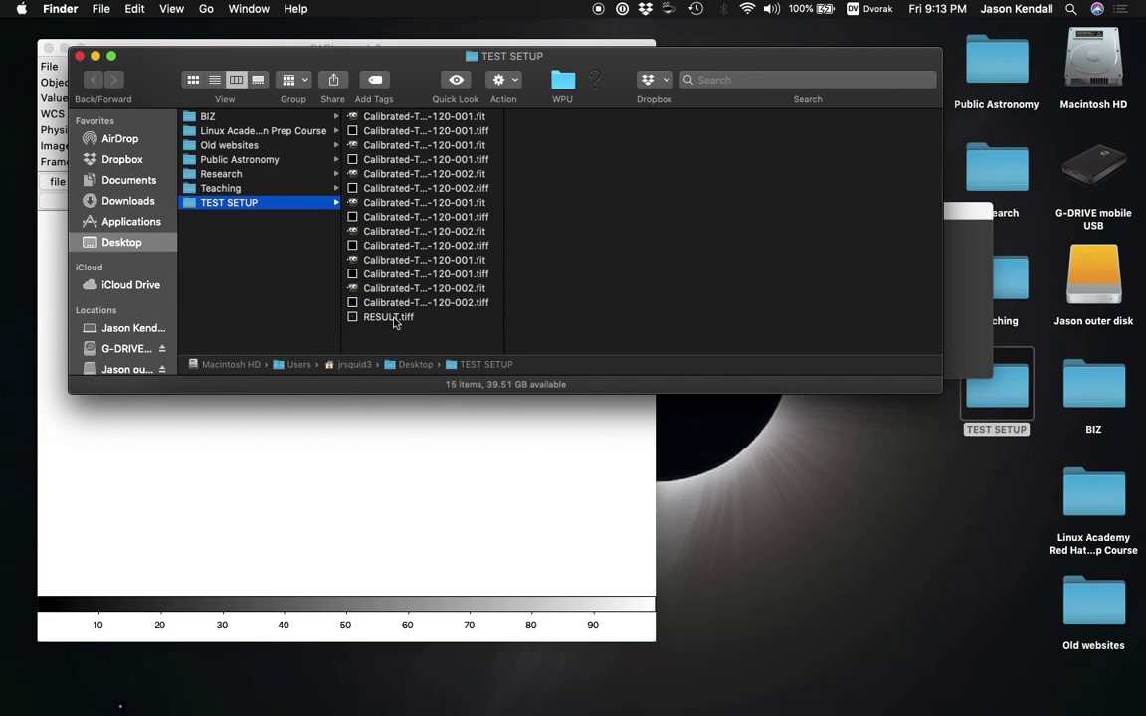
click(215, 79)
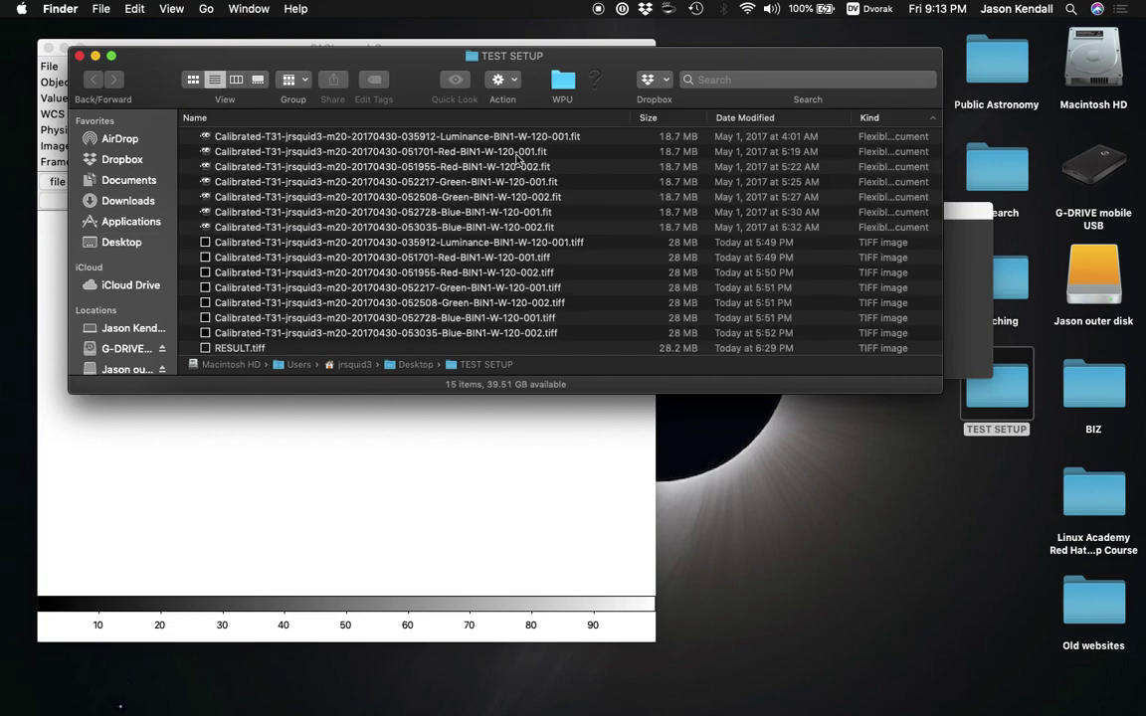
Preview RESULT.tiff in Preview, then close the preview
click(394, 242)
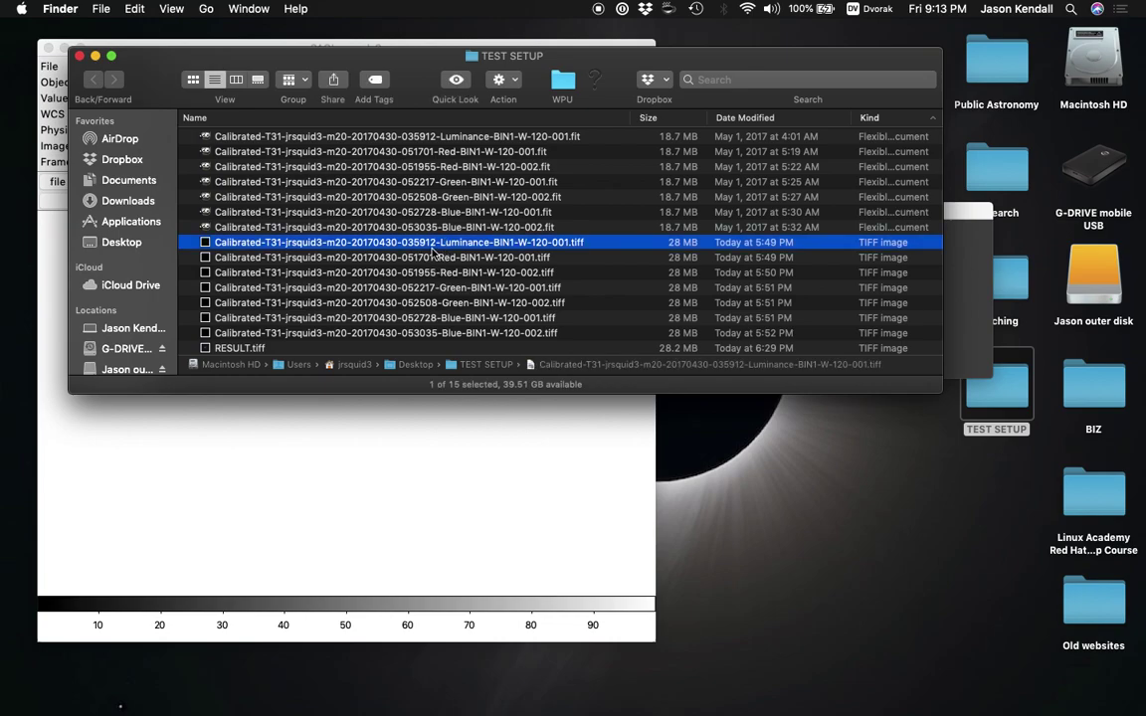
click(239, 348)
double_click(237, 350)
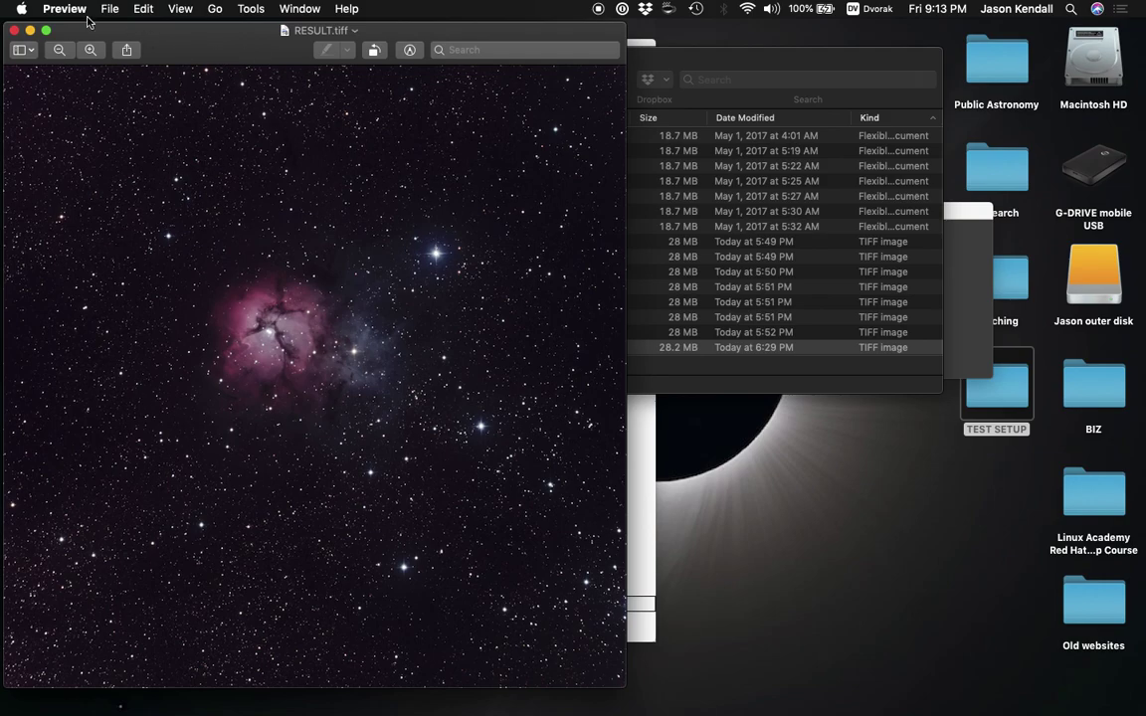
click(17, 31)
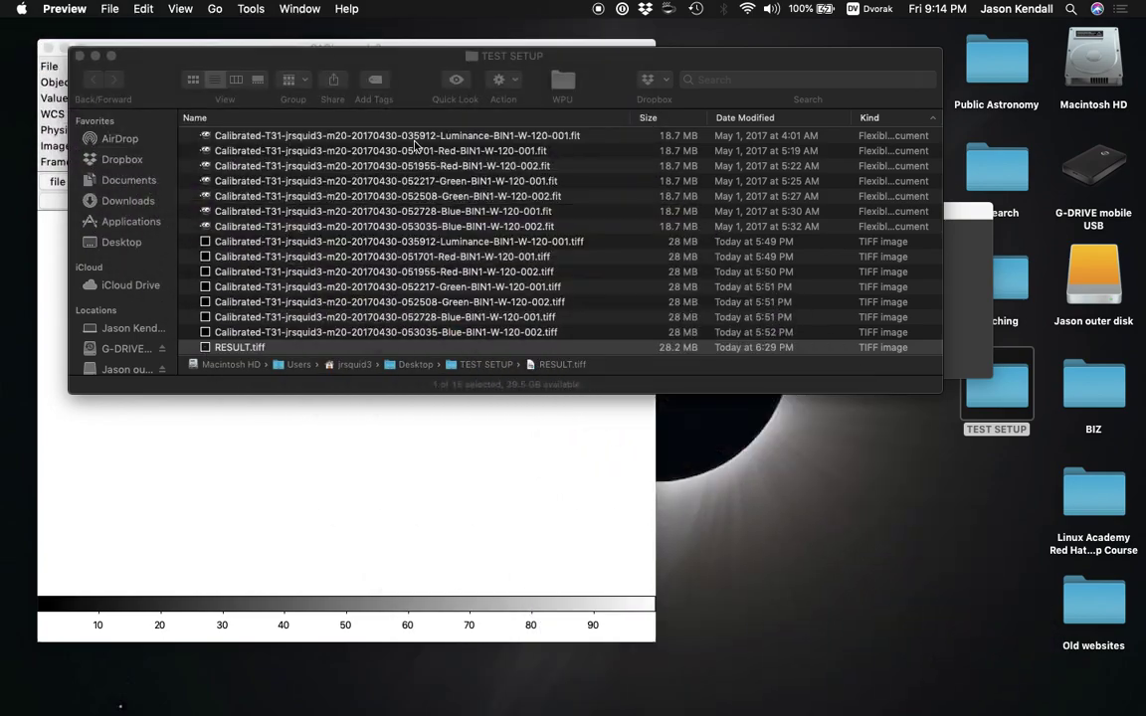
Move the seven calibrated TIFF copies to the Trash, keeping the .fit frames
click(379, 242)
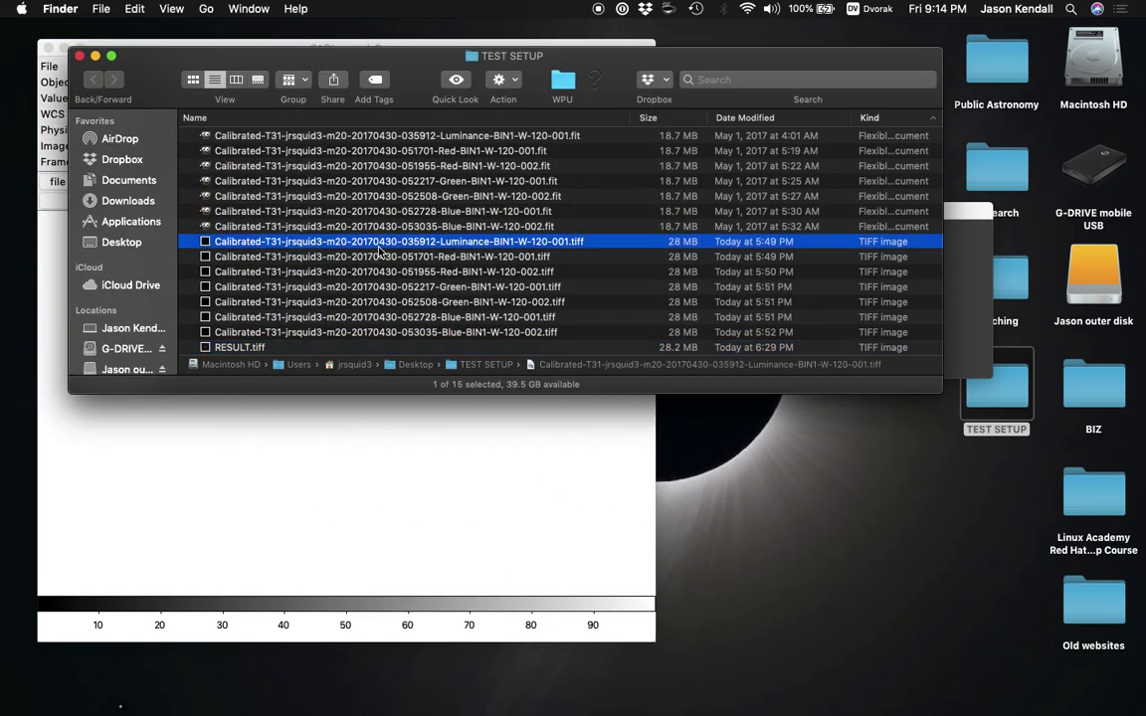
key(shift+Down)
key(shift+Down)
key(shift+Down)
key(shift+Down)
key(shift+Down)
key(shift+Down)
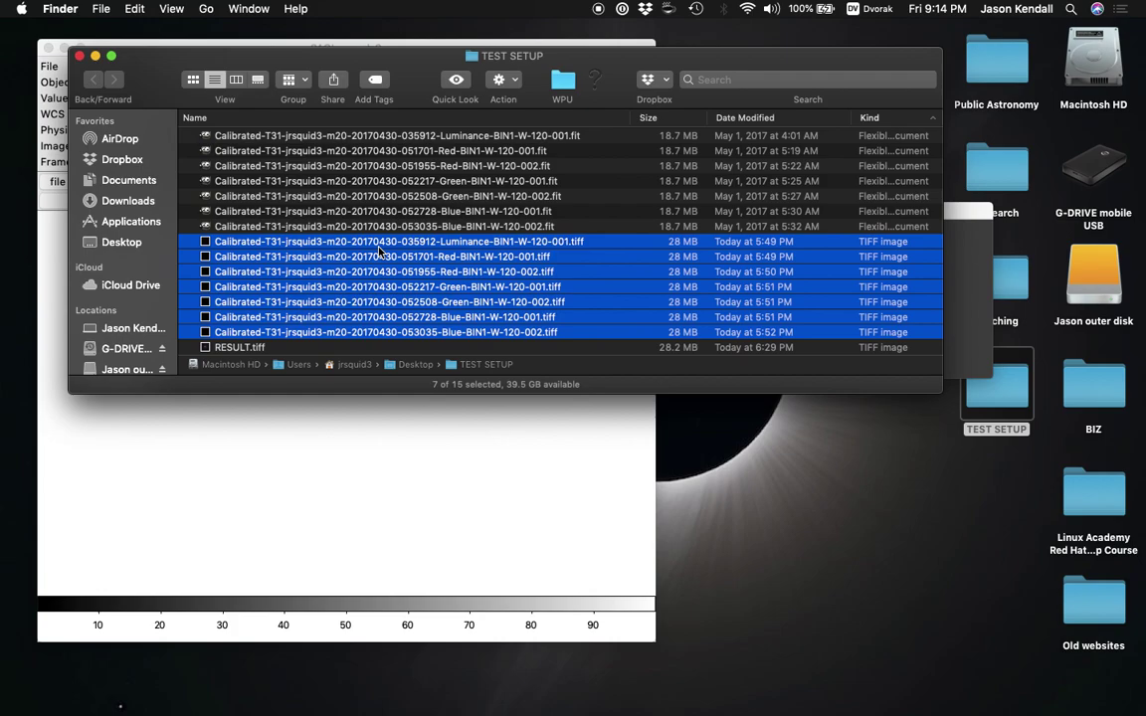
key(super+BackSpace)
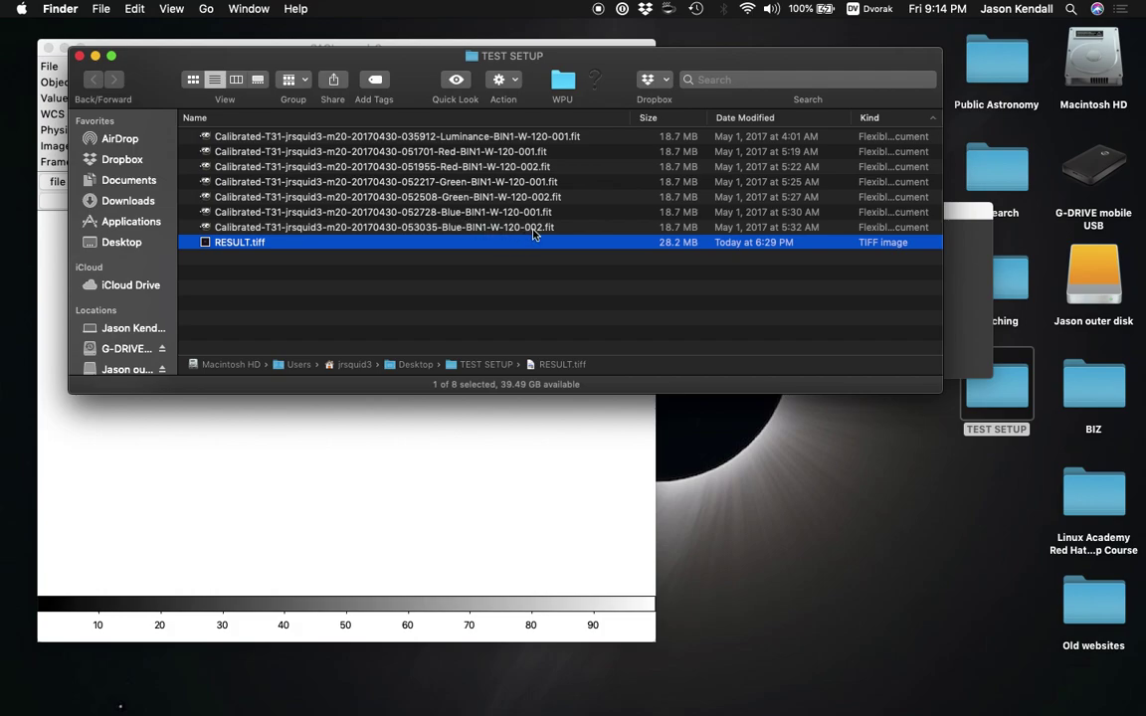
drag(166, 63, 194, 152)
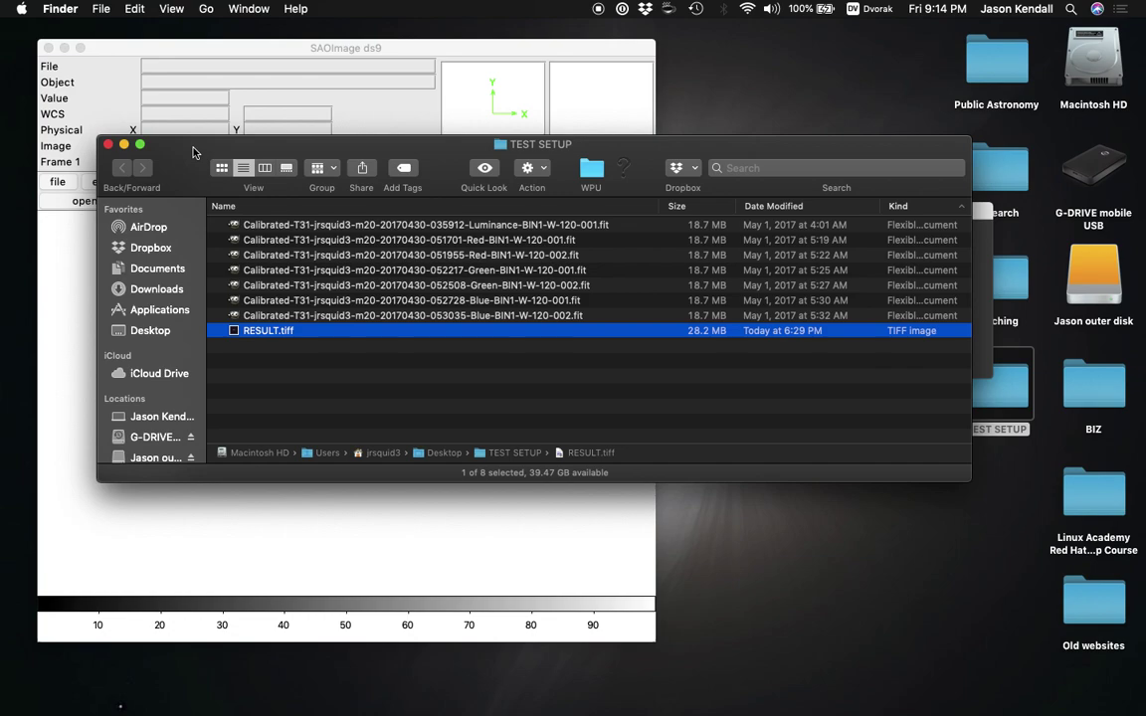
Rename RESULT.tiff to 'RESULT. oldtiff' and close the TEST SETUP window
click(282, 334)
click(282, 334)
text(old)
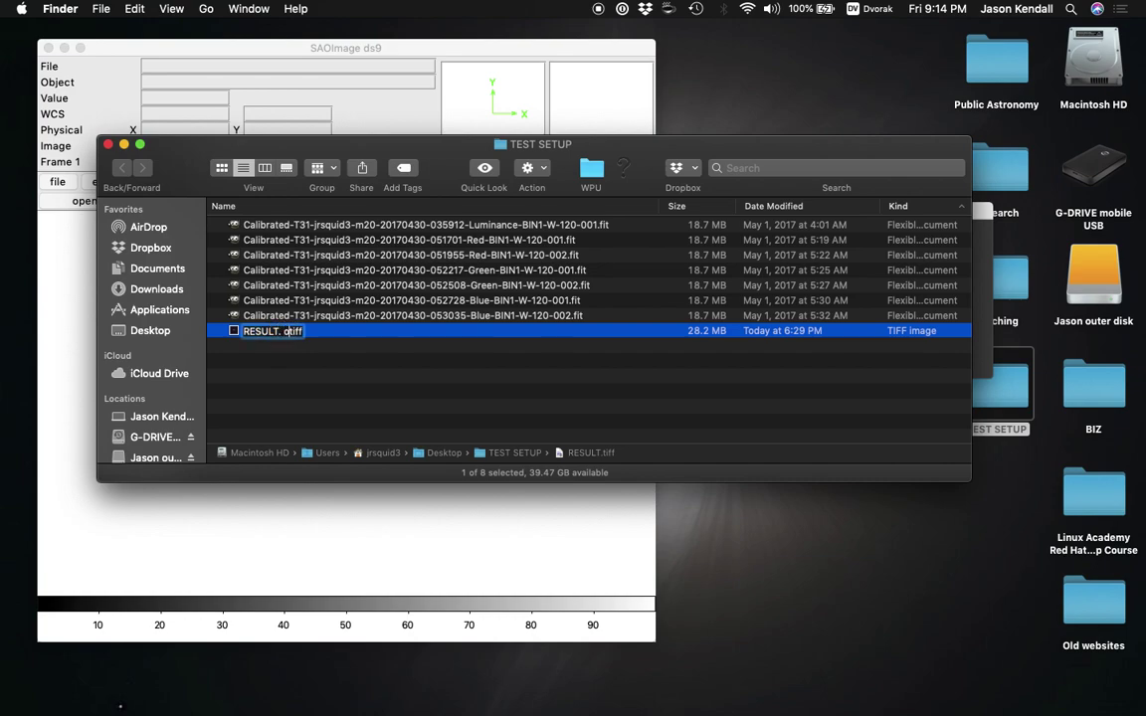
key(Return)
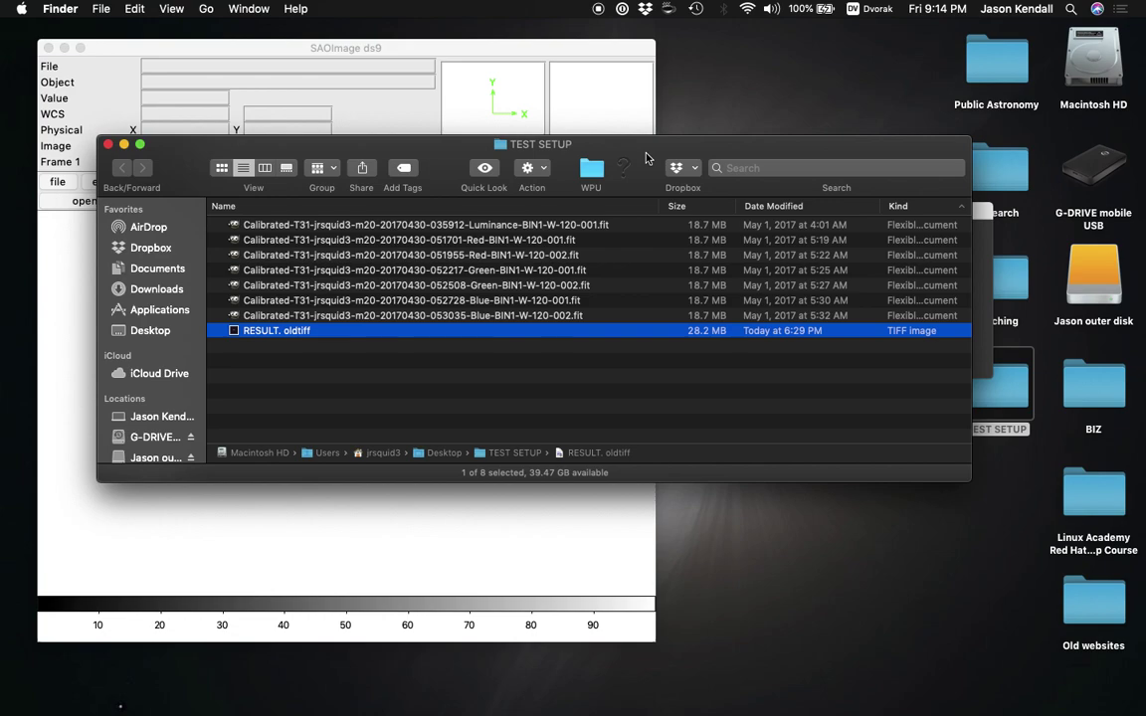
click(124, 145)
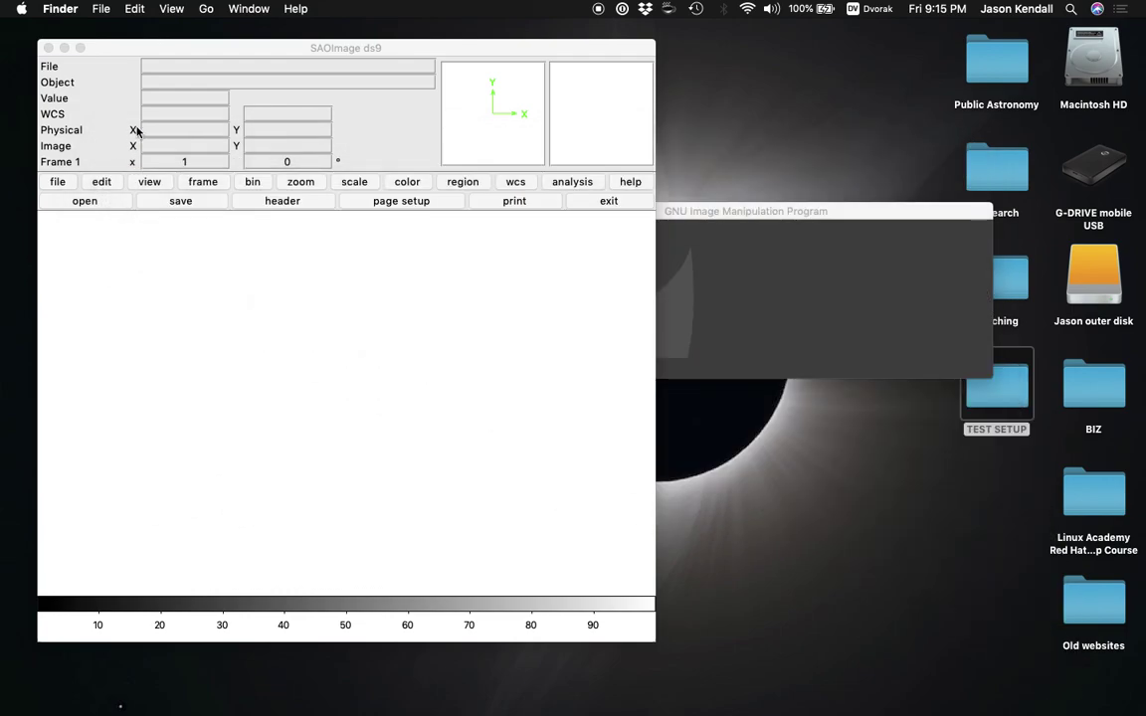
Restore Safari and close the iTelescope.net tab
click(210, 49)
mouse_move(1059, 708)
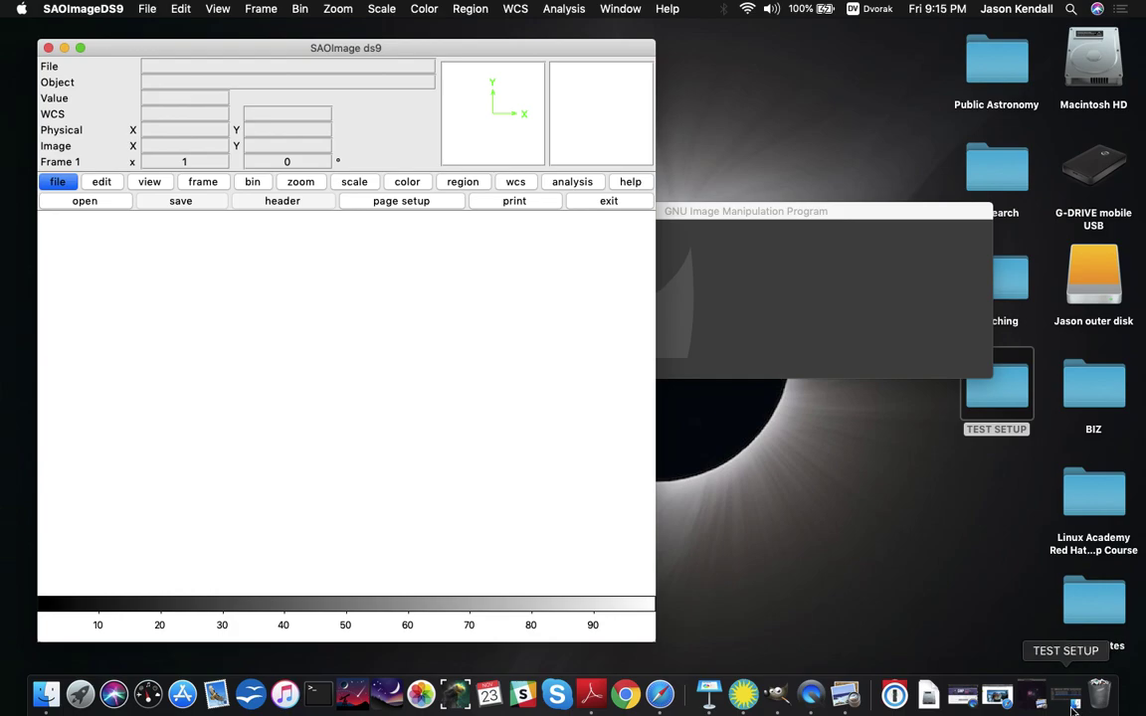
click(1001, 703)
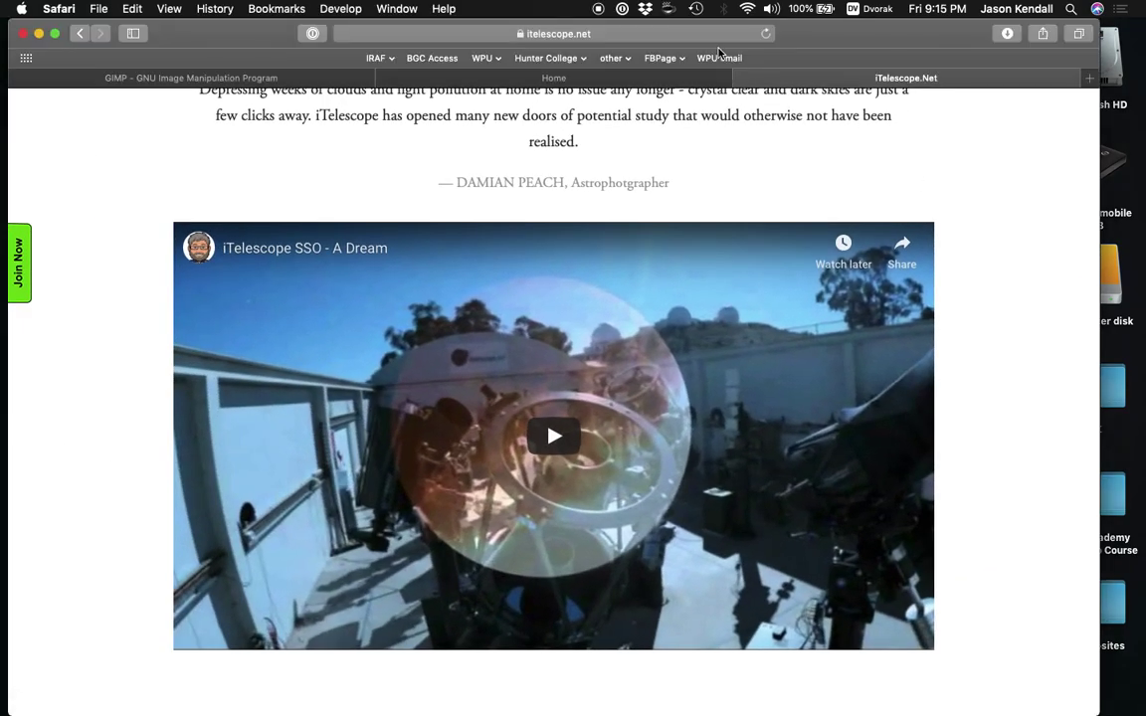
key(super+bracketleft)
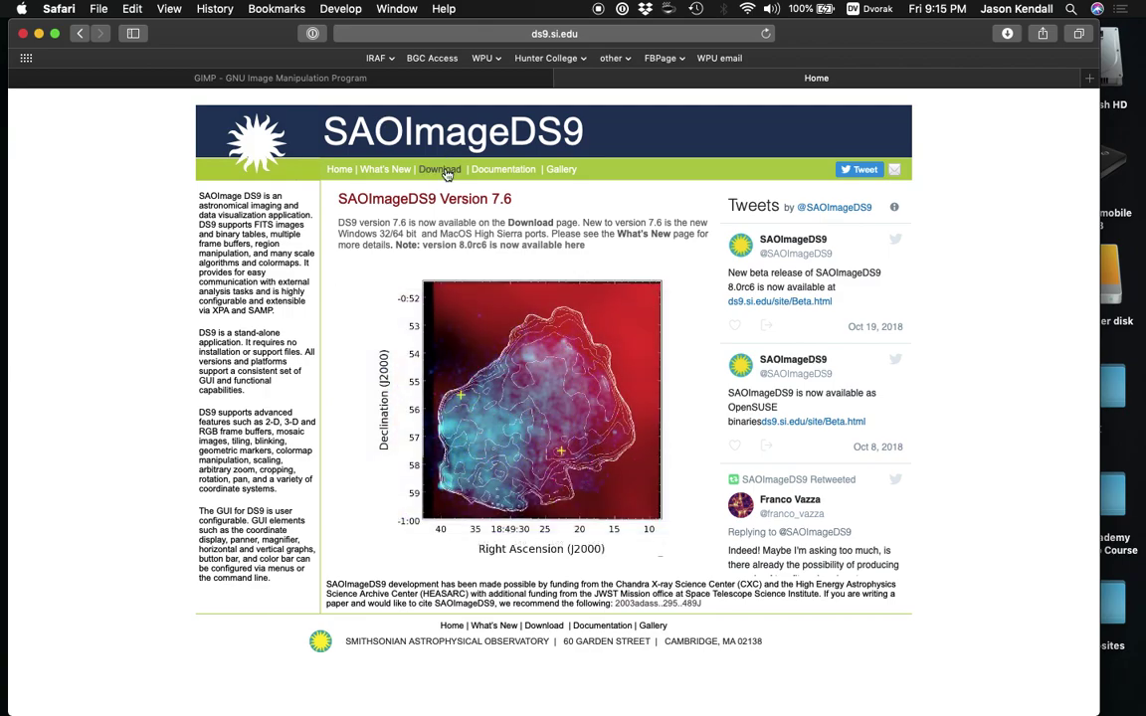
View the ds9.si.edu download page, check the GIMP tab, then minimise Safari
click(439, 170)
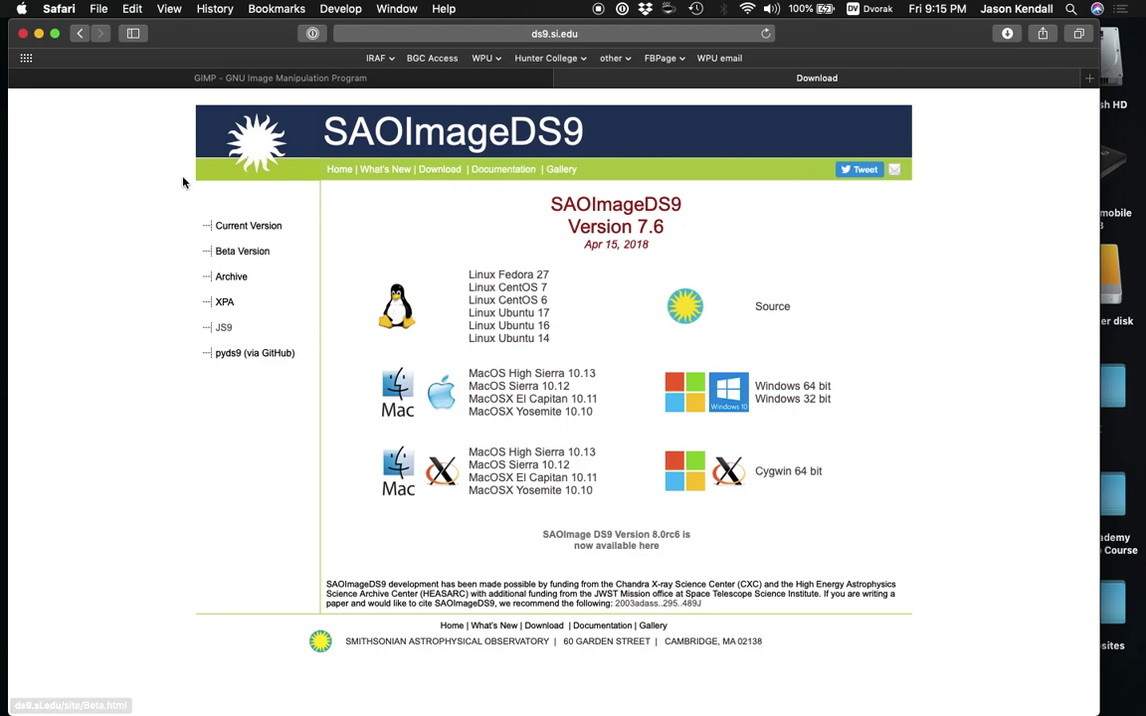
click(234, 79)
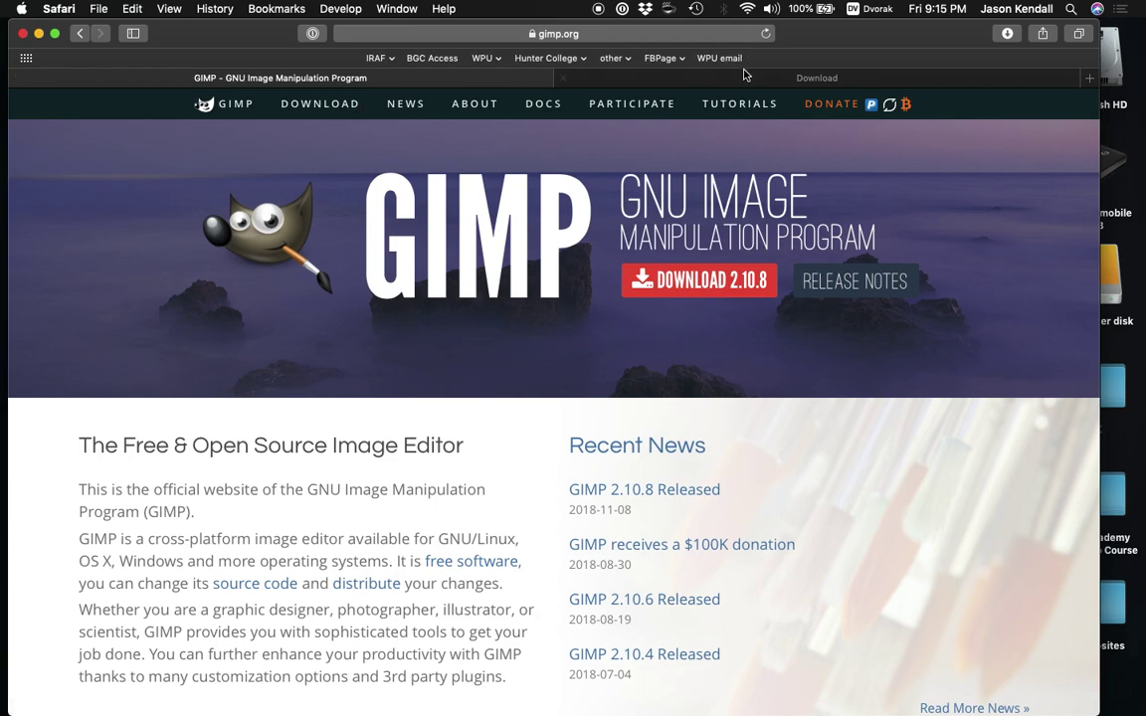
click(668, 76)
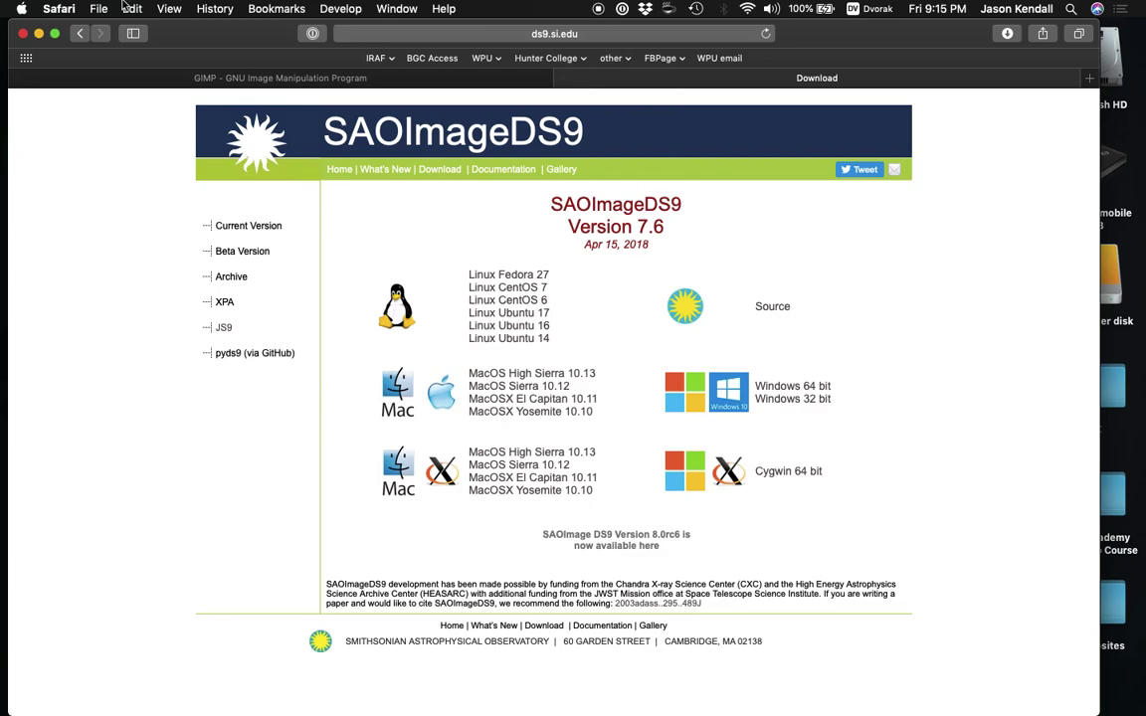
click(39, 33)
click(102, 54)
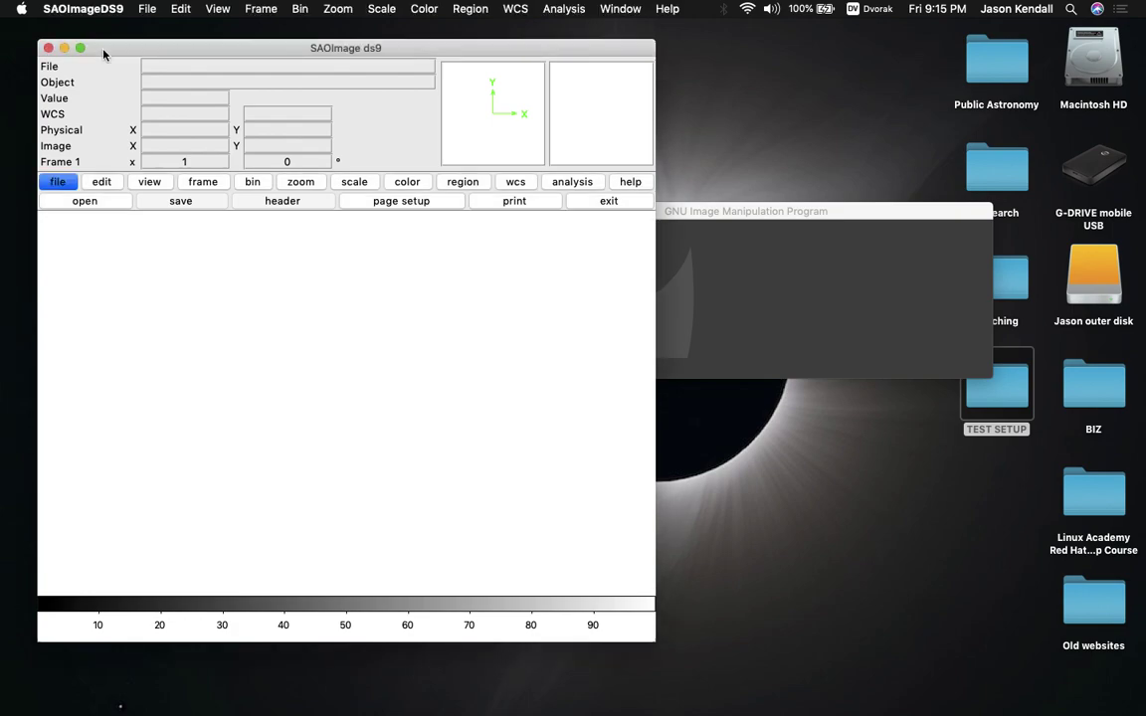
Load the M20 Luminance .fit frame in ds9 and zoom to fit the window
click(147, 9)
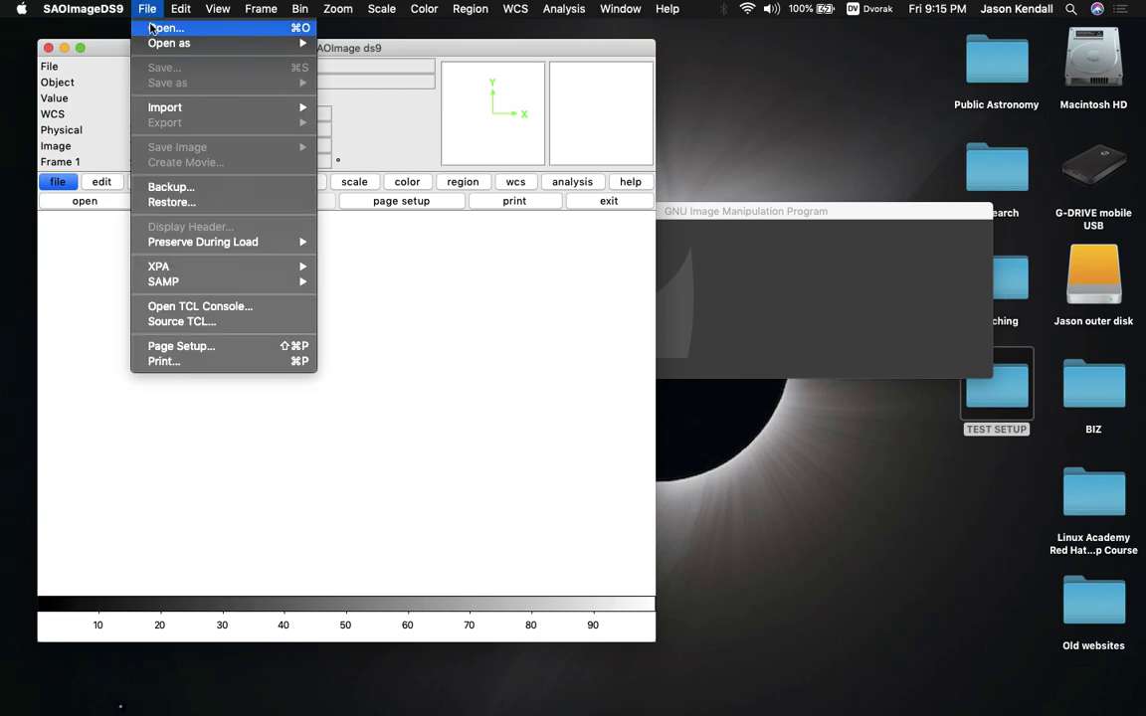
click(152, 28)
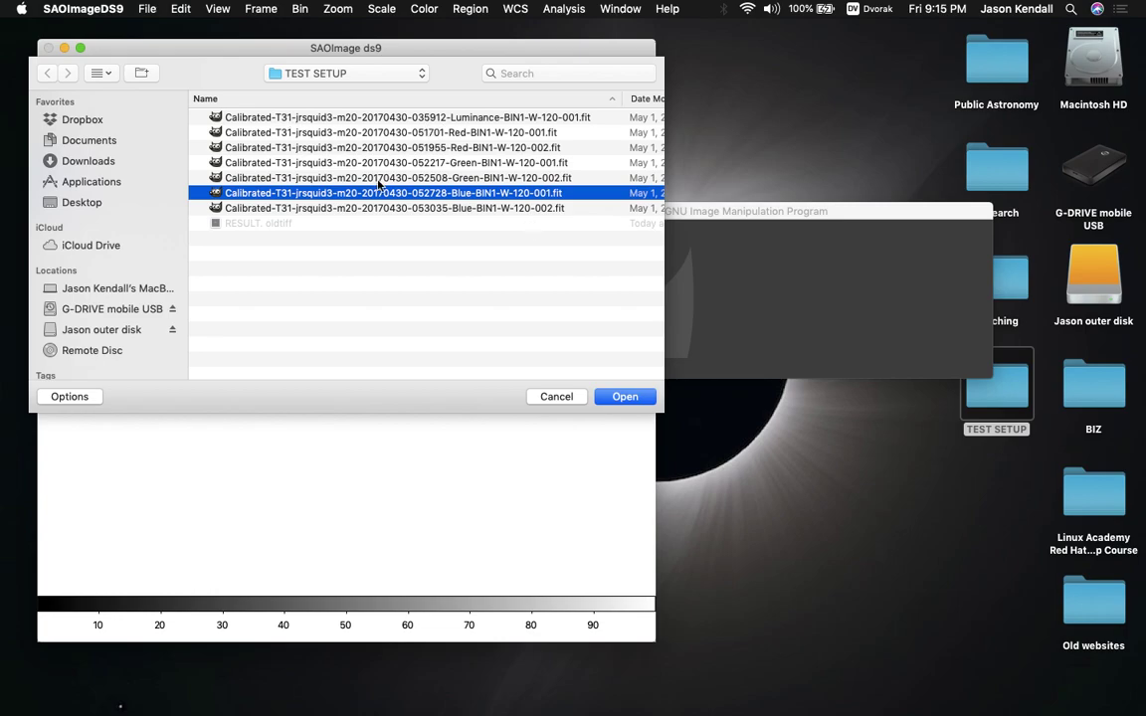
double_click(466, 118)
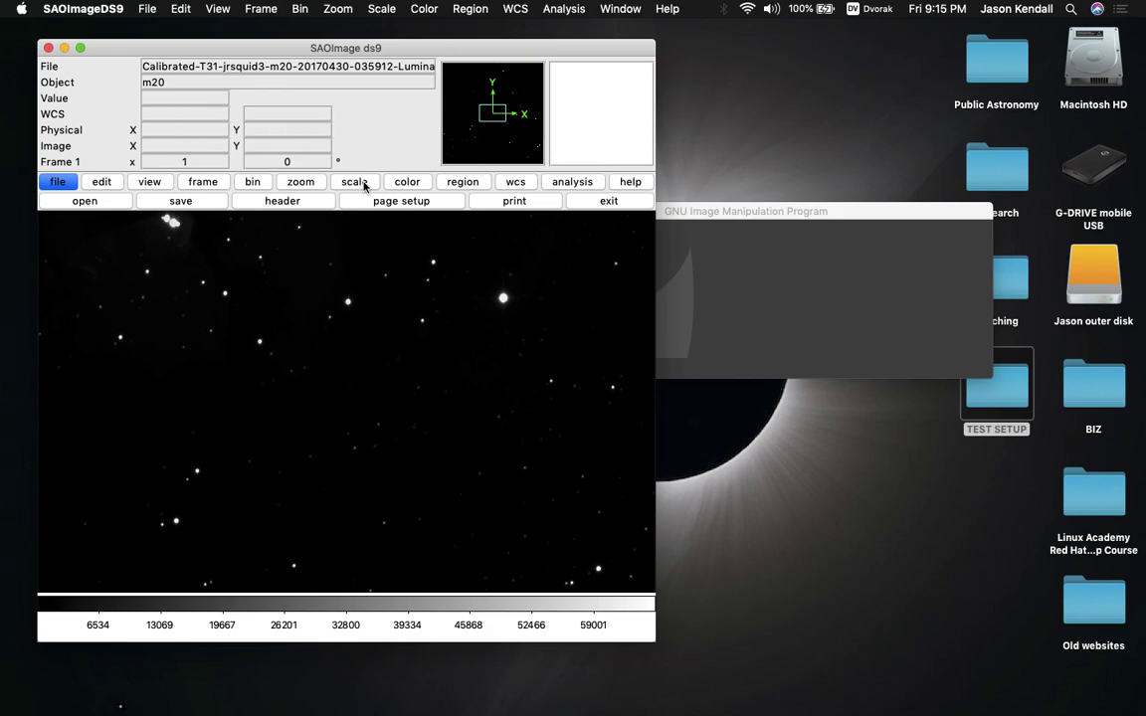
click(294, 180)
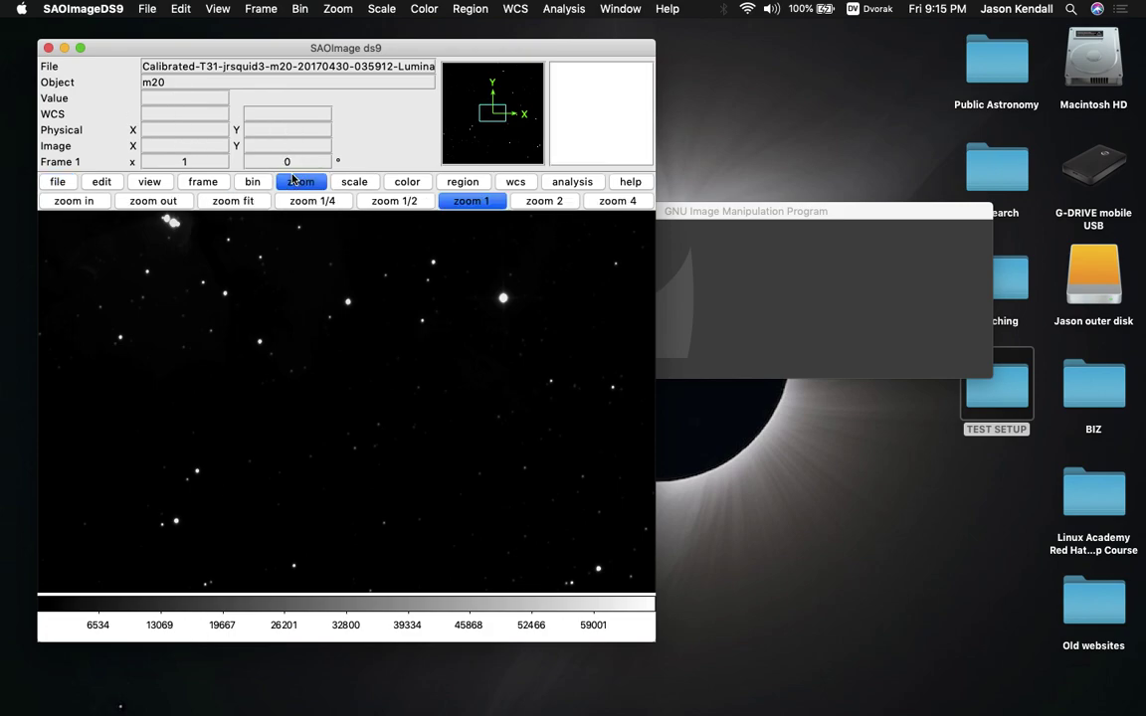
click(240, 202)
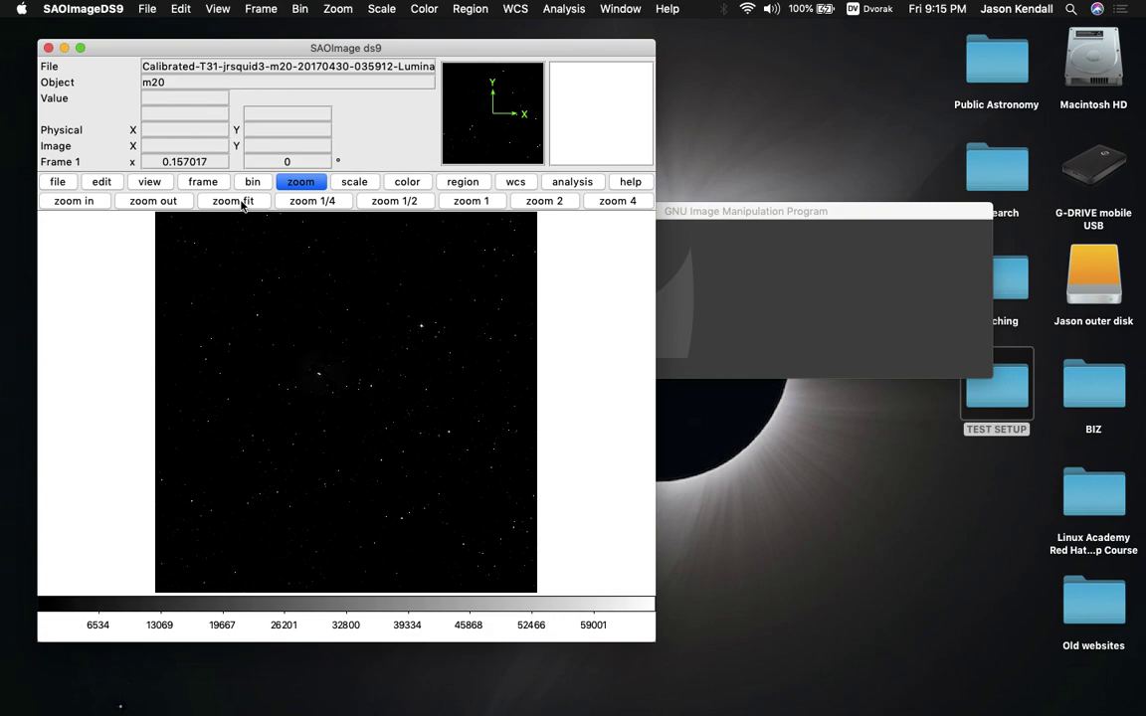
drag(314, 46, 287, 39)
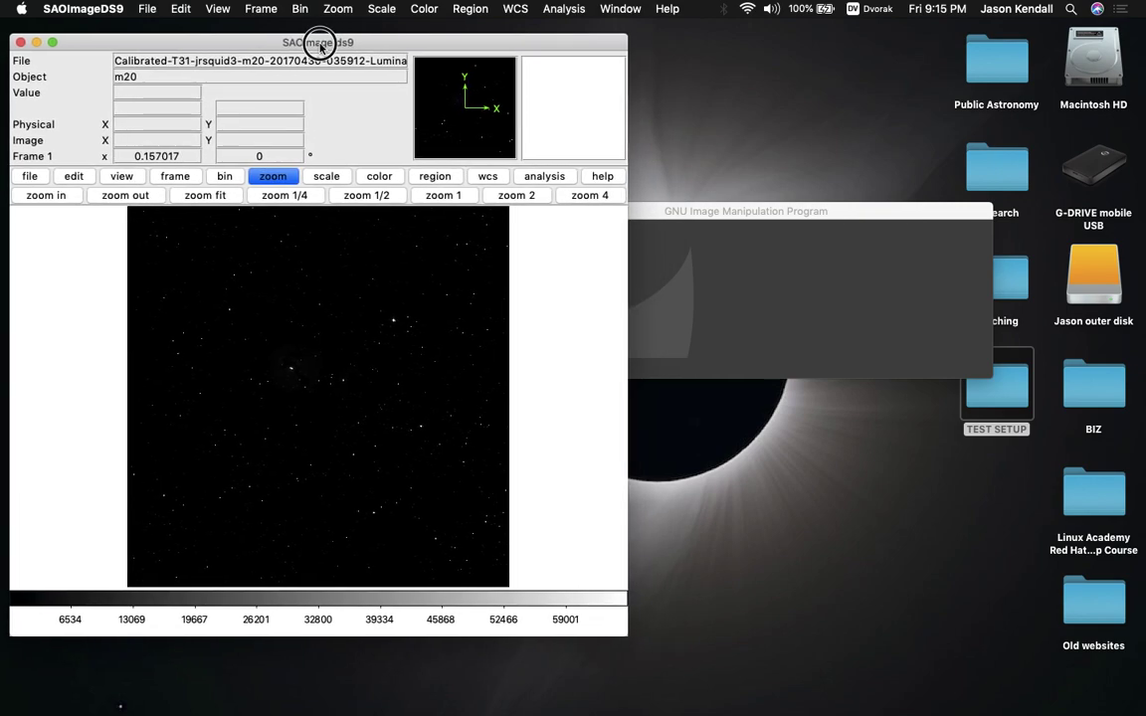
Open Colormap Parameters (contrast 1, bias 0.5) and move it right of the image
click(422, 9)
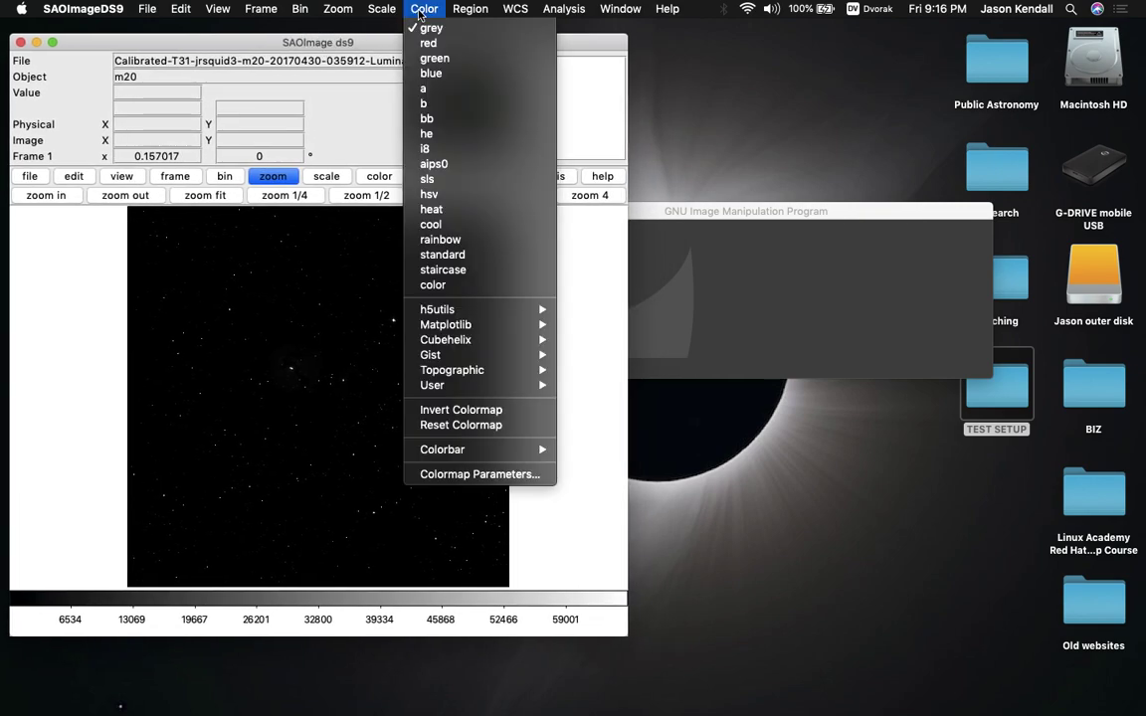
click(479, 474)
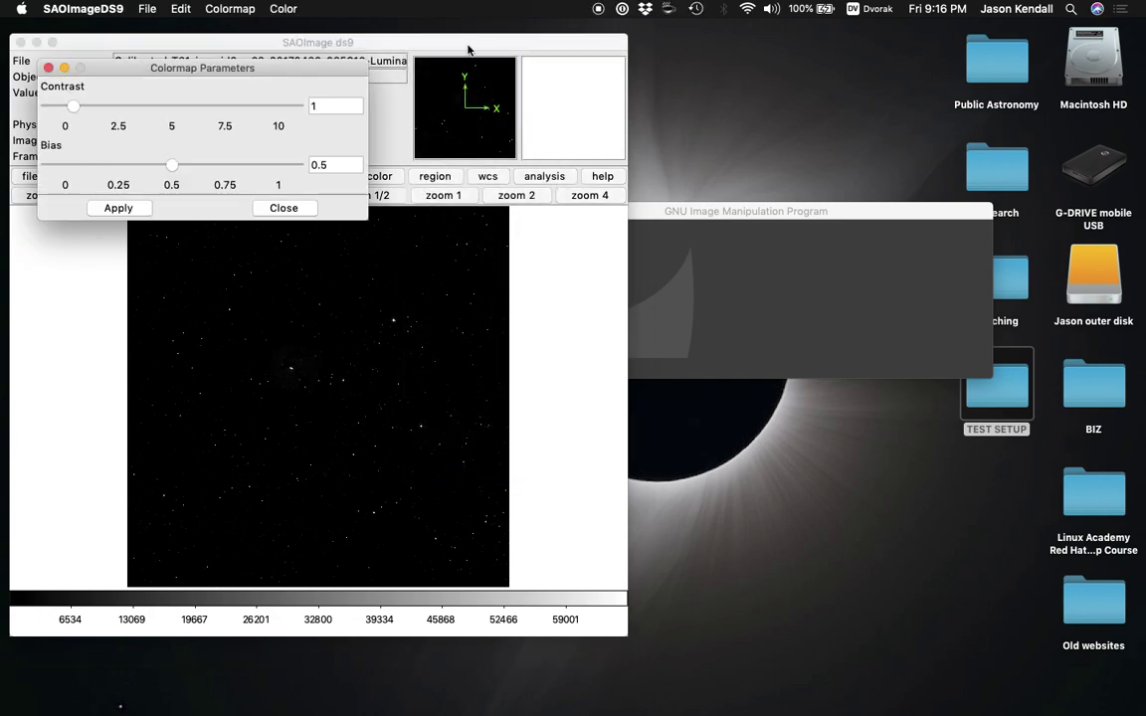
drag(308, 73, 916, 32)
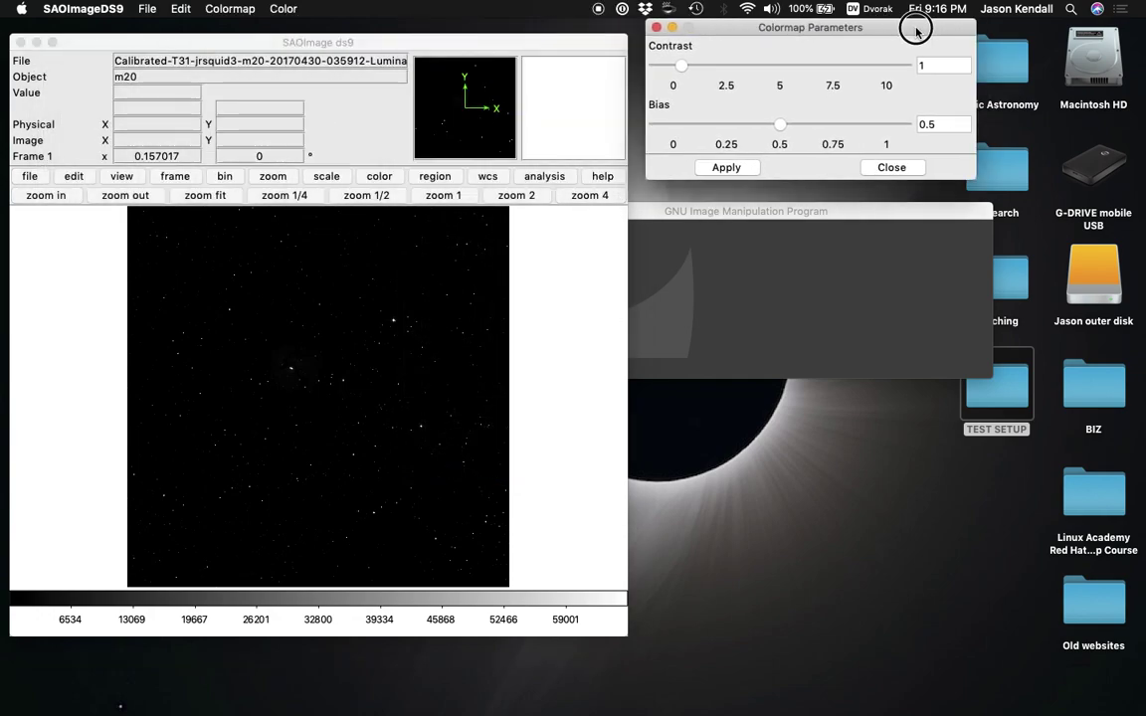
click(317, 47)
Open Scale Parameters (limits 0 to 65535) and place it below Colormap Parameters
click(381, 8)
click(389, 482)
drag(263, 80, 852, 276)
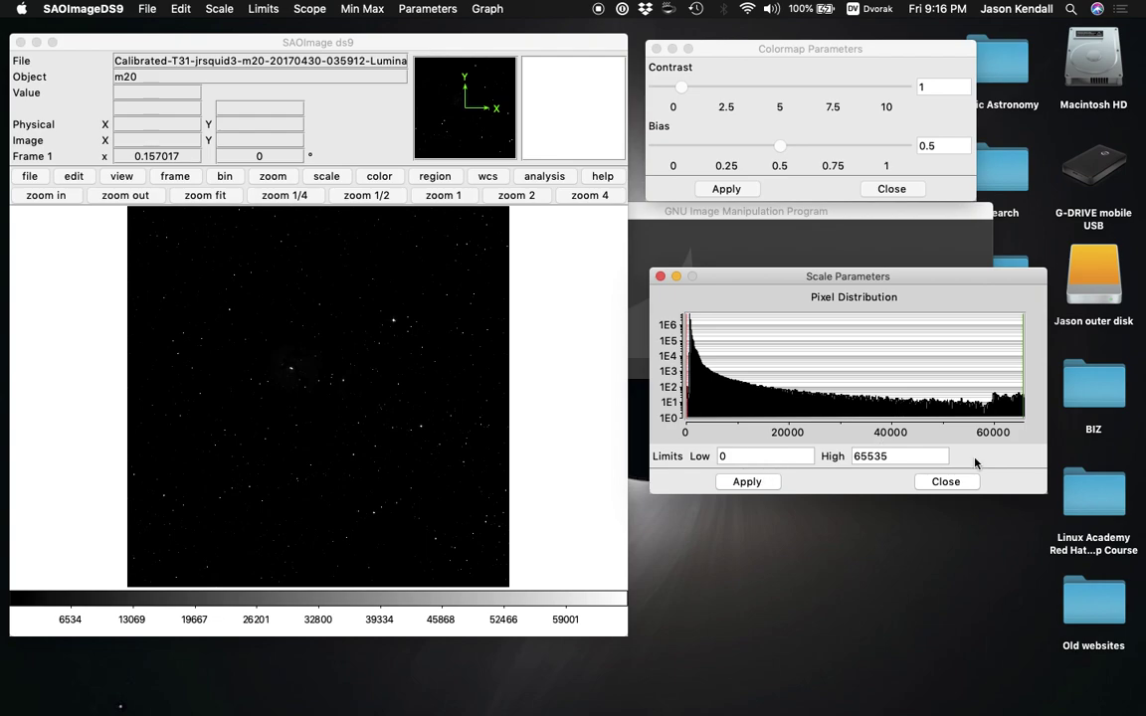
click(796, 51)
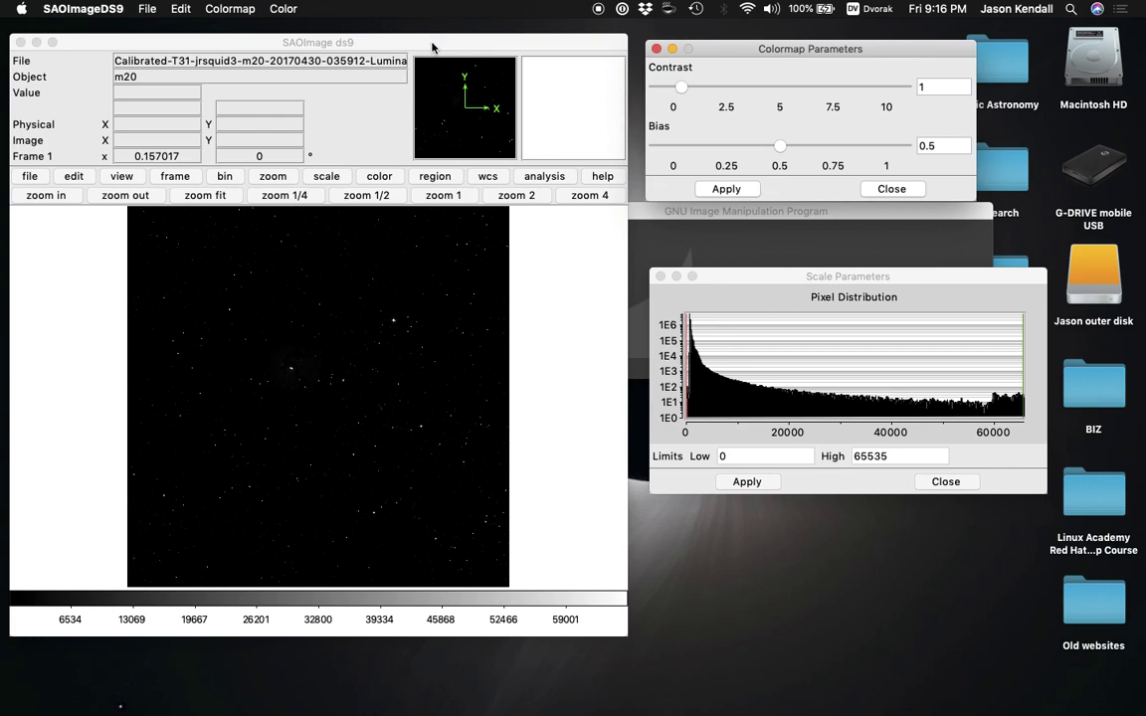
click(398, 48)
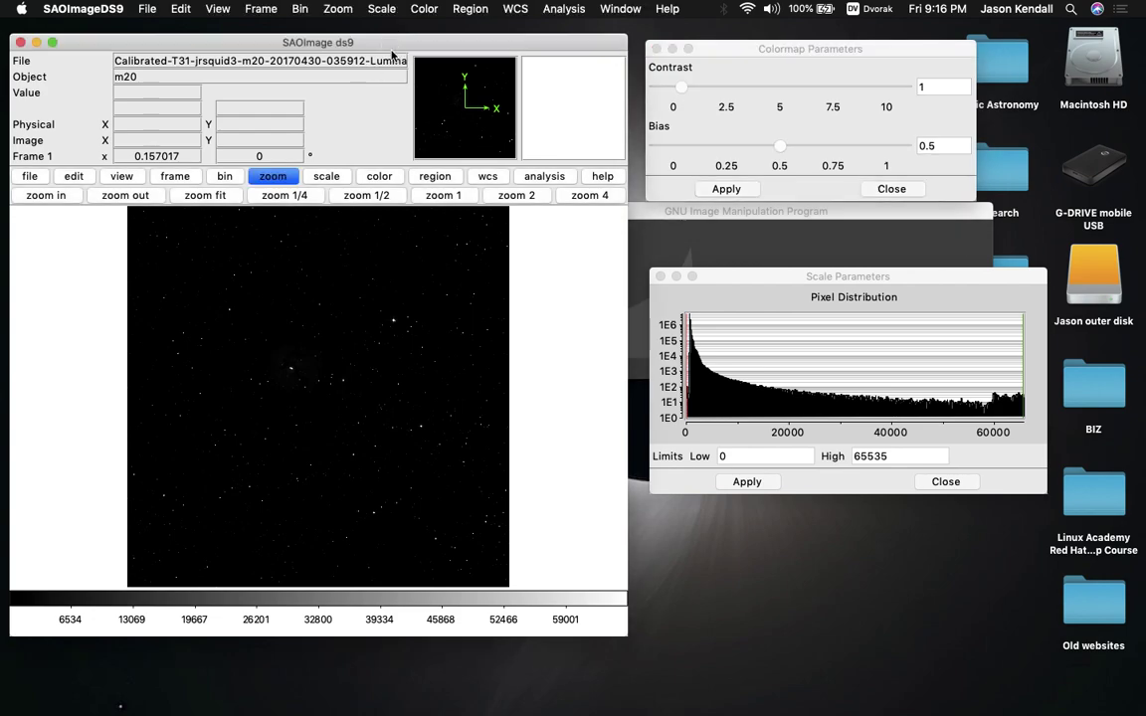
Change the Luminance image scale from linear to asinh to reveal the nebula
click(328, 176)
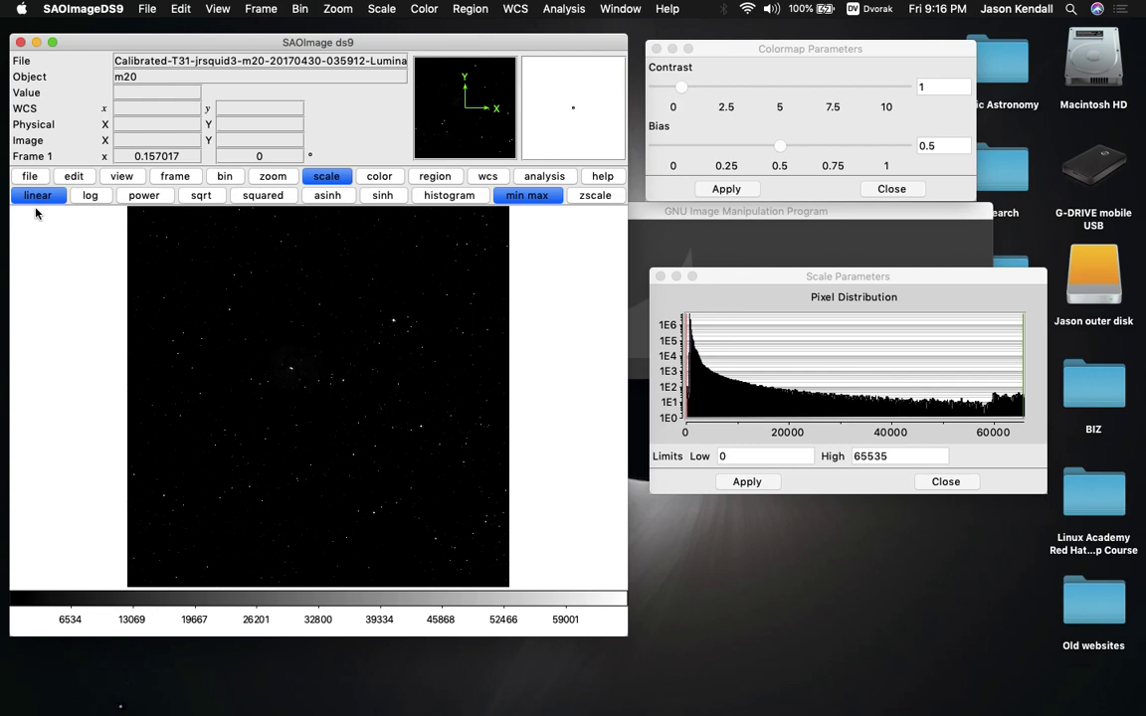
click(315, 195)
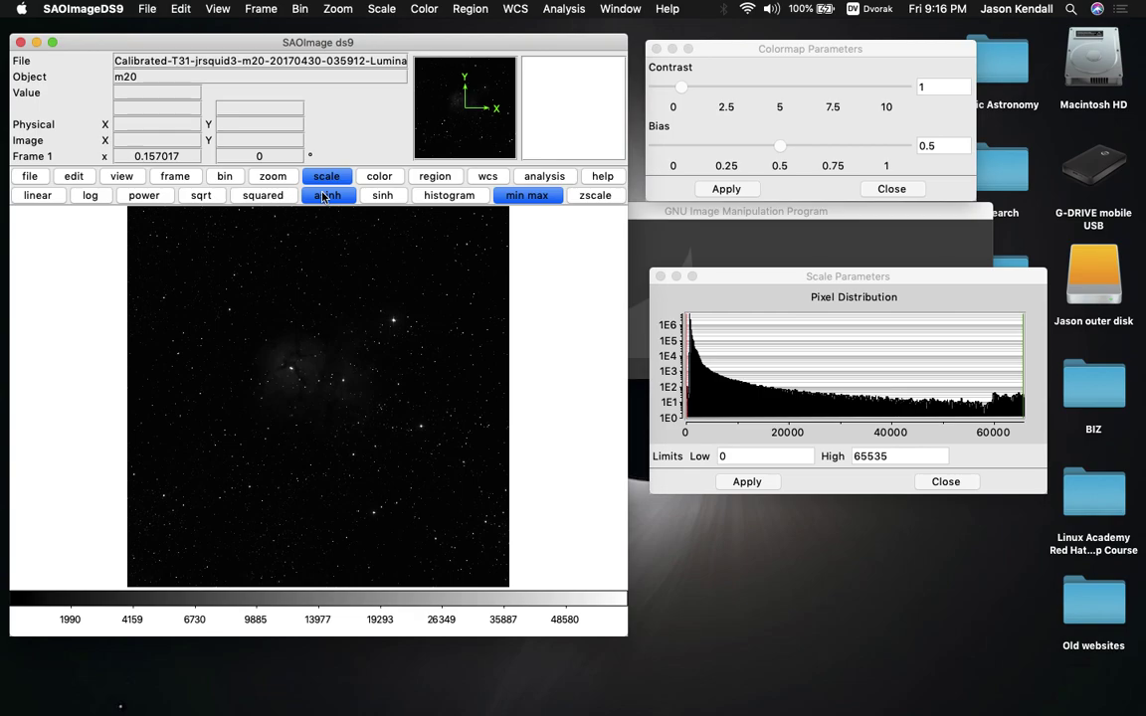
click(149, 12)
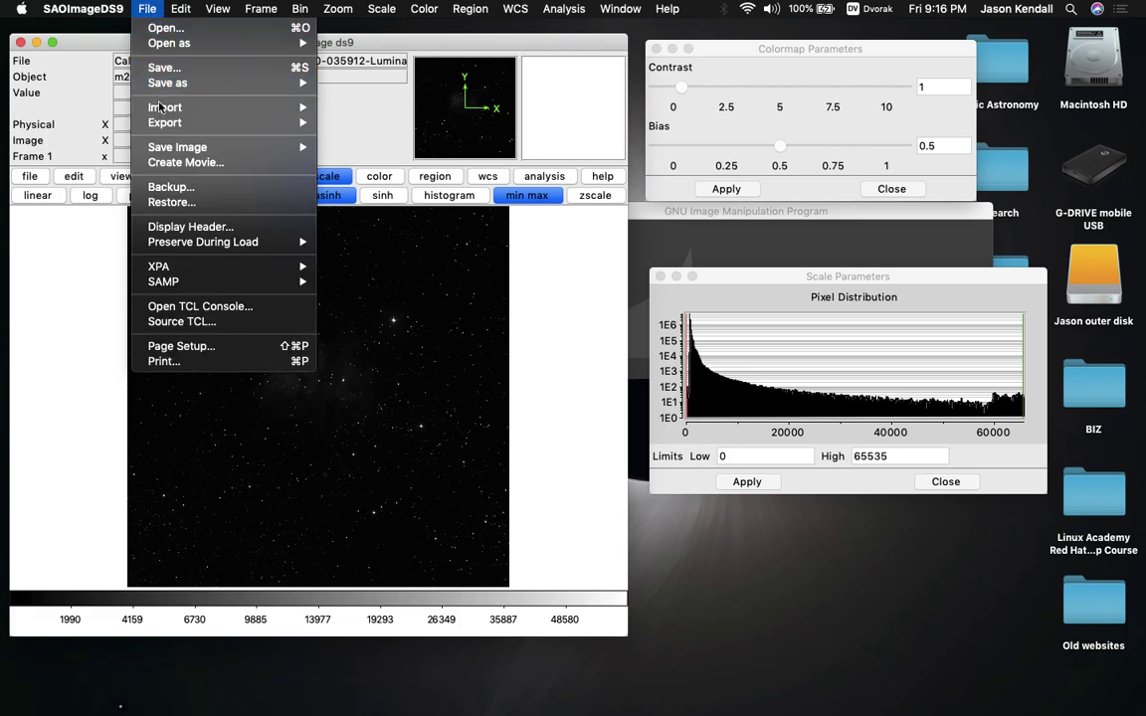
Export the stretched Luminance frame as an uncompressed TIFF under its original file name
mouse_move(147, 121)
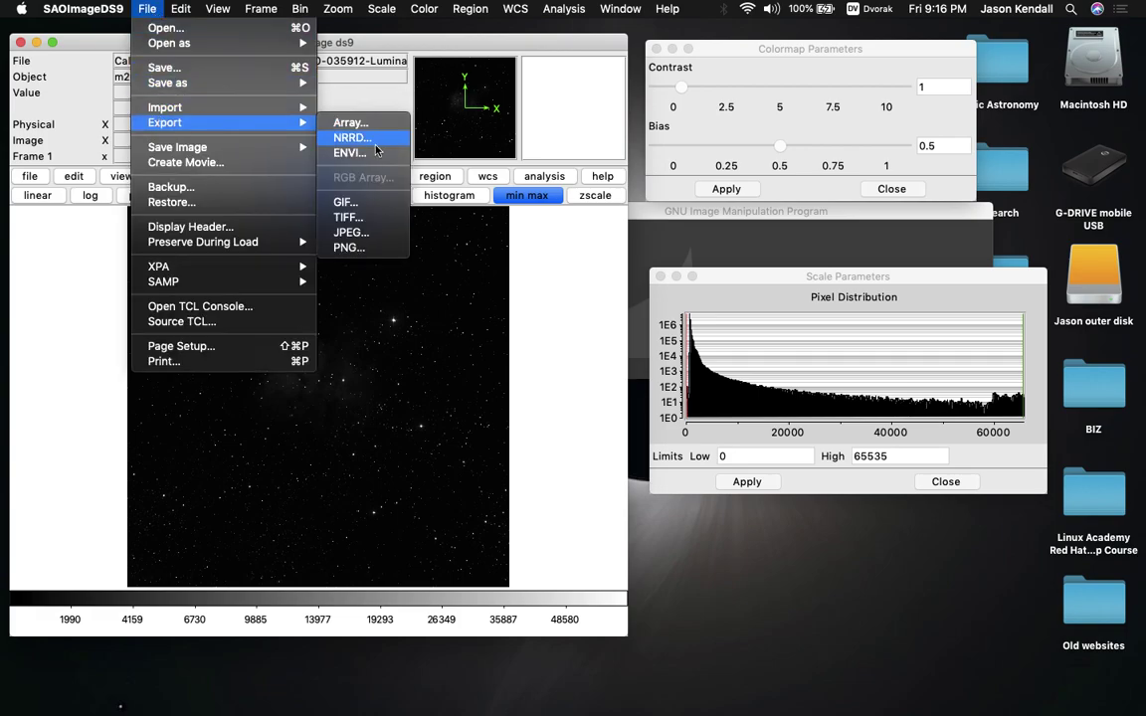
click(373, 217)
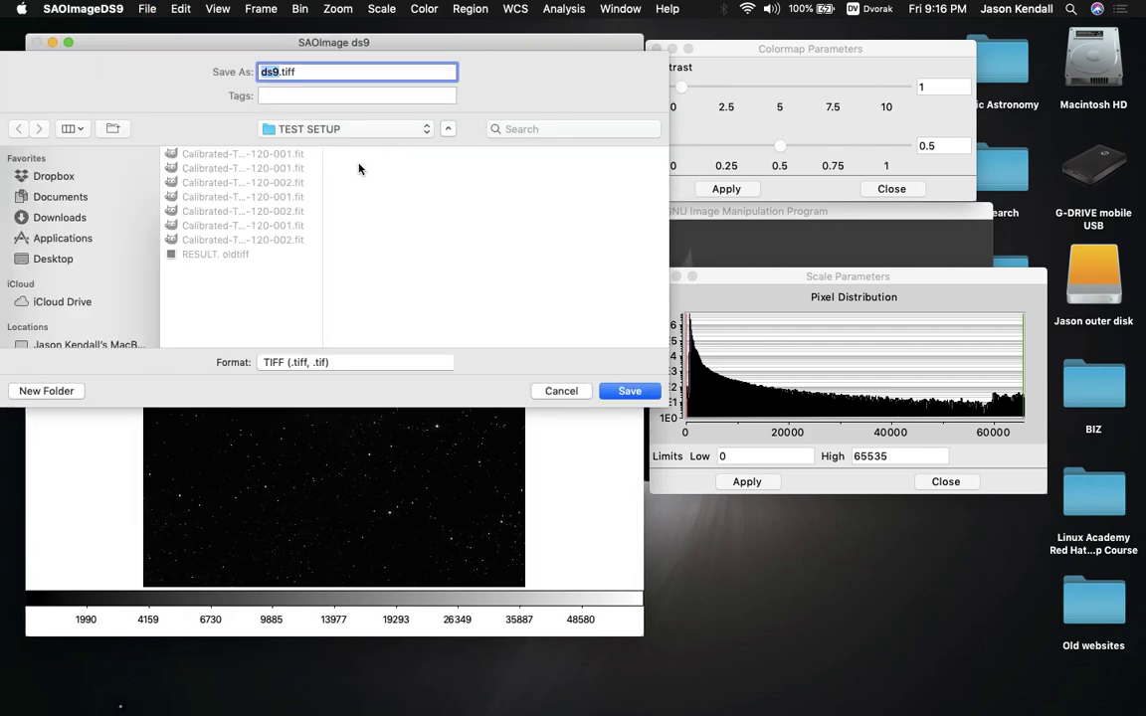
drag(322, 161, 444, 159)
click(445, 159)
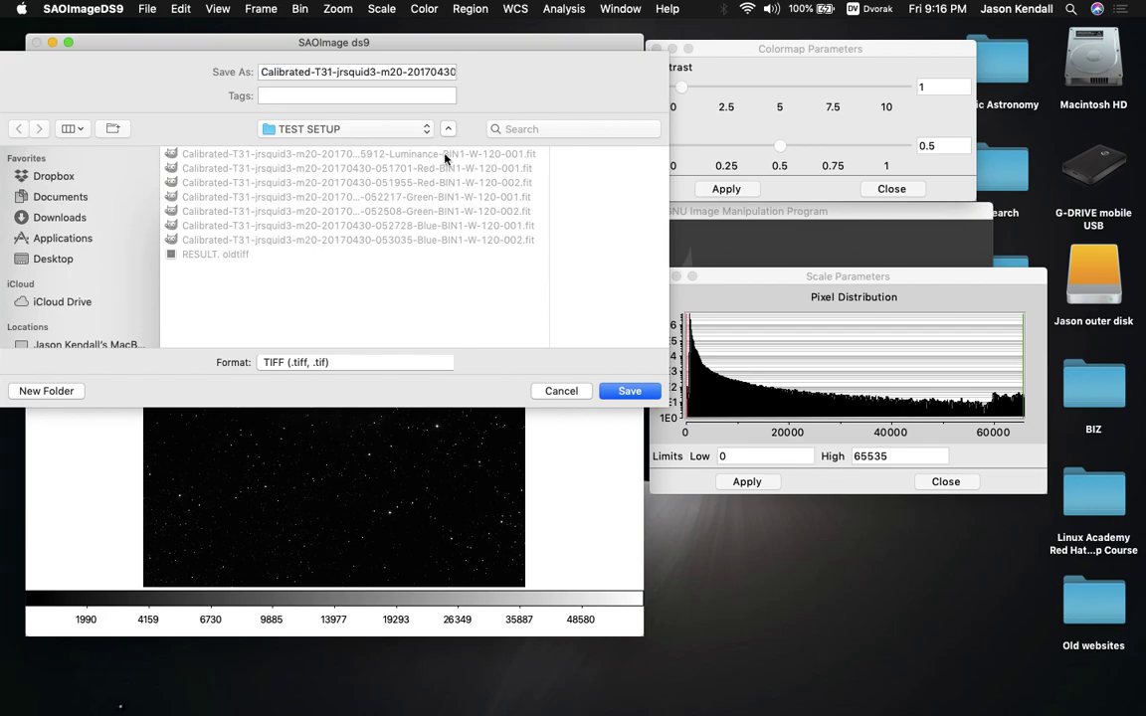
click(624, 391)
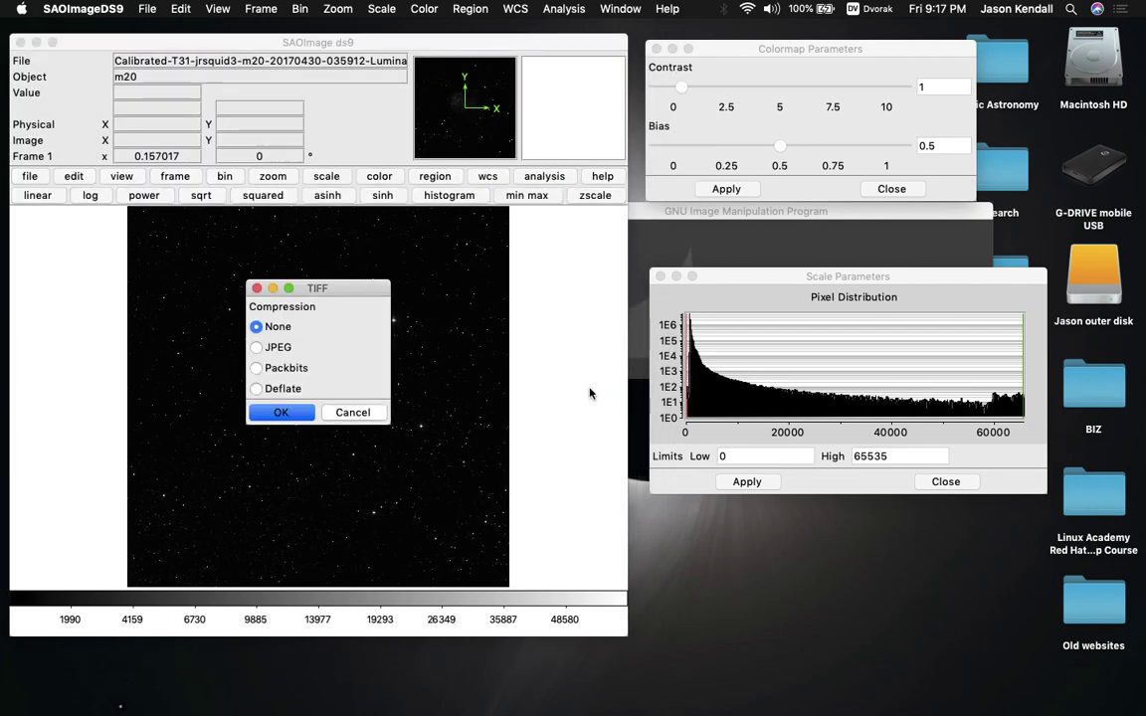
click(282, 410)
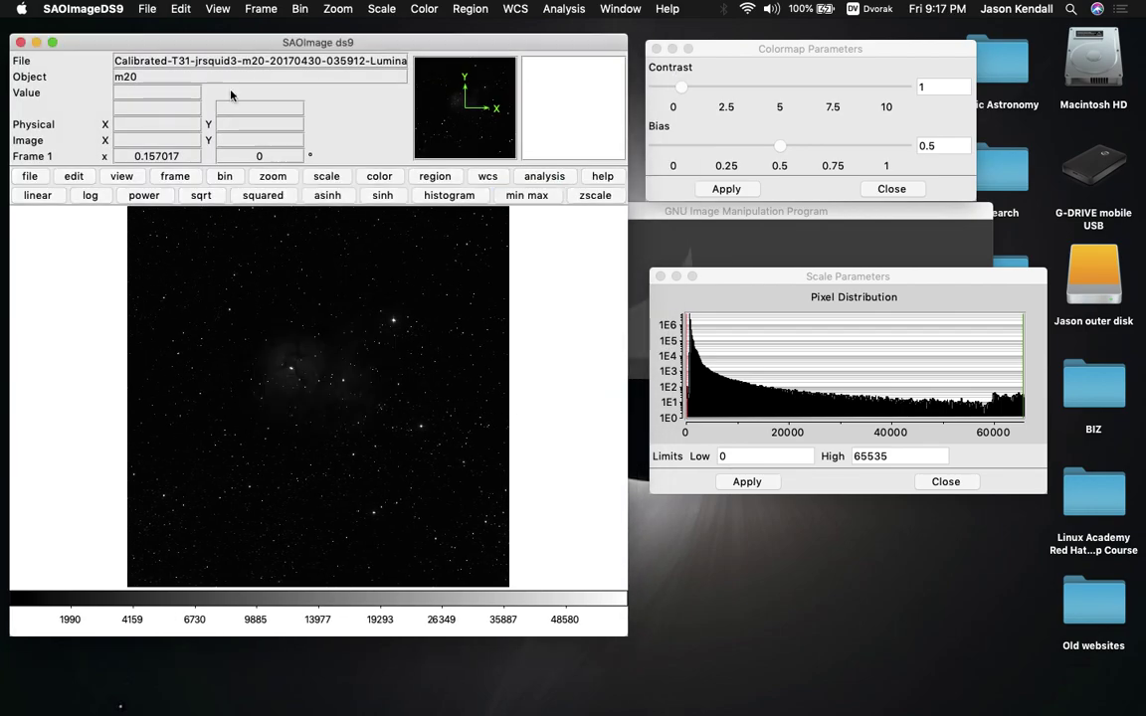
click(146, 10)
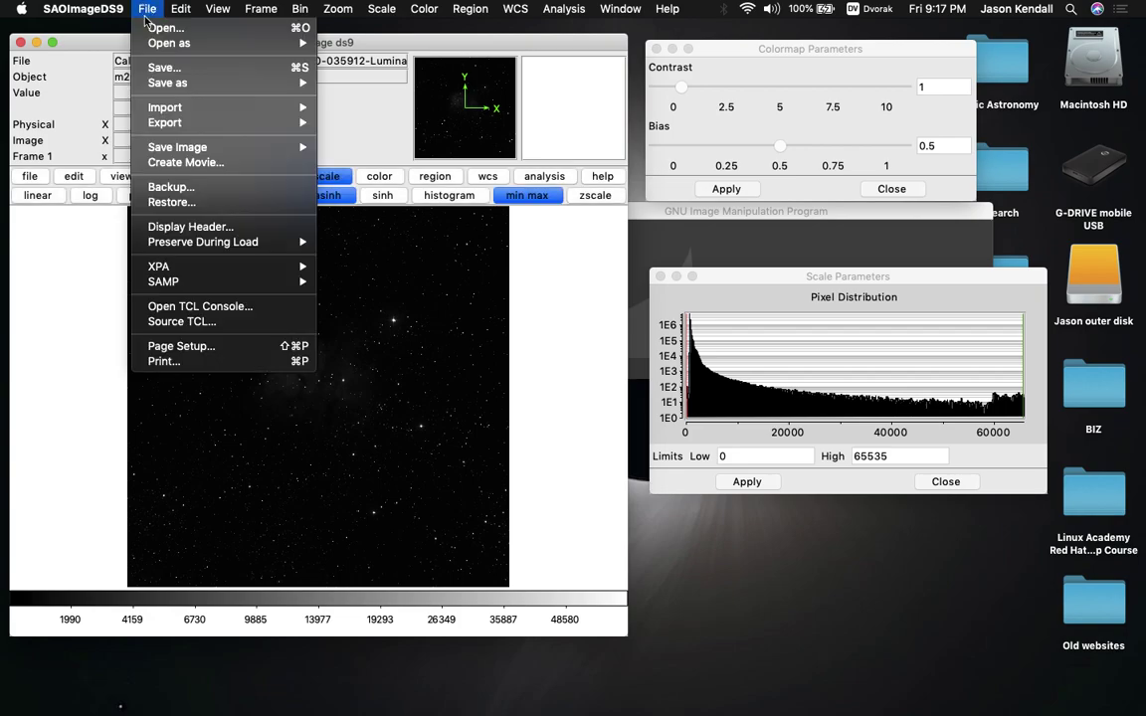
Load the Blue-002 .fit frame and export it as an uncompressed TIFF
click(149, 27)
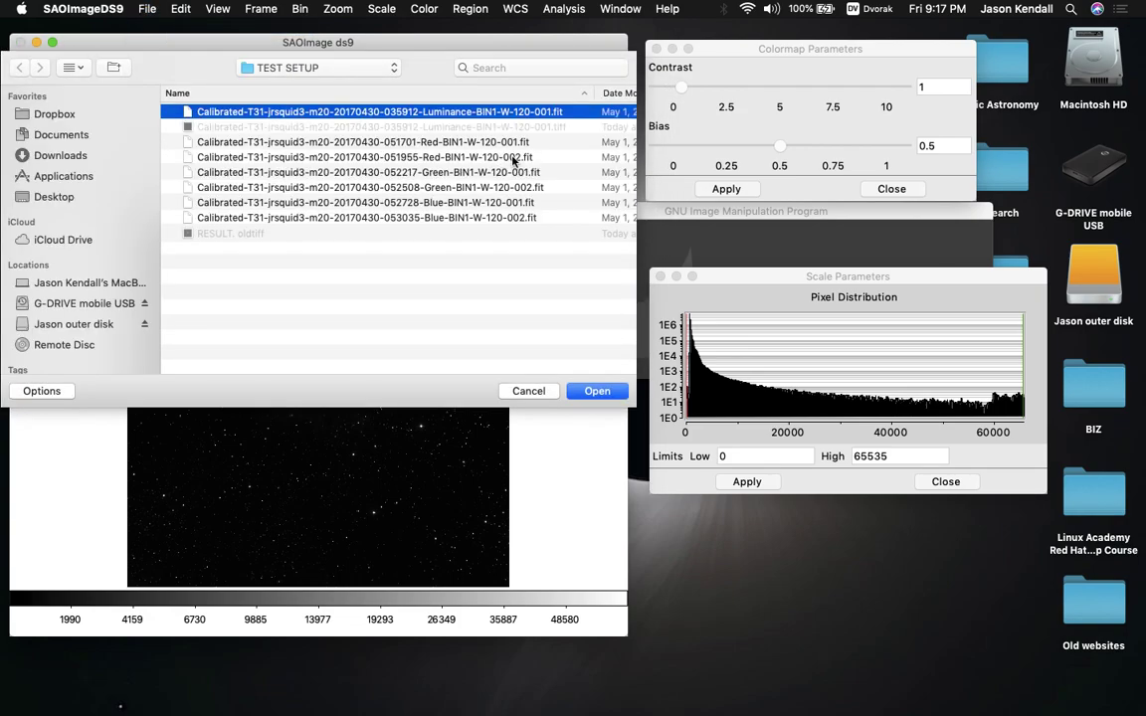
key(Return)
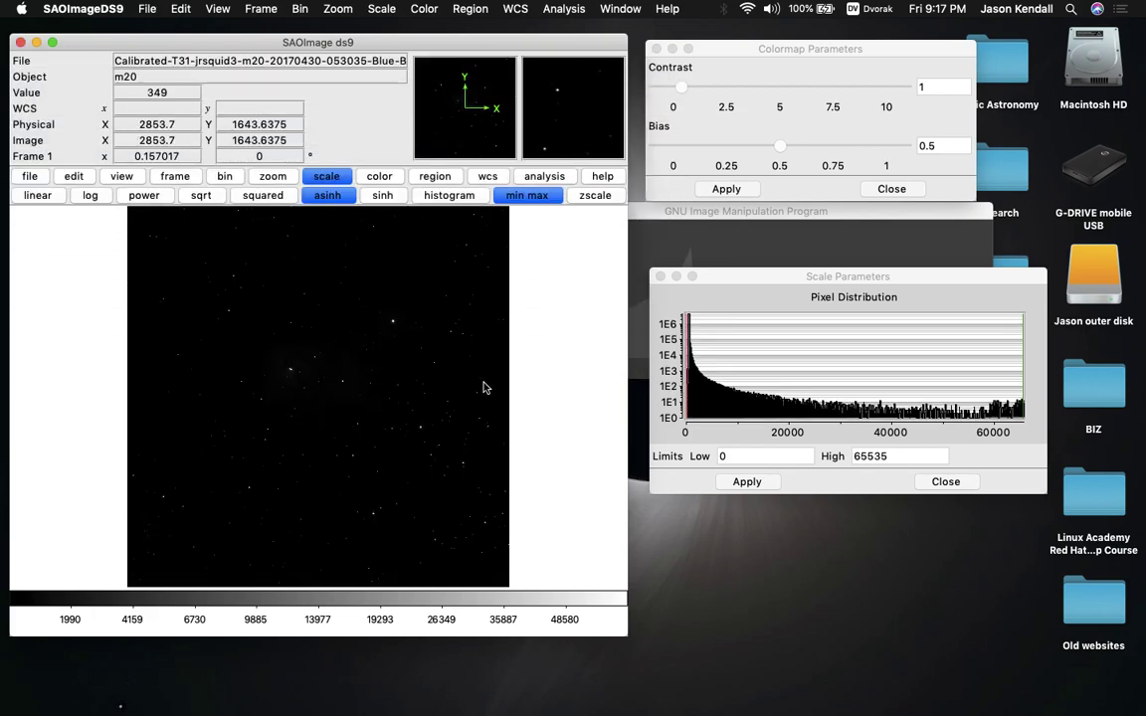
click(146, 10)
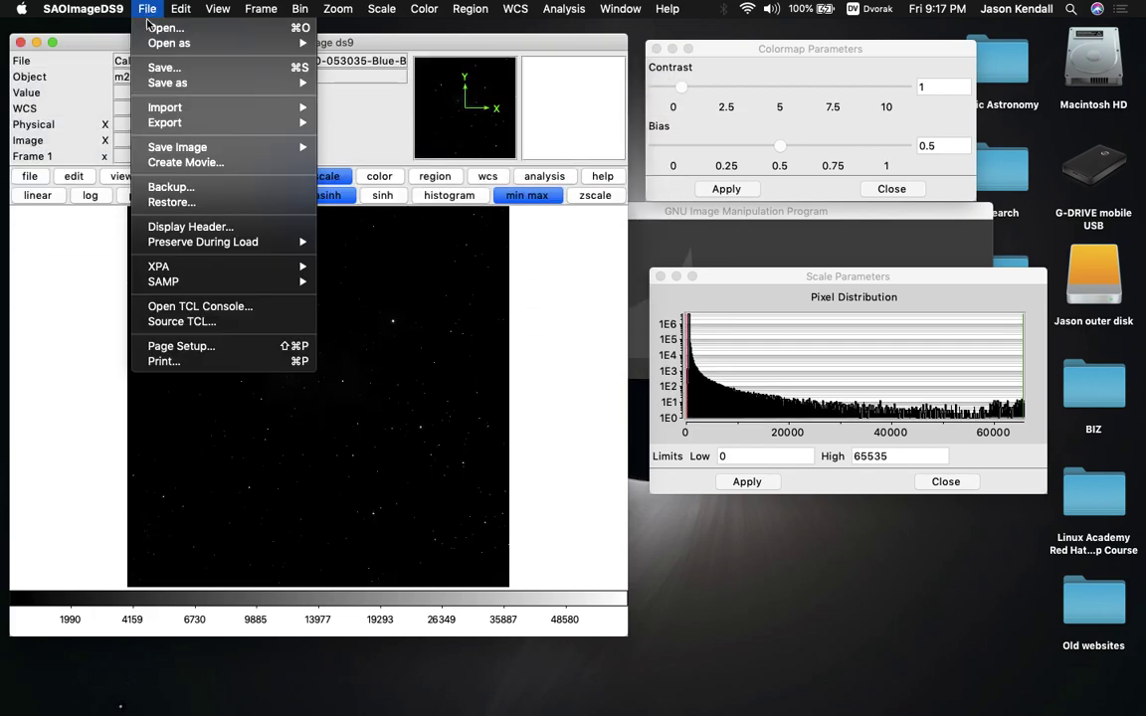
mouse_move(149, 122)
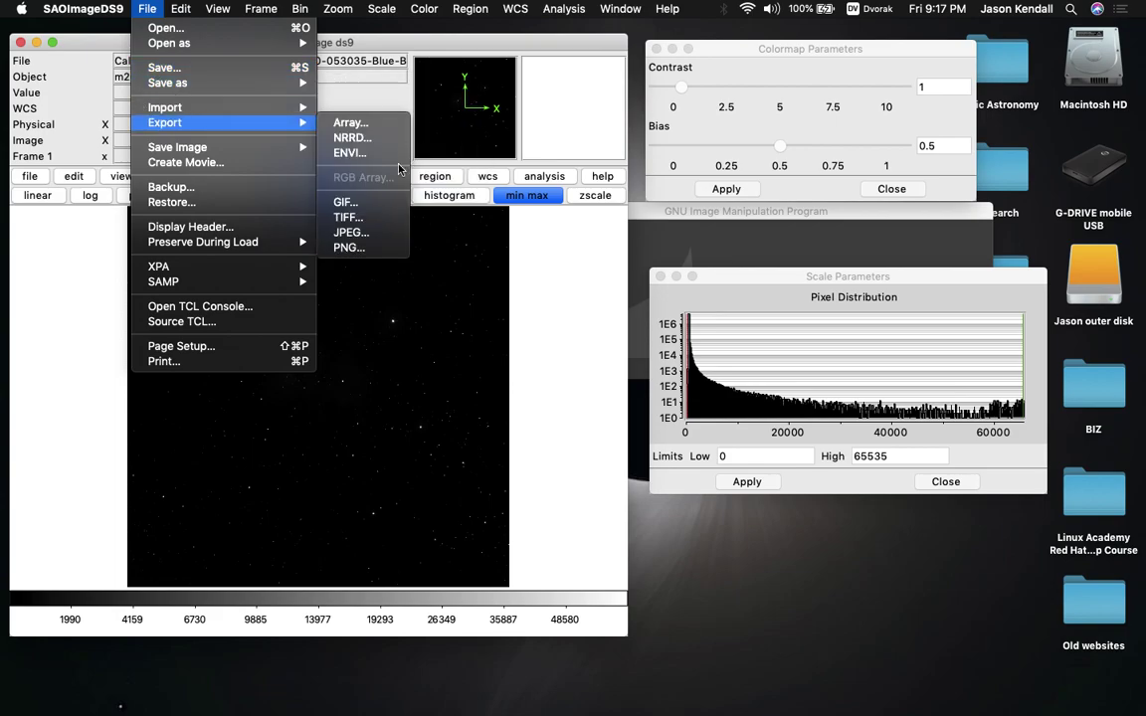
click(369, 217)
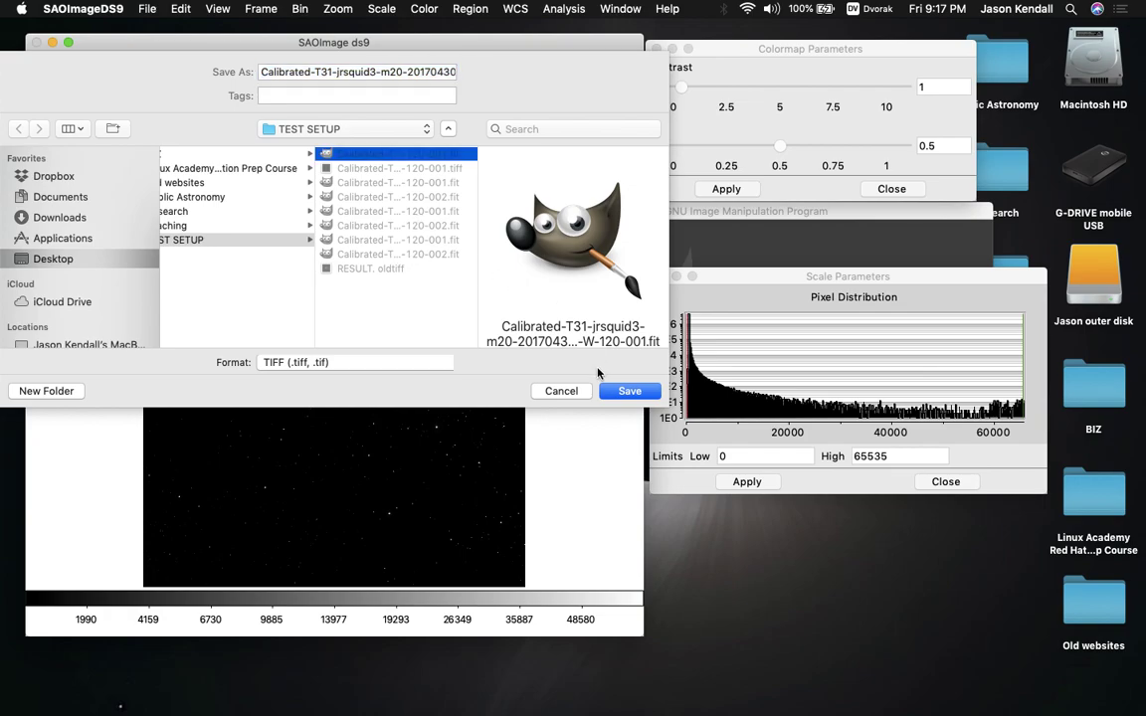
click(608, 390)
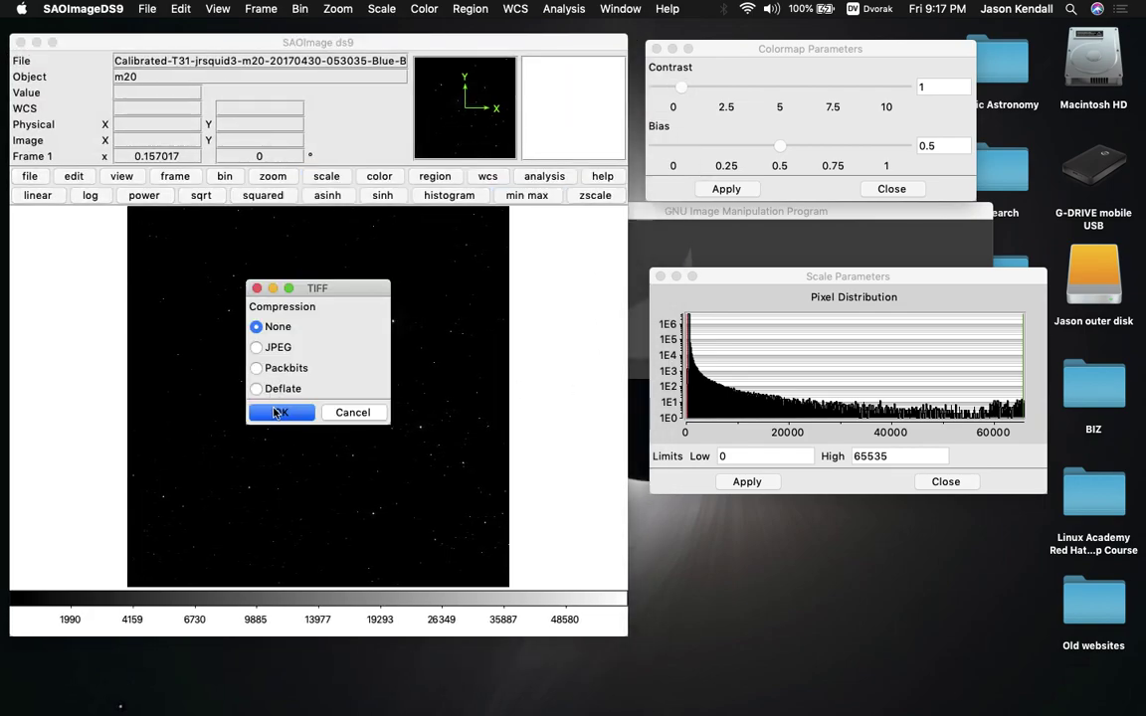
click(279, 412)
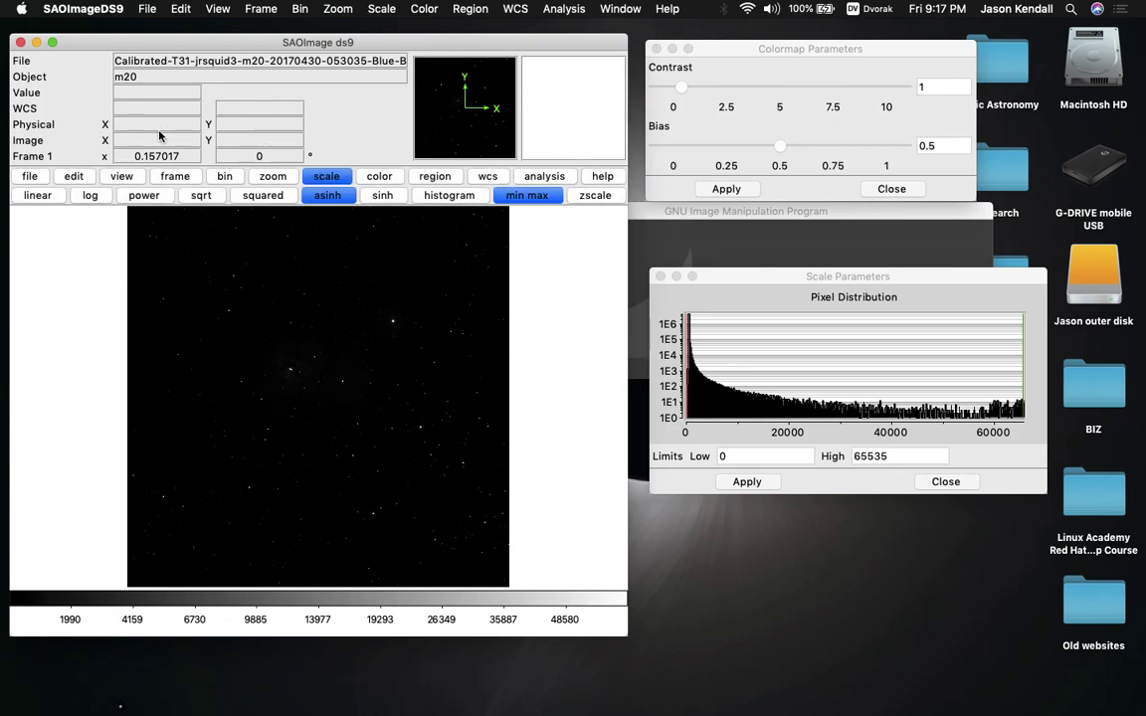
Load the first Blue frame, 052728, into SAOImage DS9
click(147, 9)
click(156, 28)
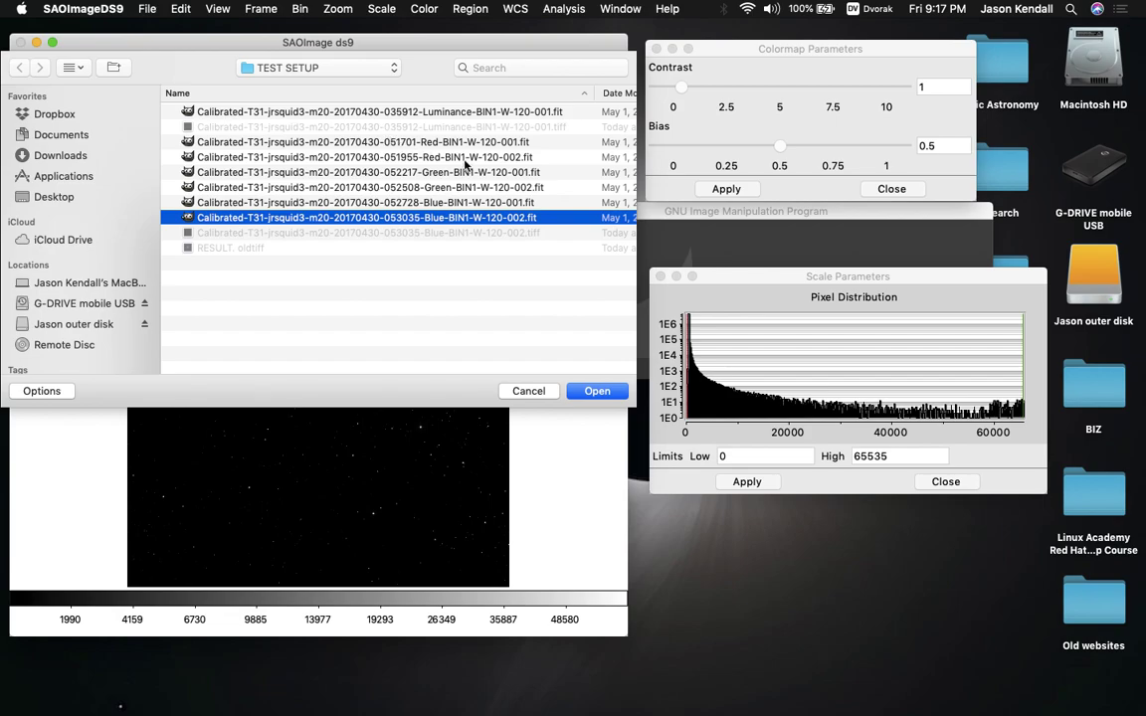
key(Return)
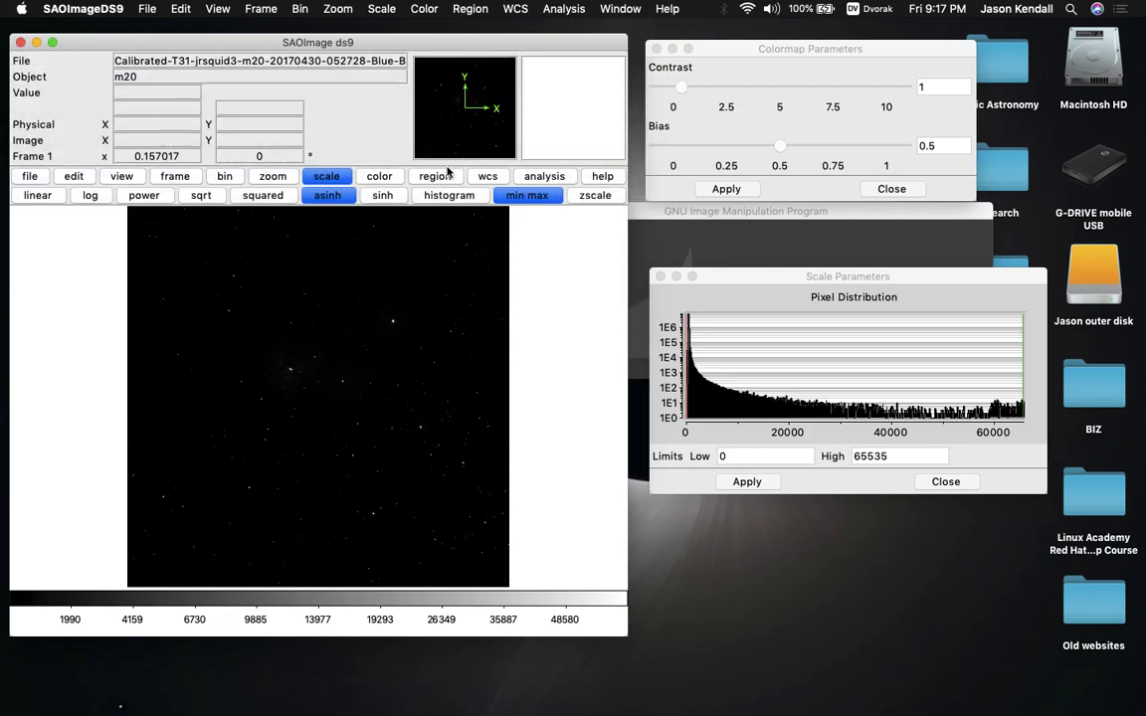
Export it to TEST SETUP as a TIFF with no compression, named after its .fit file, without replacing the existing Blue TIFF
click(147, 8)
mouse_move(176, 131)
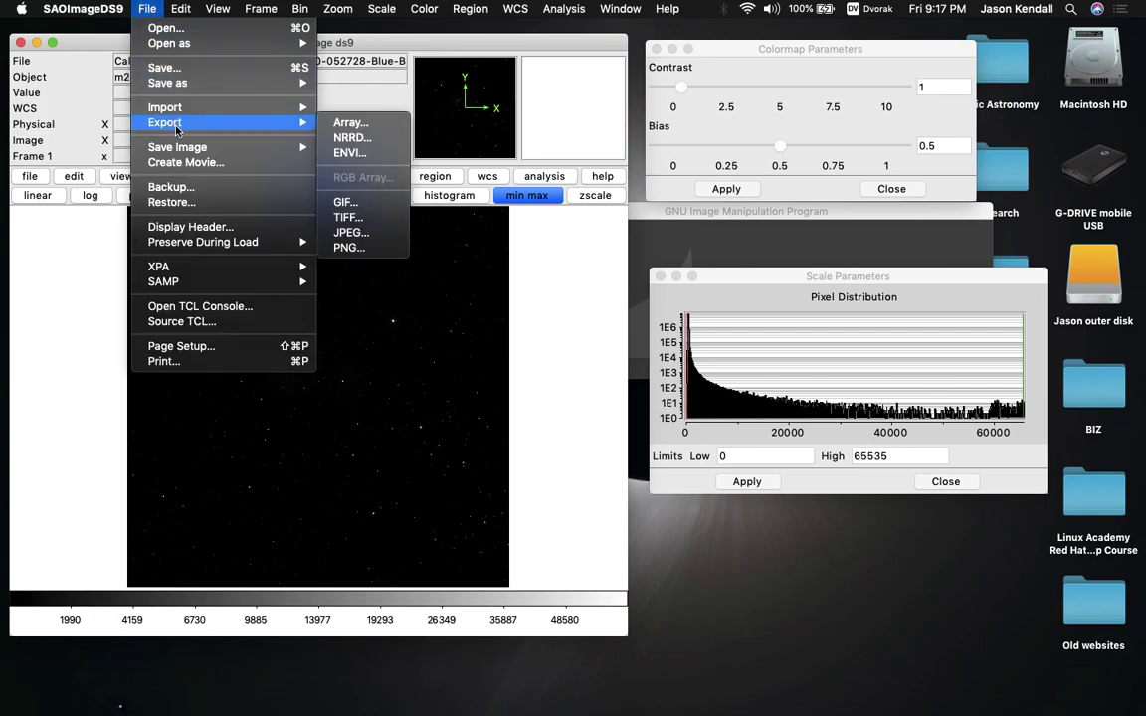
click(383, 216)
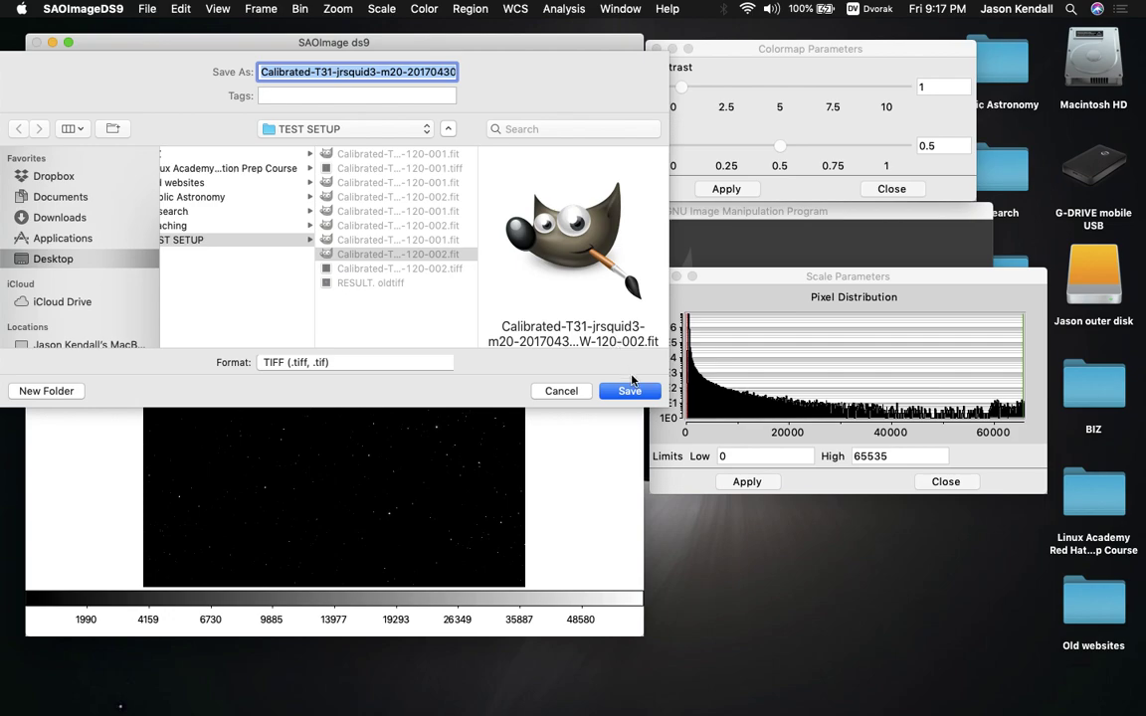
click(630, 391)
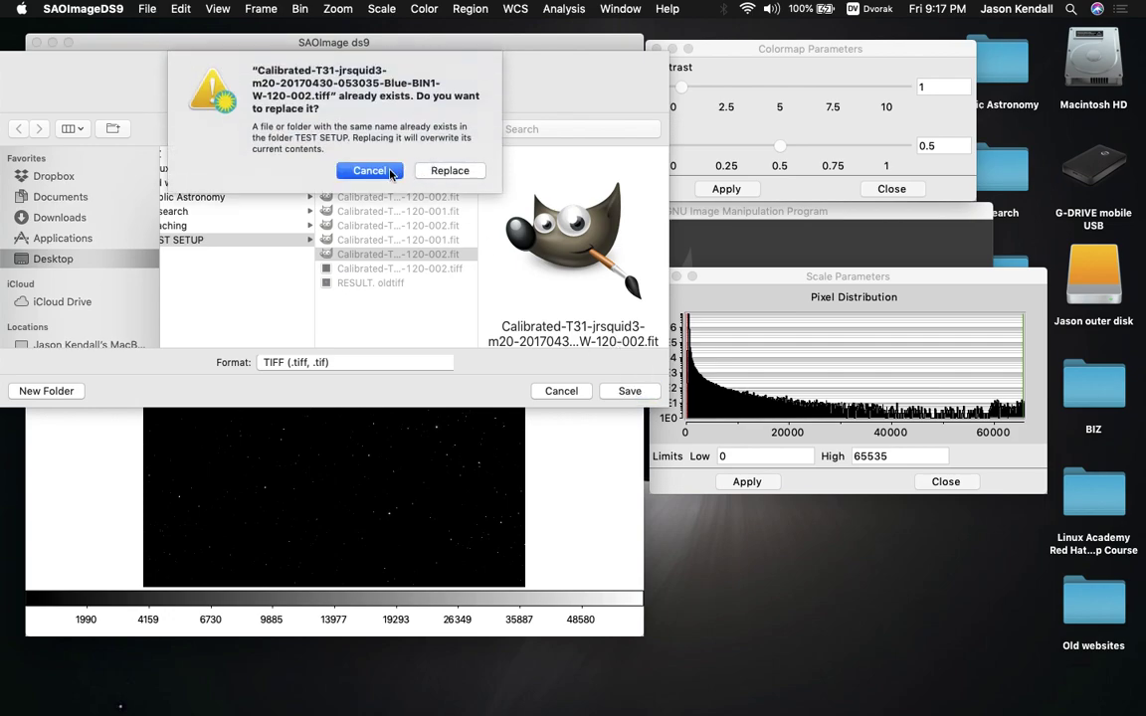
click(360, 171)
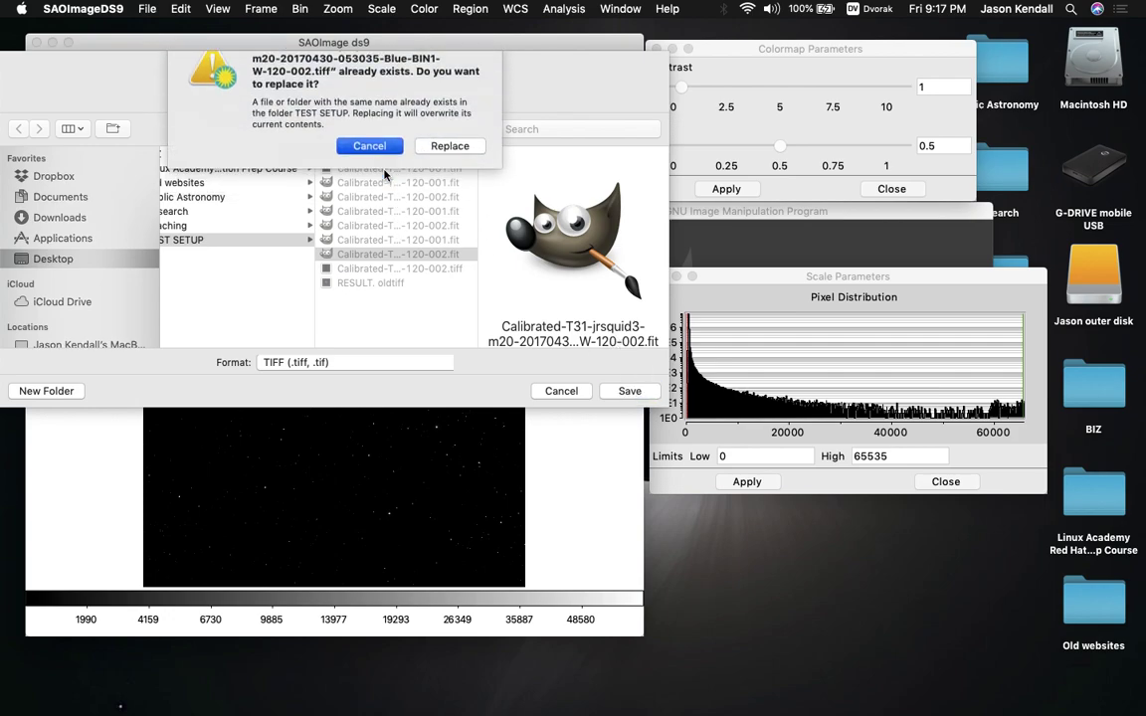
click(451, 242)
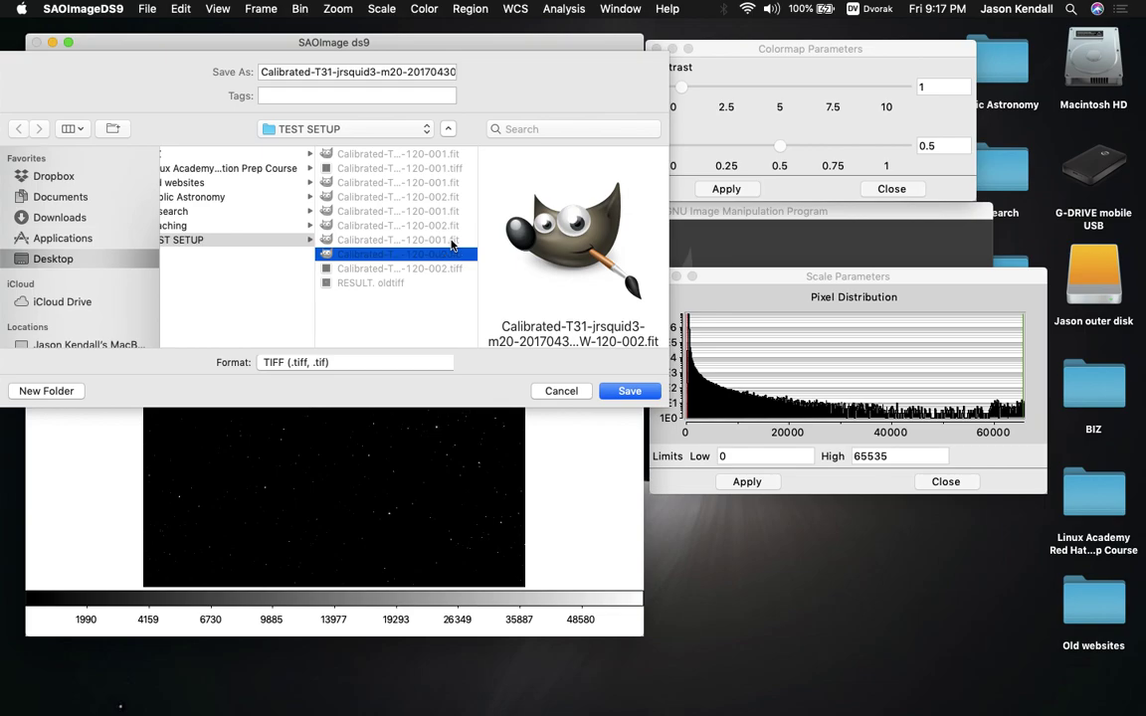
click(620, 390)
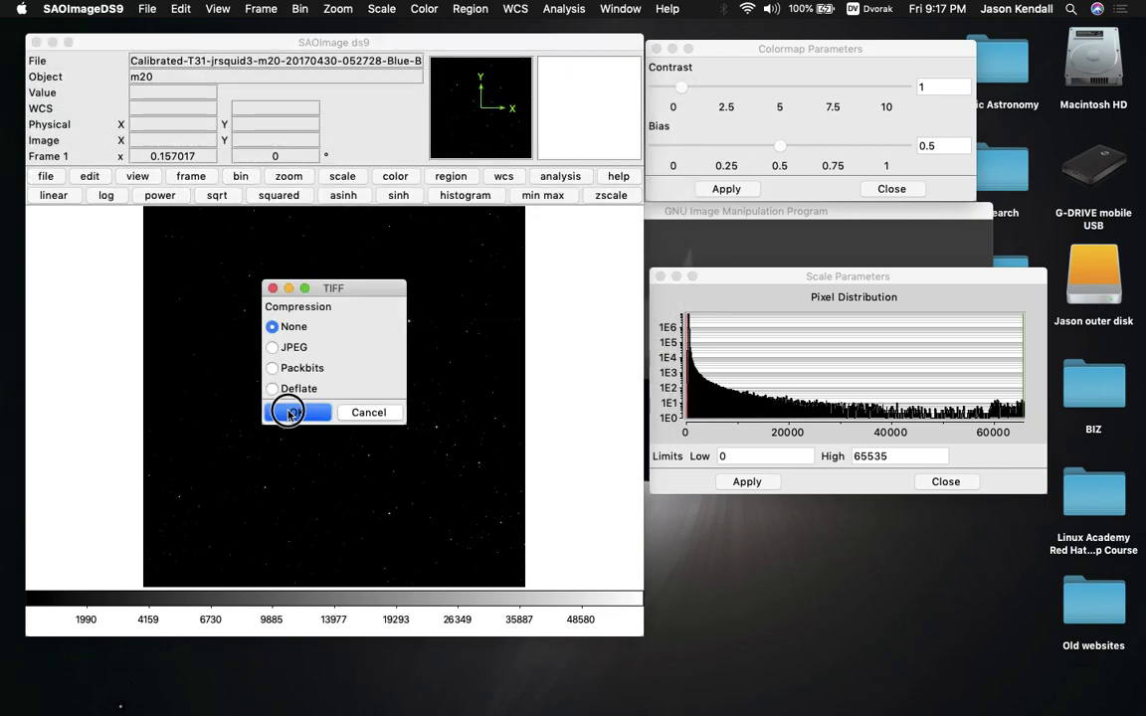
click(290, 411)
Load the Green 052508 frame and export it as an uncompressed TIFF named after its .fit file
click(146, 9)
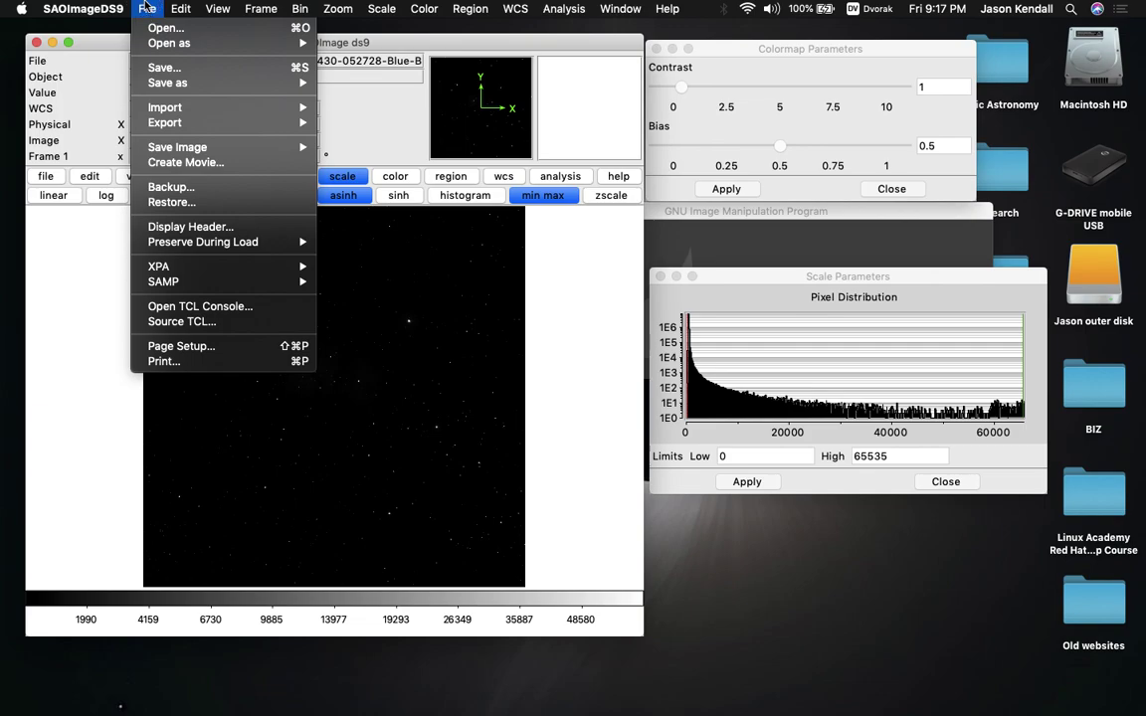
click(159, 27)
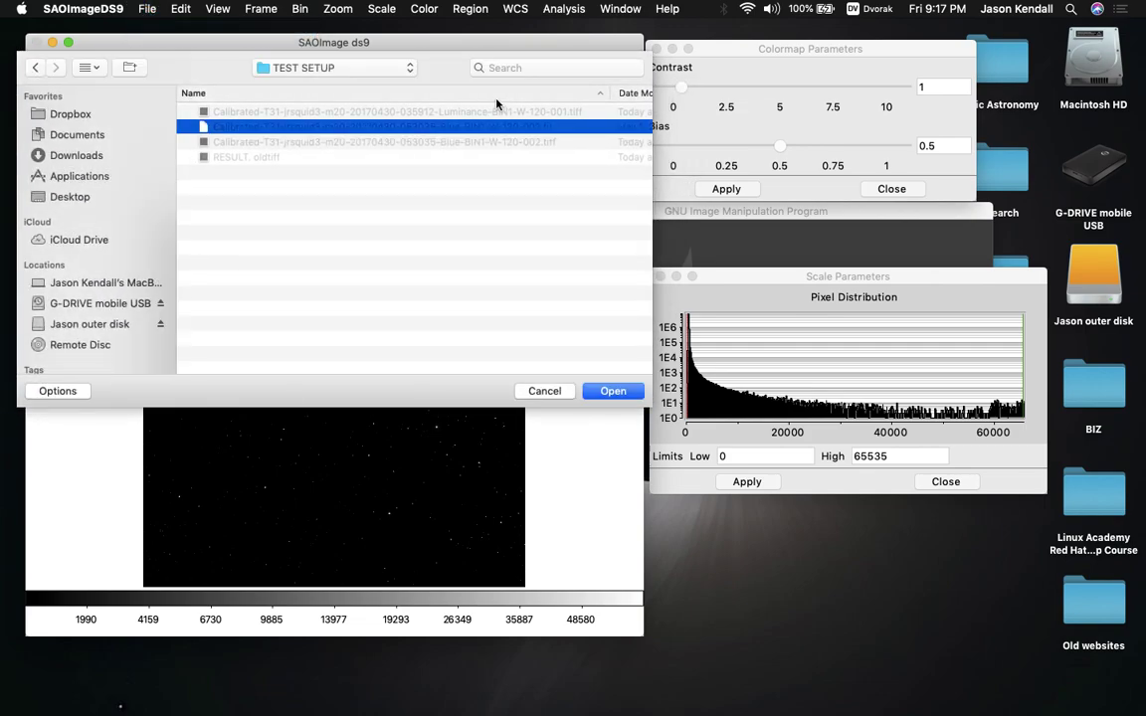
double_click(487, 188)
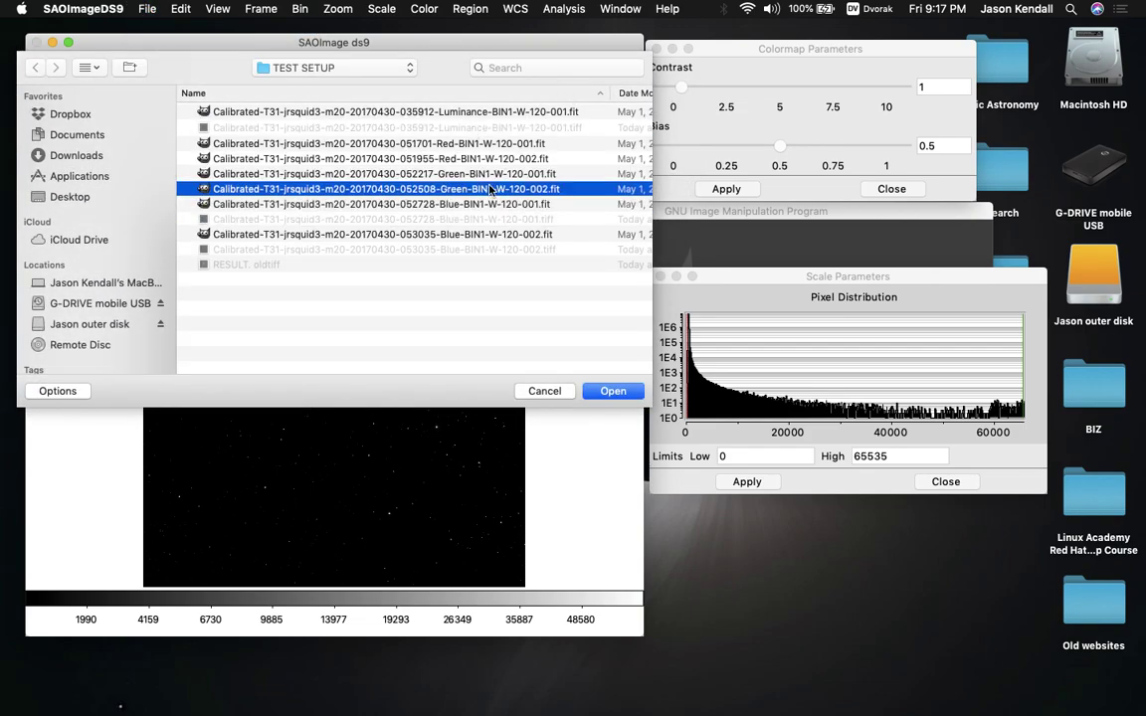
click(147, 9)
mouse_move(175, 121)
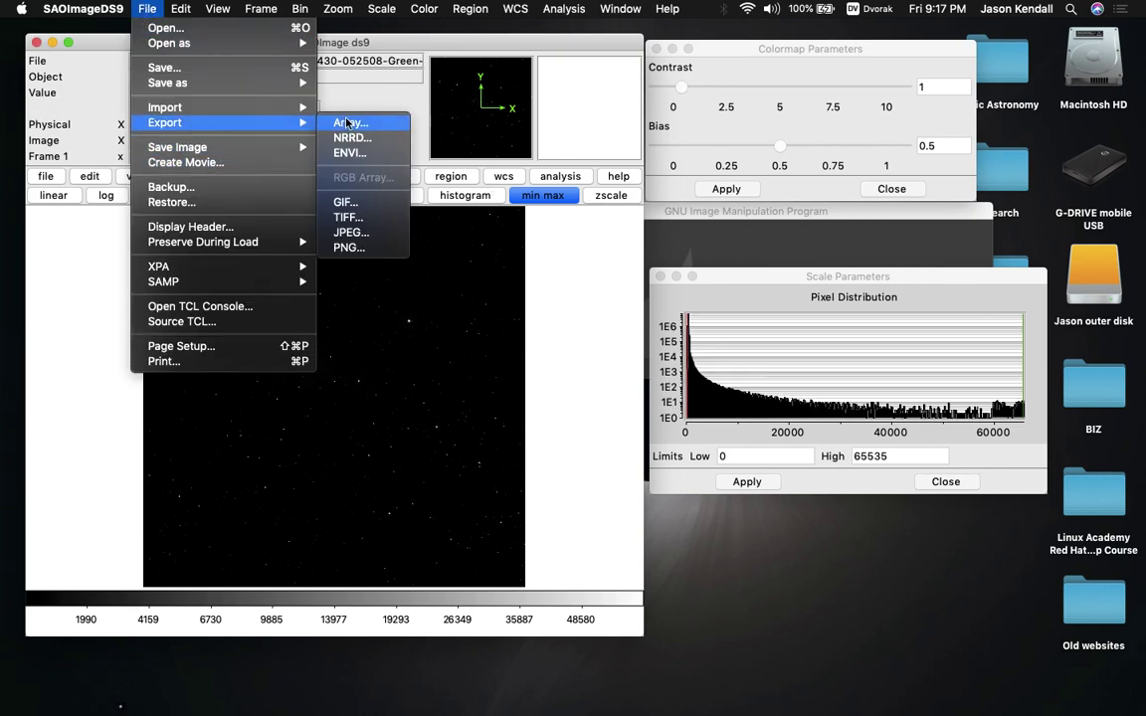
click(345, 217)
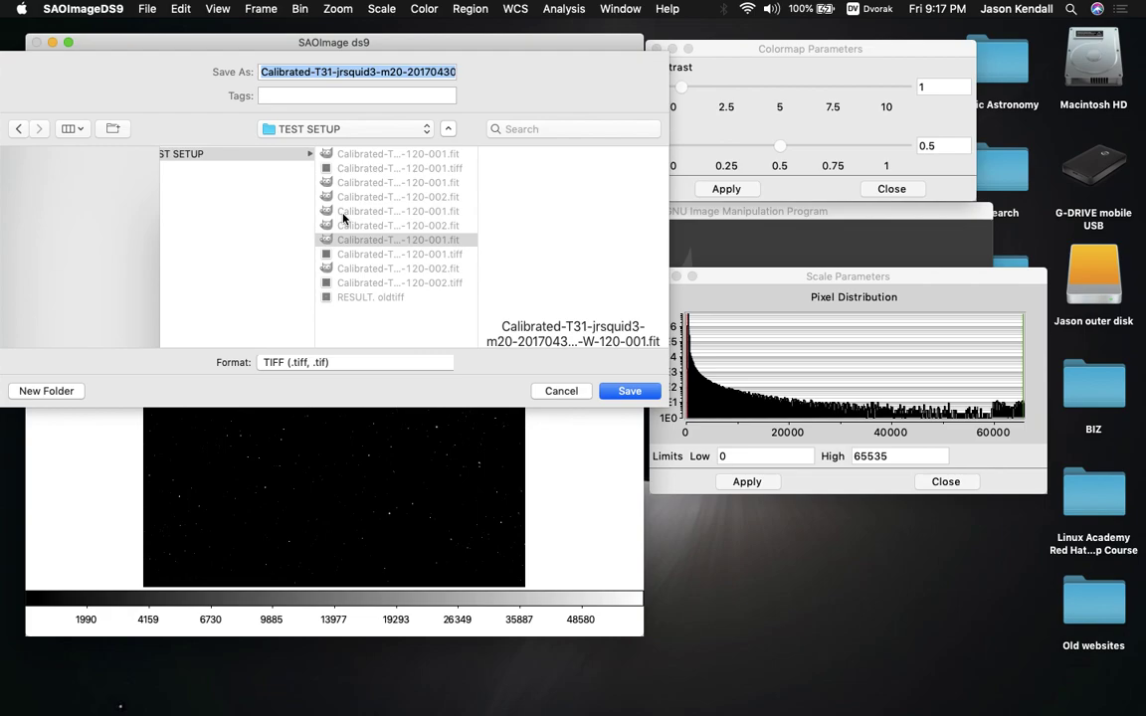
click(438, 224)
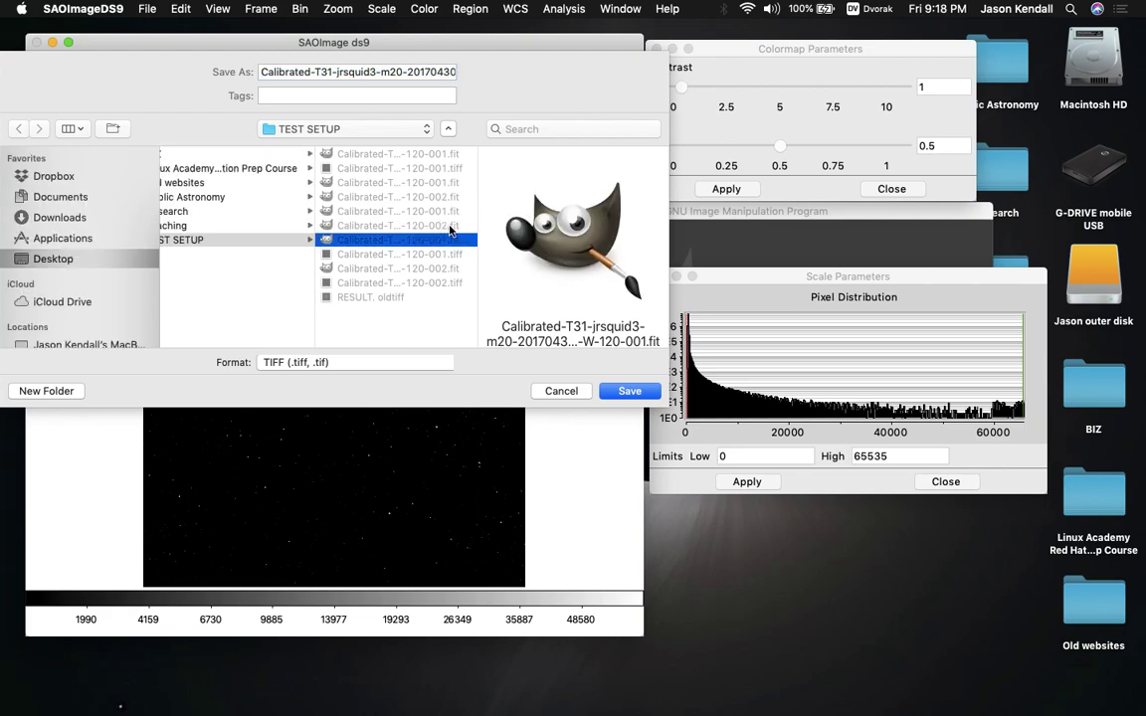
click(630, 391)
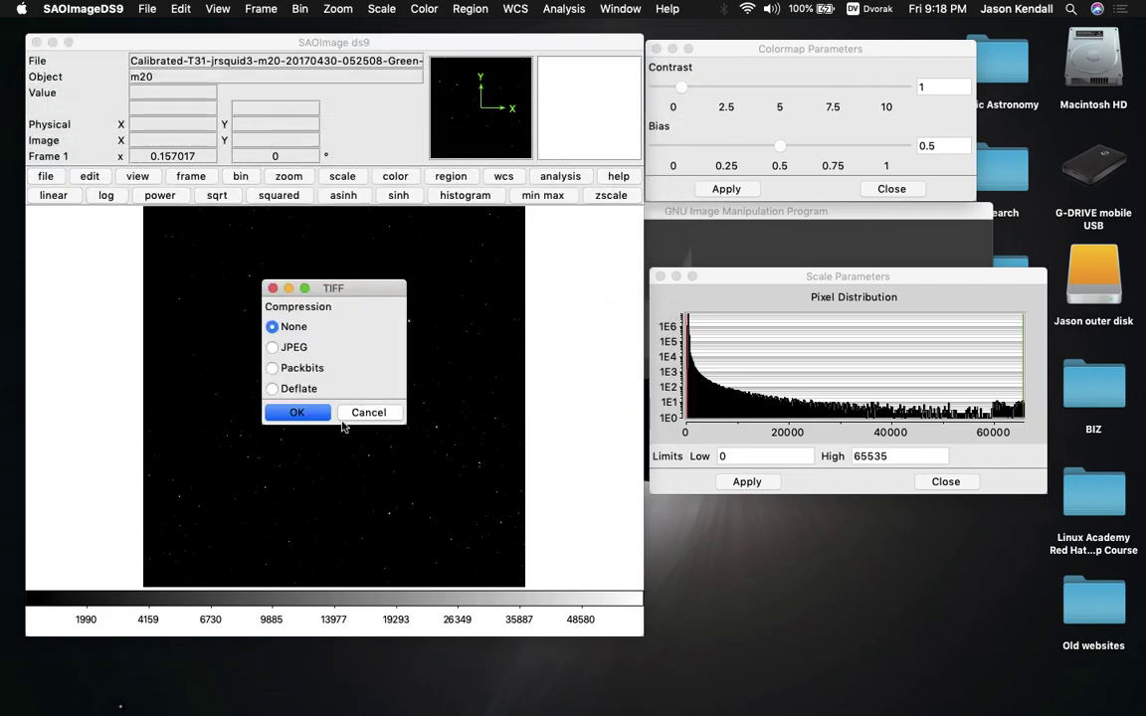
click(303, 412)
Load the Green 052217 frame and export it as an uncompressed TIFF named after its .fit file
click(149, 9)
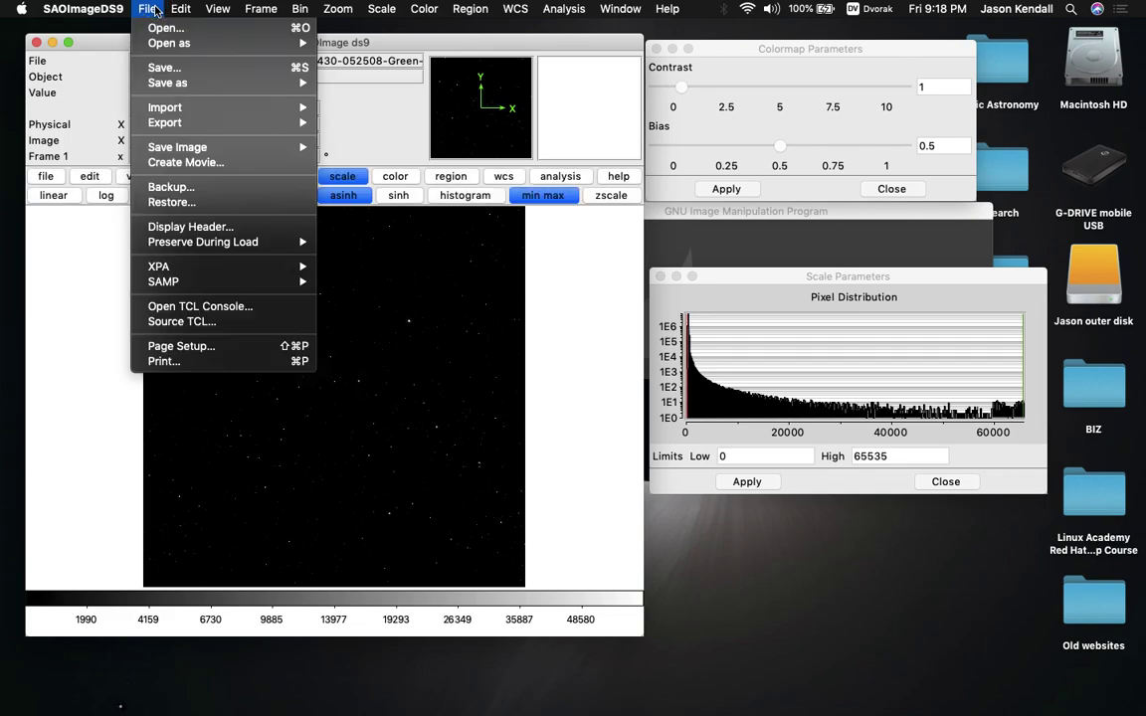
click(159, 28)
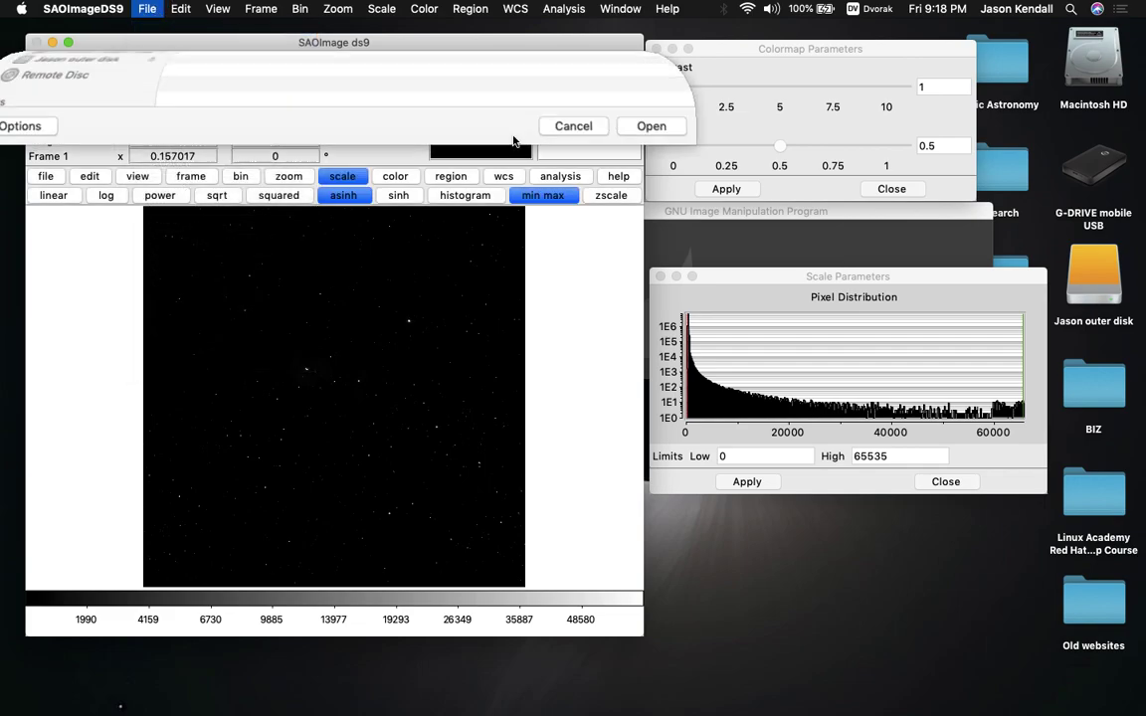
double_click(502, 175)
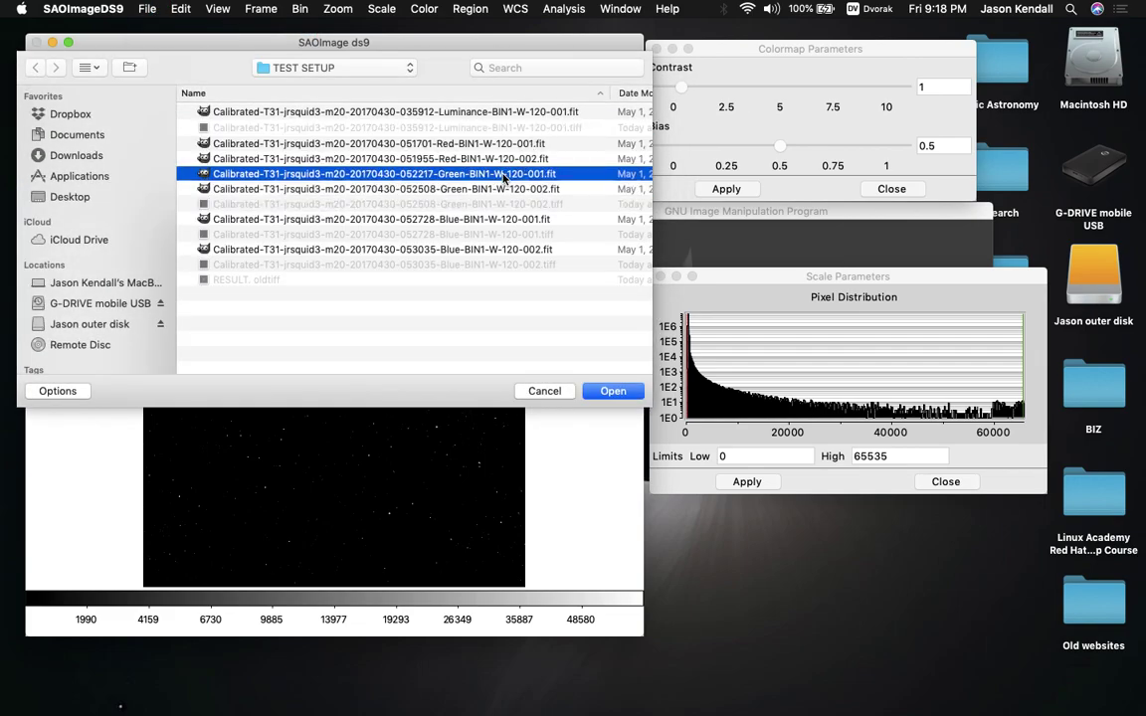
click(147, 9)
mouse_move(175, 126)
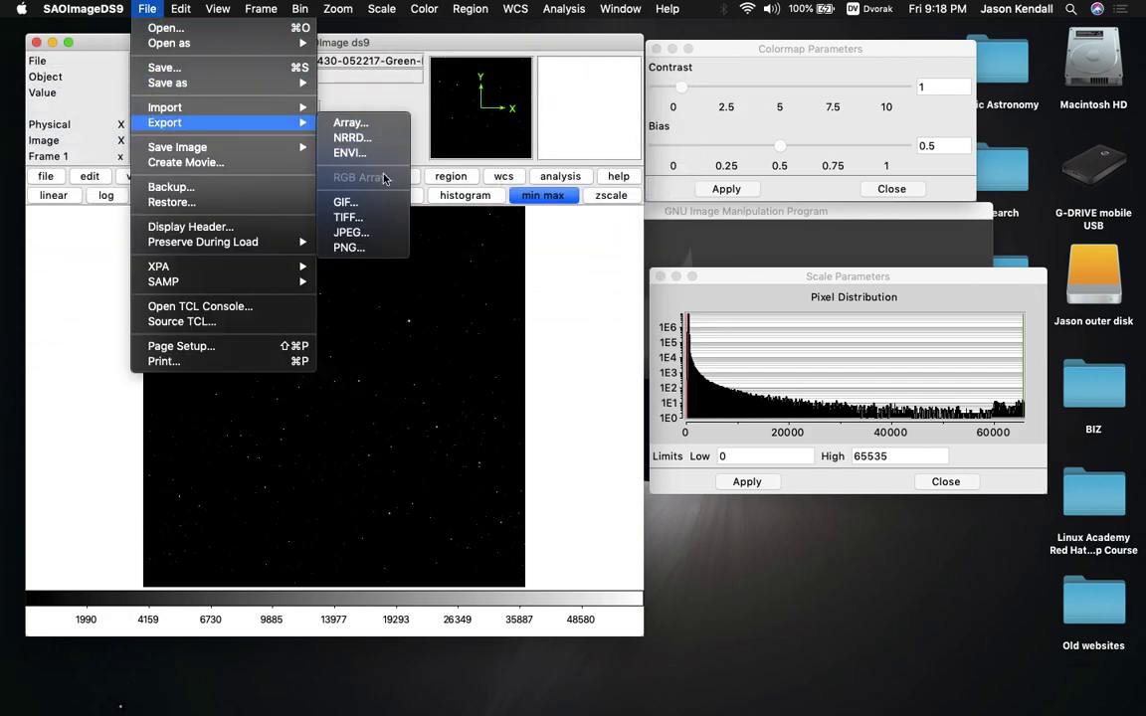
click(362, 217)
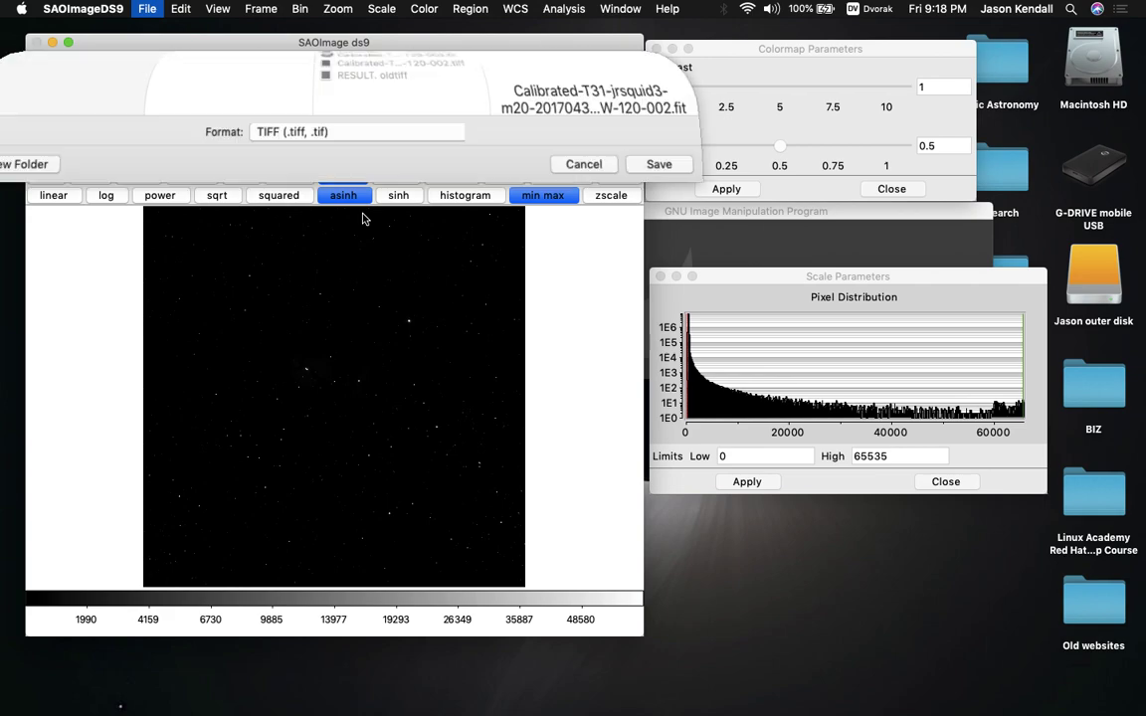
click(424, 221)
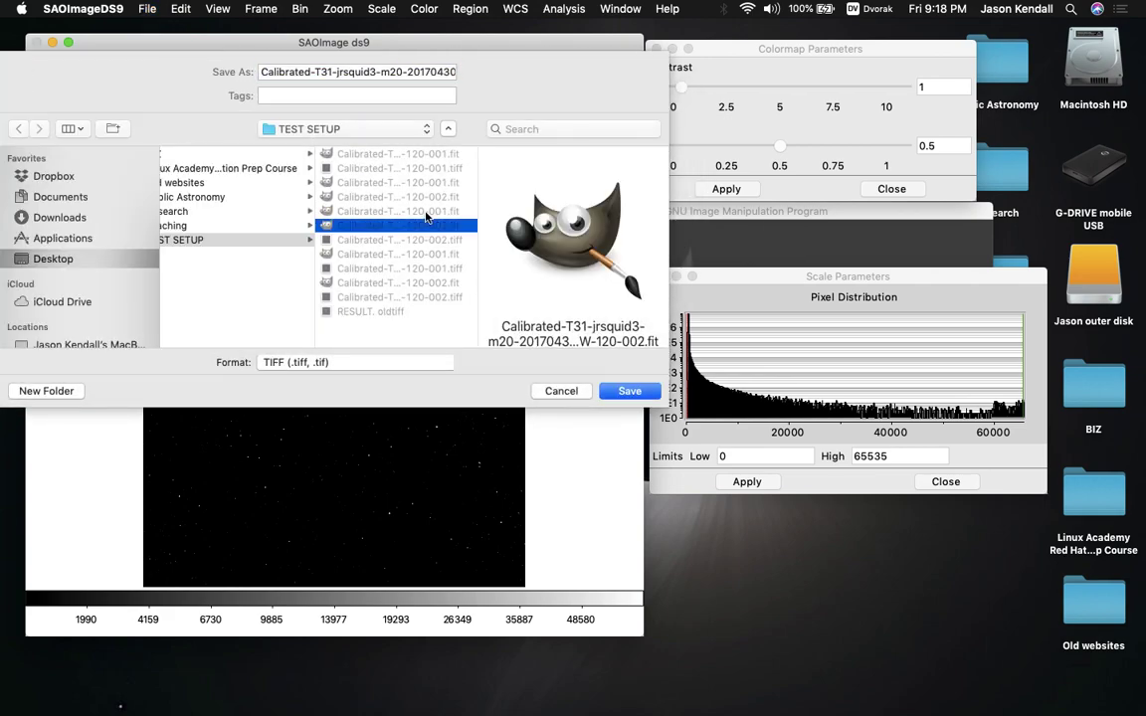
click(634, 391)
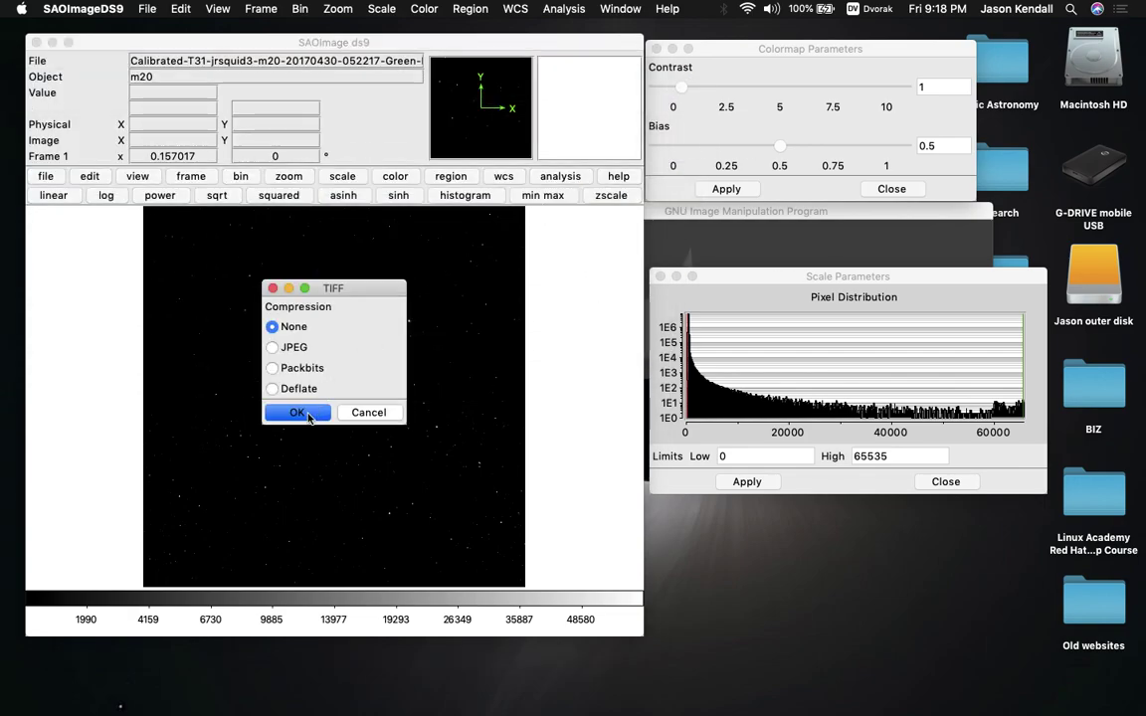
click(297, 411)
Load the Red 051955 frame and export it as an uncompressed TIFF named after its .fit file
click(147, 9)
click(156, 31)
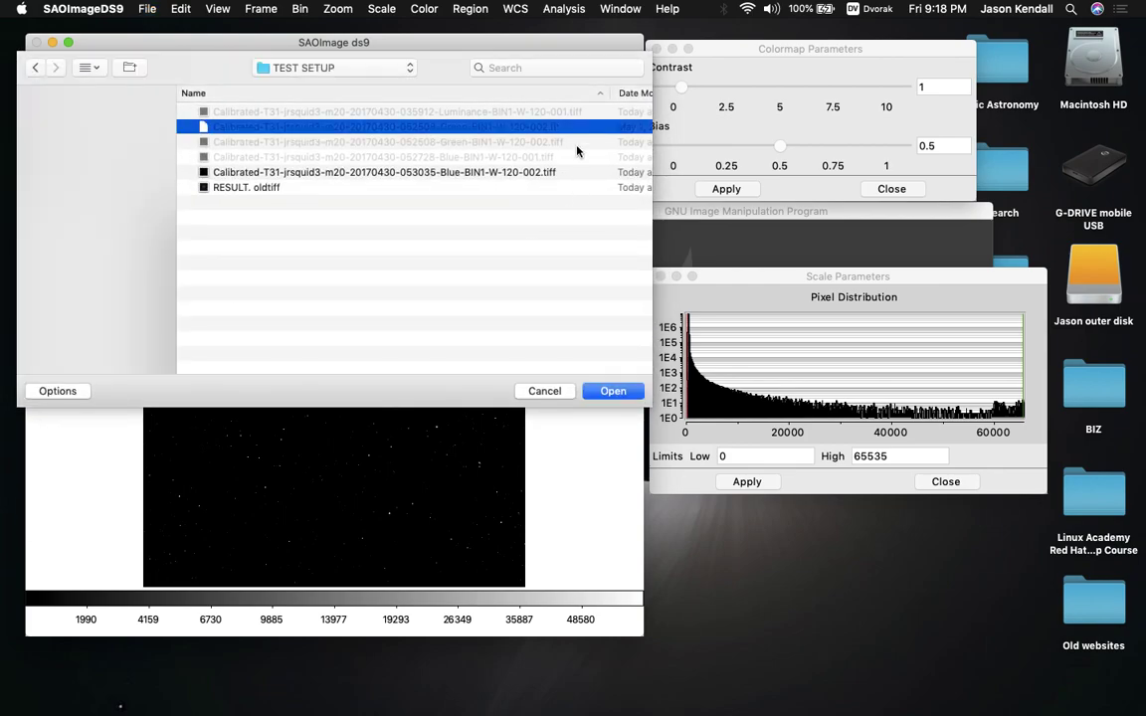
double_click(516, 160)
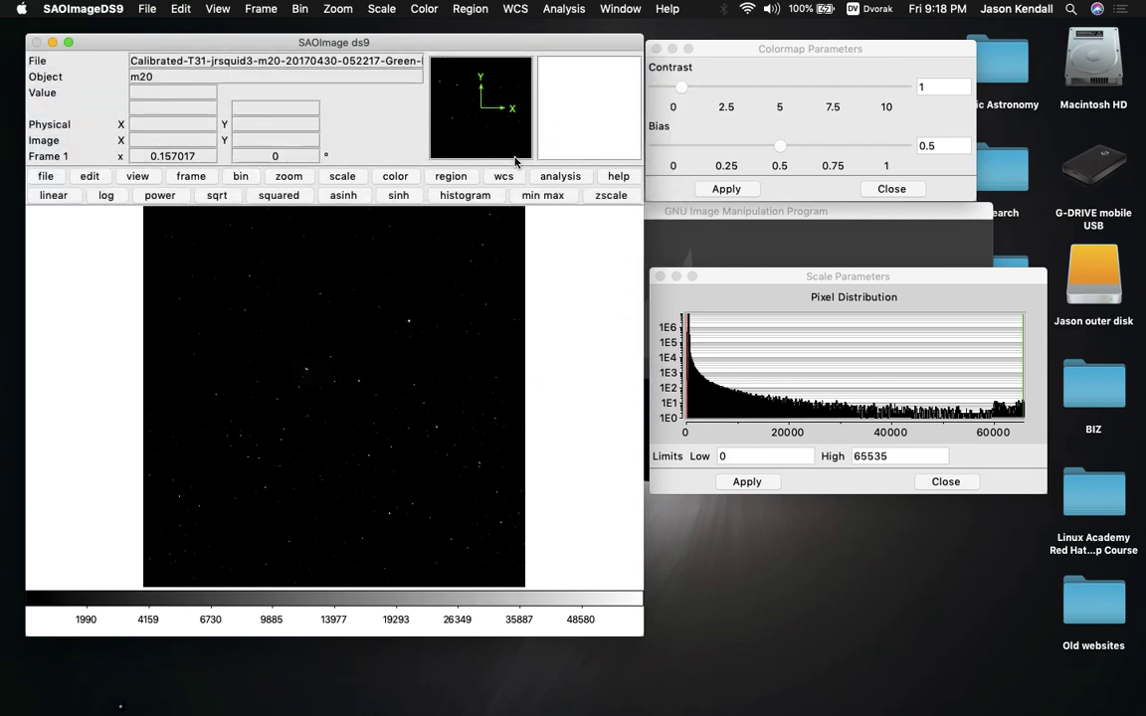
click(148, 8)
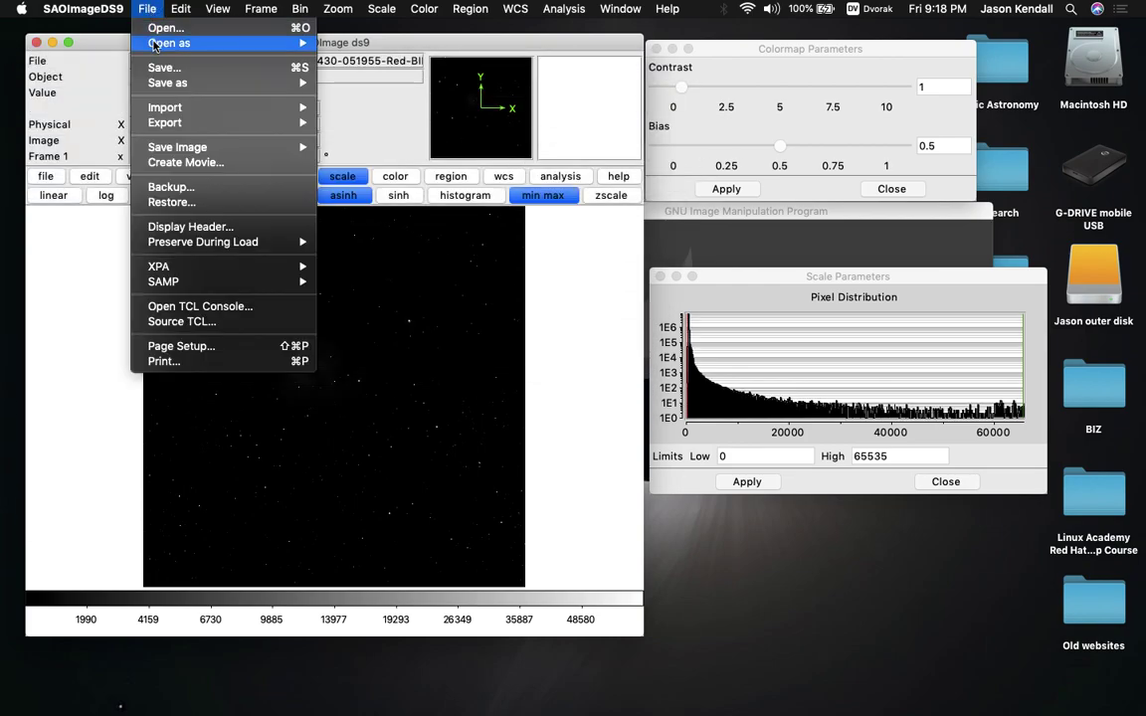
mouse_move(159, 122)
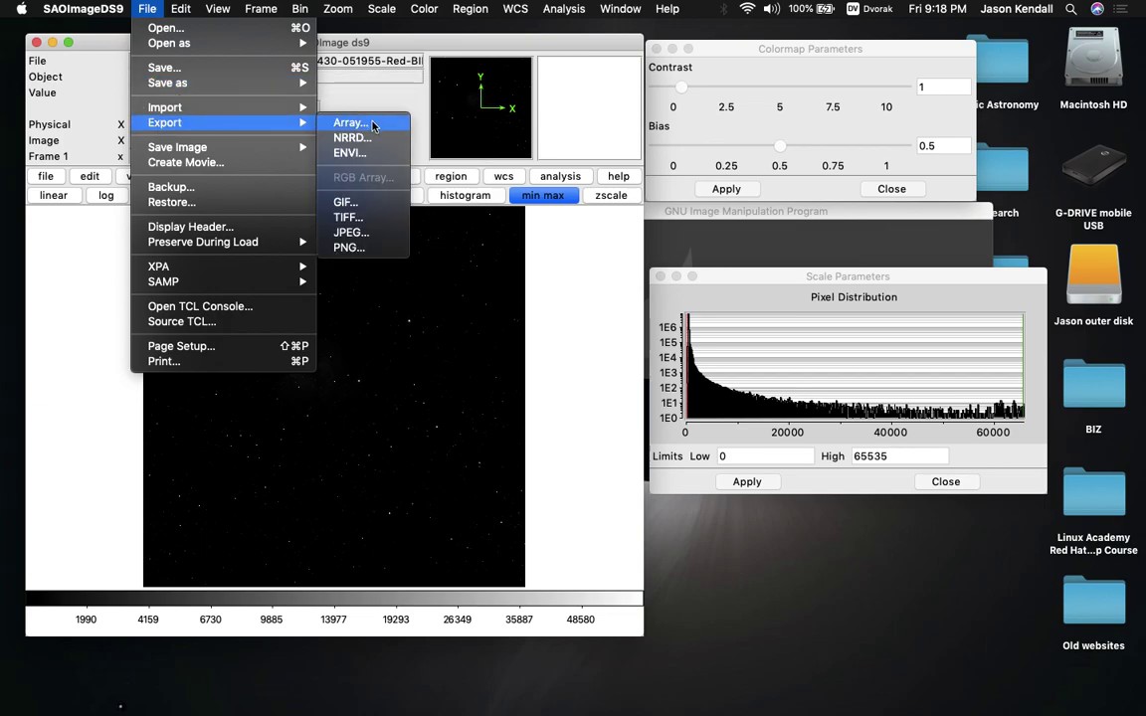
click(359, 218)
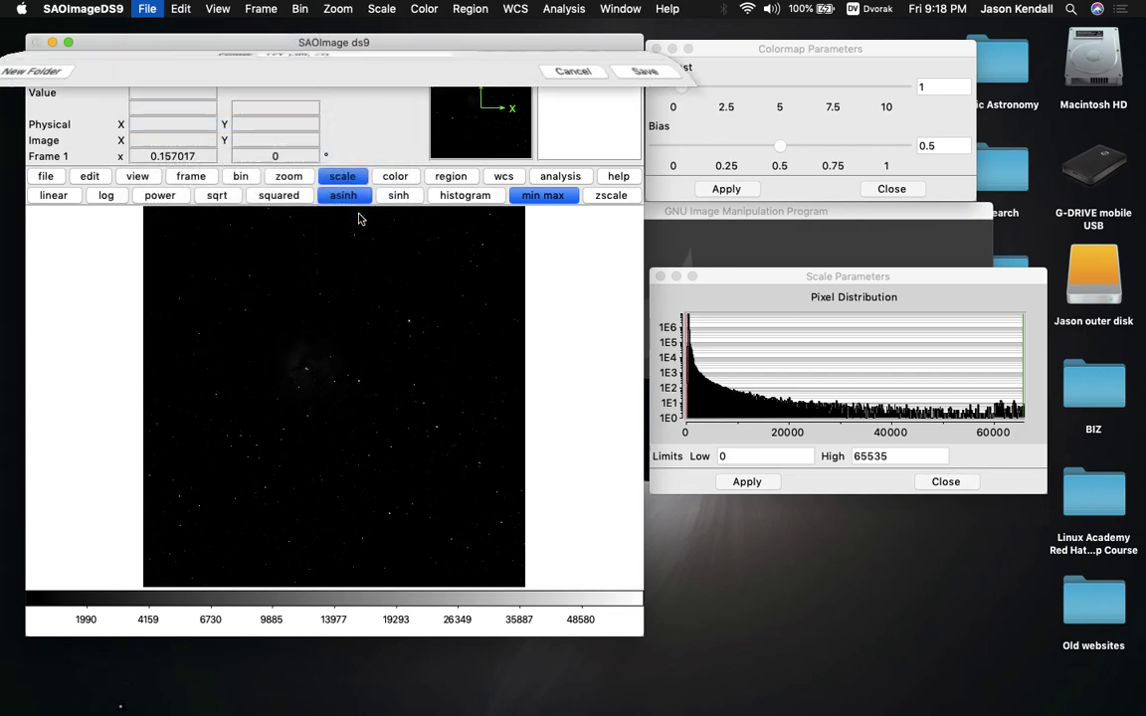
click(366, 210)
click(629, 392)
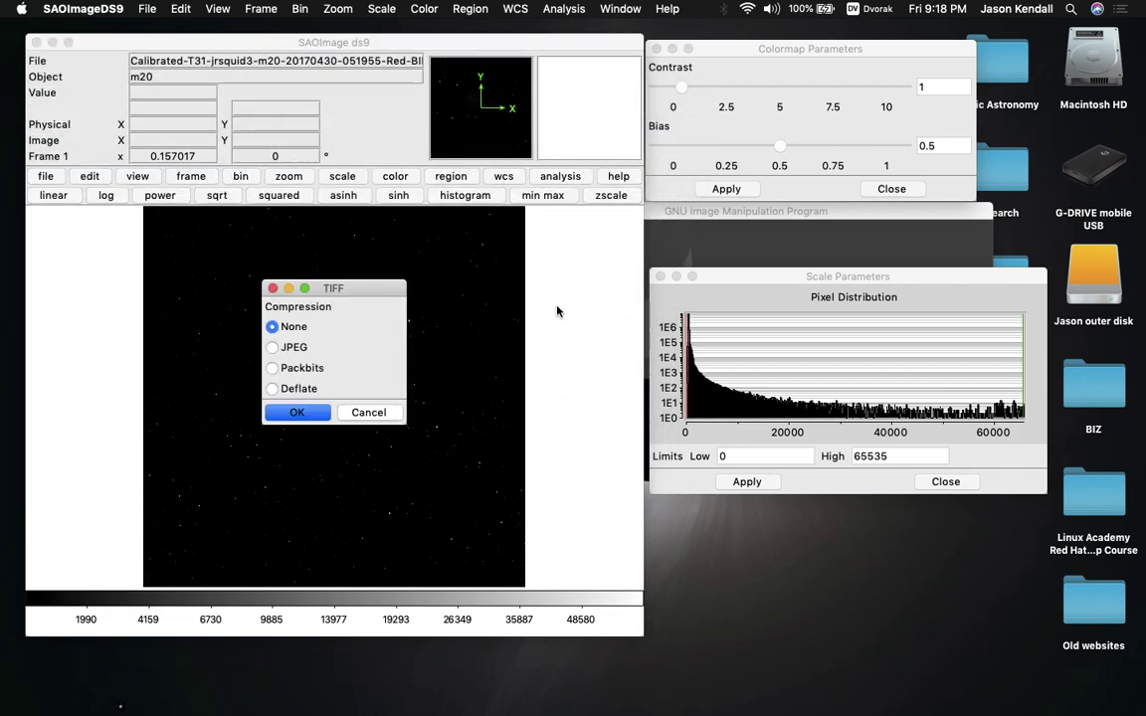
click(295, 412)
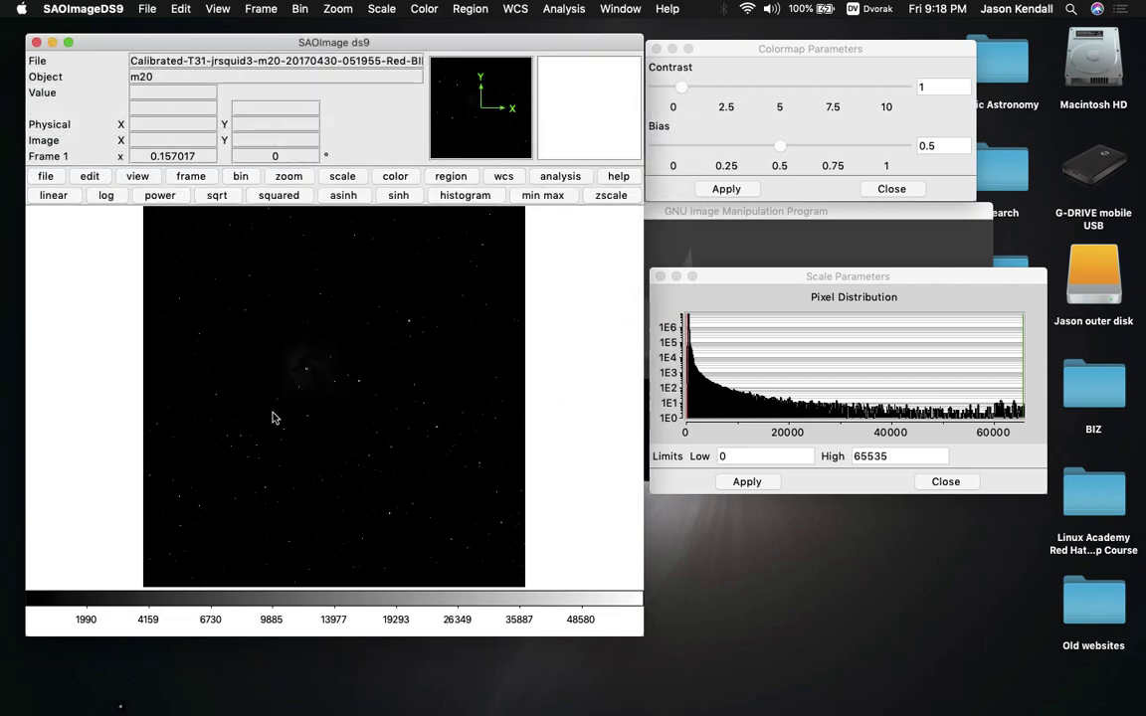
Export the Red 051701 frame as an uncompressed TIFF, then close the Scale and Colormap Parameters dialogs
click(146, 8)
click(161, 28)
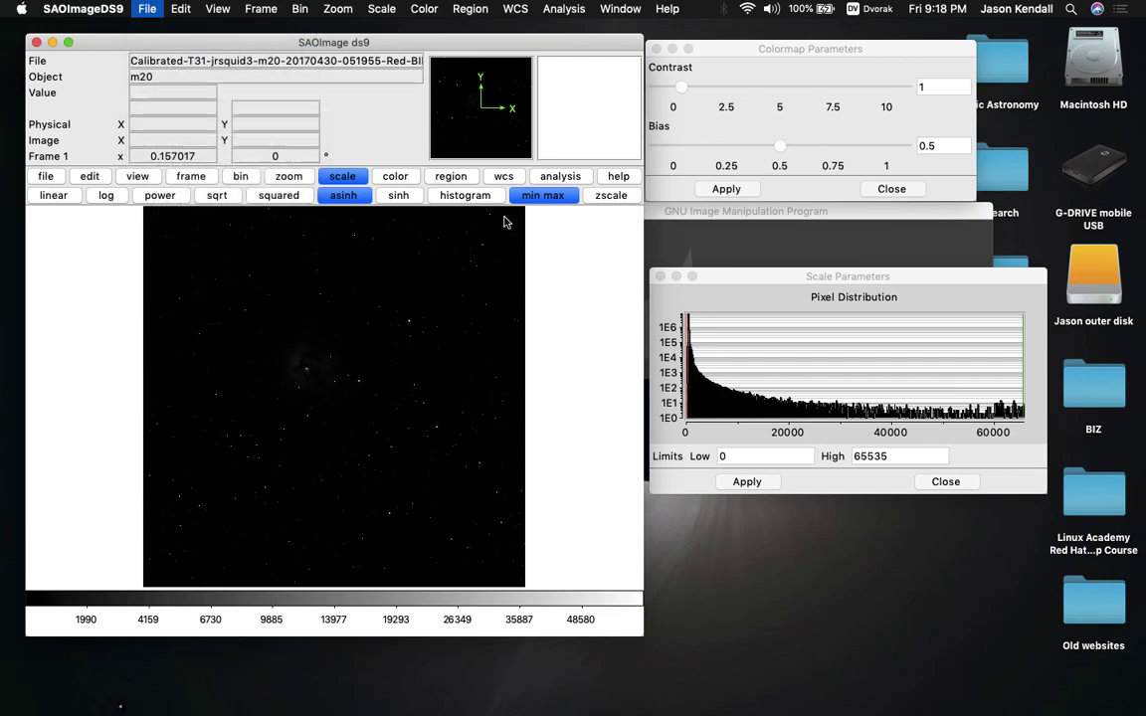
double_click(524, 154)
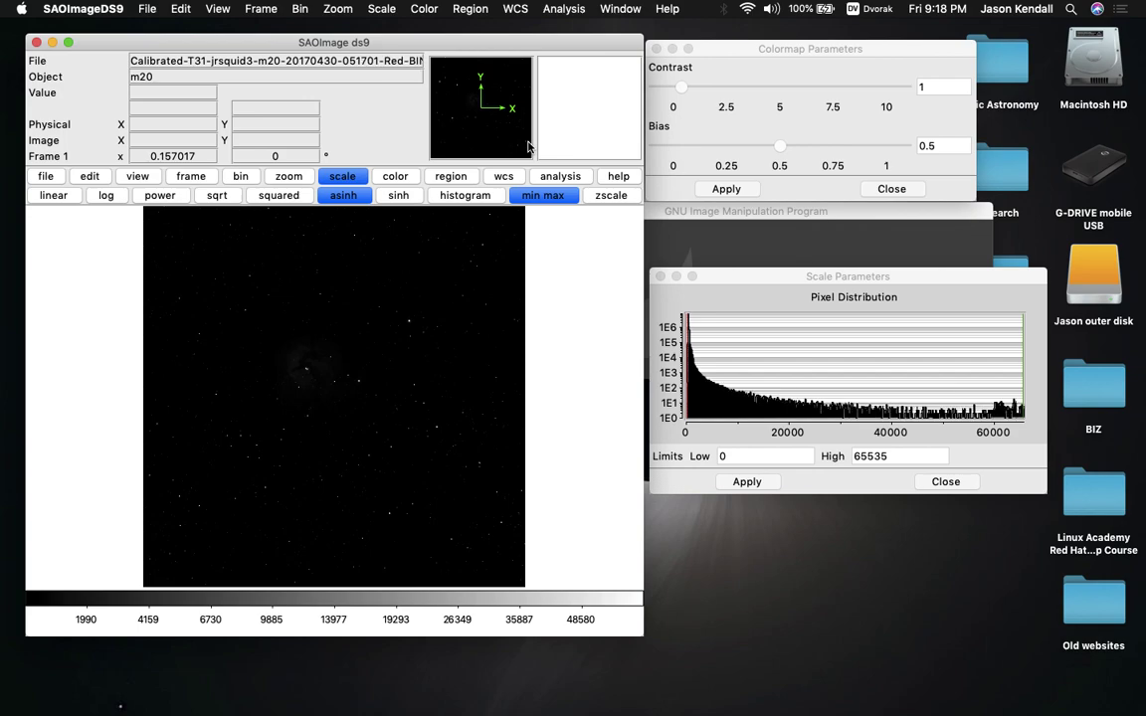
click(146, 8)
mouse_move(189, 122)
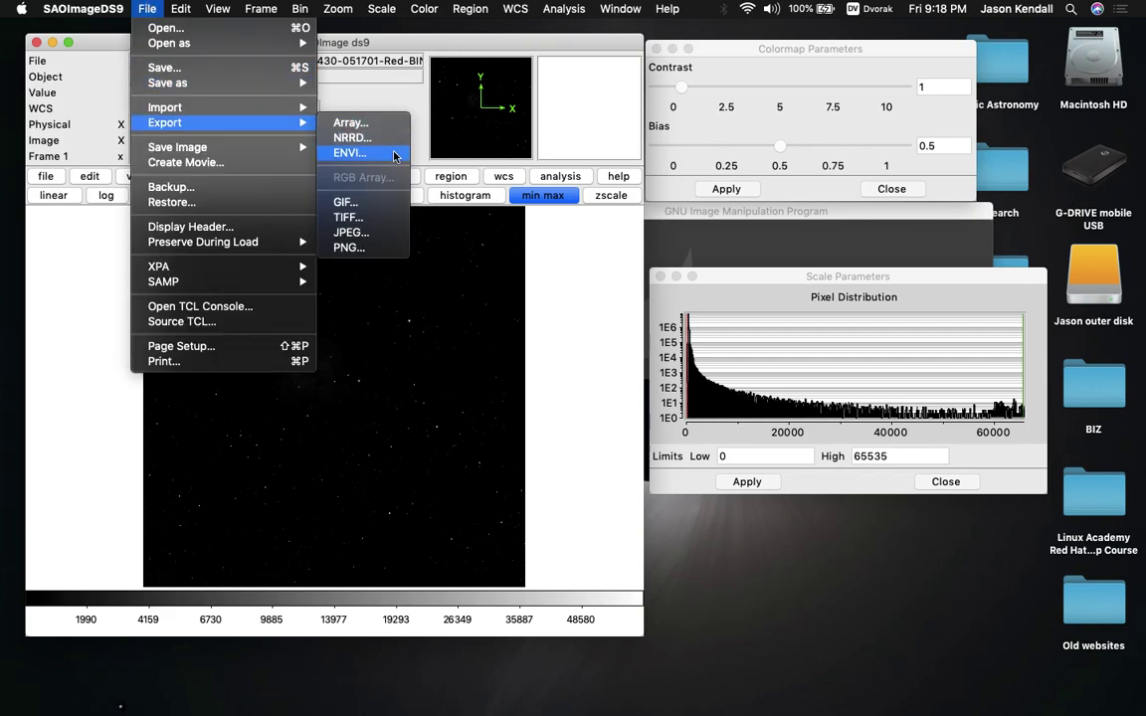
click(378, 217)
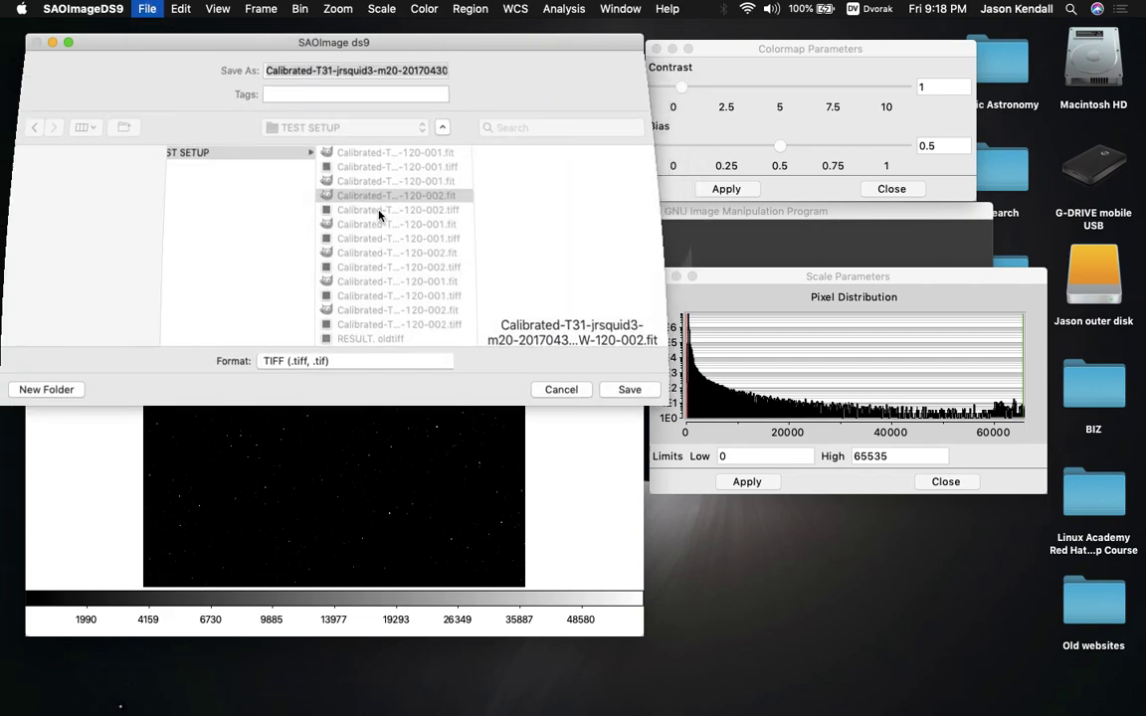
click(437, 186)
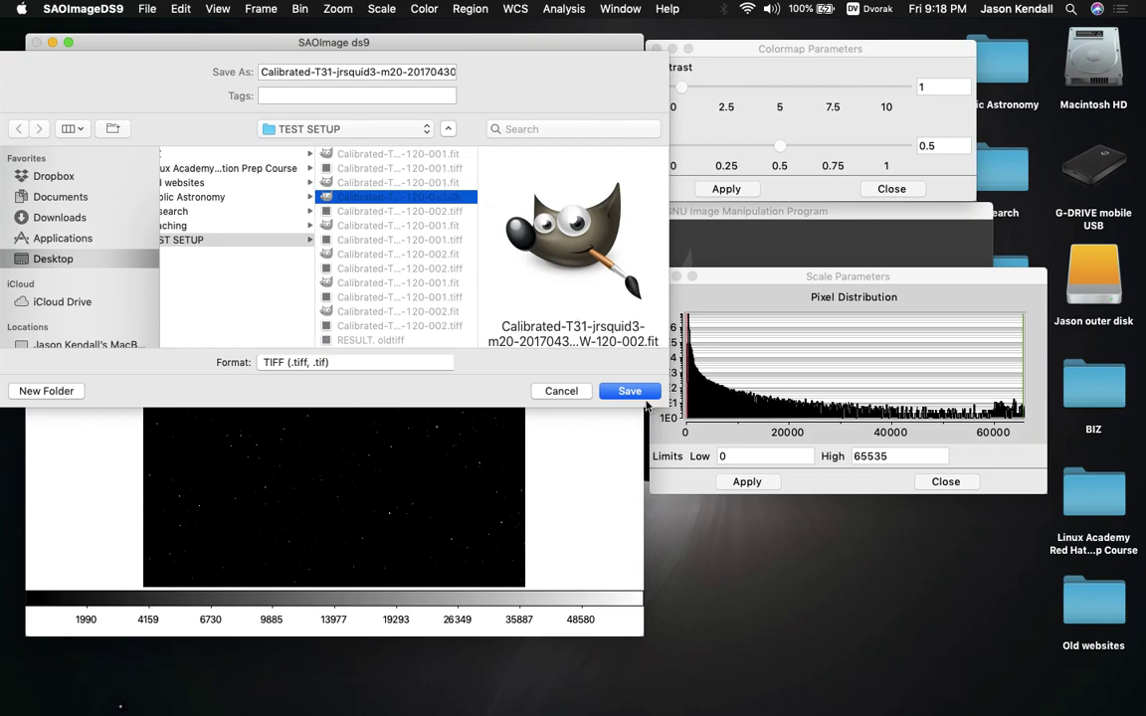
click(642, 393)
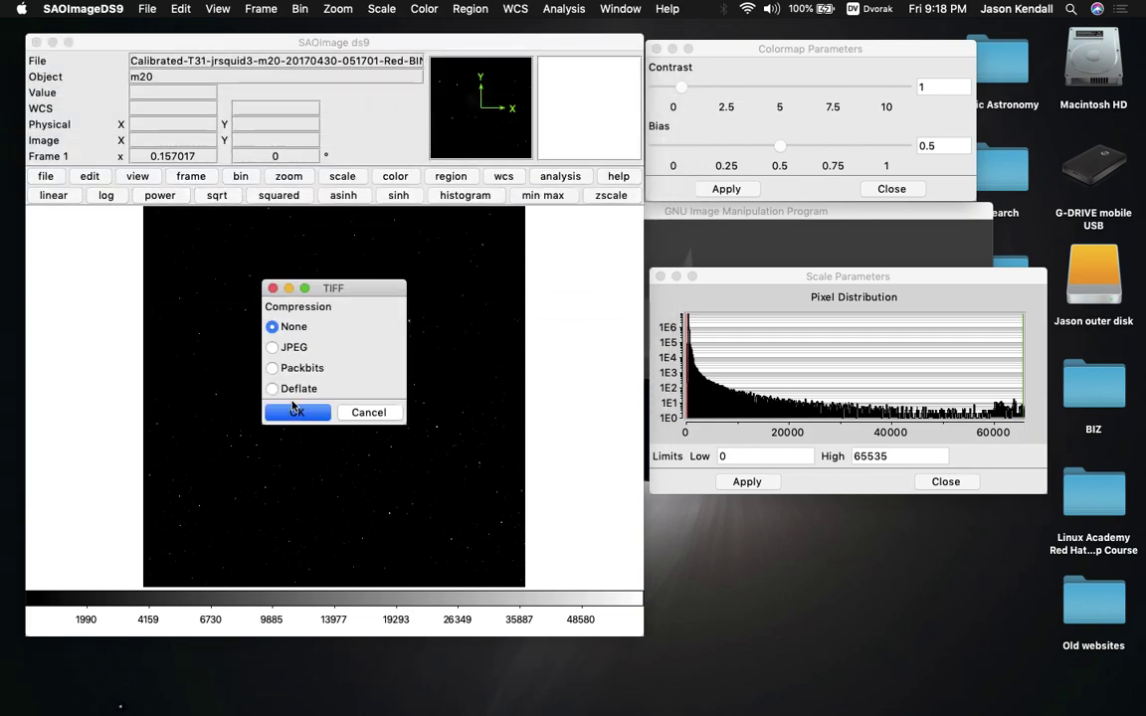
click(295, 410)
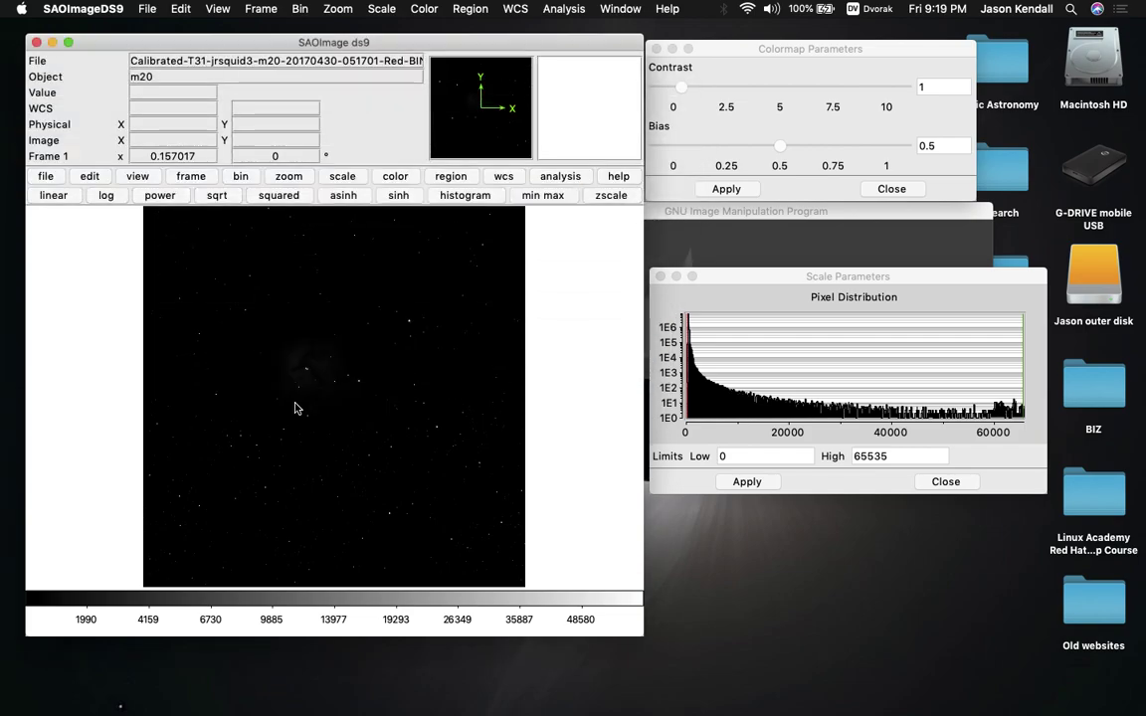
click(659, 276)
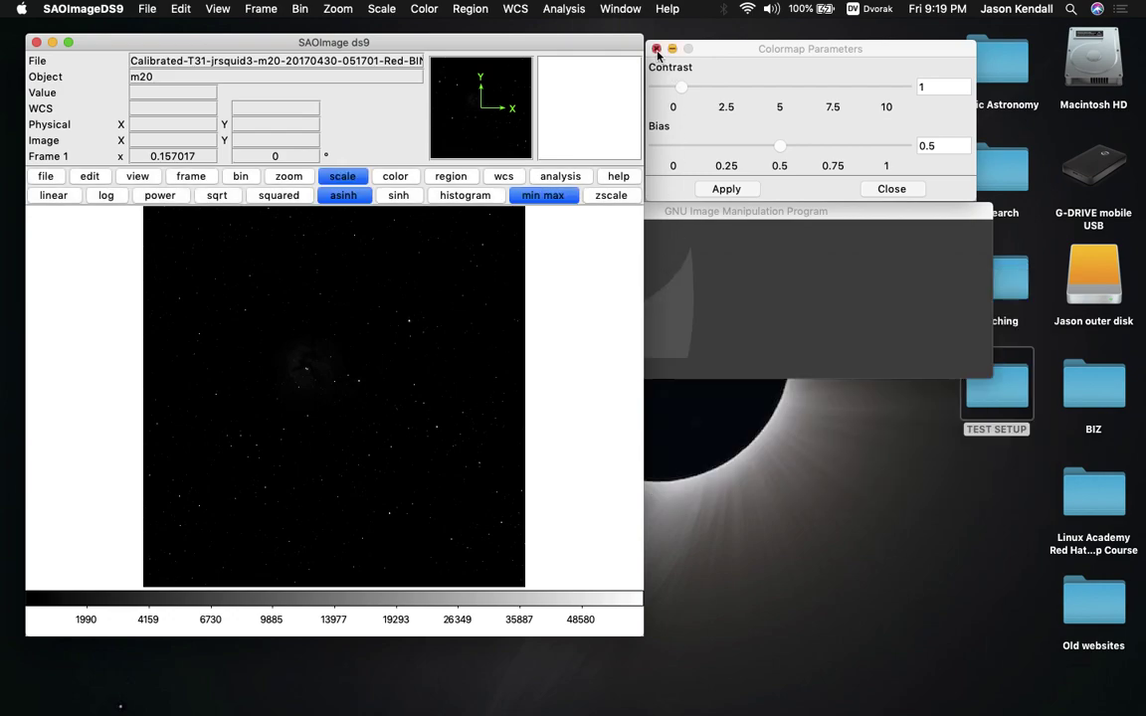
click(656, 48)
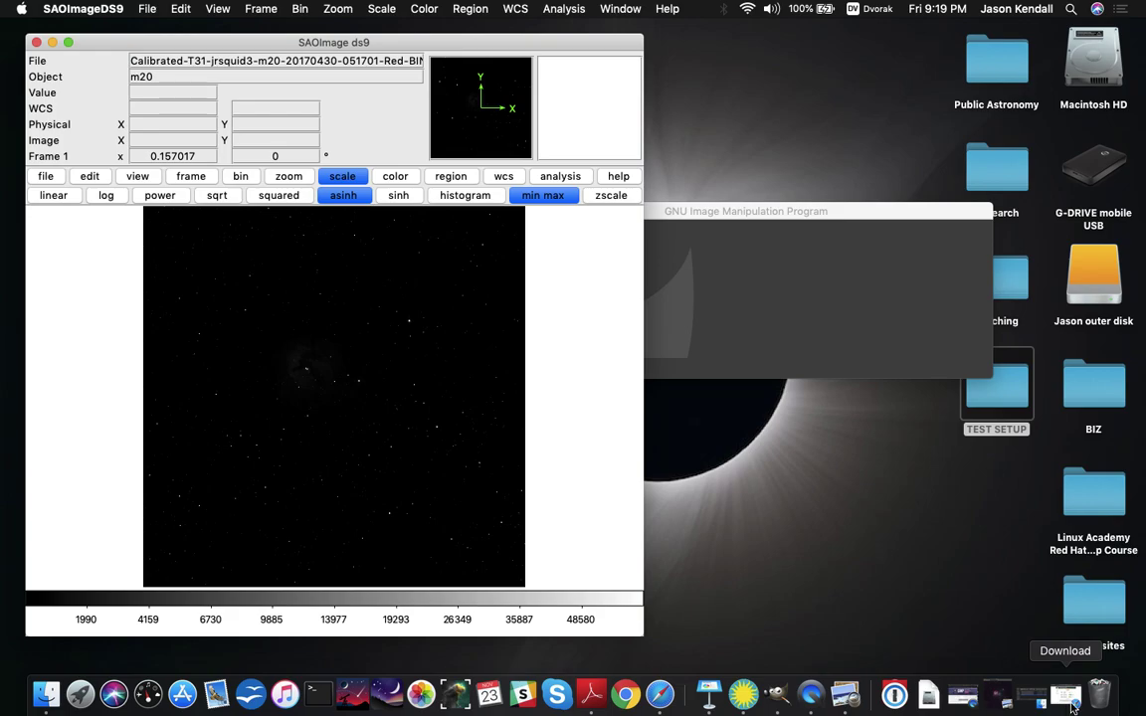
Open the TEST SETUP folder in Finder, enlarge its window and select the TIFF files
click(1031, 696)
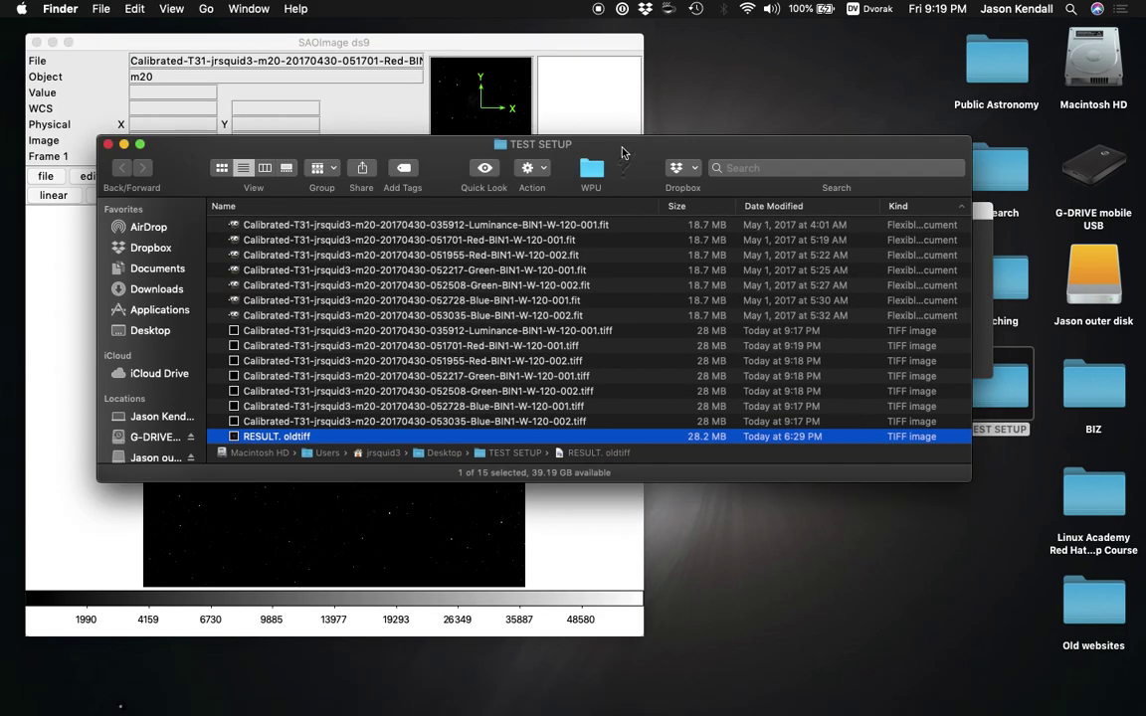
drag(640, 165, 642, 103)
drag(972, 417, 1008, 589)
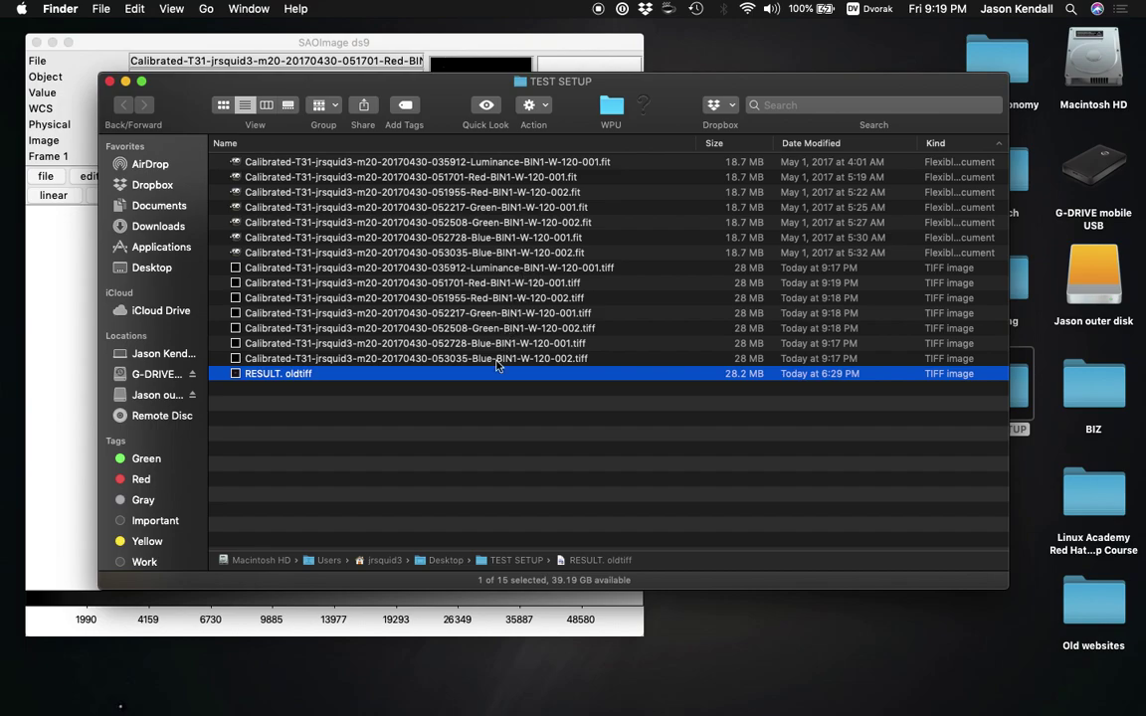
click(503, 270)
key(shift+Down)
key(shift+Down)
key(shift+Down)
key(shift+Down)
key(shift+Down)
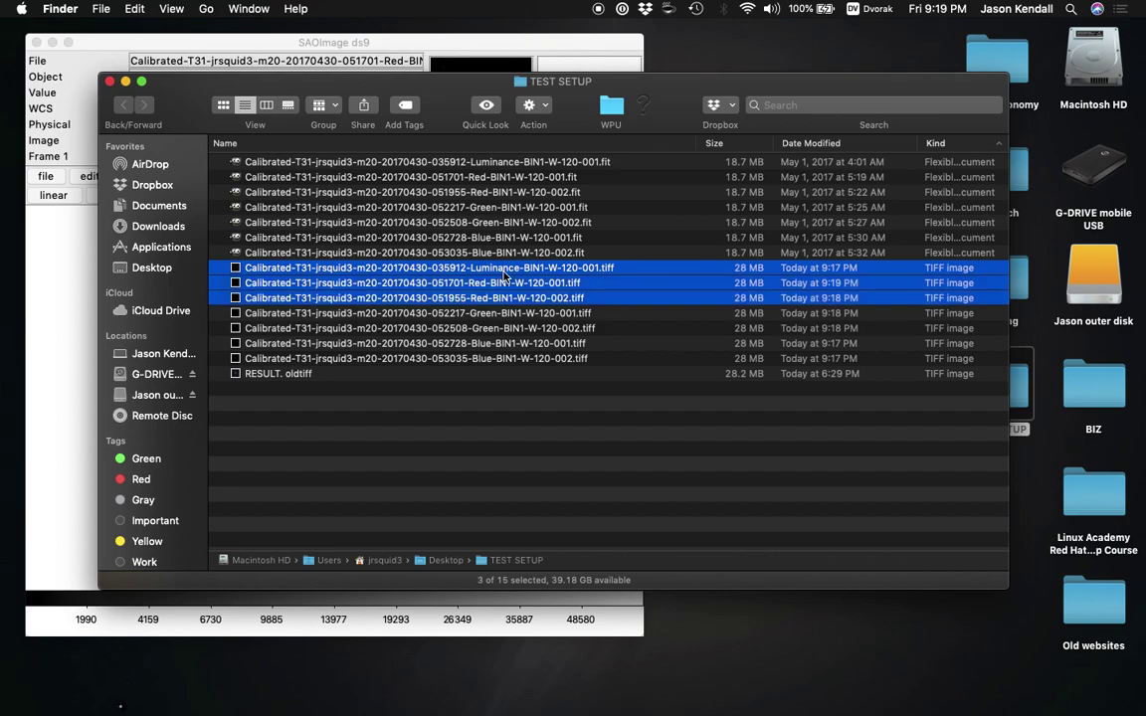
key(shift+Down)
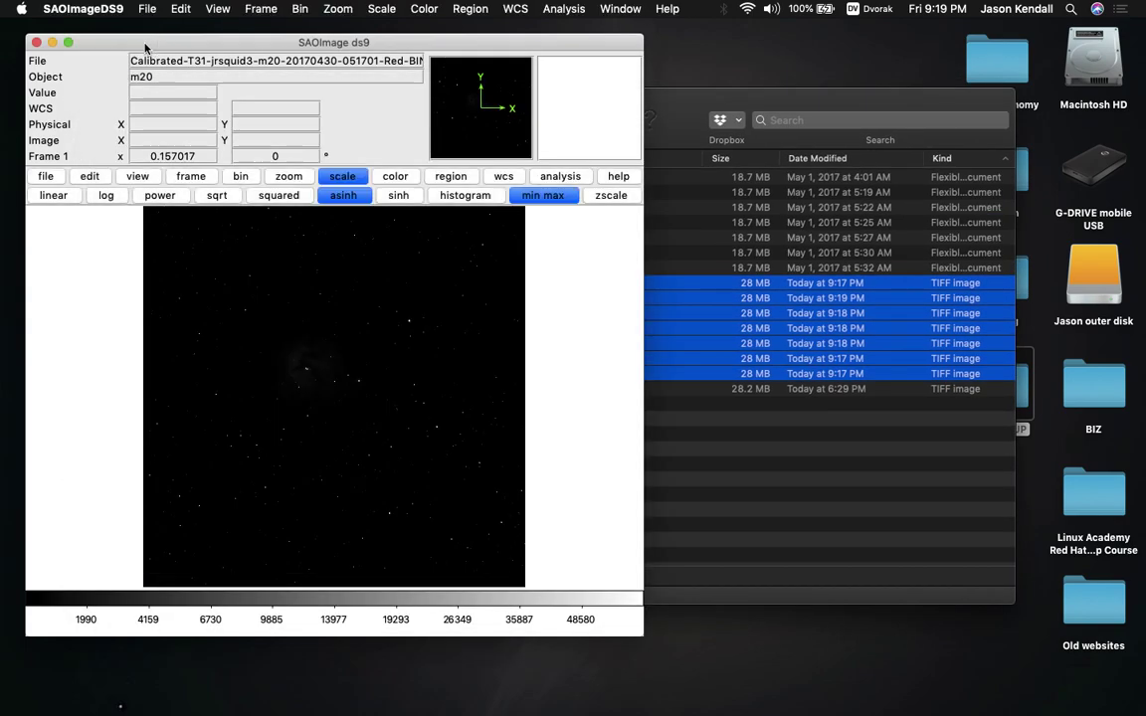
Quit SAOImage DS9 and minimize the TEST SETUP Finder window
click(82, 8)
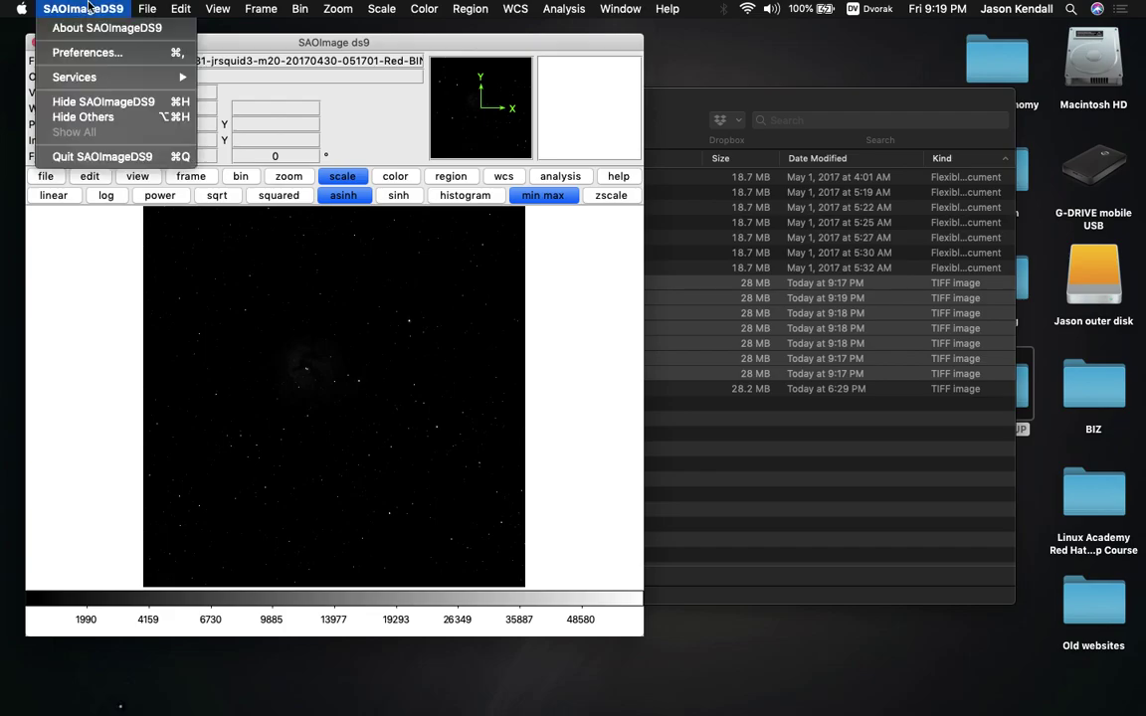
click(97, 157)
drag(463, 116, 438, 149)
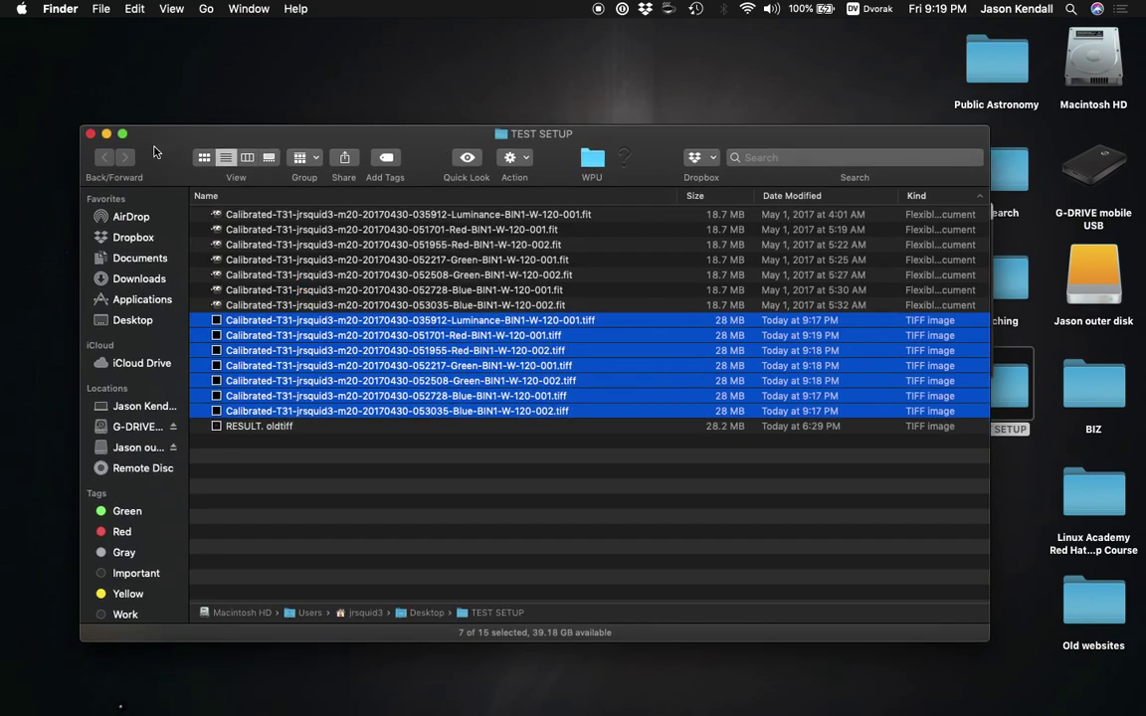
click(108, 135)
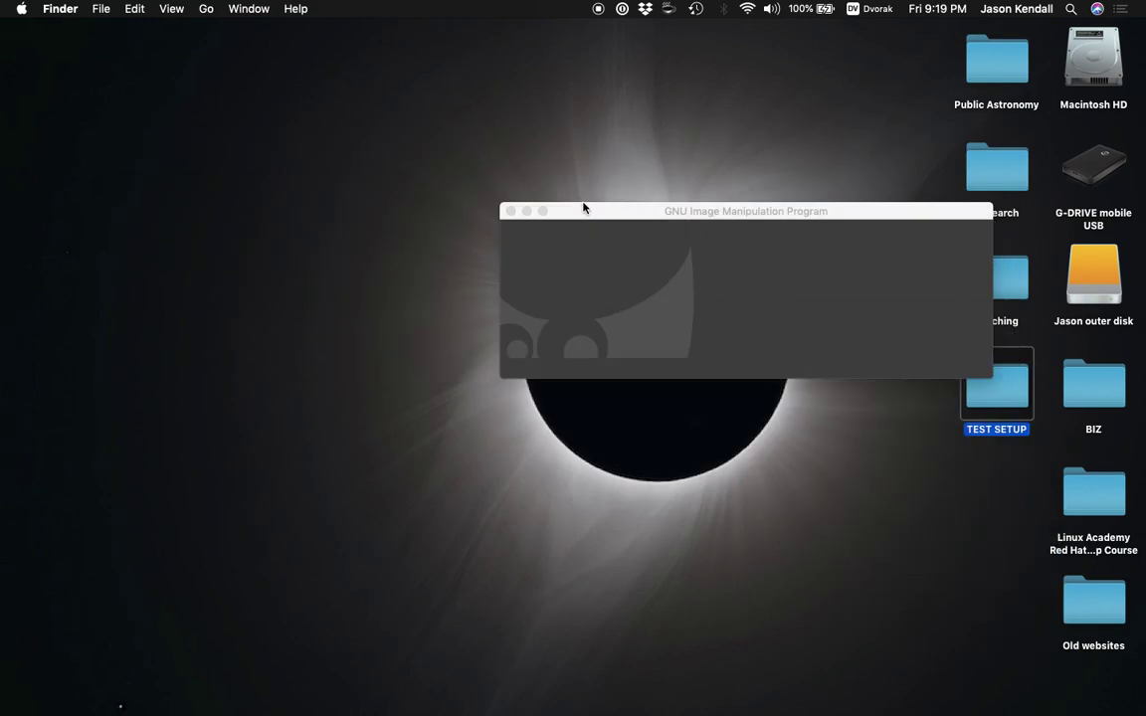
Open the seven TIFFs from Desktop > TEST SETUP as layers of one GIMP image
click(575, 221)
drag(607, 213, 166, 133)
click(127, 8)
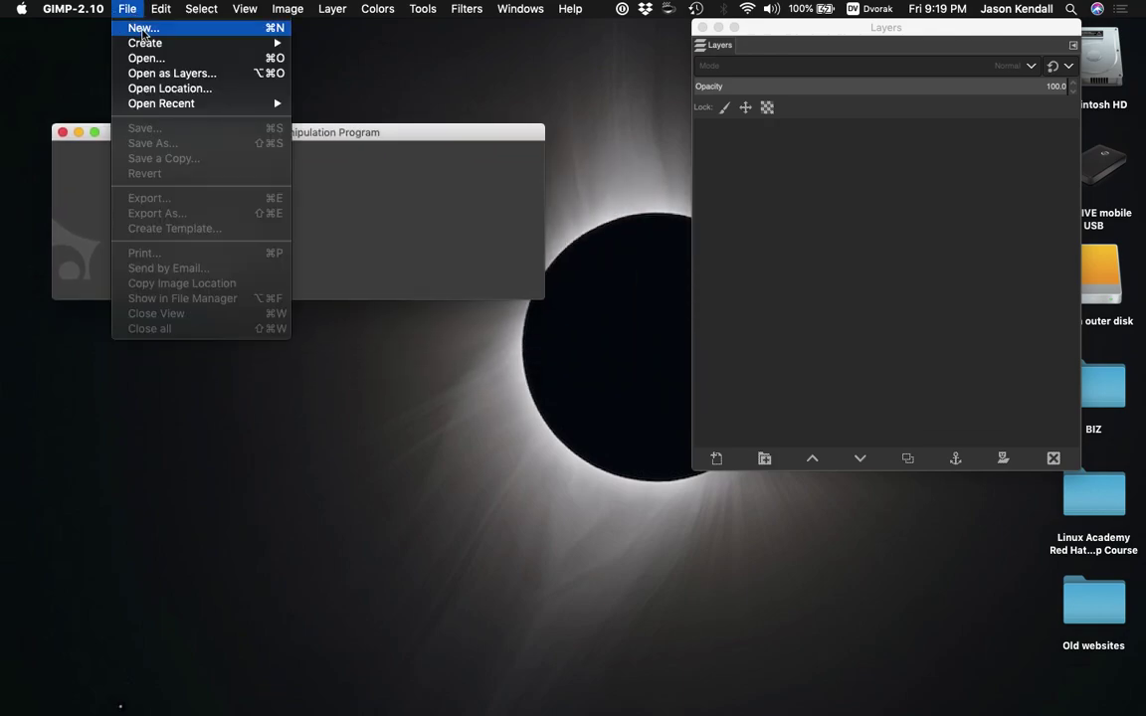
click(159, 74)
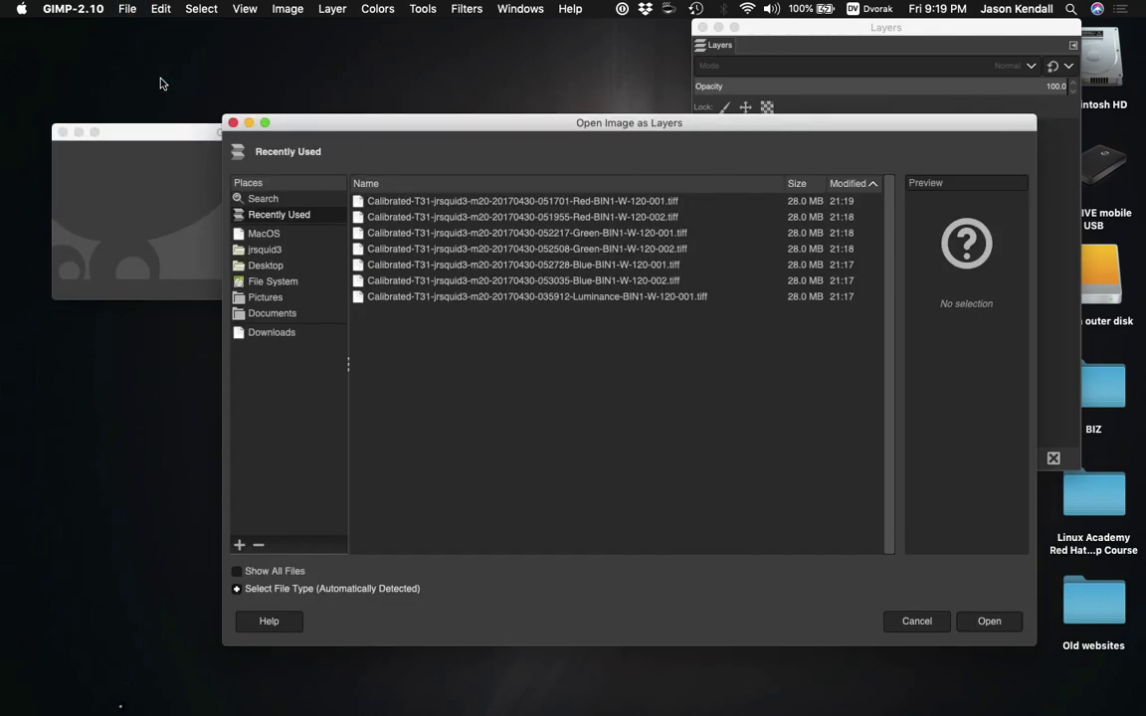
click(265, 268)
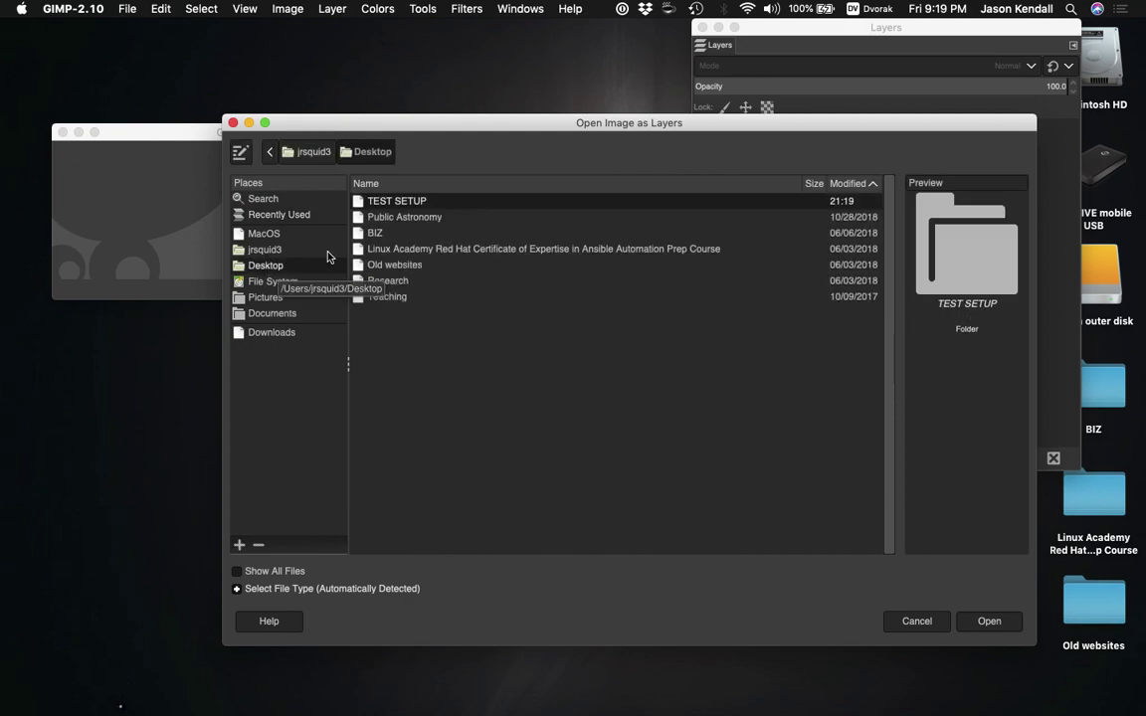
double_click(395, 203)
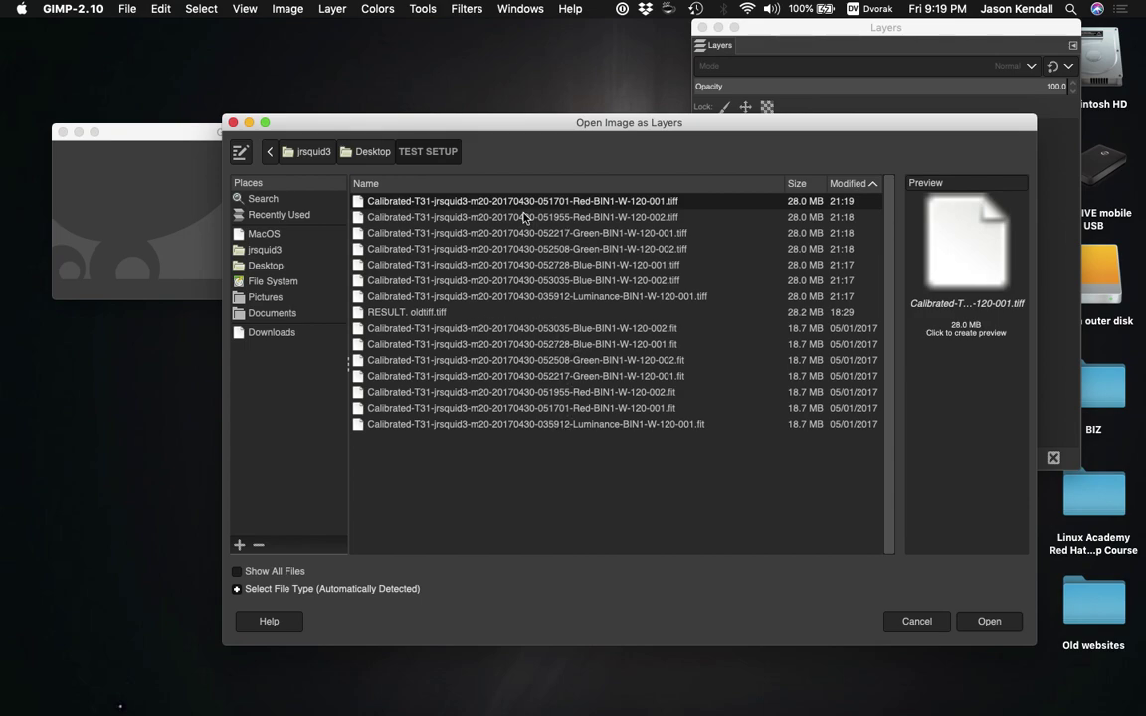
shift+click(498, 295)
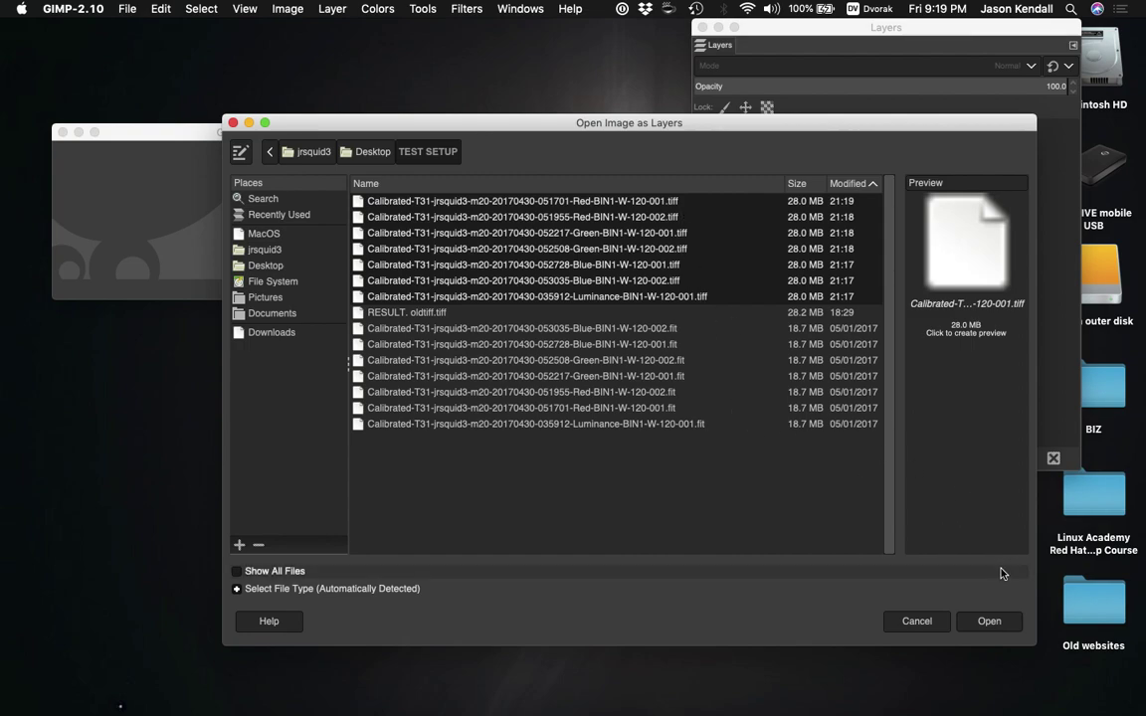
click(997, 623)
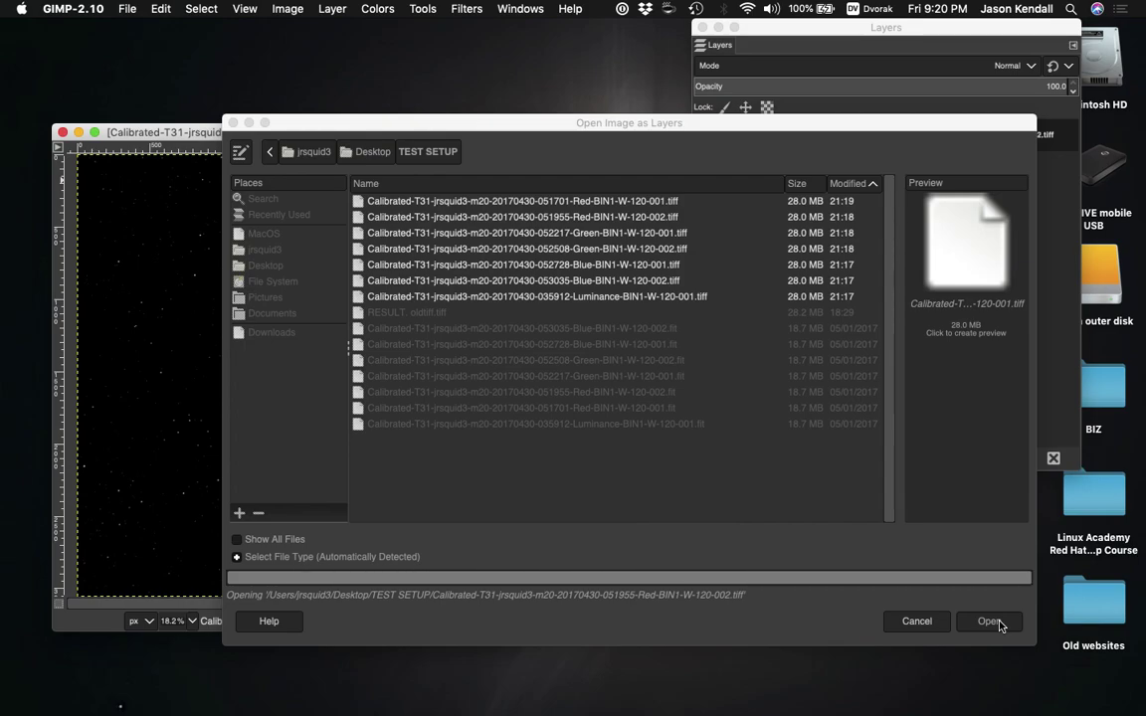
click(994, 36)
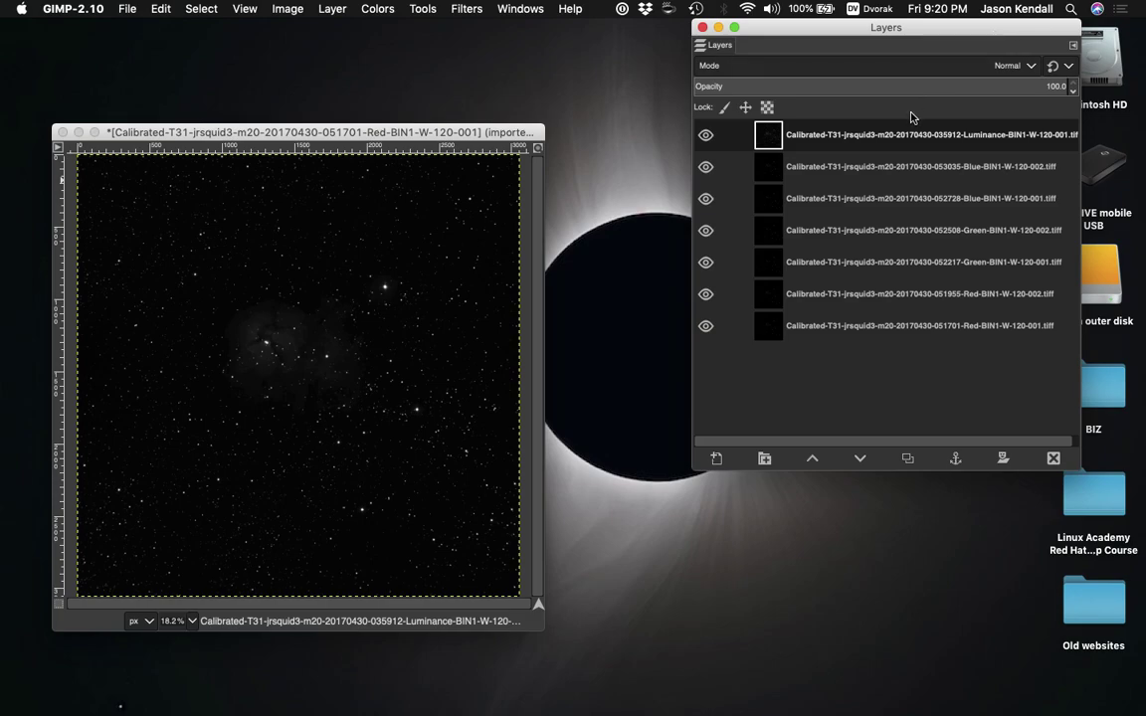
Move the Luminance layer to the bottom, hide the upper layers and show Red-001, leaving it Normal
drag(902, 132, 877, 333)
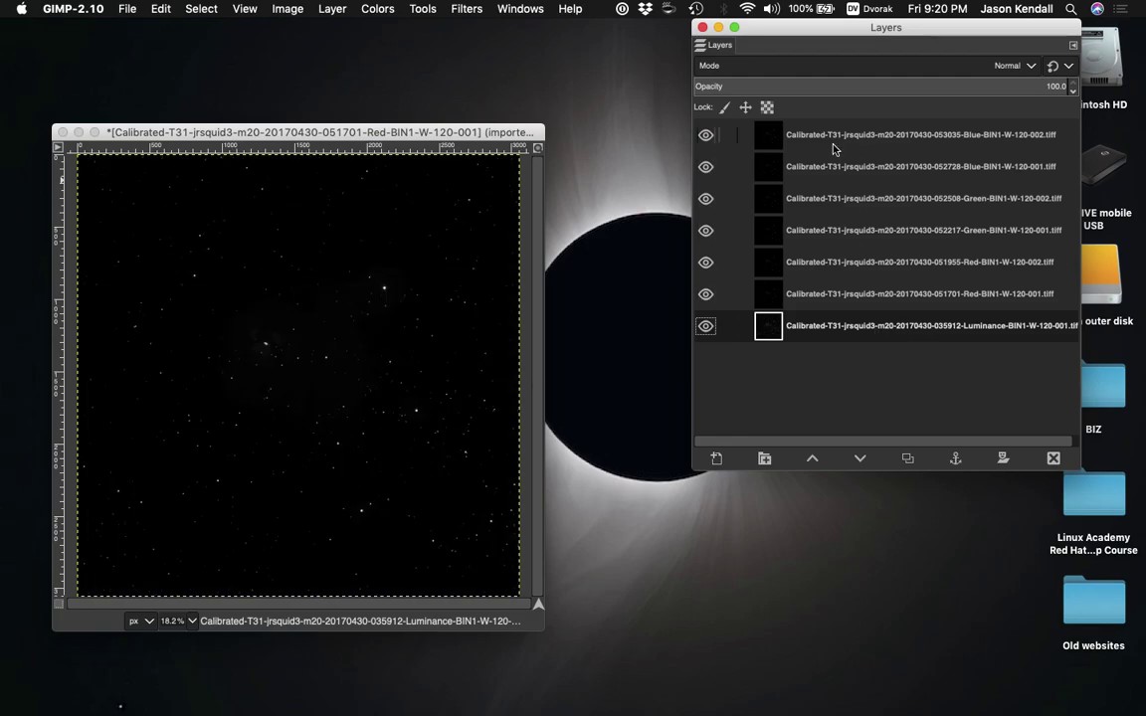
drag(708, 139, 703, 328)
click(833, 296)
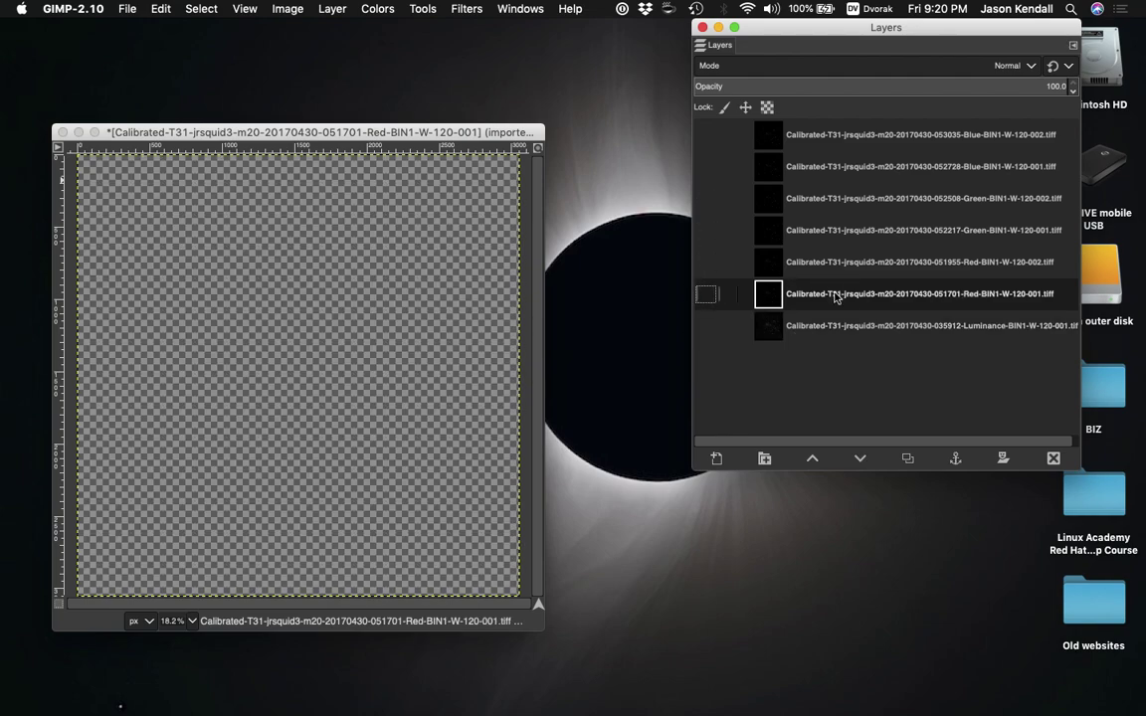
click(707, 297)
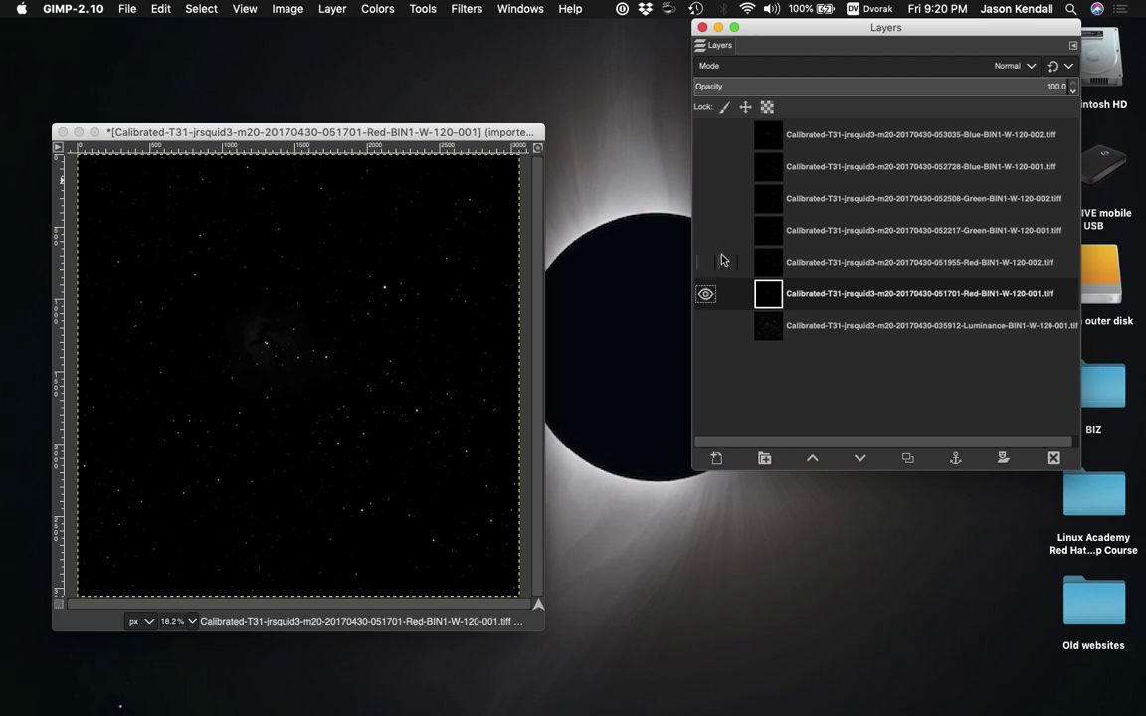
click(1030, 67)
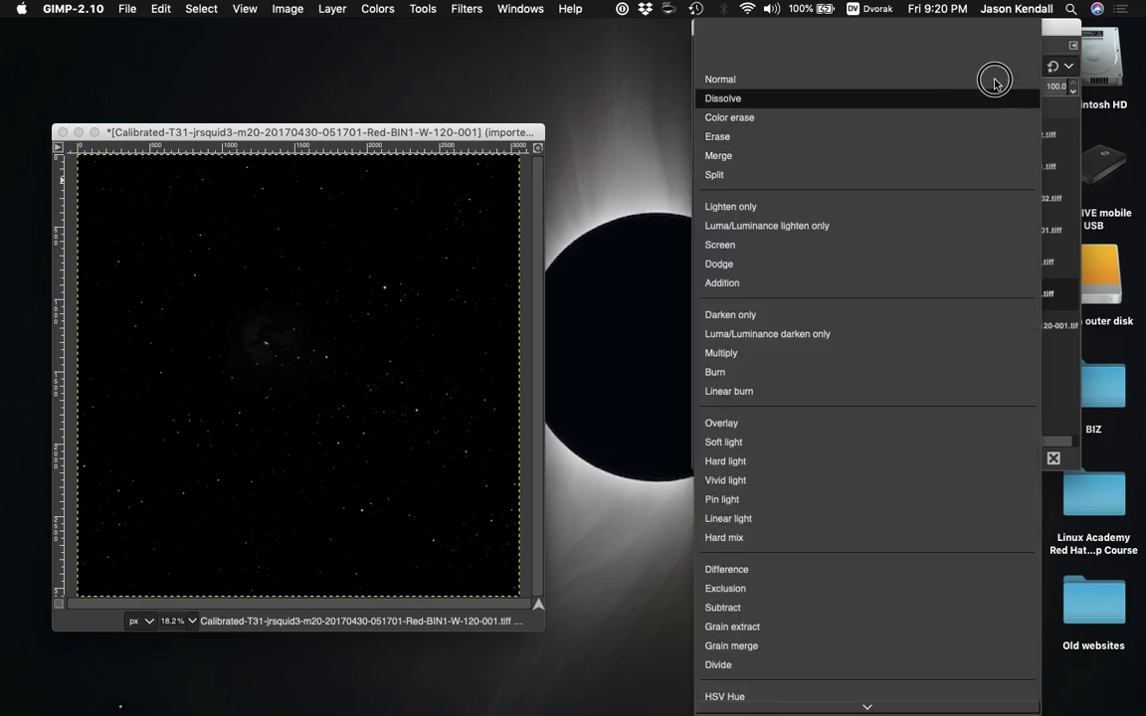
click(945, 60)
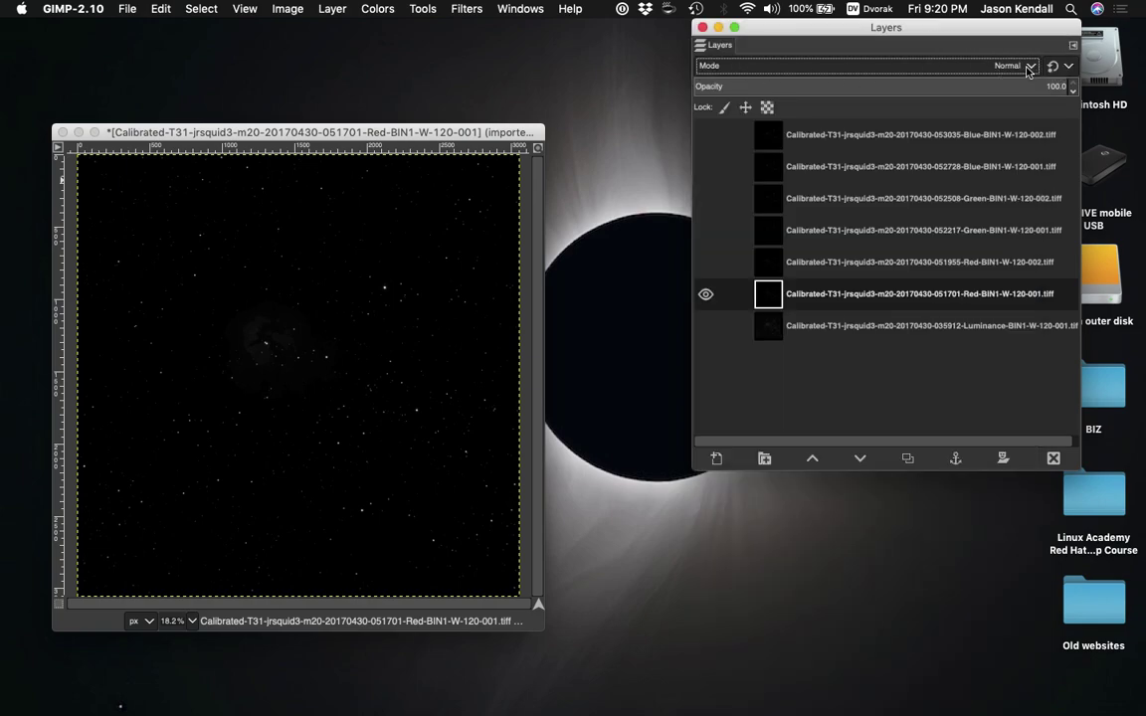
click(1030, 68)
key(Escape)
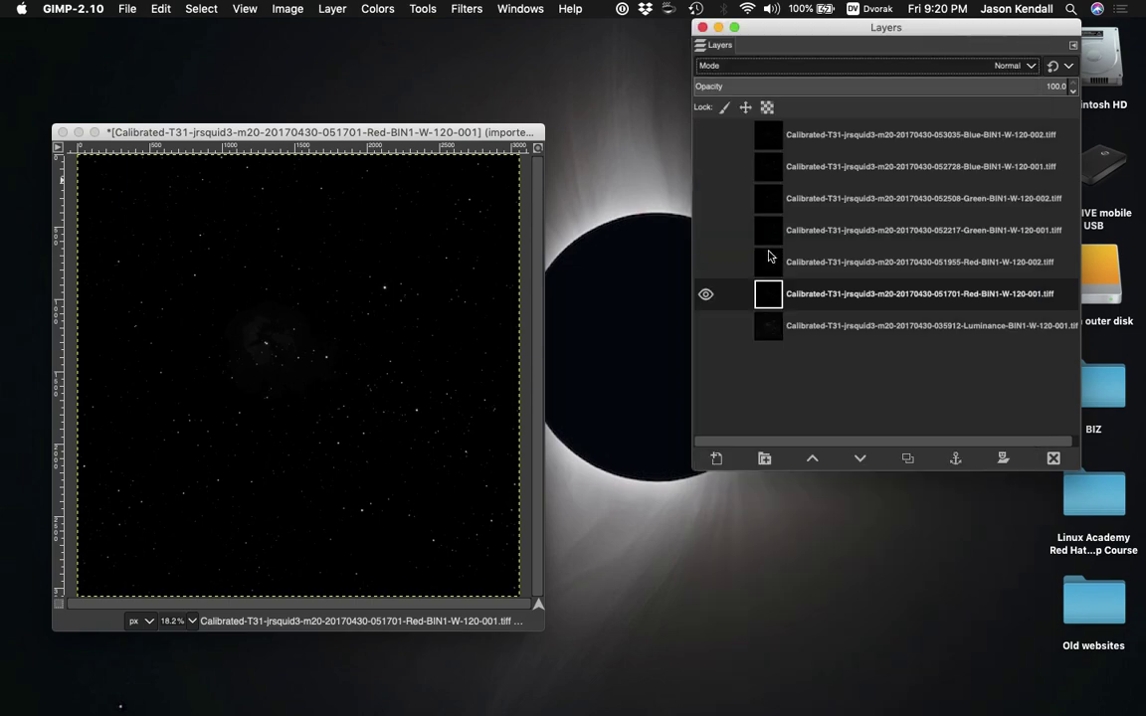
Set the 051955 Red, 052217 Green and 052508 Green layers to Screen mode
click(797, 265)
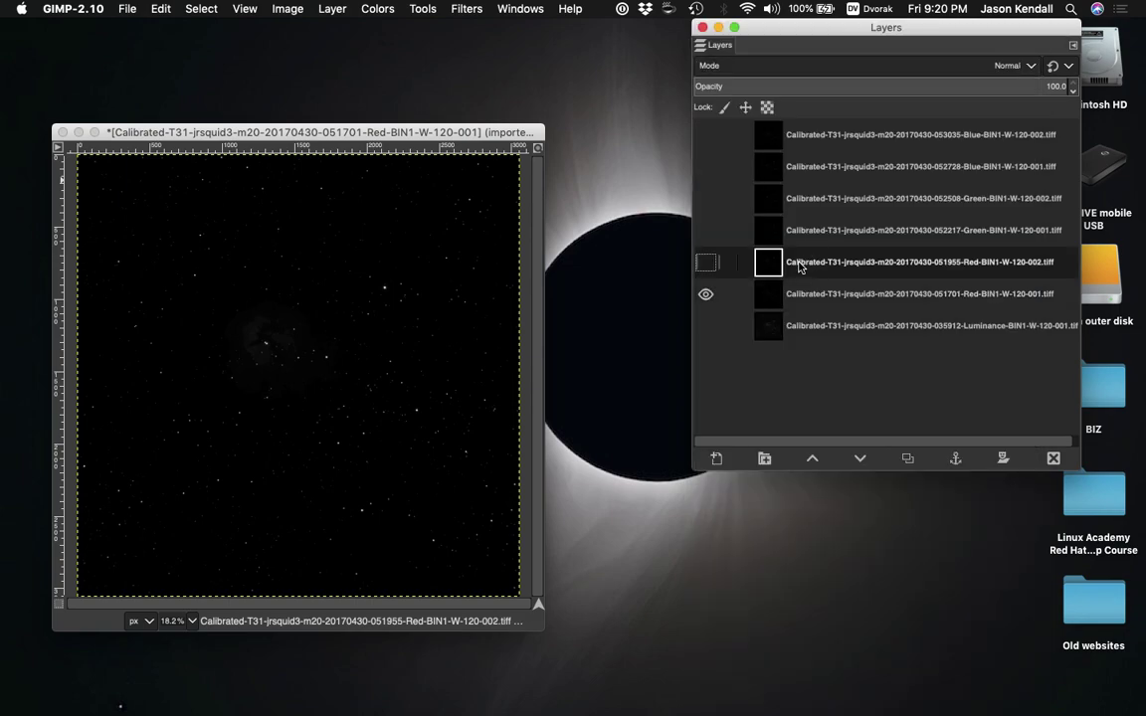
click(978, 69)
click(770, 246)
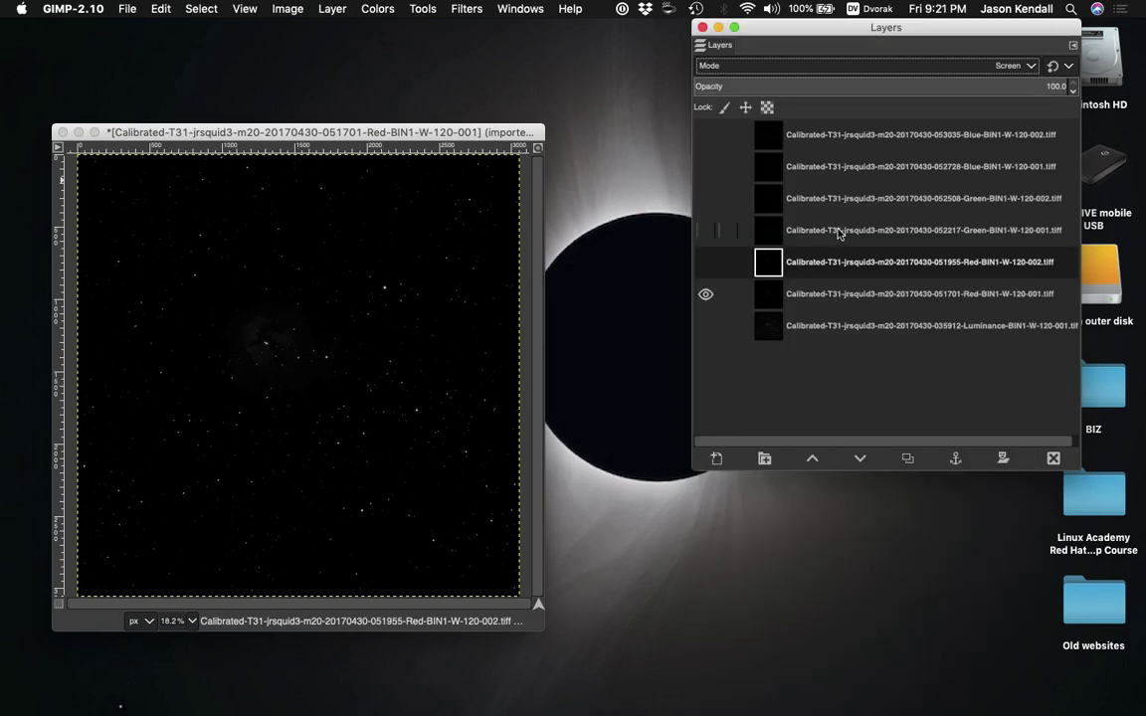
click(838, 232)
click(865, 68)
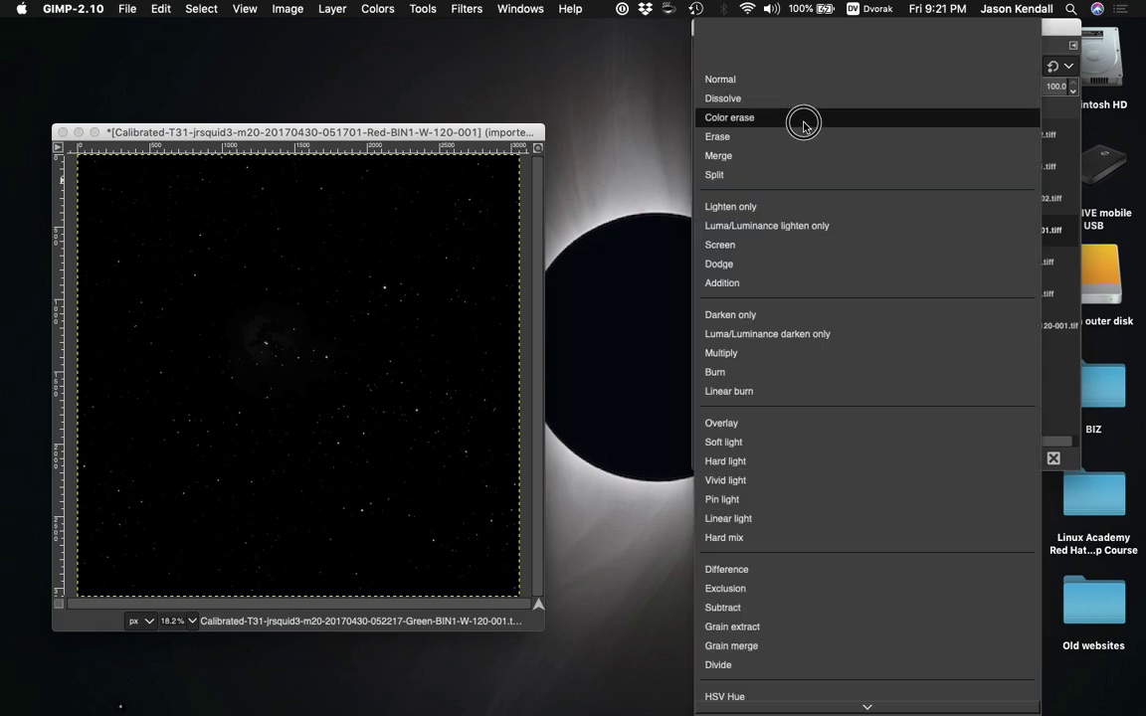
click(758, 246)
click(855, 202)
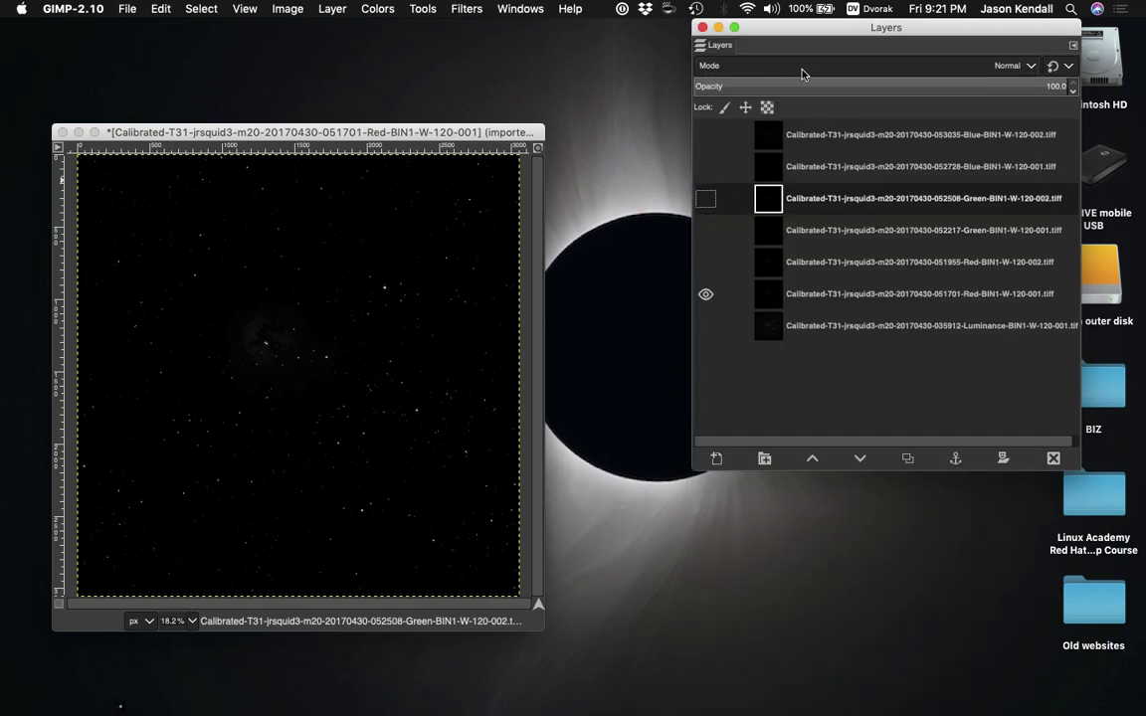
click(797, 65)
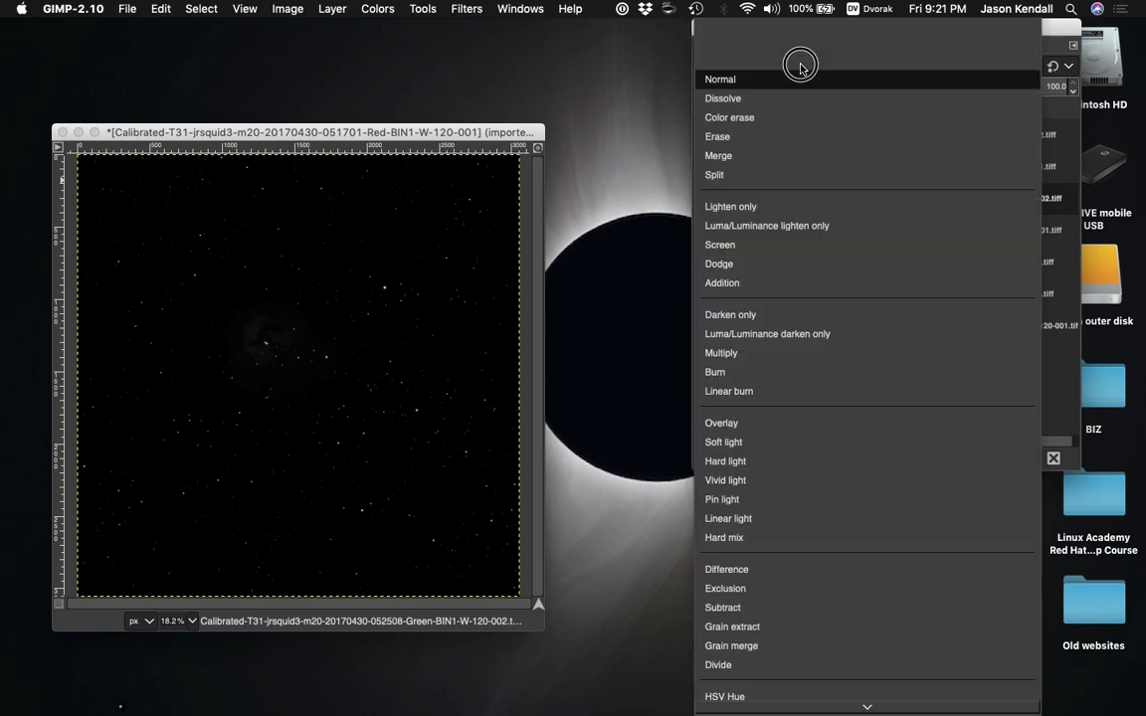
click(736, 246)
Set the 052728 Blue and 053035 Blue layers to Screen mode
click(833, 171)
click(792, 70)
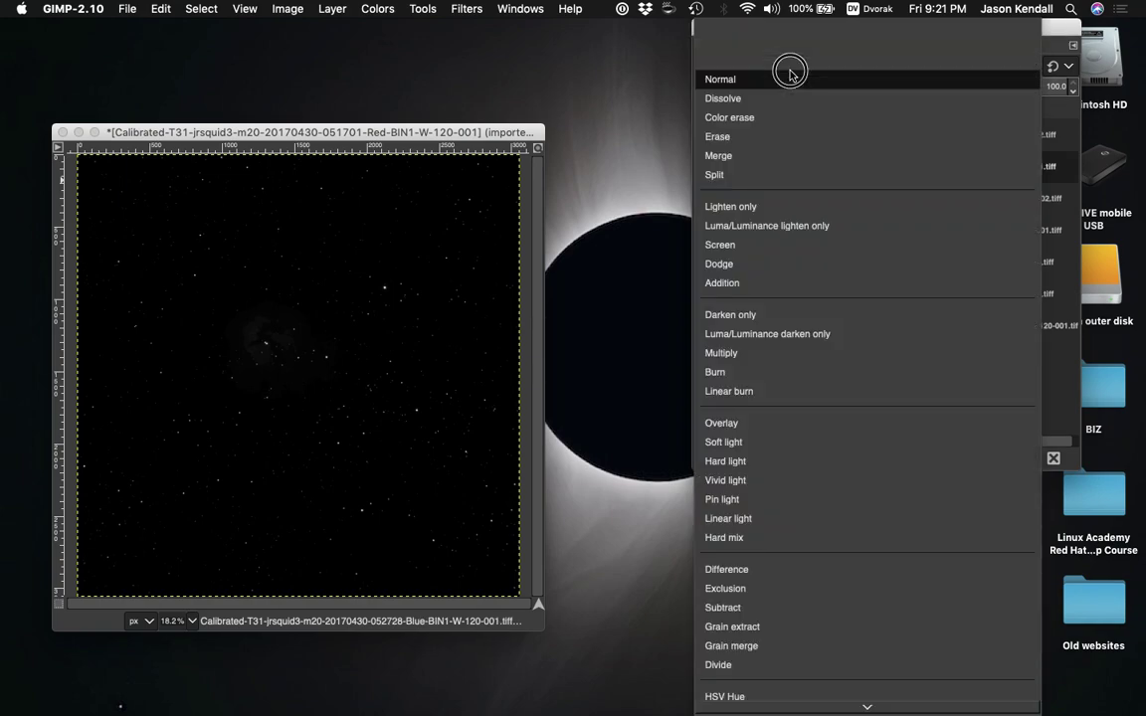
click(737, 244)
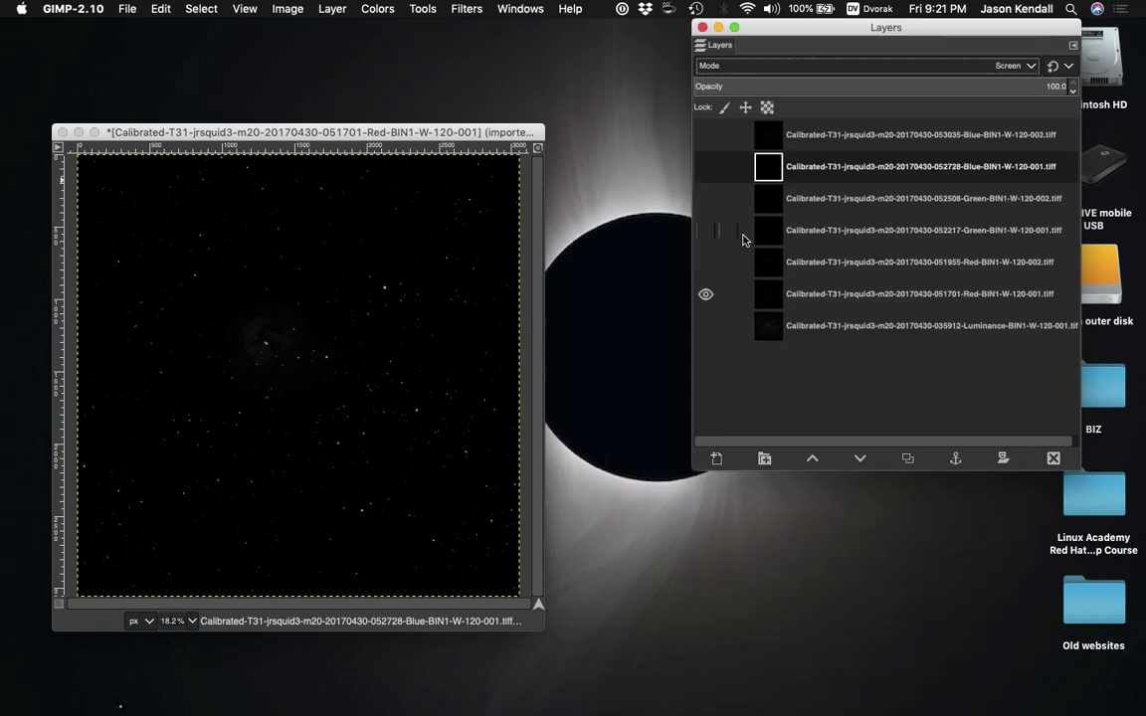
click(834, 136)
click(784, 68)
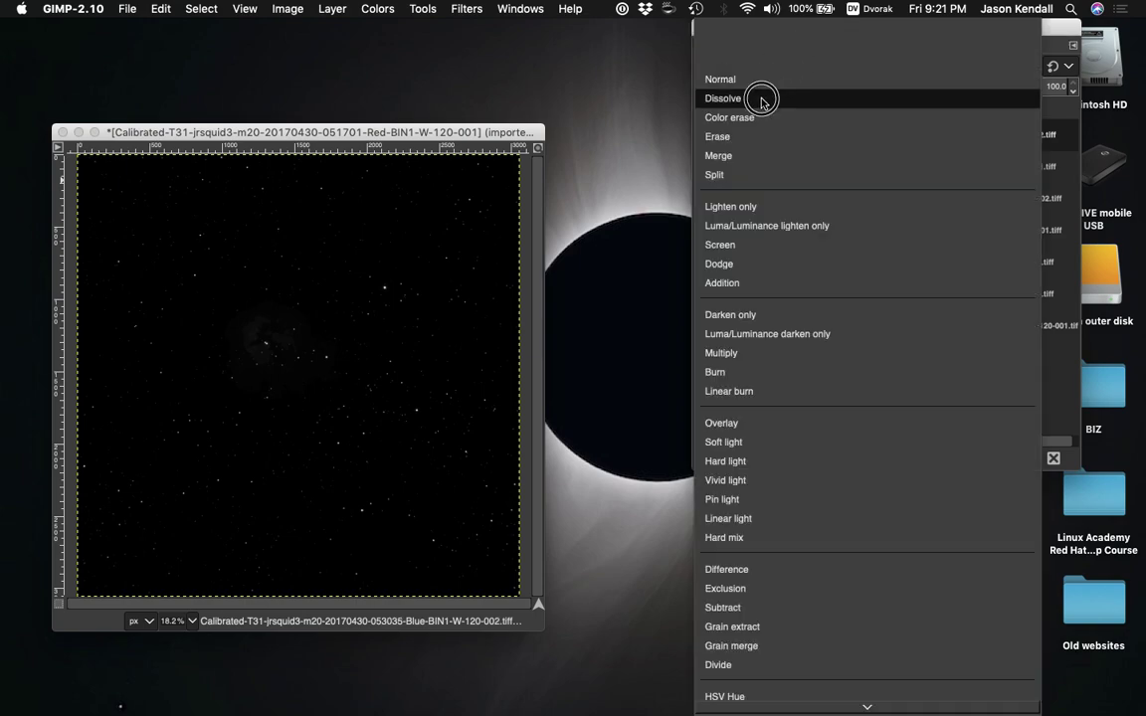
click(737, 249)
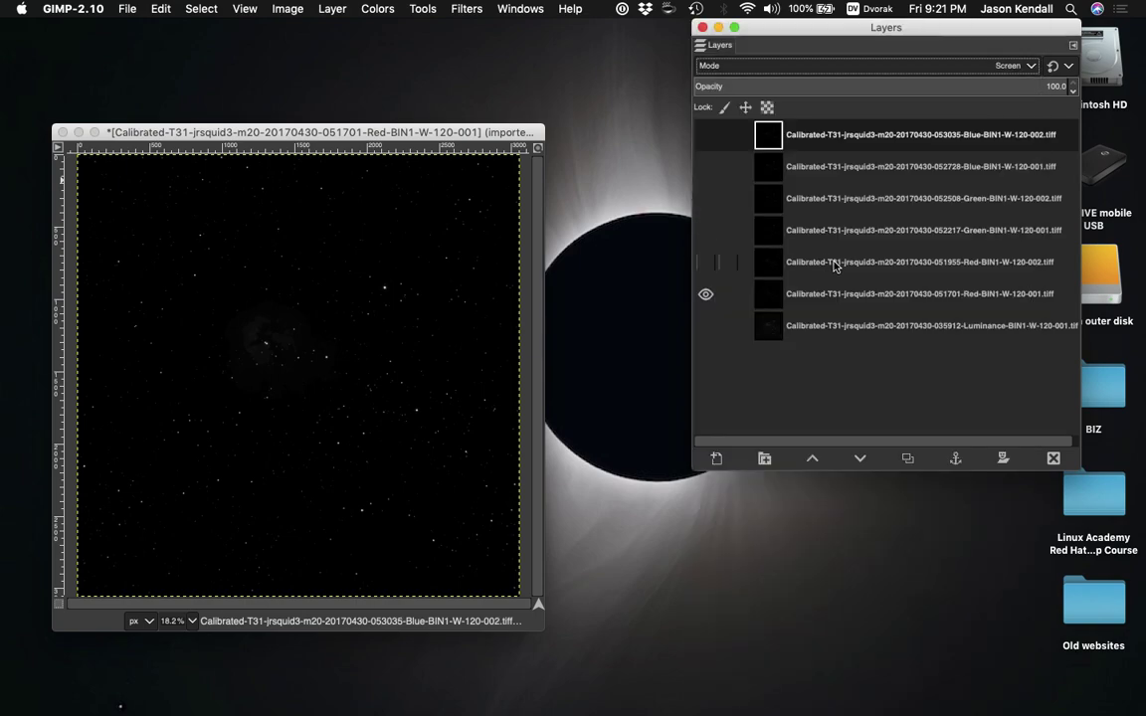
Step through every layer to confirm the colour layers use Screen and Luminance stays Normal
click(839, 294)
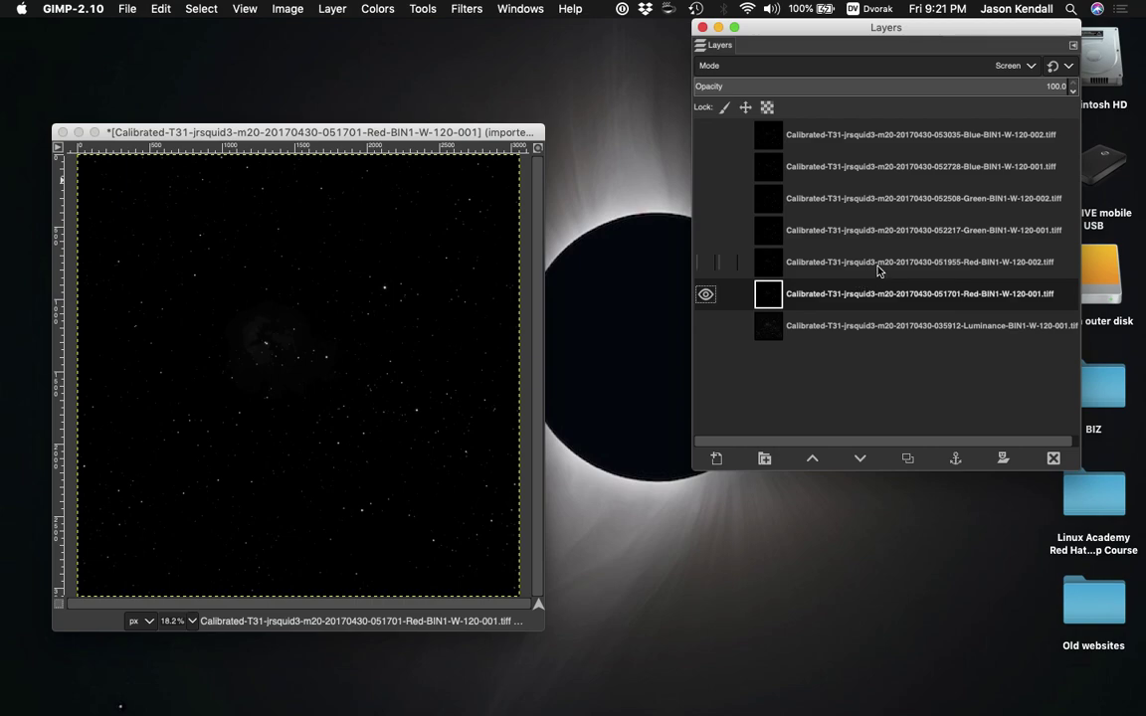
click(875, 262)
click(865, 232)
click(895, 198)
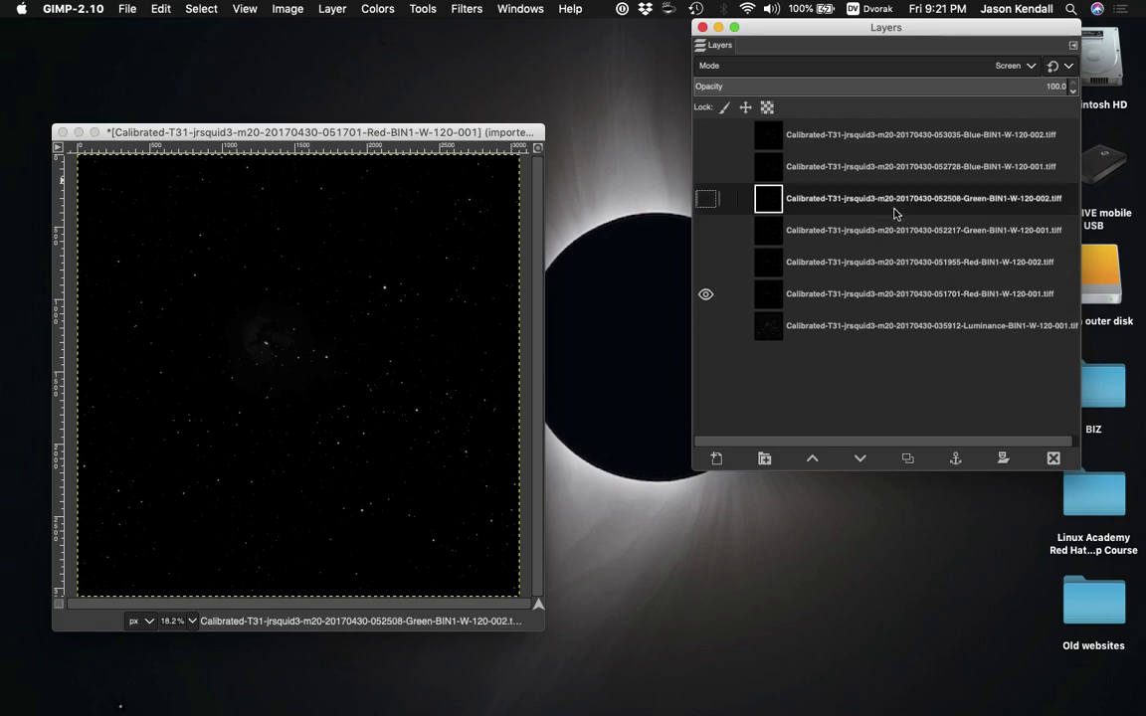
click(898, 164)
click(900, 134)
click(953, 328)
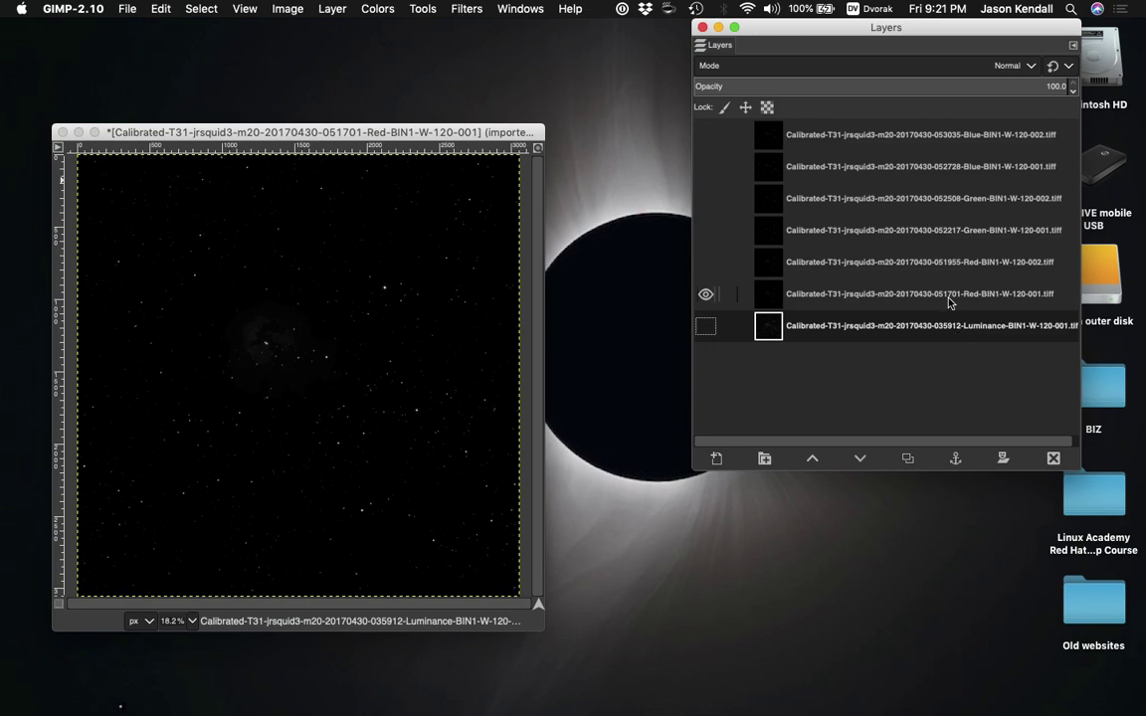
click(948, 298)
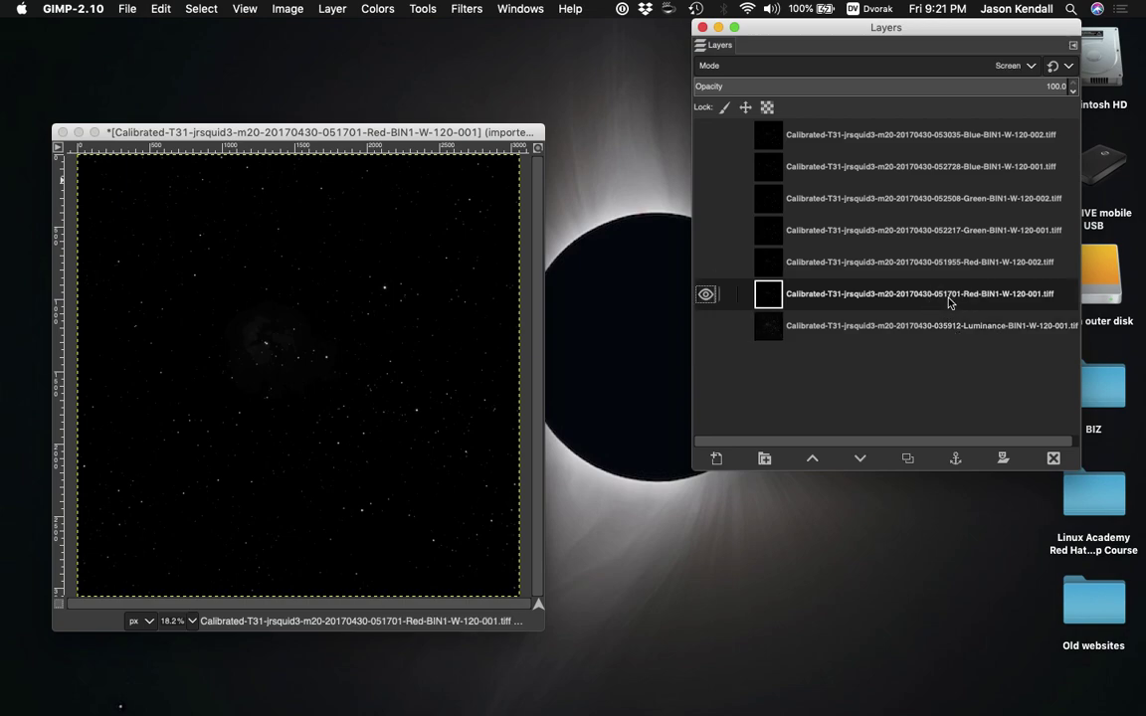
click(194, 622)
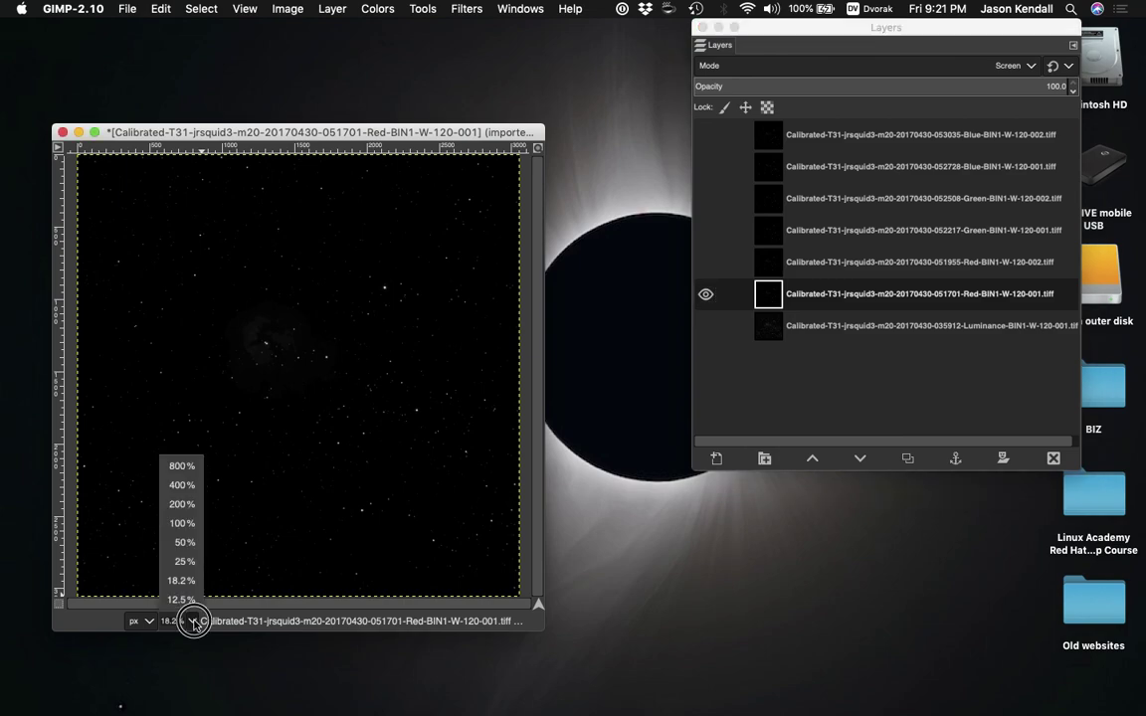
Zoom the image to 200% and pan the canvas to the stars
click(186, 504)
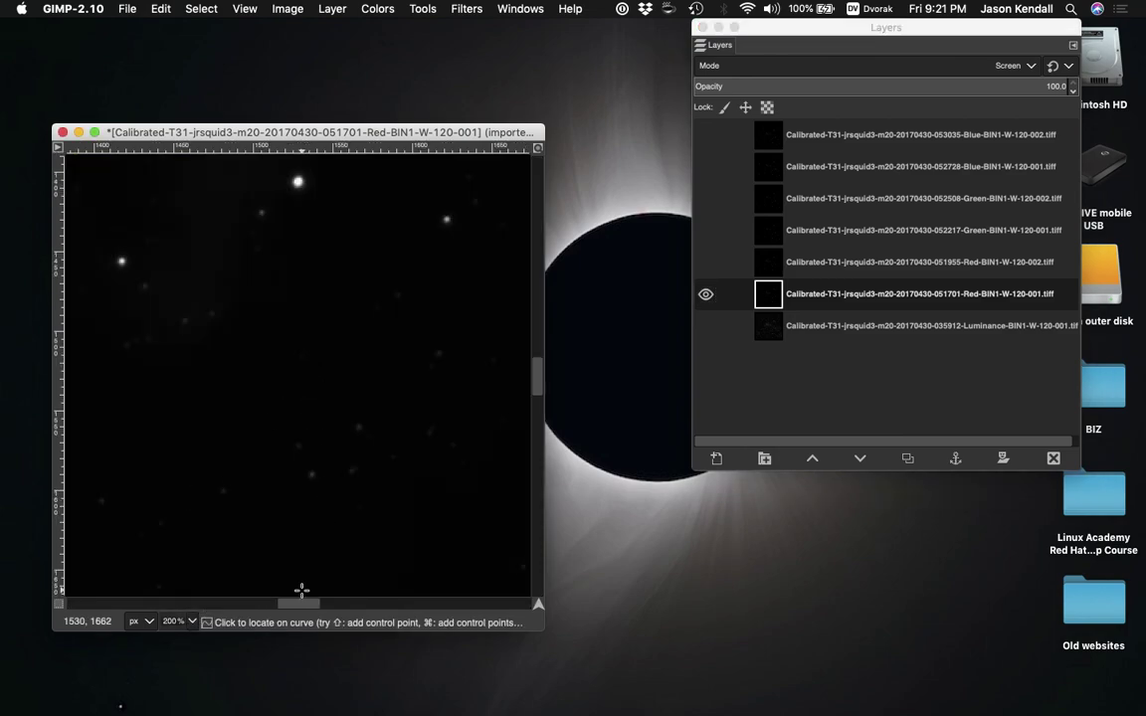
drag(536, 375, 534, 348)
drag(306, 605, 290, 607)
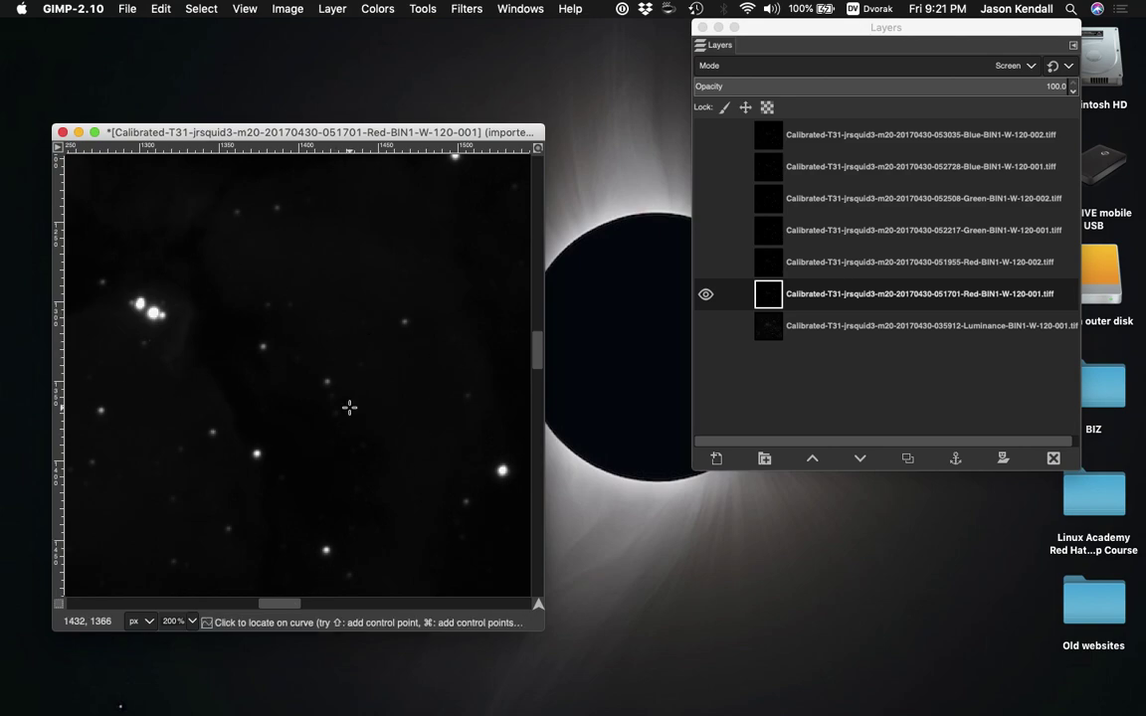
Blink the 051955 Red layer on and off to compare star alignment
click(823, 264)
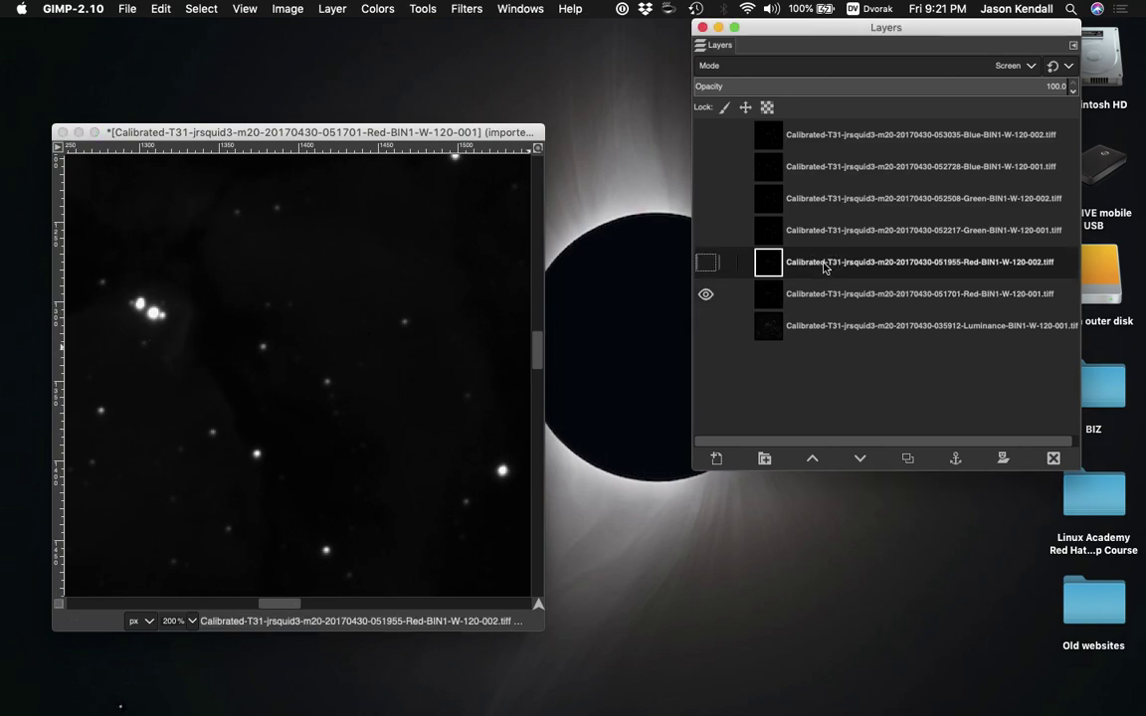
click(706, 262)
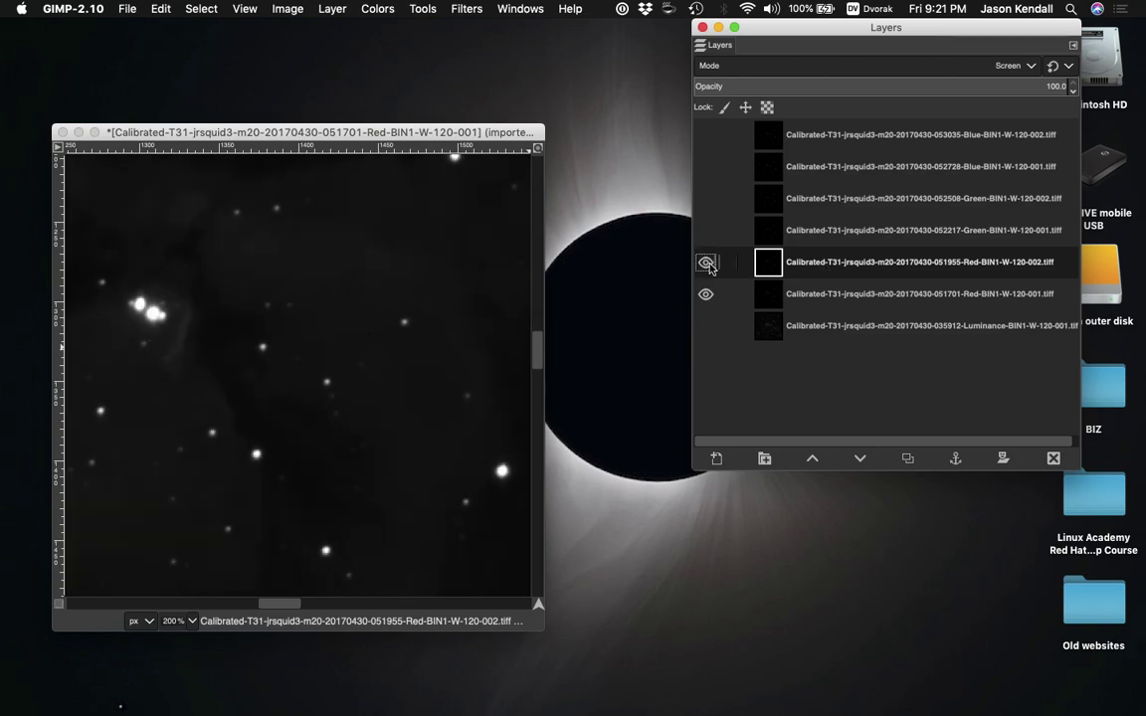
click(707, 264)
click(707, 263)
click(707, 264)
click(708, 265)
click(708, 265)
click(708, 264)
click(707, 264)
click(708, 264)
click(707, 263)
click(707, 263)
click(707, 263)
click(707, 264)
click(707, 263)
click(707, 264)
Hide the 051701 Red layer, then show and blink the 052217 Green layer to check alignment
click(819, 296)
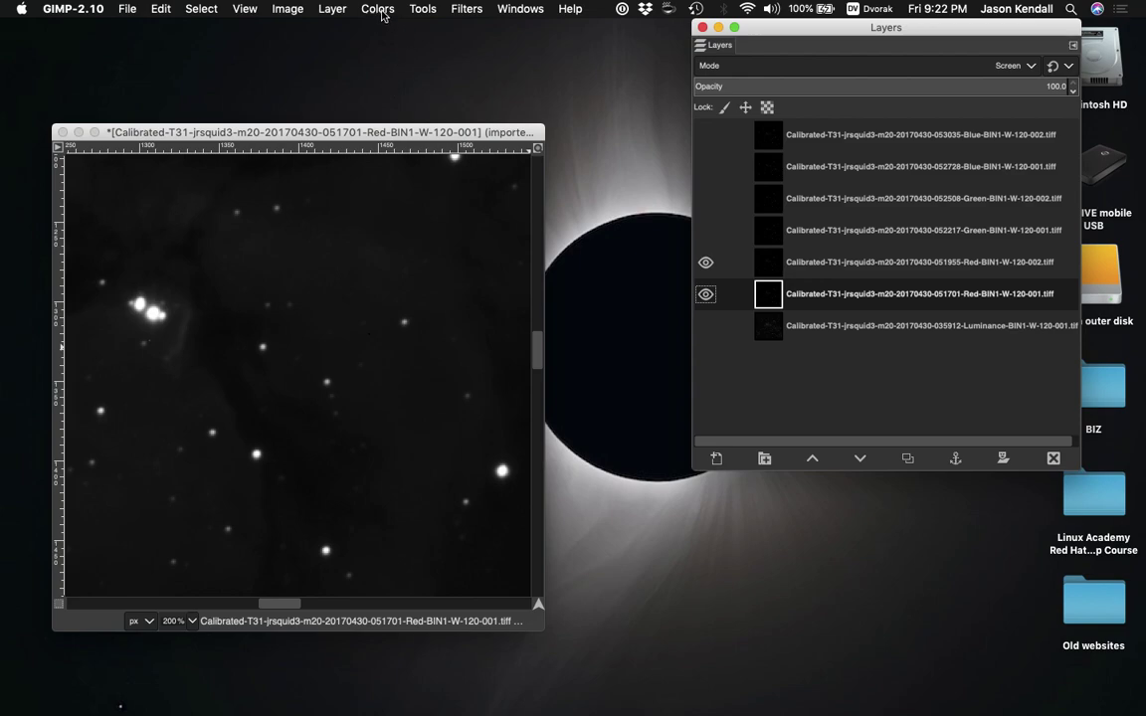
click(840, 263)
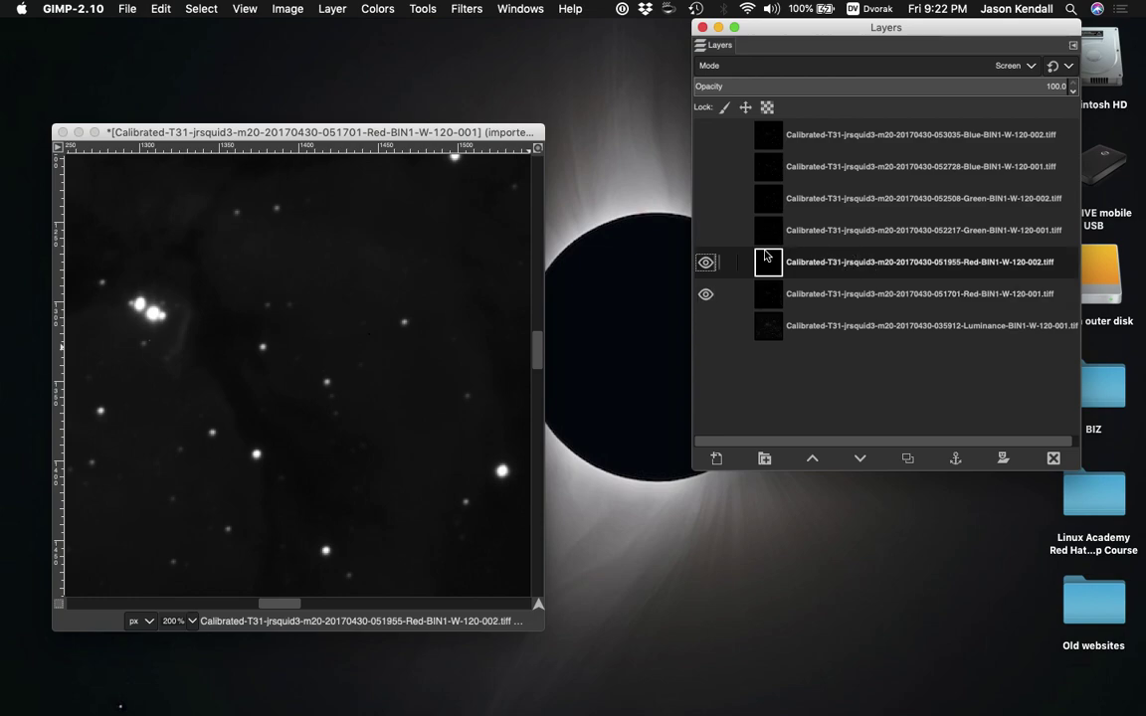
click(705, 293)
click(768, 230)
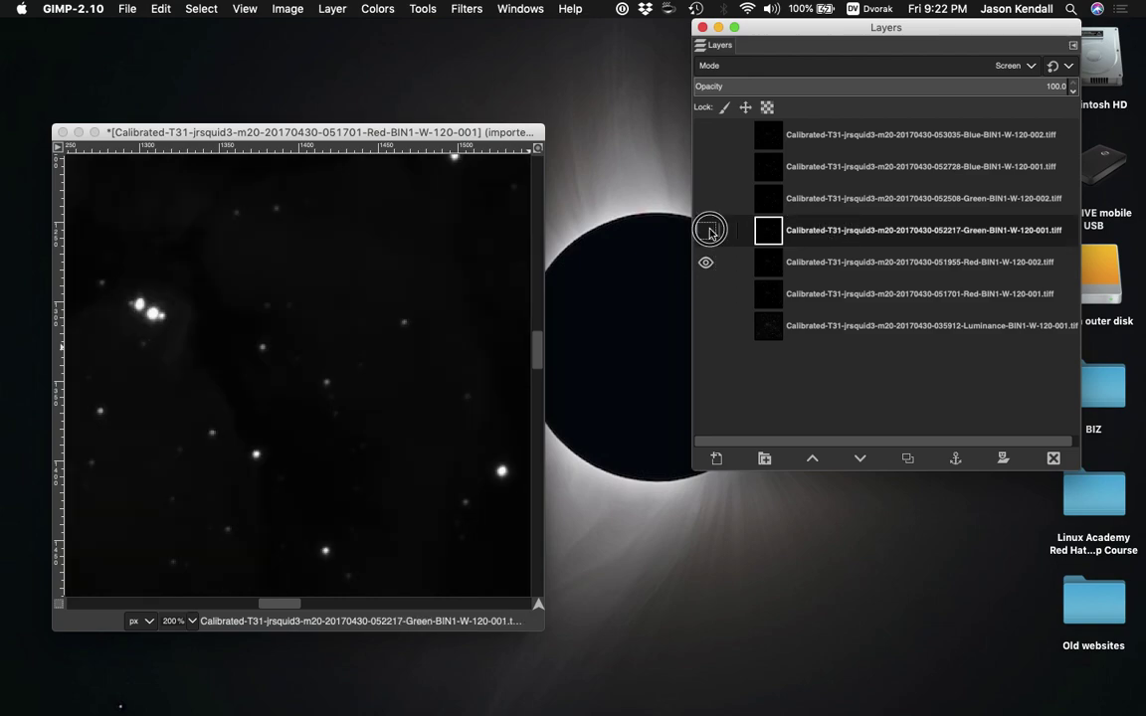
click(706, 230)
click(707, 231)
click(708, 231)
click(708, 231)
click(707, 231)
click(707, 231)
click(707, 231)
click(707, 231)
click(707, 231)
click(707, 231)
click(707, 231)
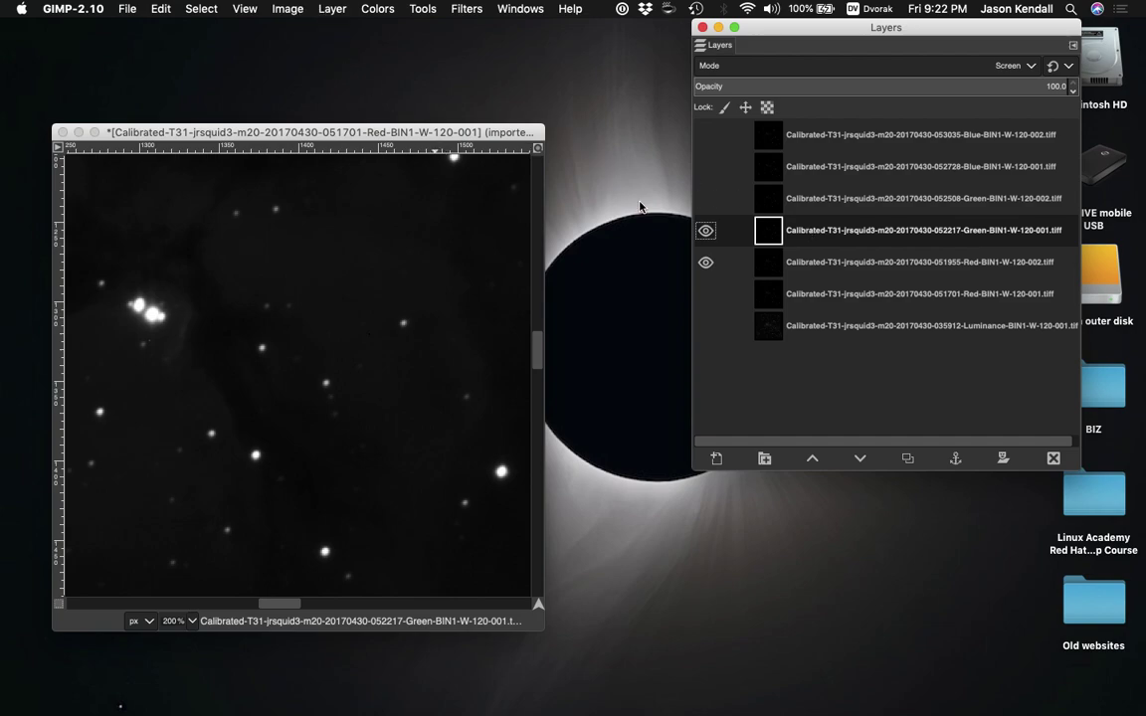
click(707, 232)
click(707, 232)
click(707, 231)
click(708, 232)
click(707, 232)
click(707, 232)
Check the 052217 Green layer's alignment, then offset it by X 1 and Y 1 px
click(707, 232)
click(707, 232)
click(332, 8)
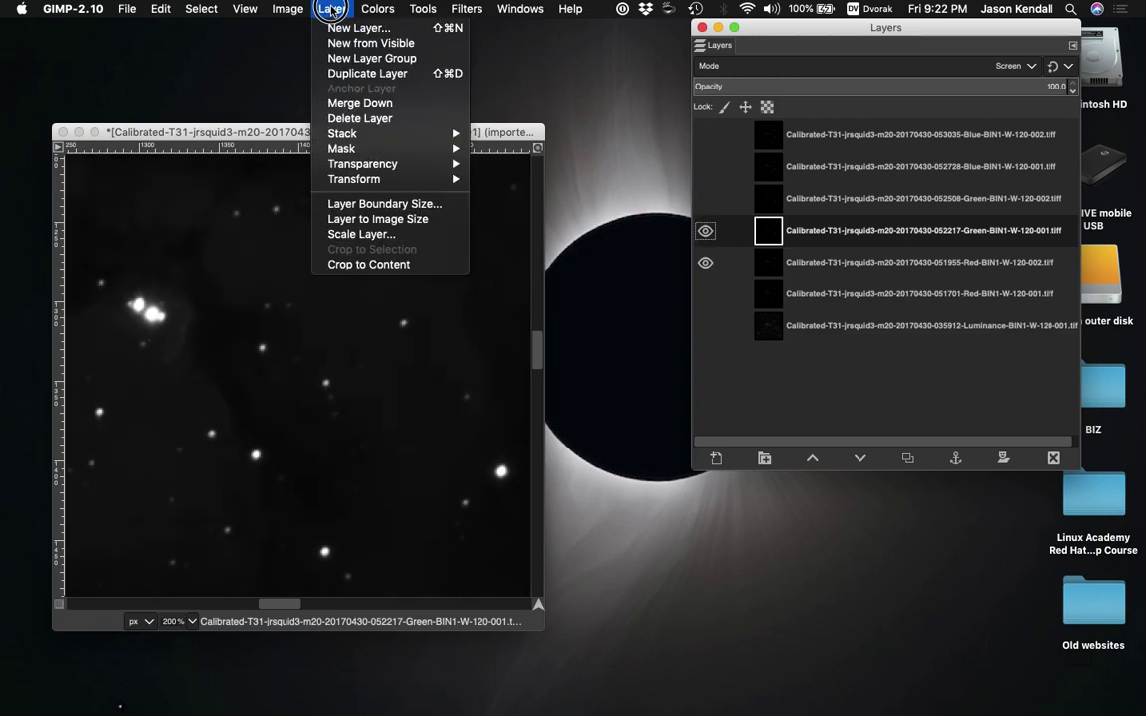
click(338, 134)
mouse_move(338, 179)
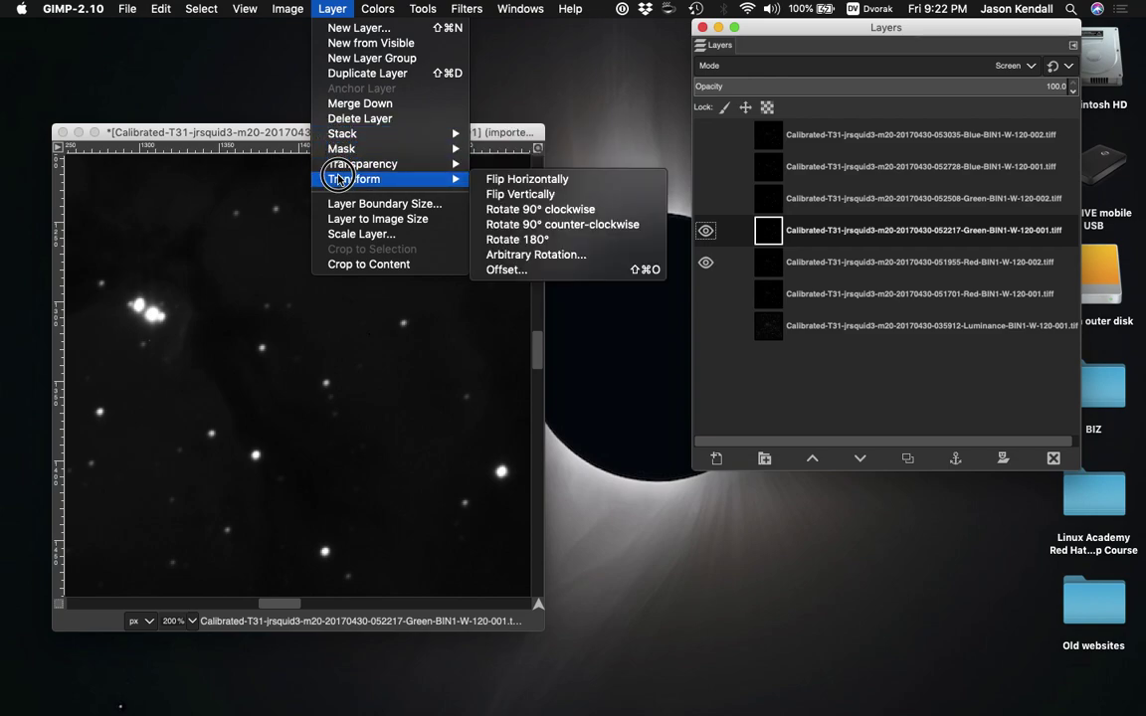
click(508, 269)
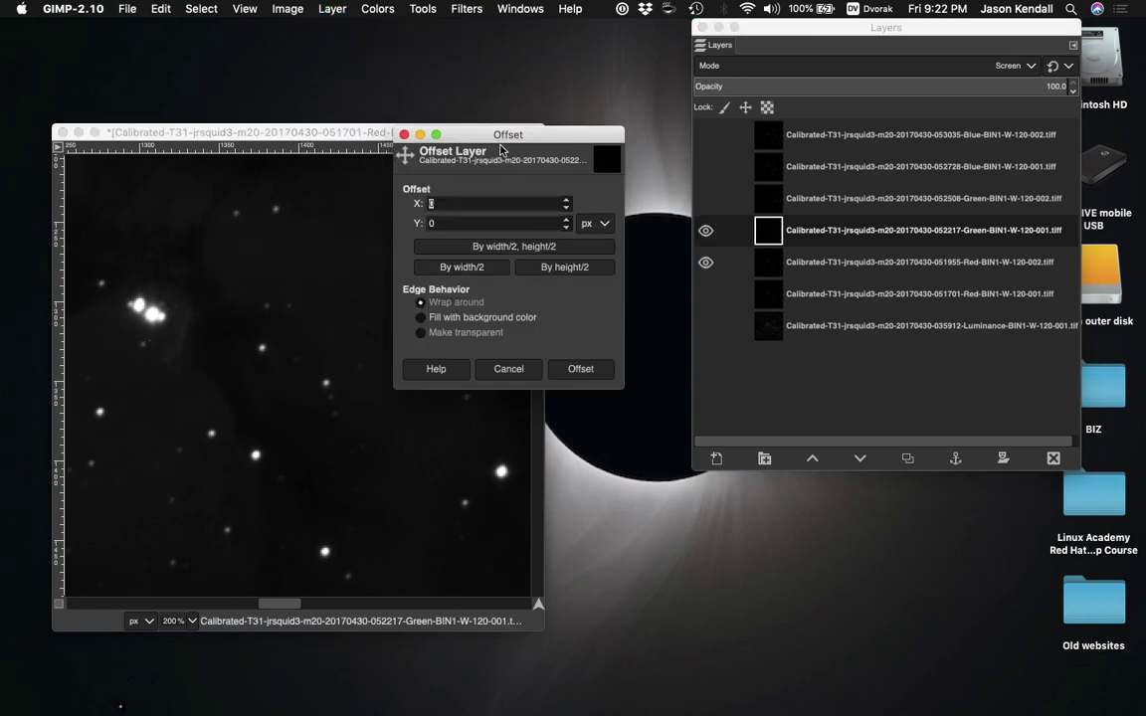
drag(500, 137, 508, 52)
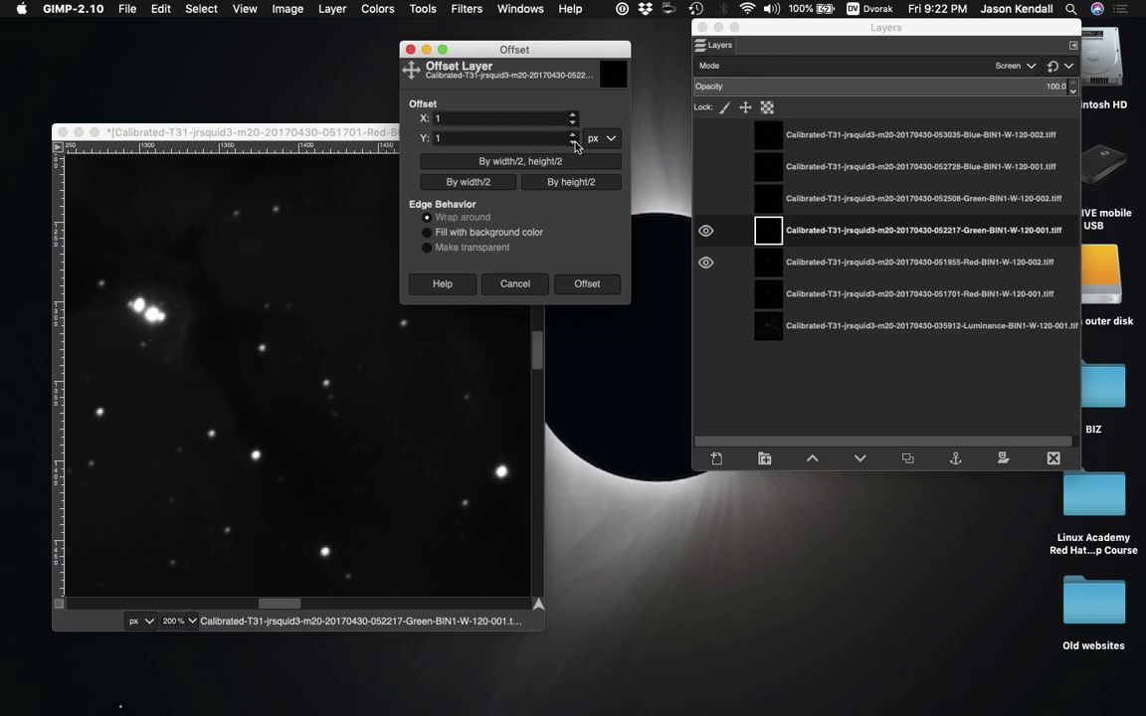
click(586, 283)
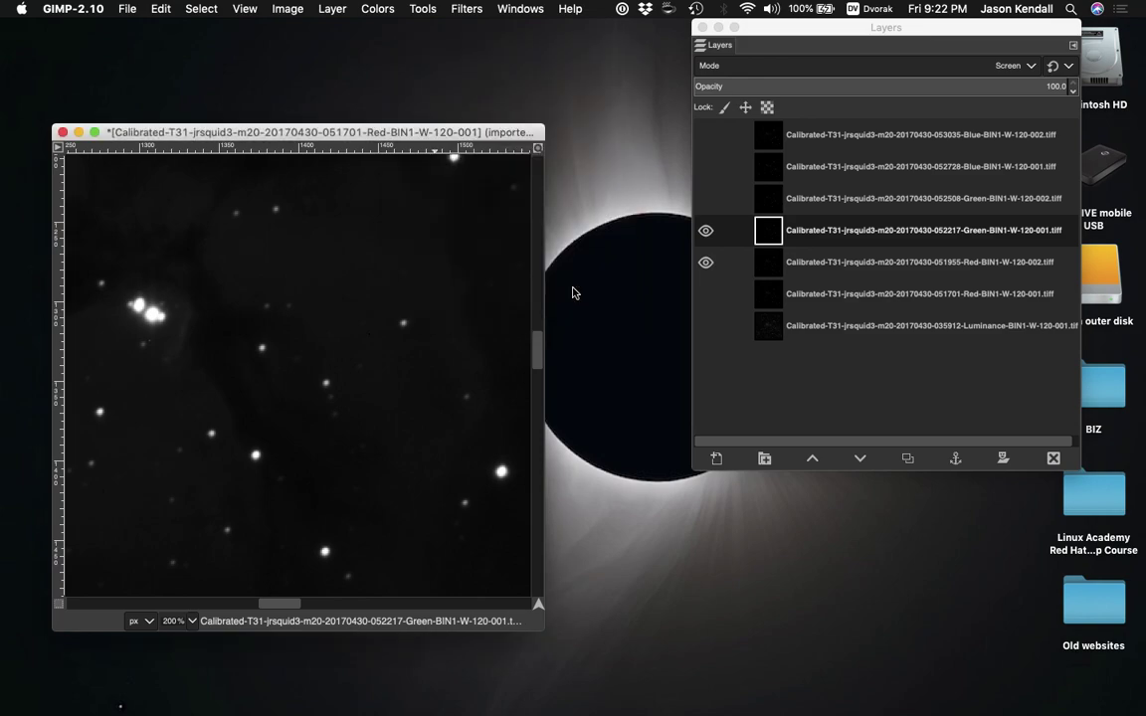
Hide the 051955 Red layer, select 052508 Green, and blink it to compare star alignment
click(705, 232)
click(705, 232)
click(705, 232)
click(705, 231)
click(705, 232)
click(705, 232)
click(705, 262)
click(808, 196)
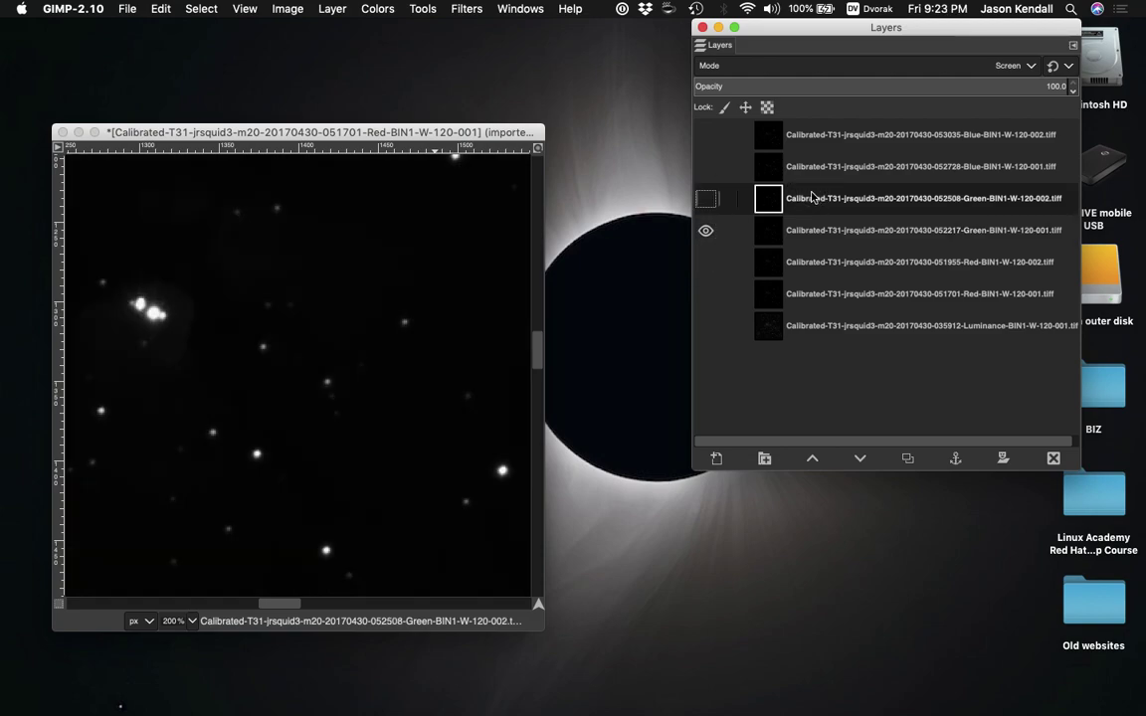
click(705, 199)
click(705, 199)
click(705, 199)
click(706, 199)
click(706, 199)
click(706, 199)
click(706, 199)
click(708, 200)
click(708, 200)
click(708, 199)
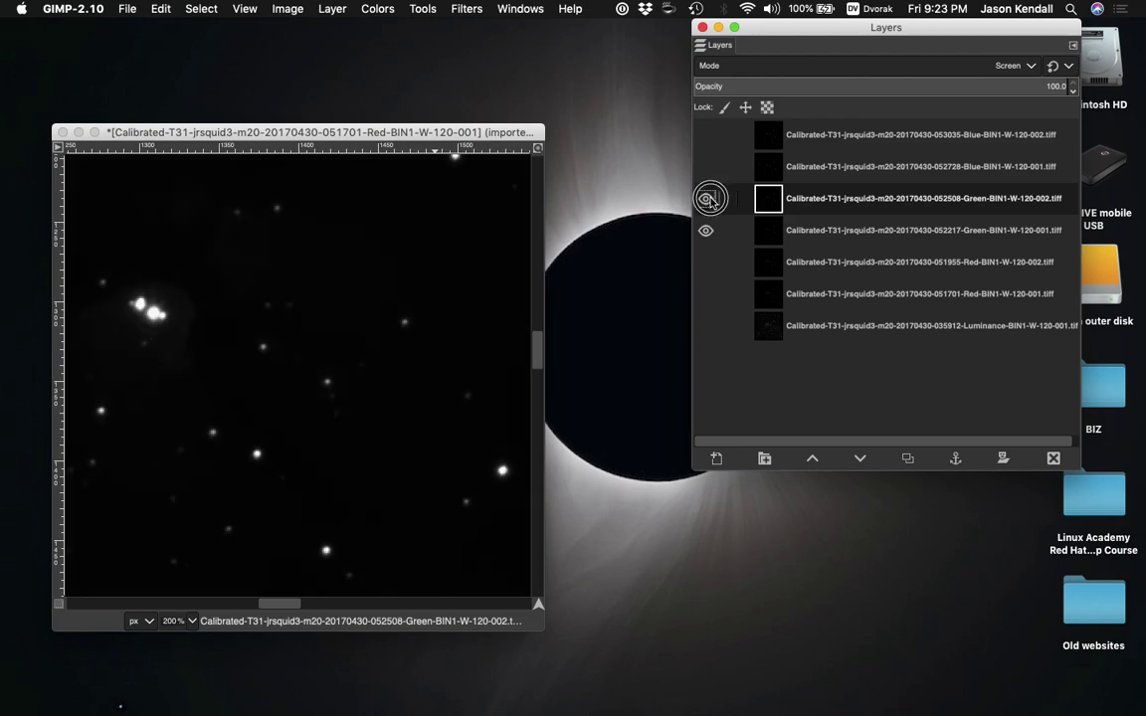
click(709, 199)
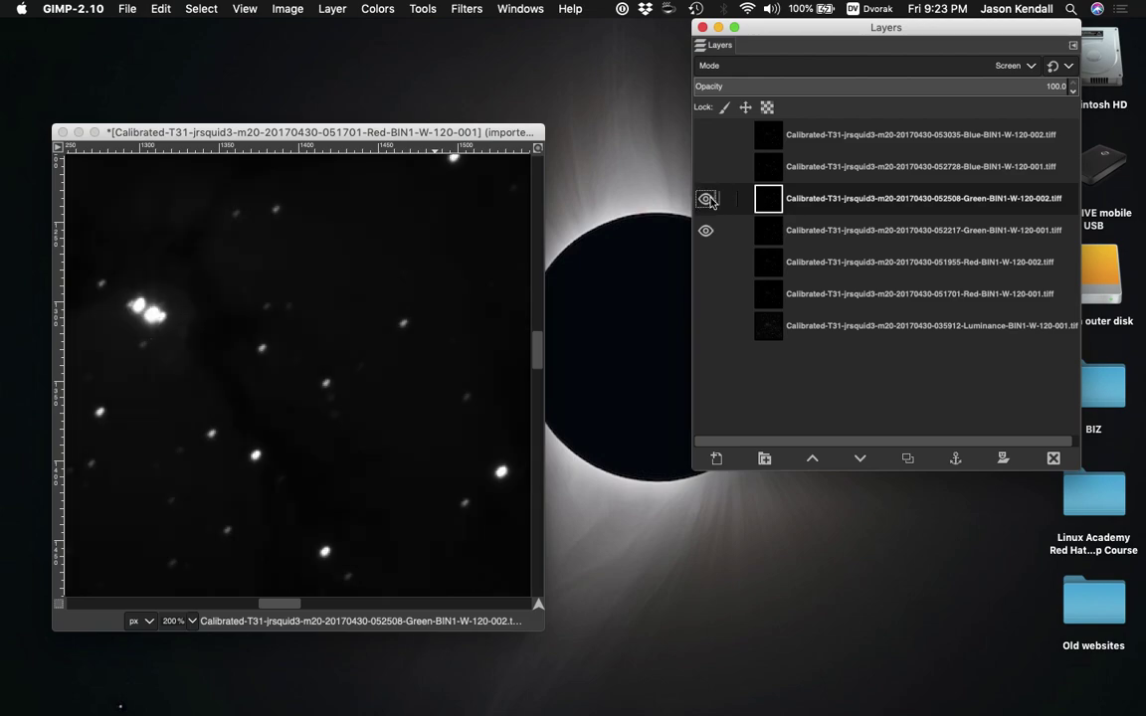
Offset the 052508 Green layer by X 2 and Y -2 px
click(336, 14)
mouse_move(348, 179)
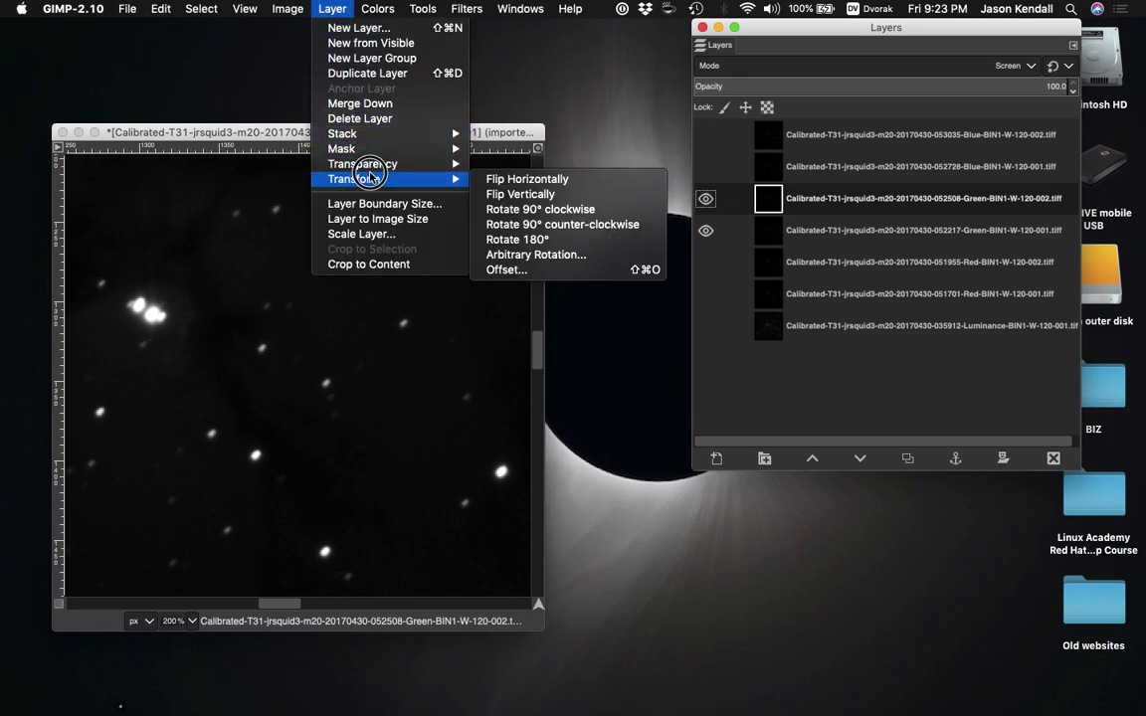
click(519, 270)
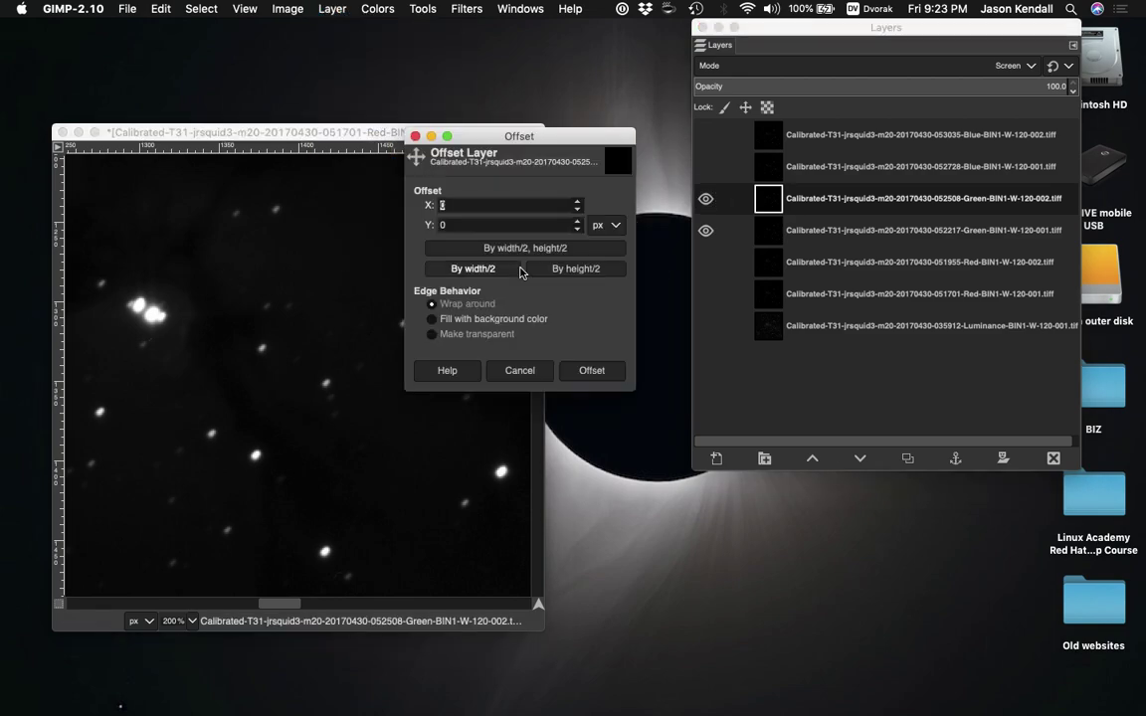
click(578, 202)
click(578, 229)
click(578, 228)
click(583, 374)
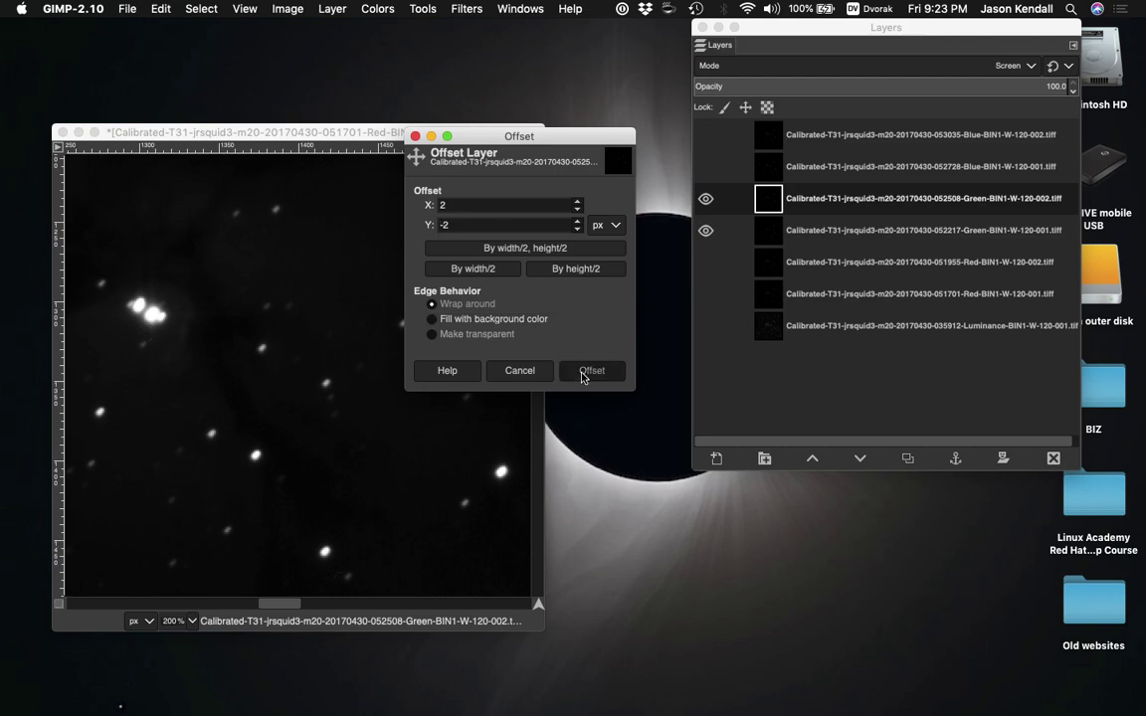
Blink the 052508 Green layer to check its alignment after the 2, -2 offset
click(705, 199)
click(703, 203)
click(703, 203)
click(703, 203)
click(703, 203)
click(704, 202)
click(704, 202)
click(704, 202)
click(705, 202)
click(704, 202)
click(705, 202)
click(704, 201)
Reapply the offset to 052508 Green and blink it to recheck the stars
click(346, 8)
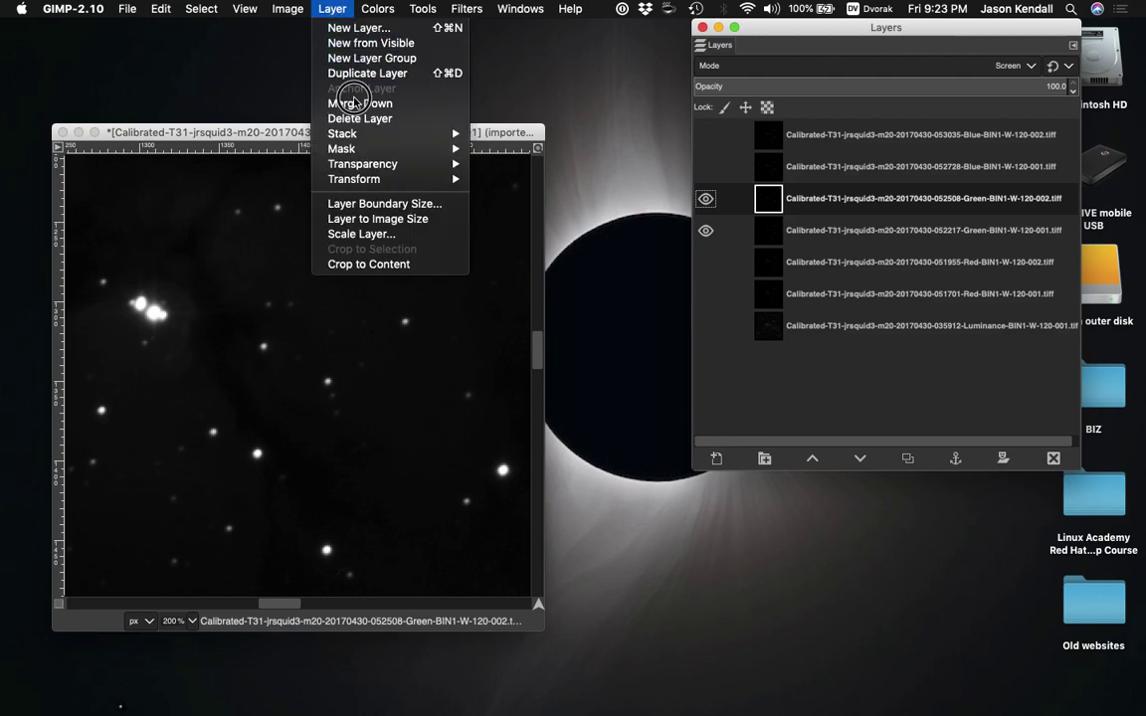
mouse_move(358, 179)
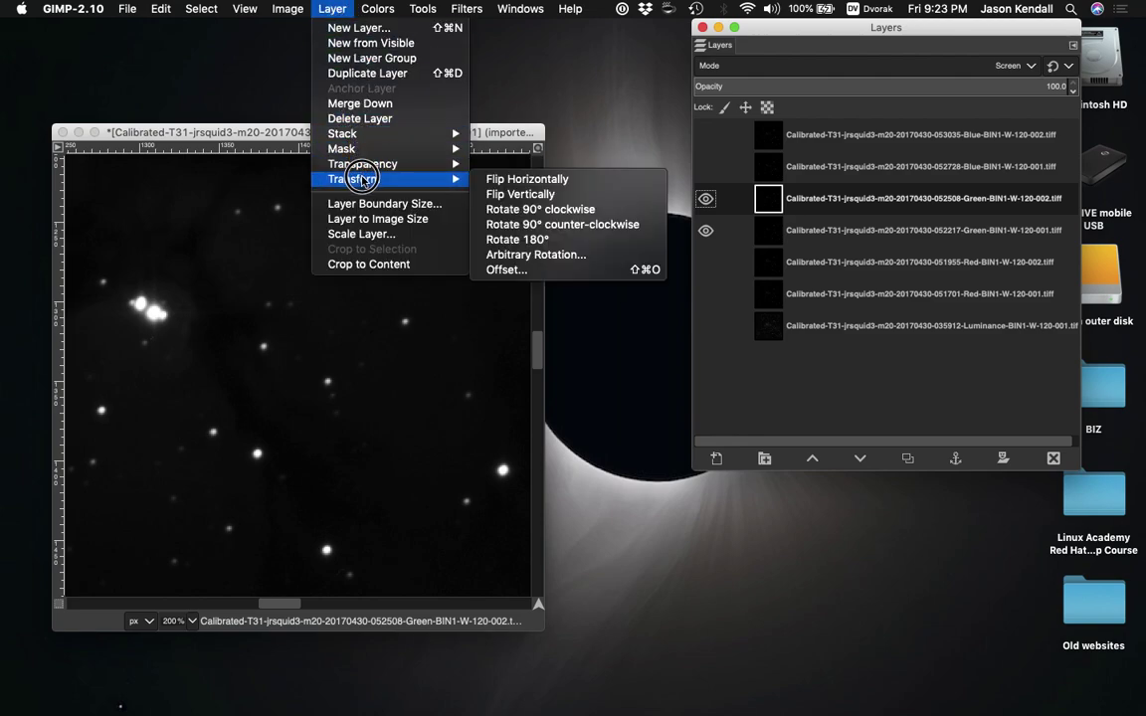
click(509, 269)
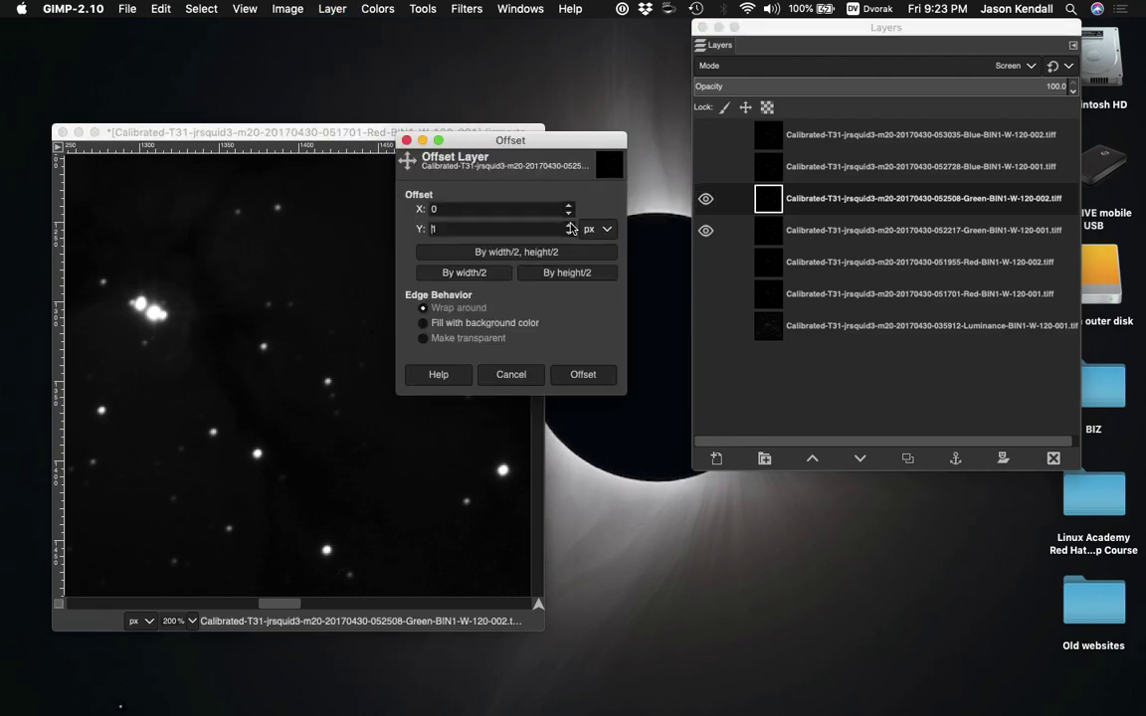
click(583, 374)
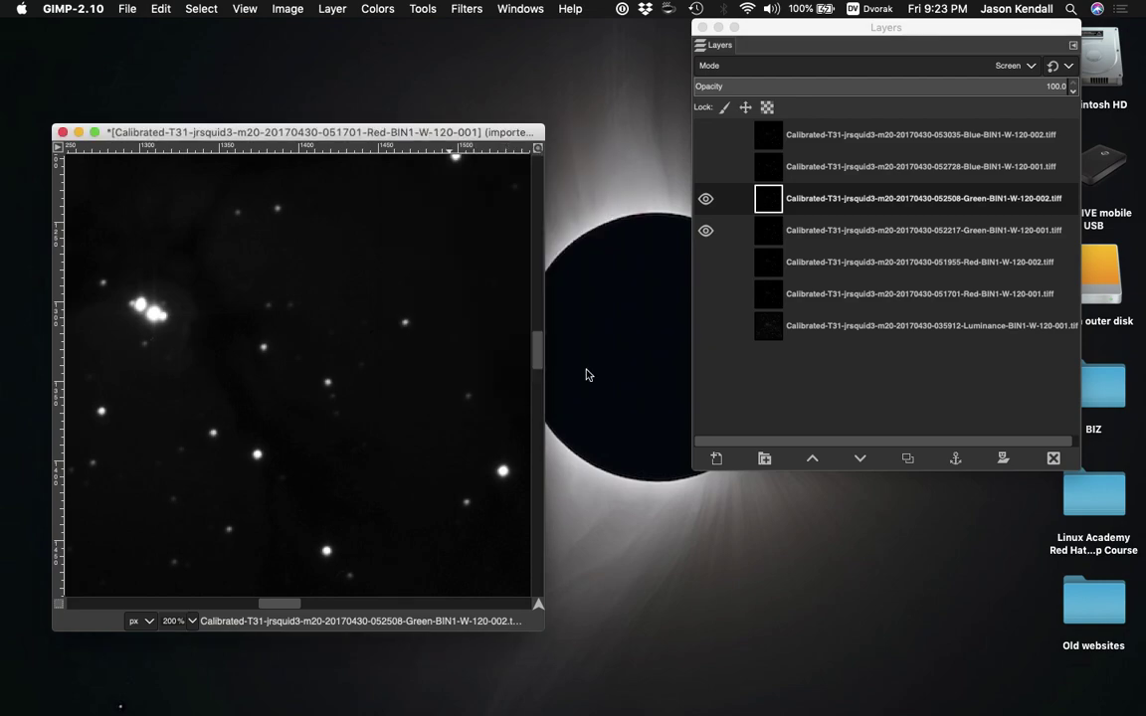
click(706, 200)
click(706, 200)
click(706, 200)
click(706, 200)
click(706, 200)
click(706, 200)
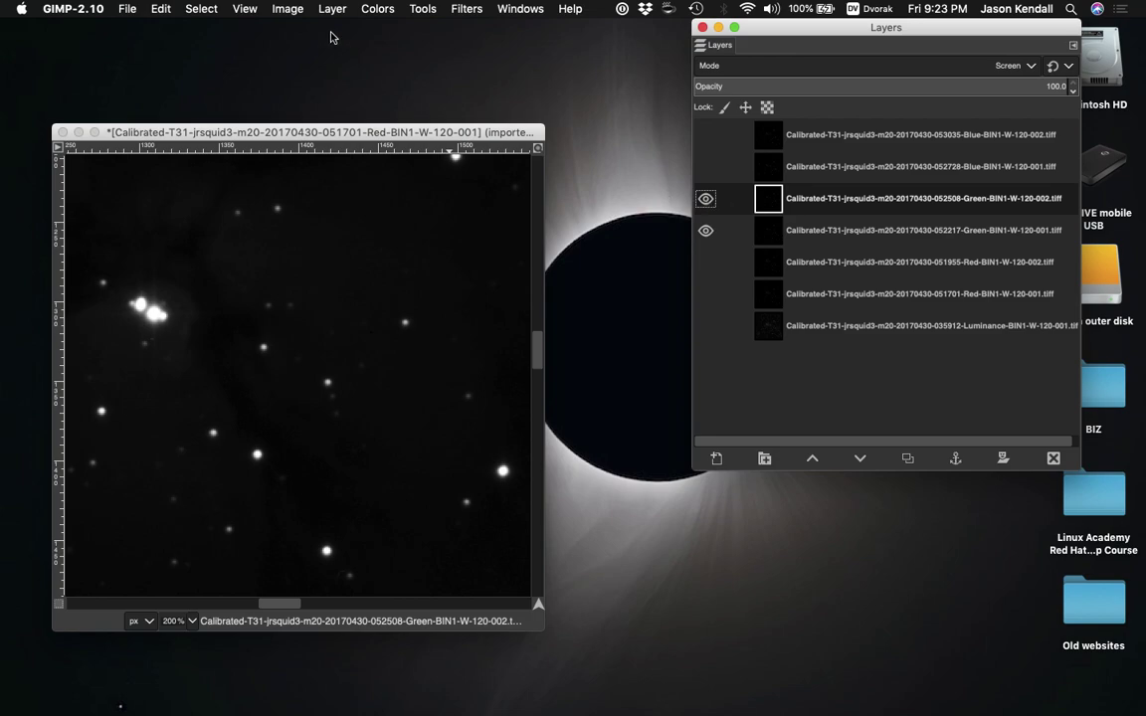
click(163, 8)
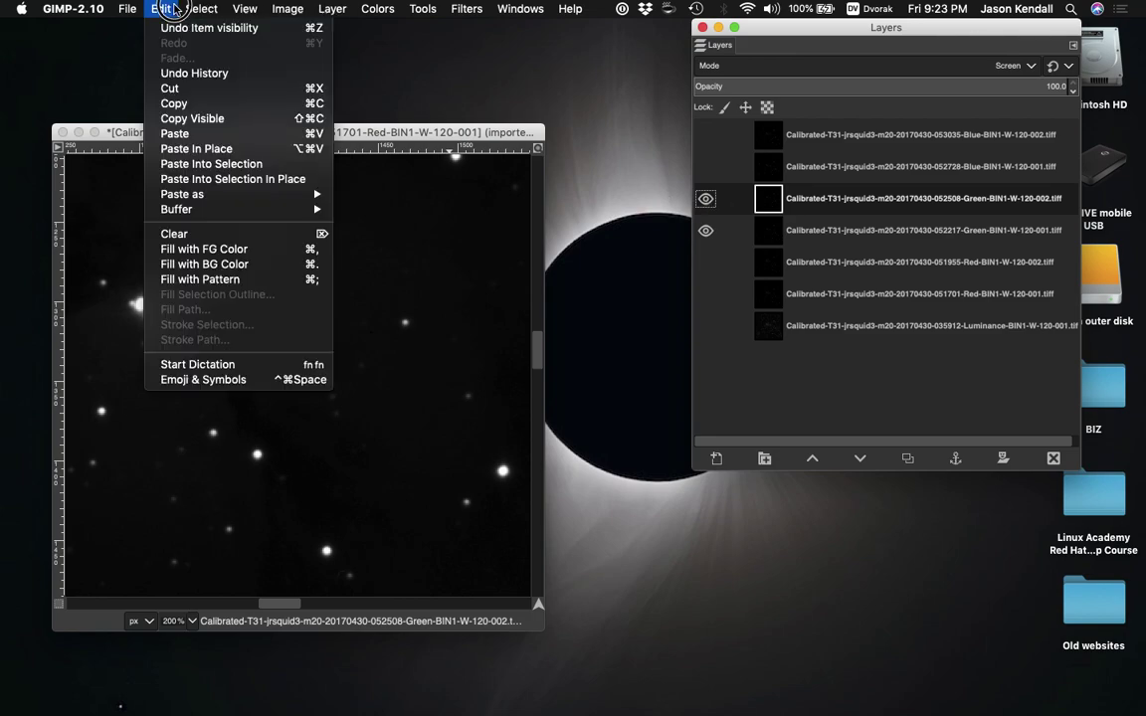
click(148, 6)
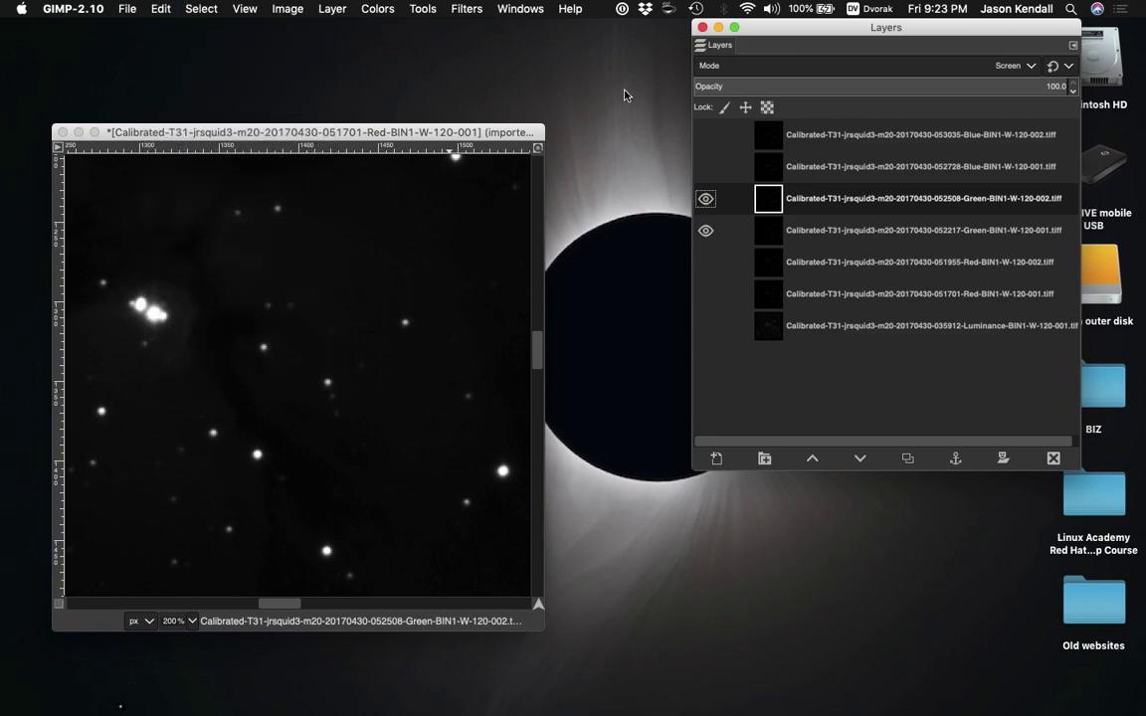
Apply a final 1 px vertical offset, verify the second green frame, then hide the first green frame
click(332, 8)
mouse_move(408, 179)
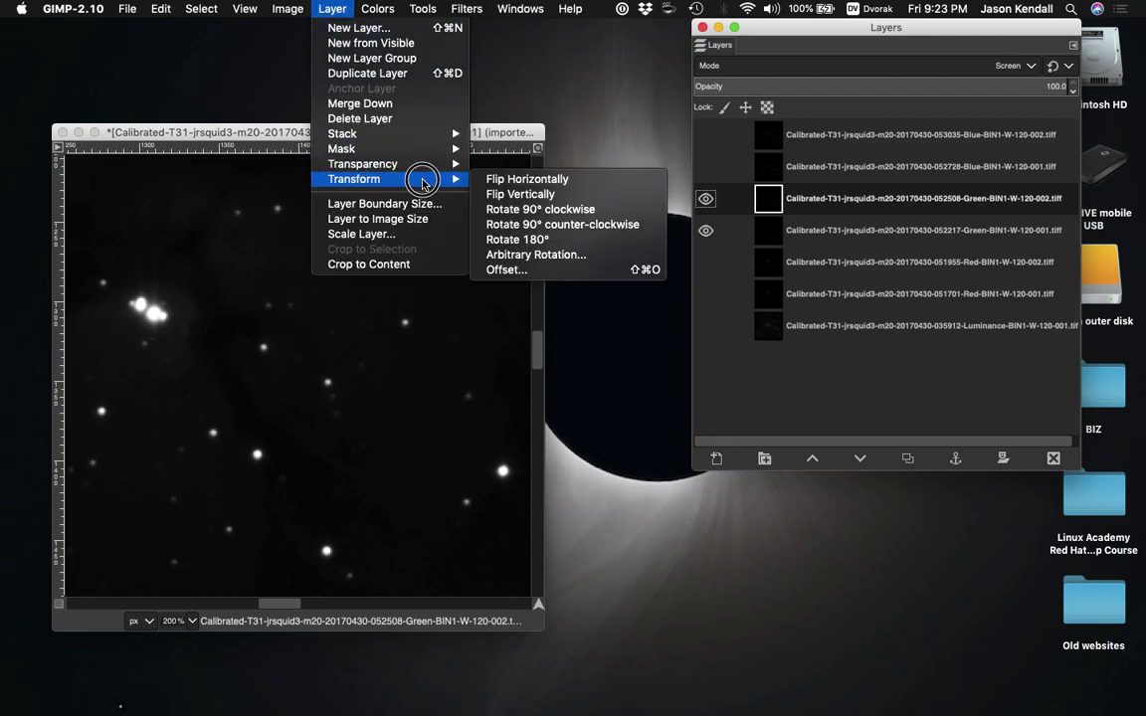
click(489, 271)
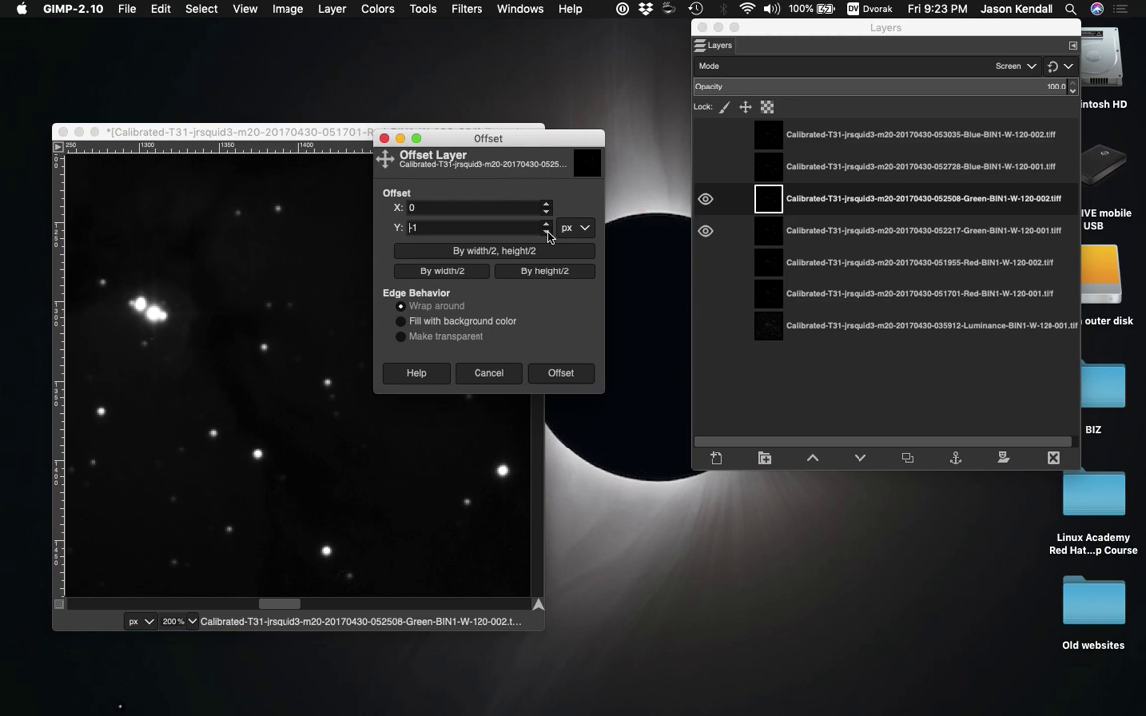
click(560, 373)
click(701, 199)
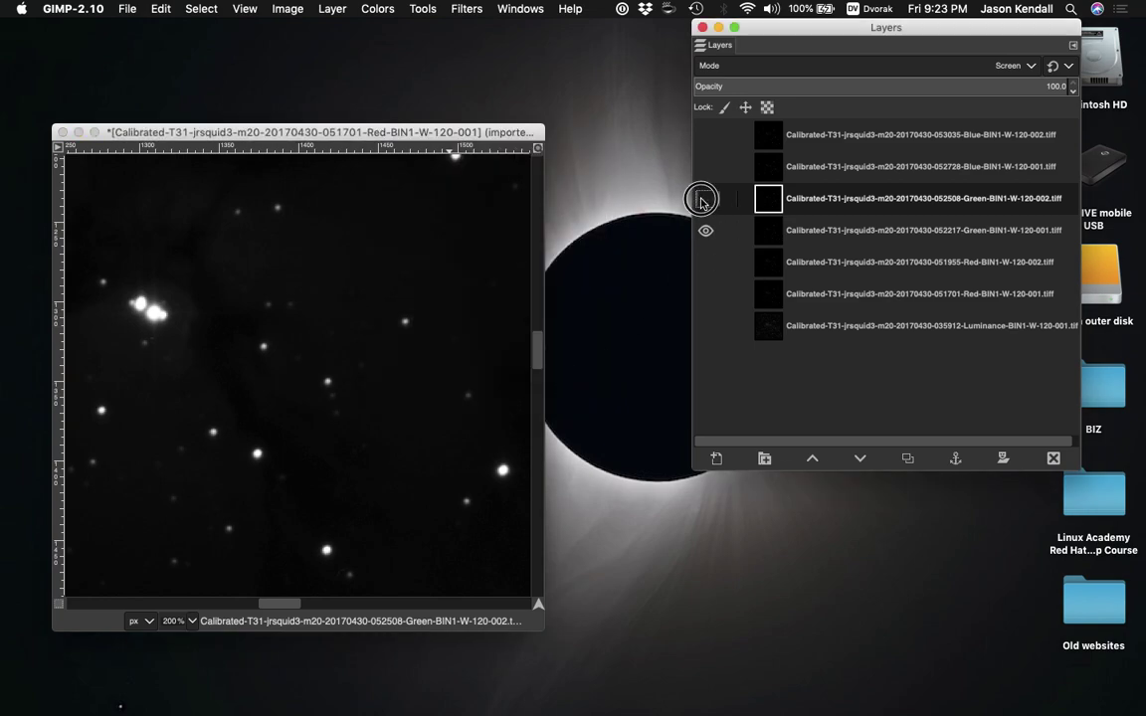
click(701, 199)
click(701, 199)
click(701, 200)
click(702, 201)
click(702, 200)
click(702, 201)
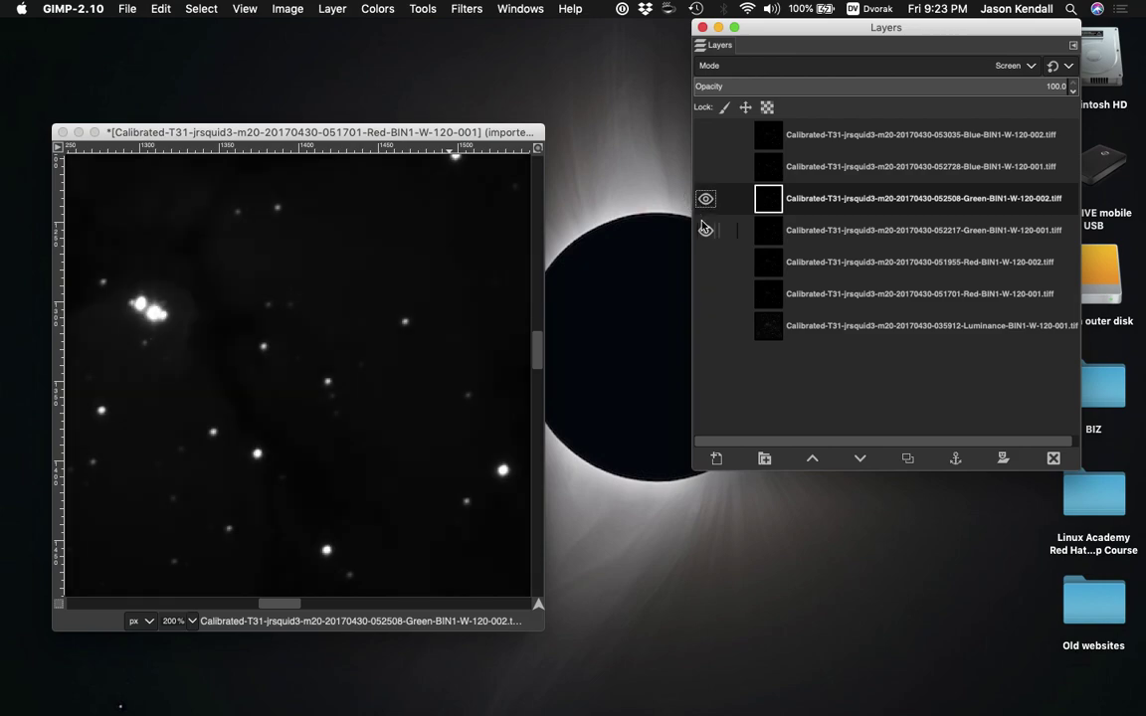
click(704, 233)
click(735, 165)
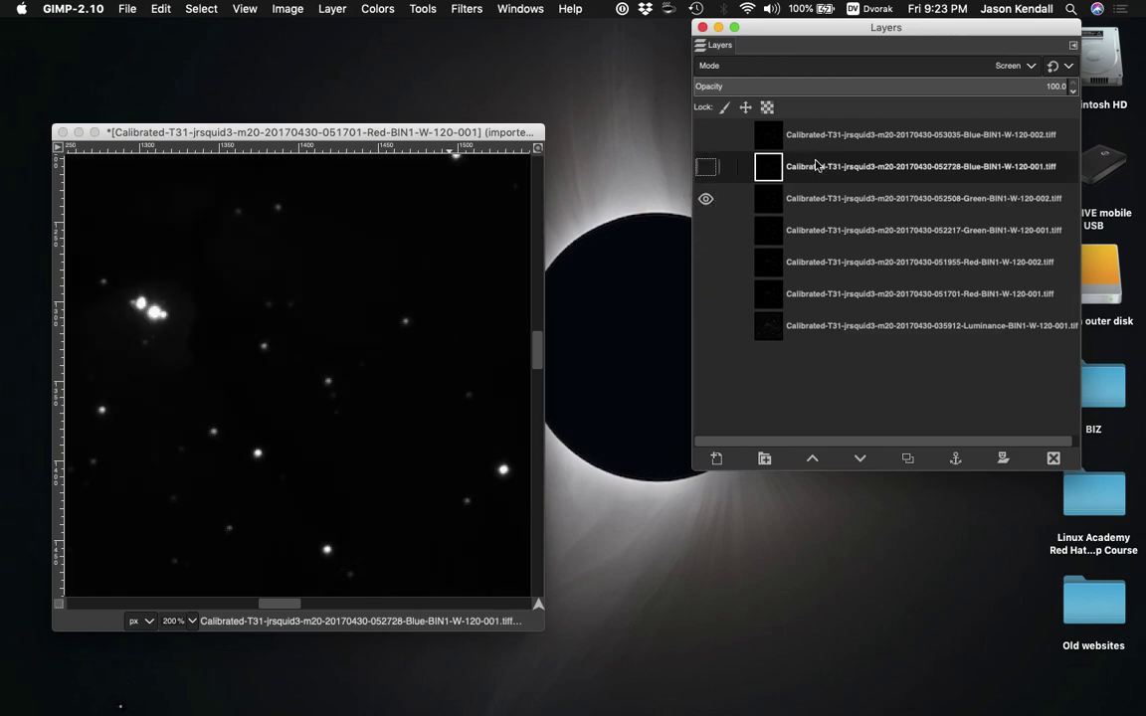
Blink the first blue frame, Blue 052728, to compare its stars with the green frames
click(704, 168)
click(705, 169)
click(704, 168)
click(704, 168)
click(704, 169)
click(703, 169)
click(703, 170)
click(703, 169)
click(704, 168)
click(704, 168)
click(704, 168)
click(704, 168)
click(704, 168)
Offset the Blue 052728 layer by X 2 and Y -2 px
click(332, 9)
click(332, 9)
click(332, 9)
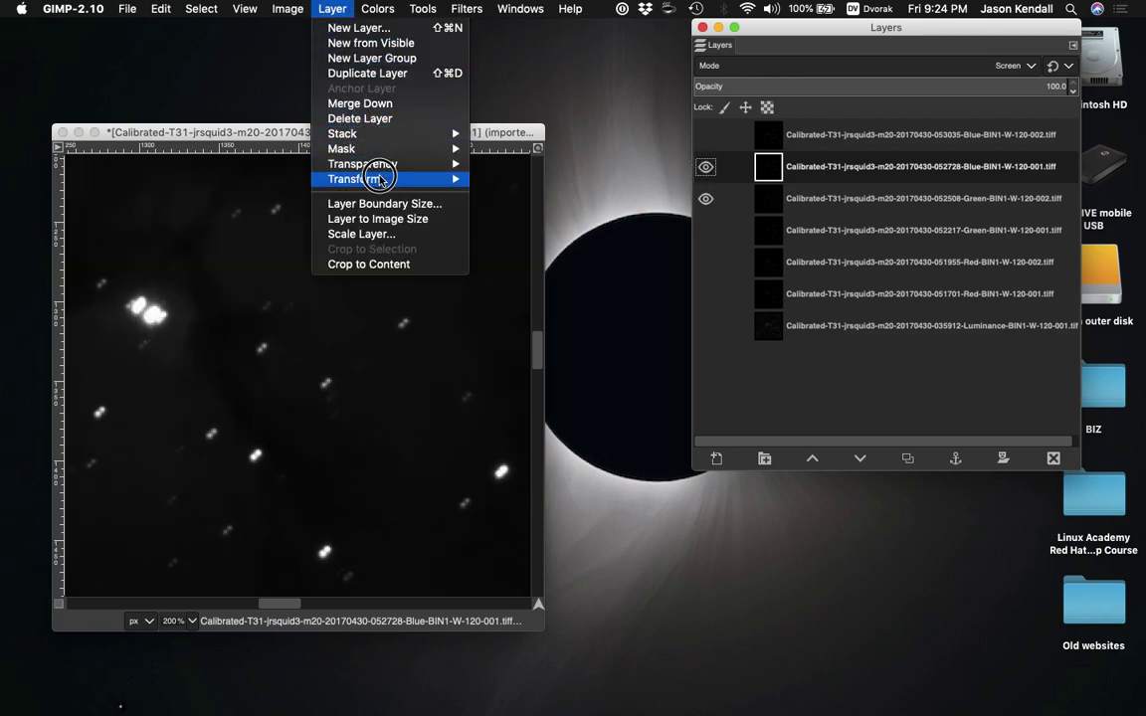
mouse_move(371, 179)
click(545, 251)
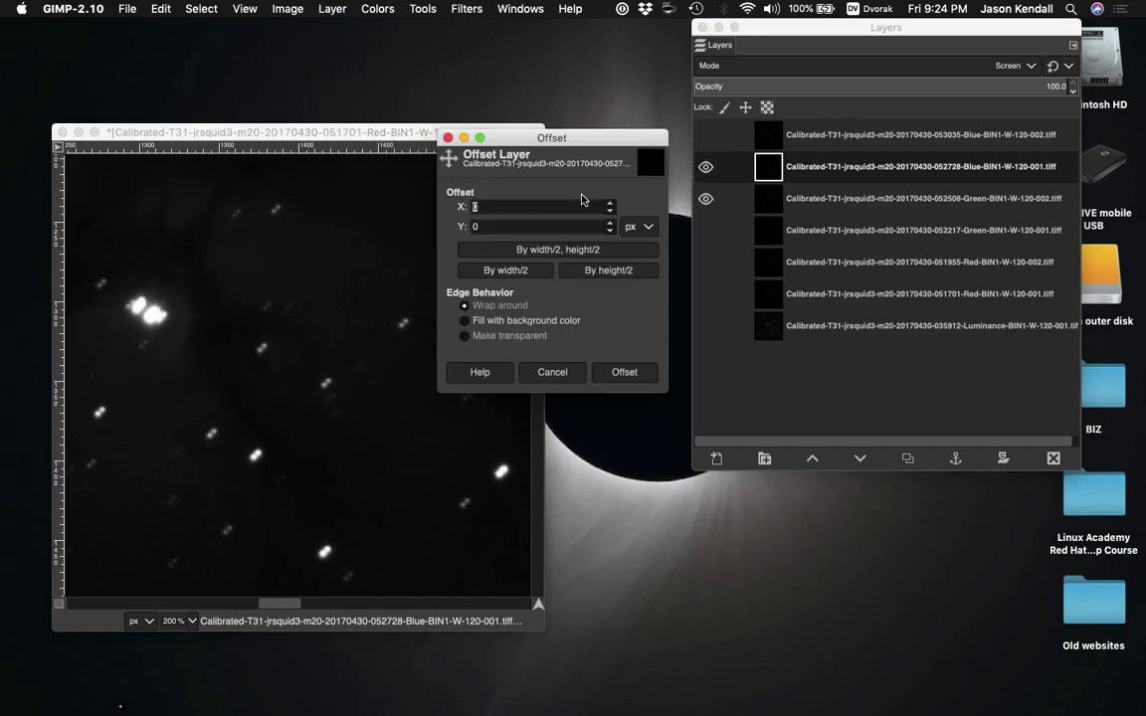
double_click(610, 203)
click(611, 230)
click(625, 372)
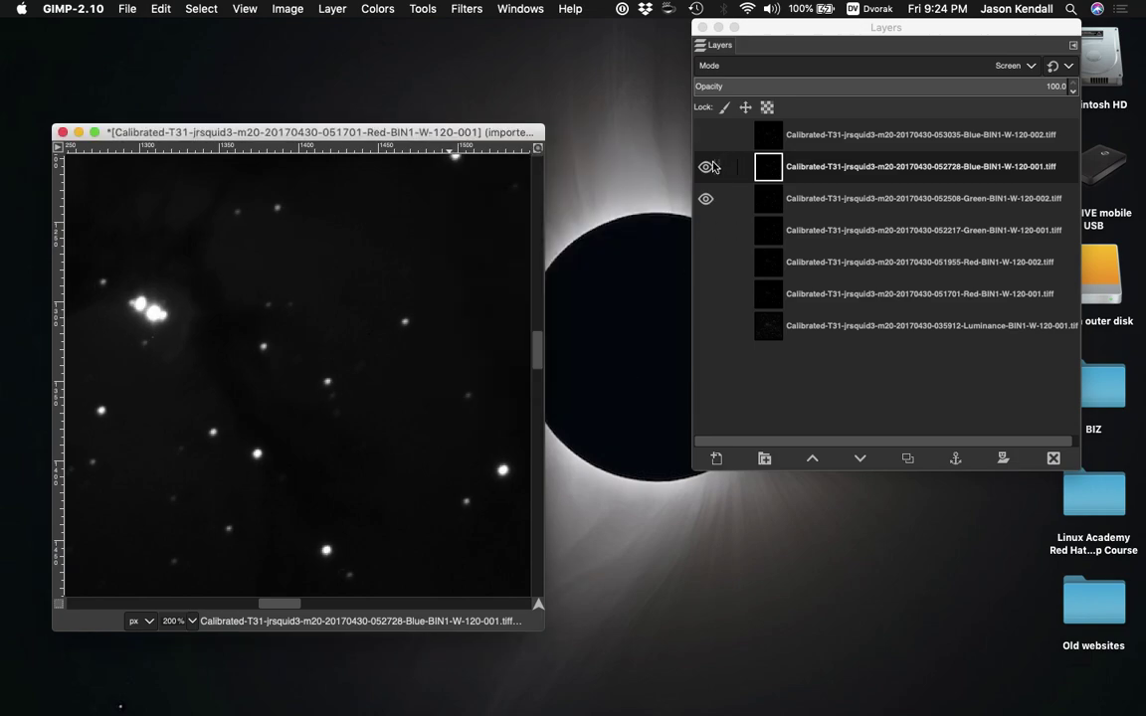
Blink the first blue frame to confirm alignment, then hide the second green frame
click(706, 166)
click(707, 167)
click(707, 167)
click(707, 167)
click(707, 167)
click(708, 168)
click(709, 169)
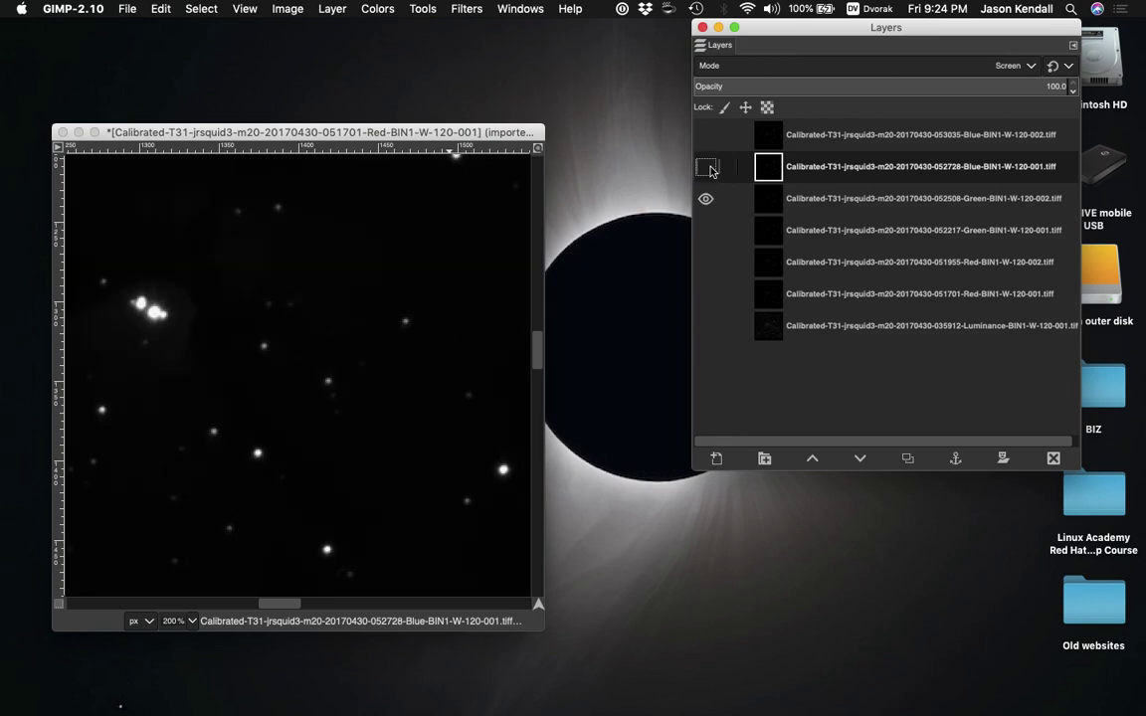
click(707, 167)
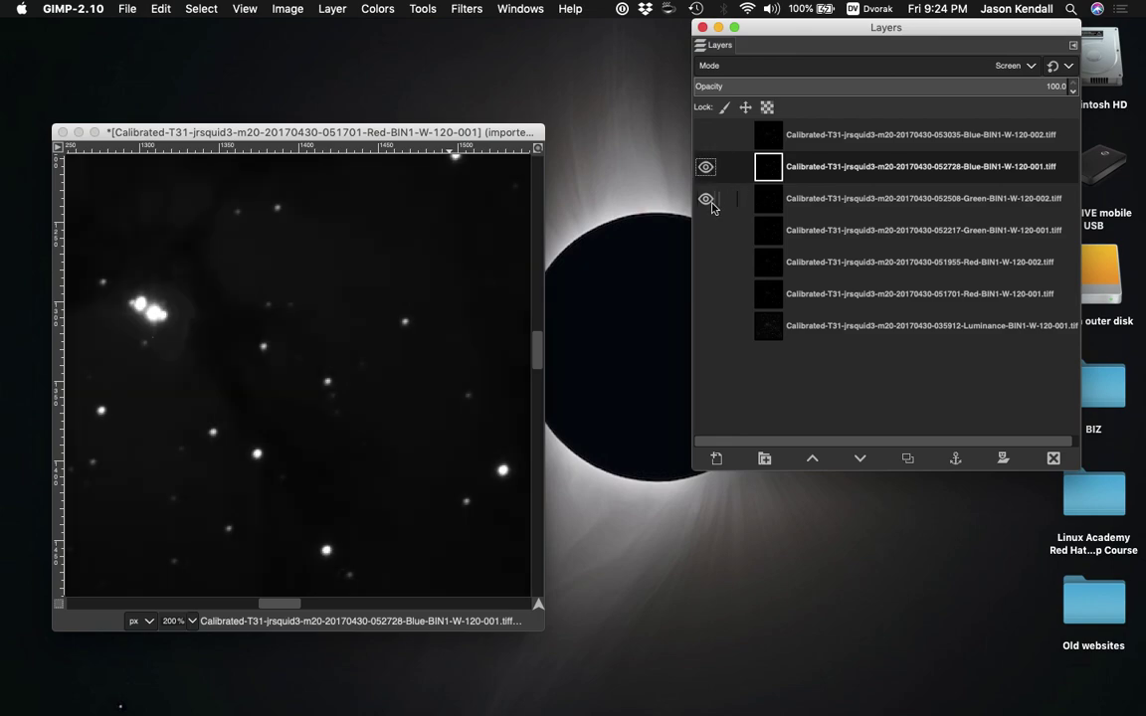
click(706, 199)
click(820, 144)
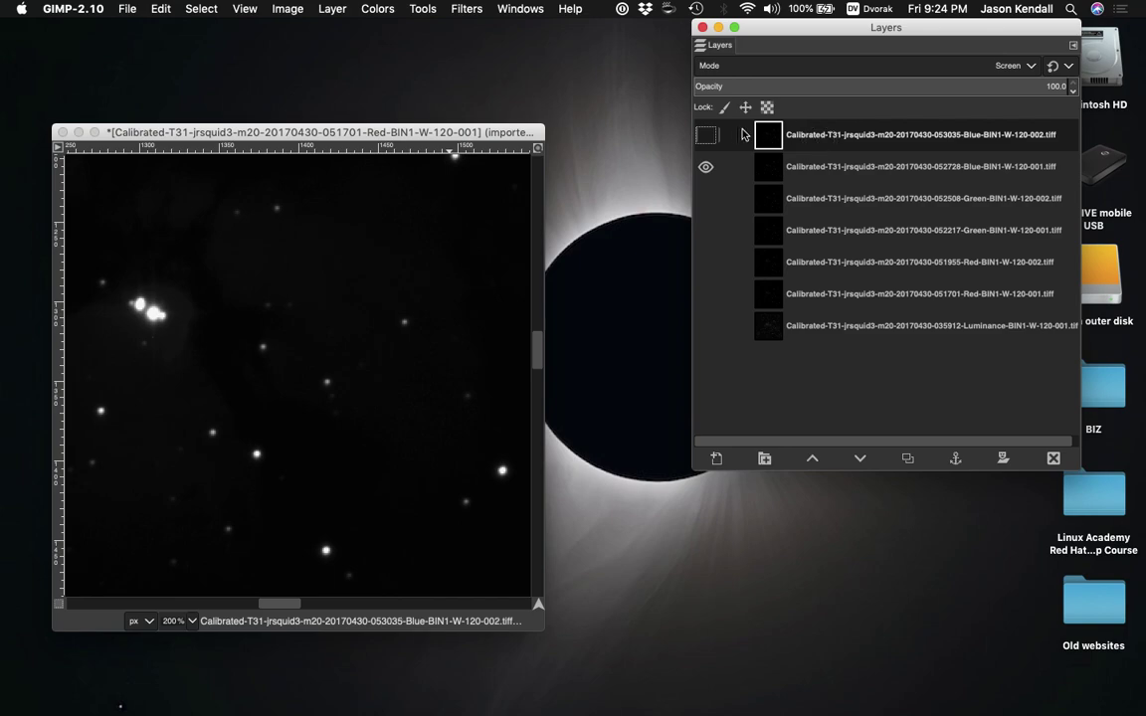
Blink the second blue frame, Blue 053035, to compare its stars
click(706, 137)
click(706, 136)
click(706, 137)
click(706, 136)
click(706, 136)
click(706, 136)
click(706, 136)
Offset the second blue frame 2 px horizontally and blink it to check alignment
click(332, 7)
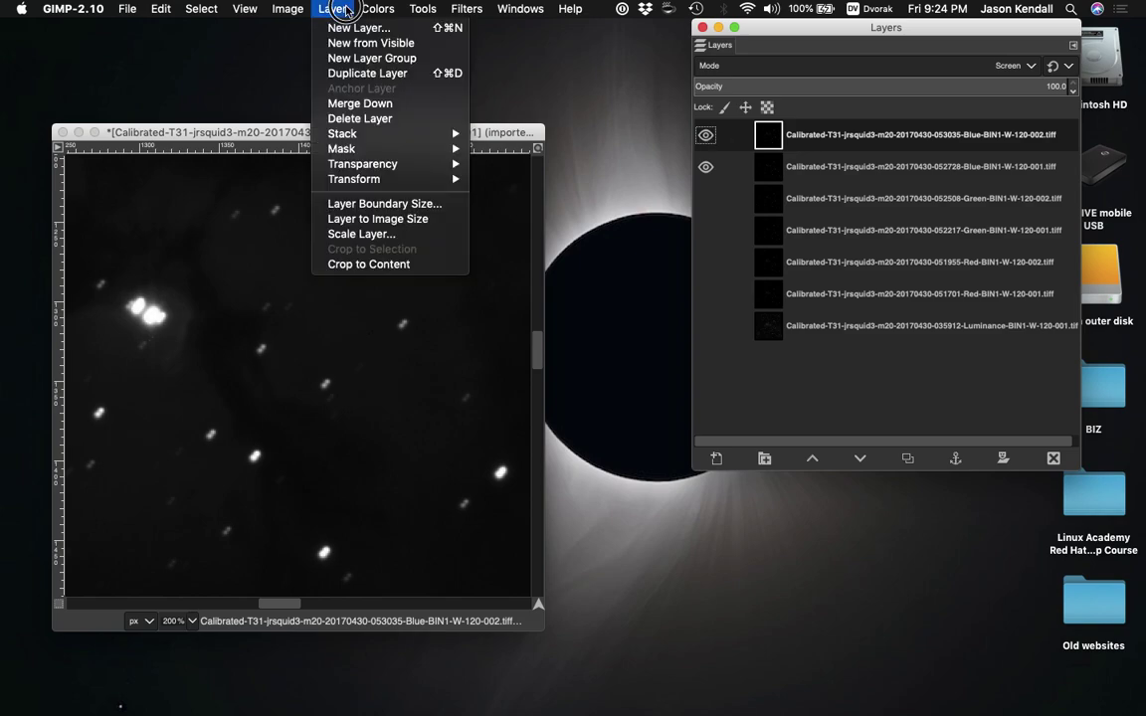
mouse_move(376, 177)
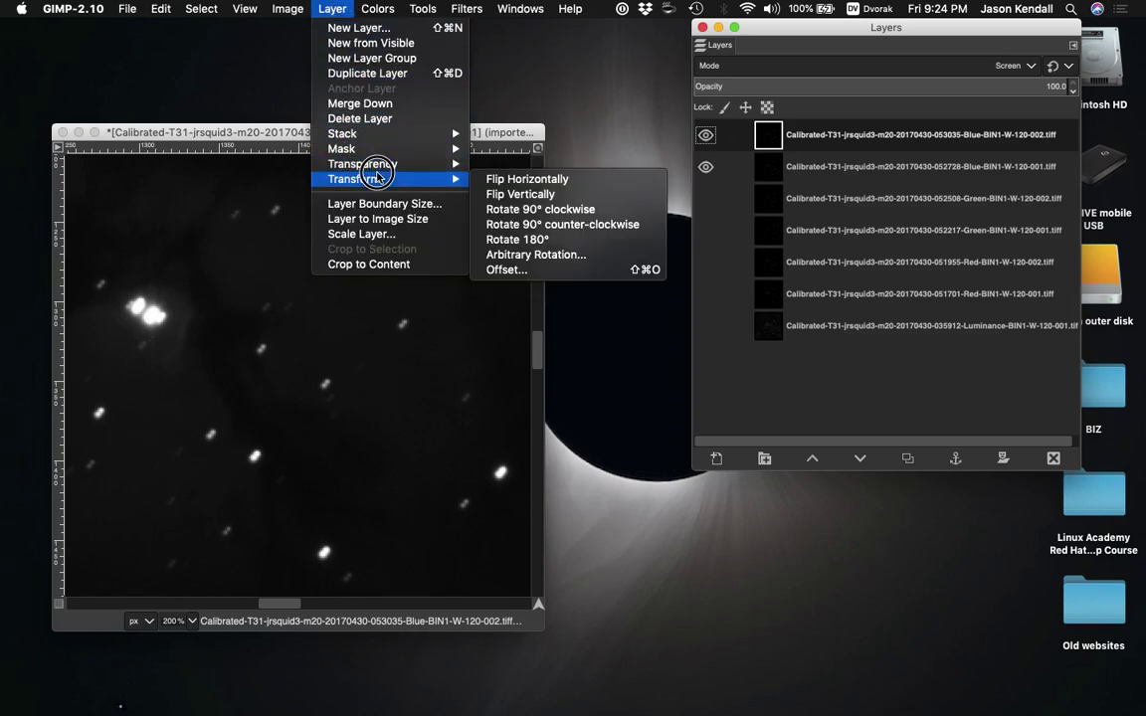
click(524, 268)
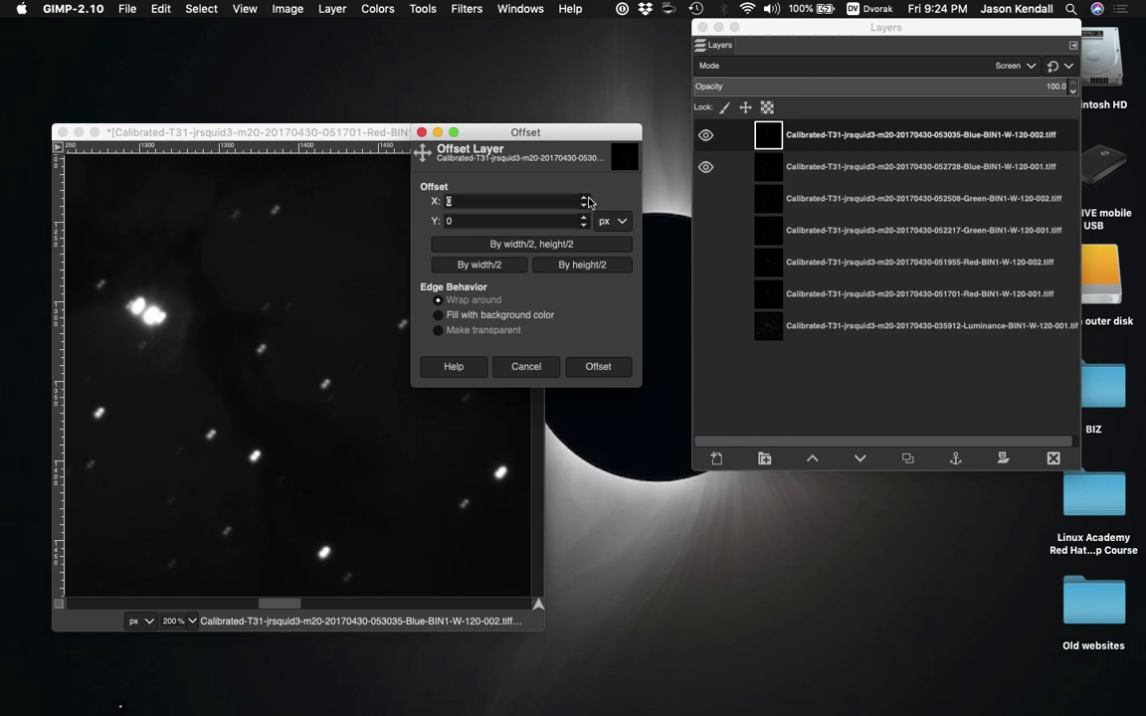
click(586, 199)
click(594, 364)
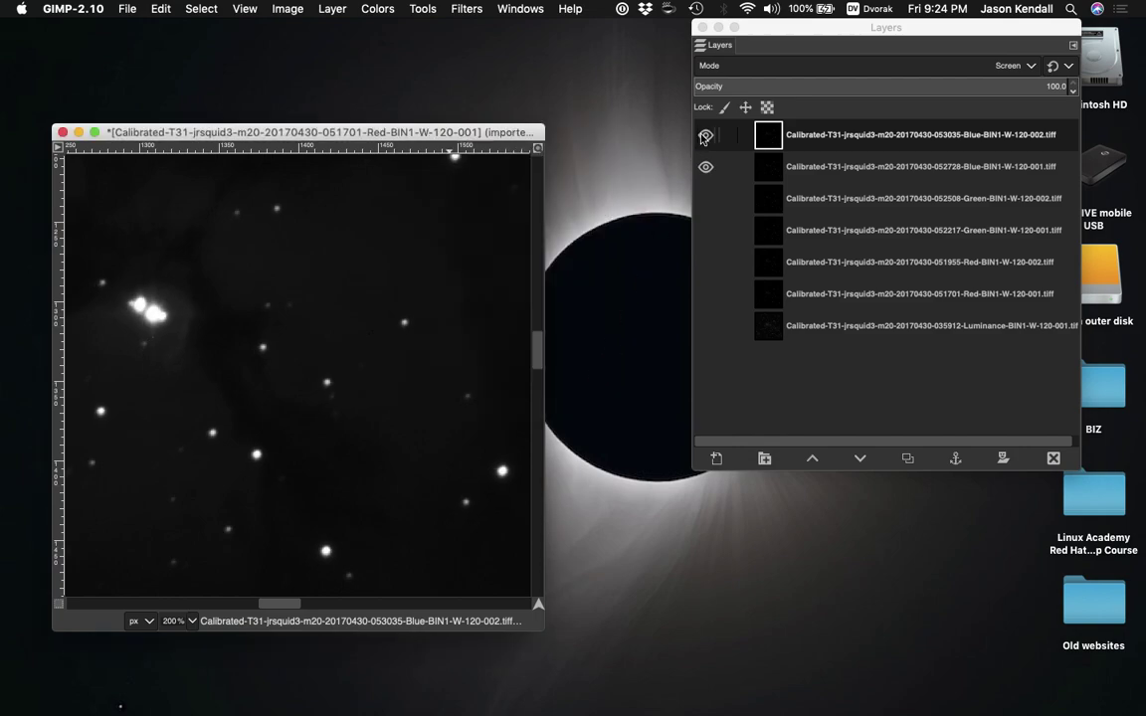
click(705, 136)
click(705, 136)
click(705, 136)
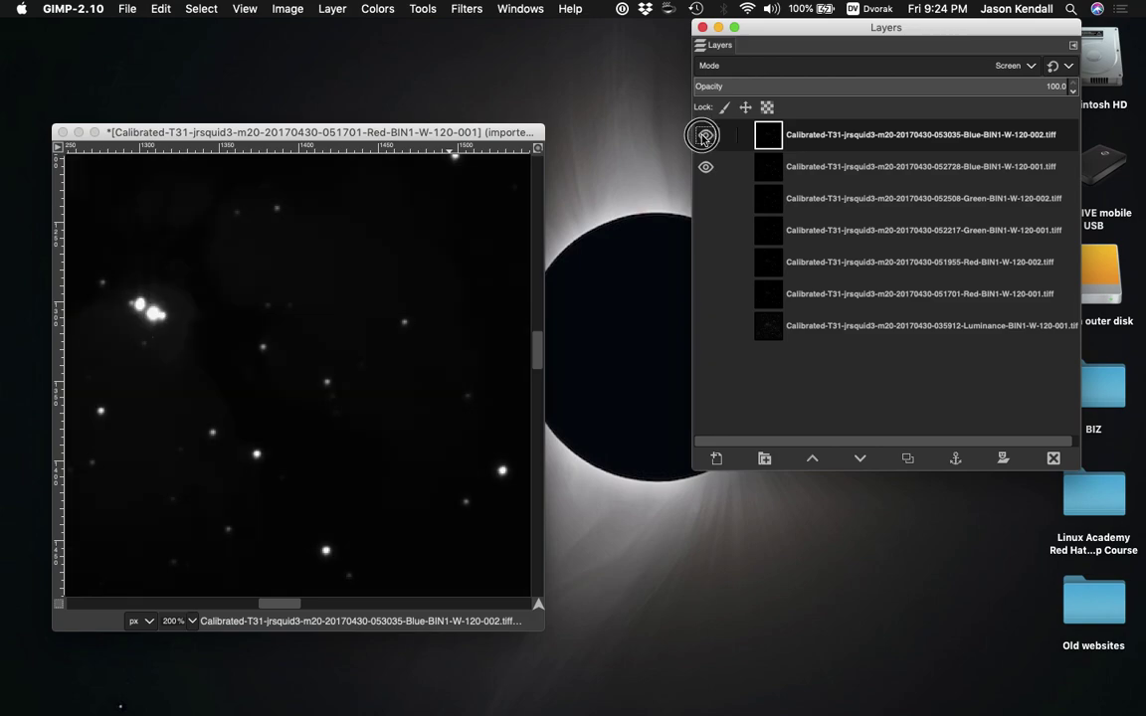
click(705, 136)
click(705, 136)
click(705, 136)
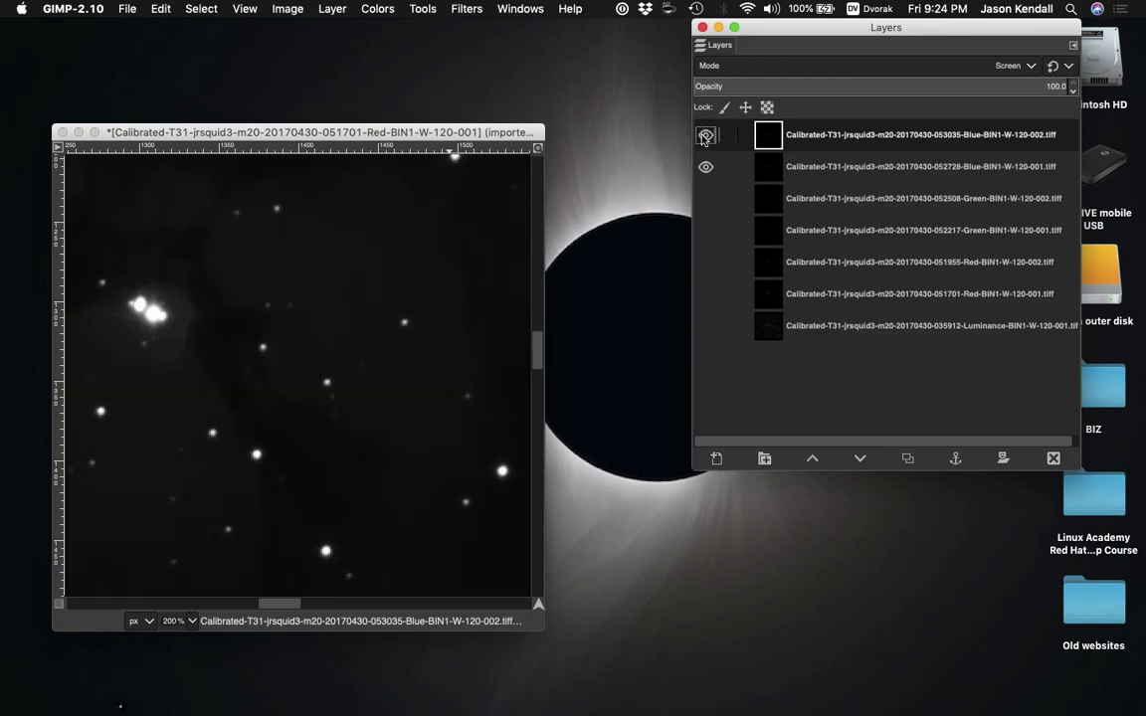
Apply a further 1 px vertical offset (Y -1) to the second blue frame and verify it
click(288, 9)
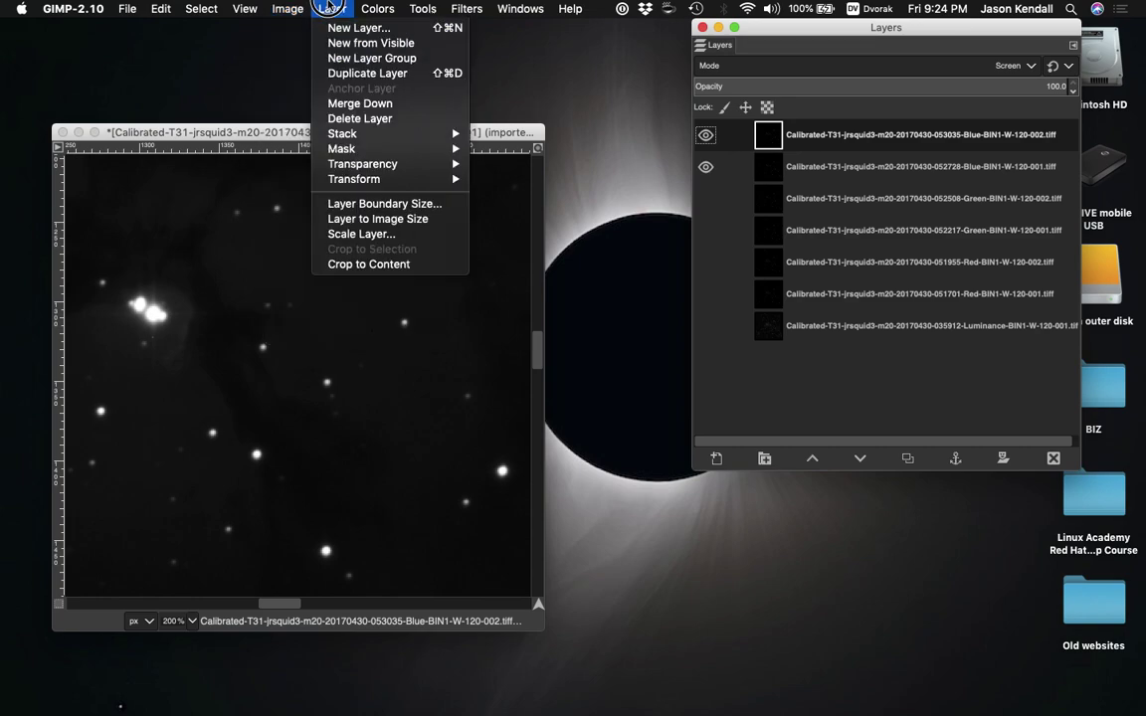
mouse_move(376, 179)
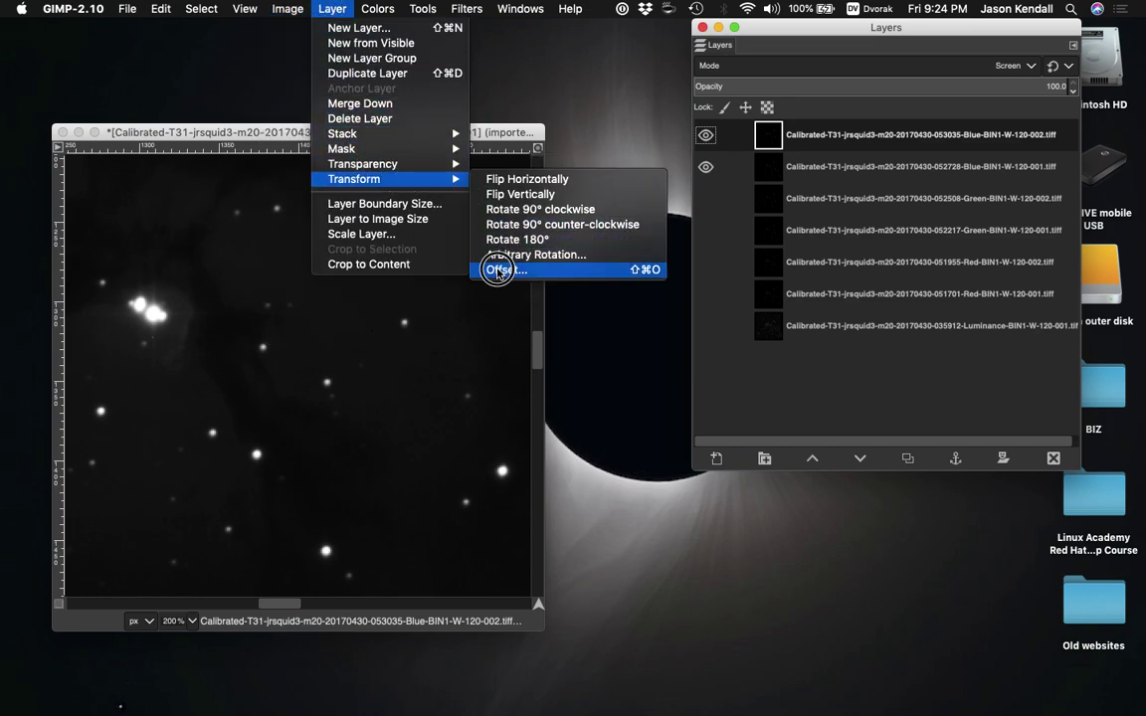
click(494, 269)
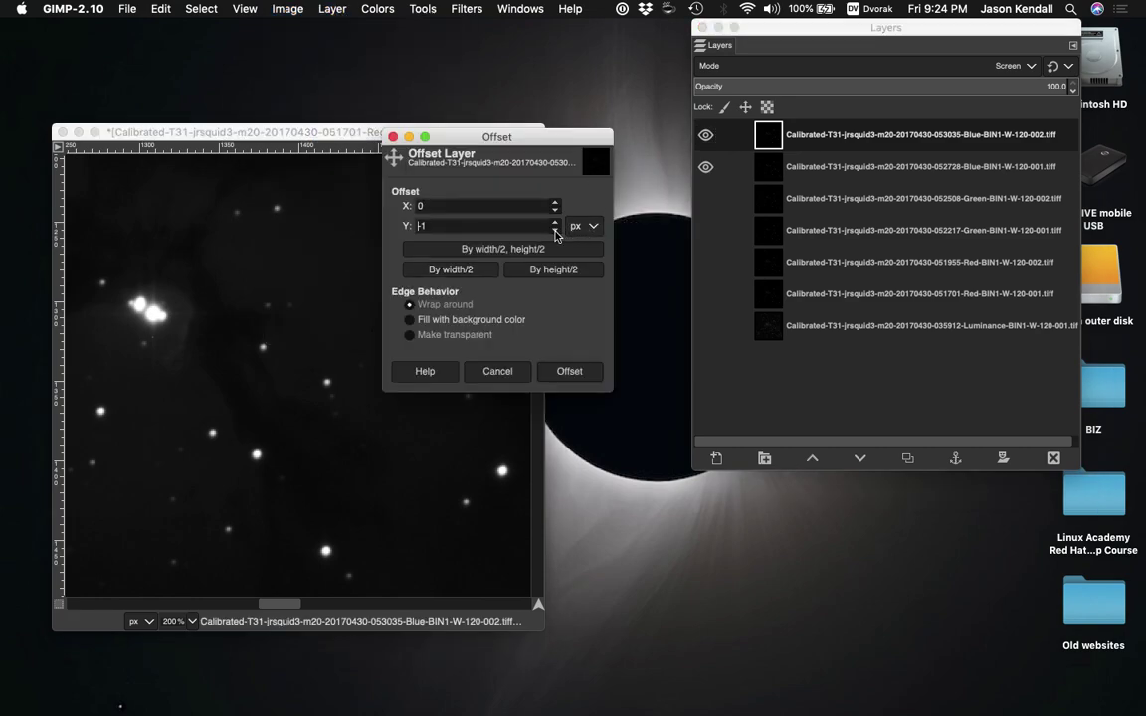
click(576, 367)
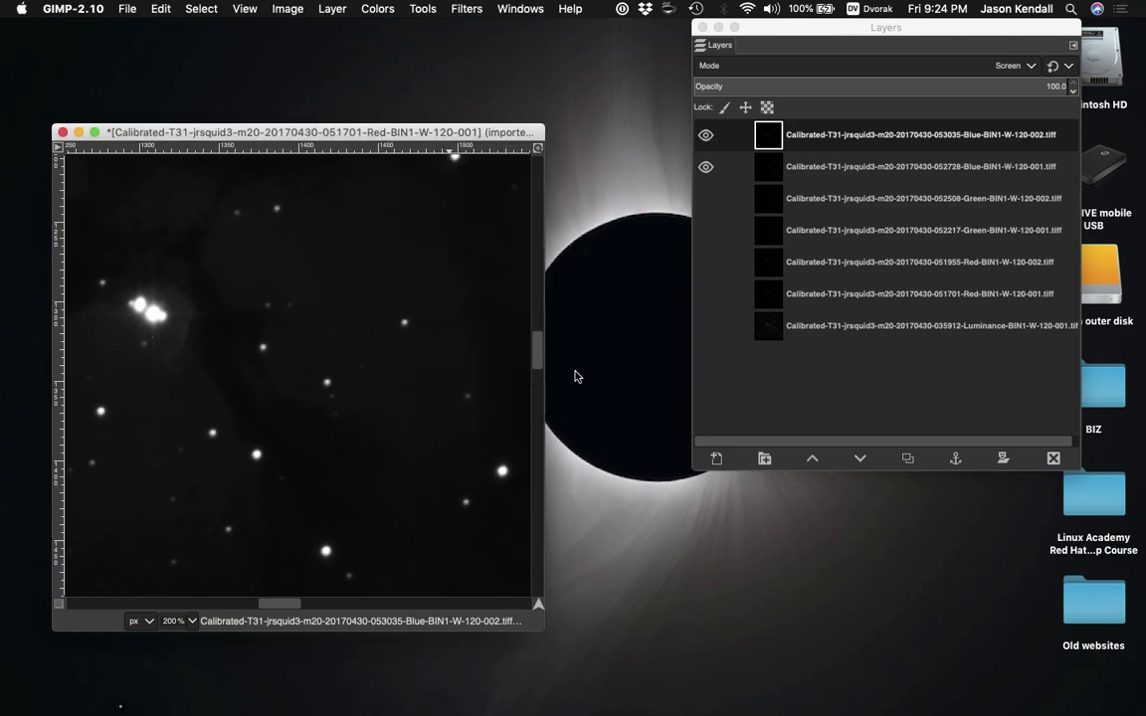
click(705, 136)
click(705, 136)
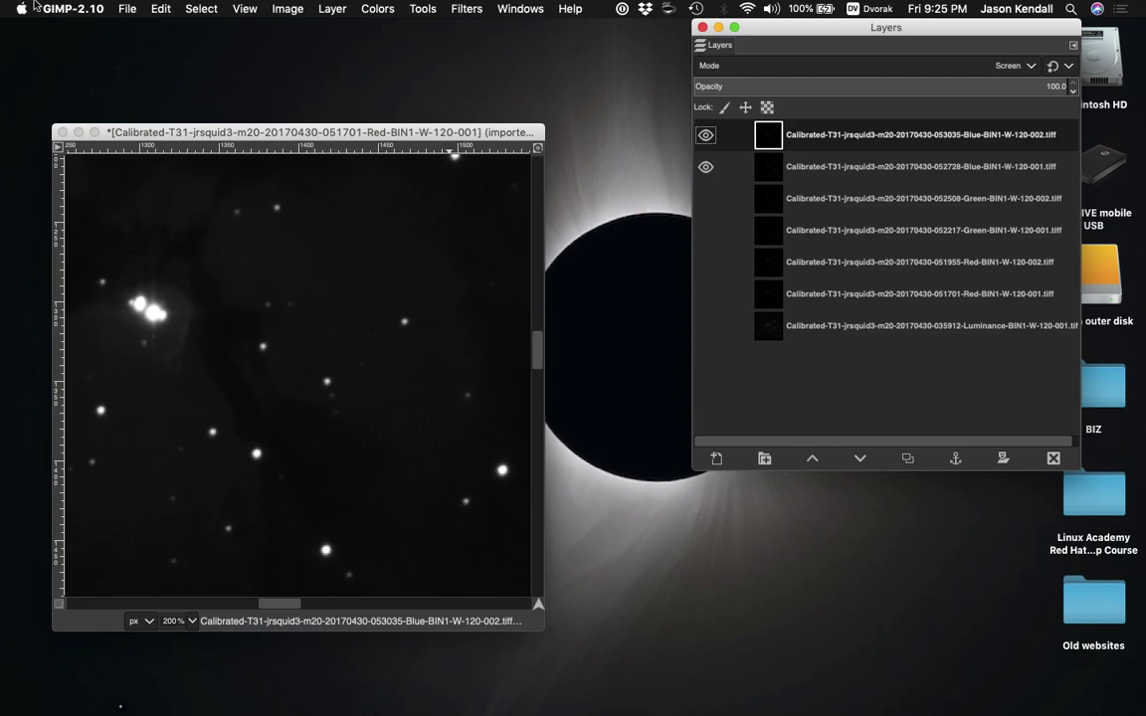
click(331, 11)
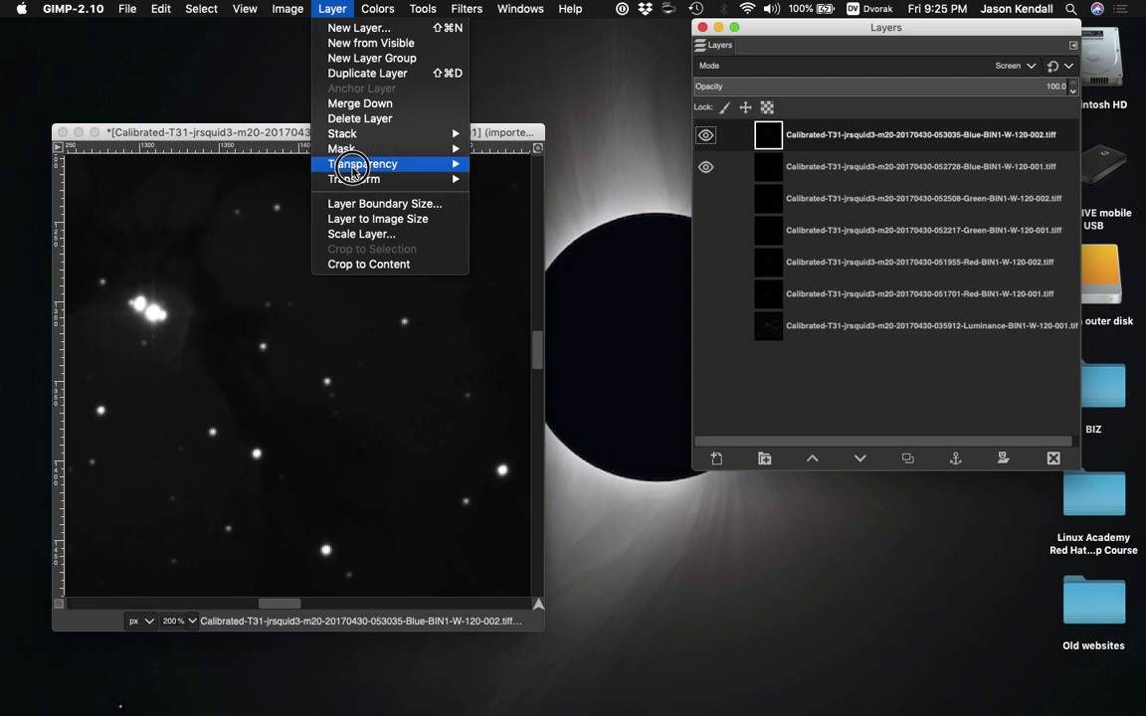
mouse_move(353, 177)
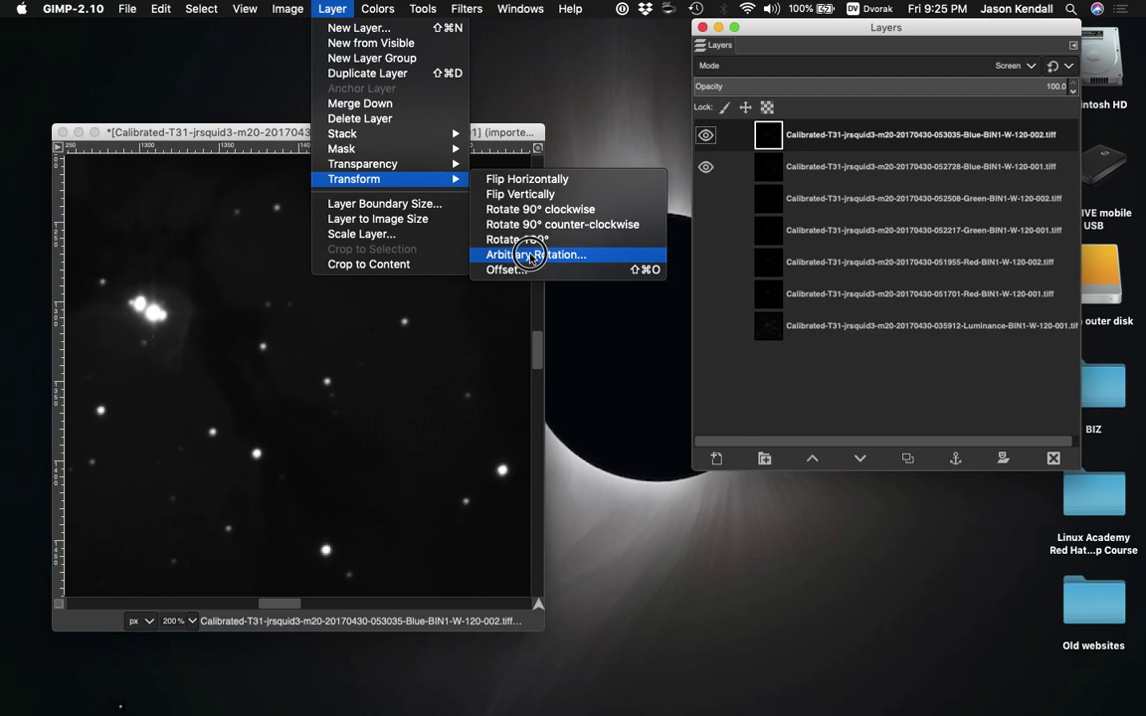
click(332, 8)
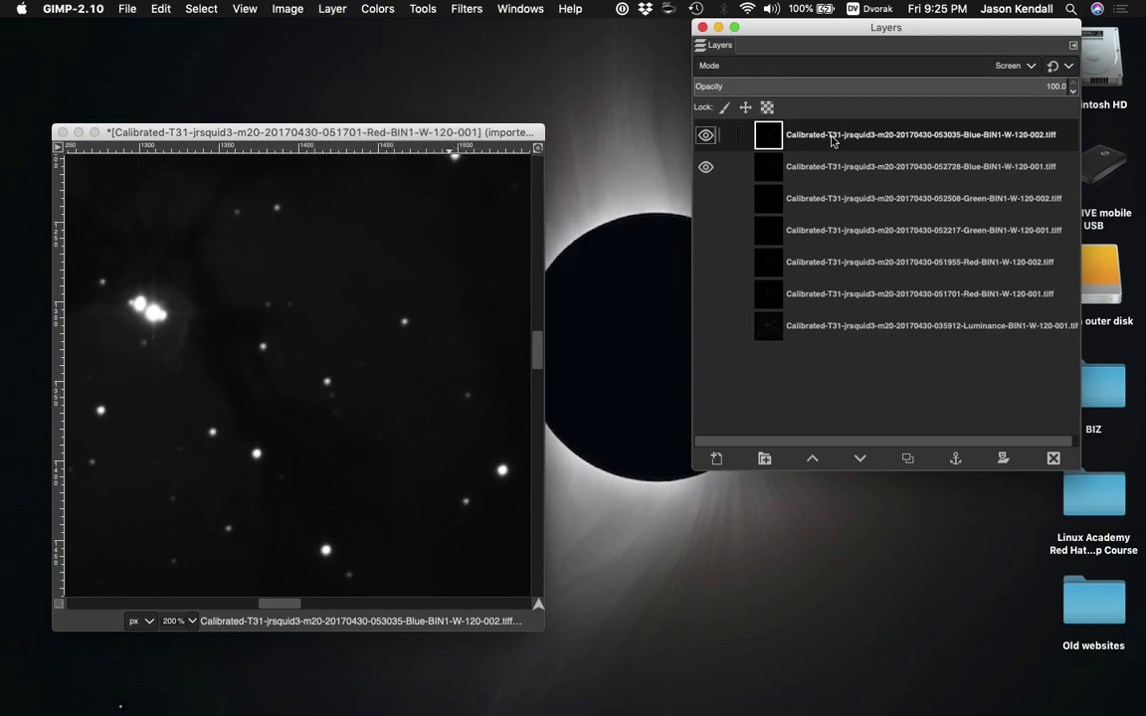
Colorize the Blue 053035 layer with a pure blue tint, 0000ff (R 0, G 0, B 100)
click(378, 8)
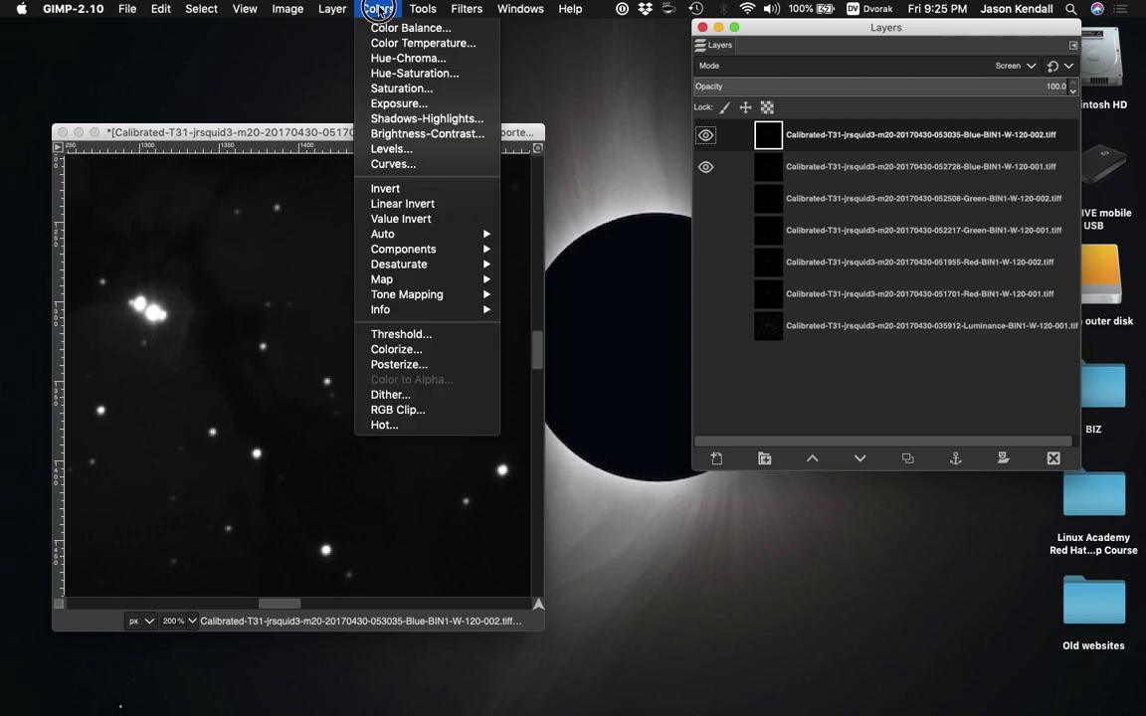
click(391, 349)
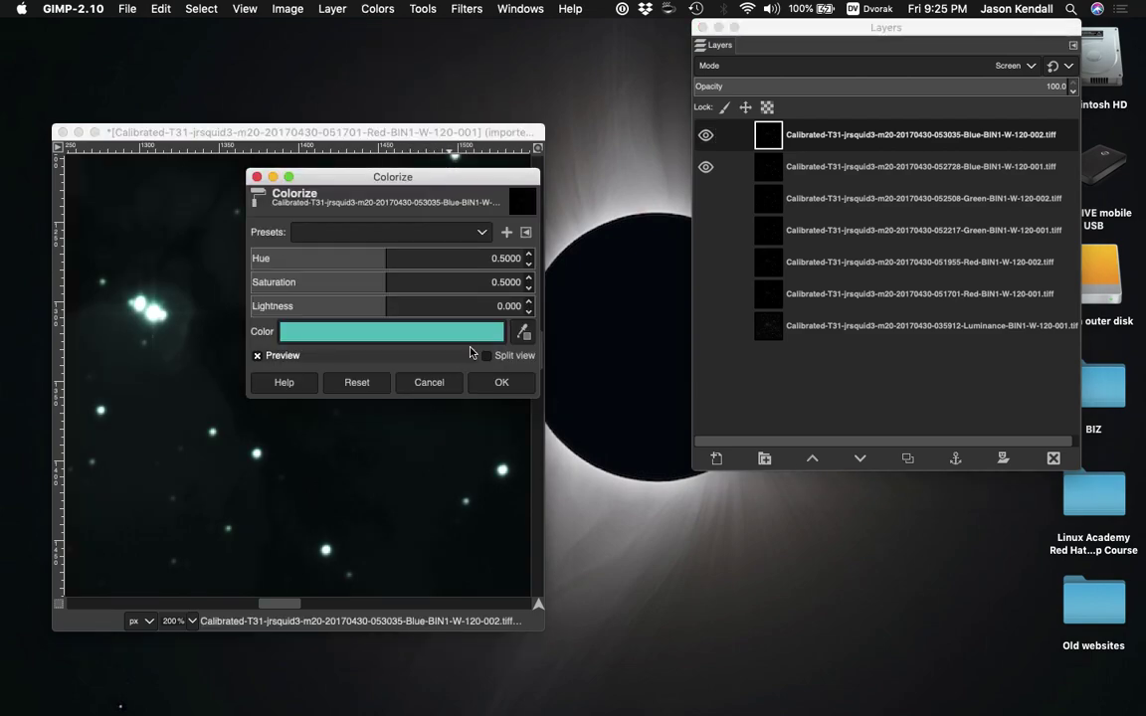
click(471, 338)
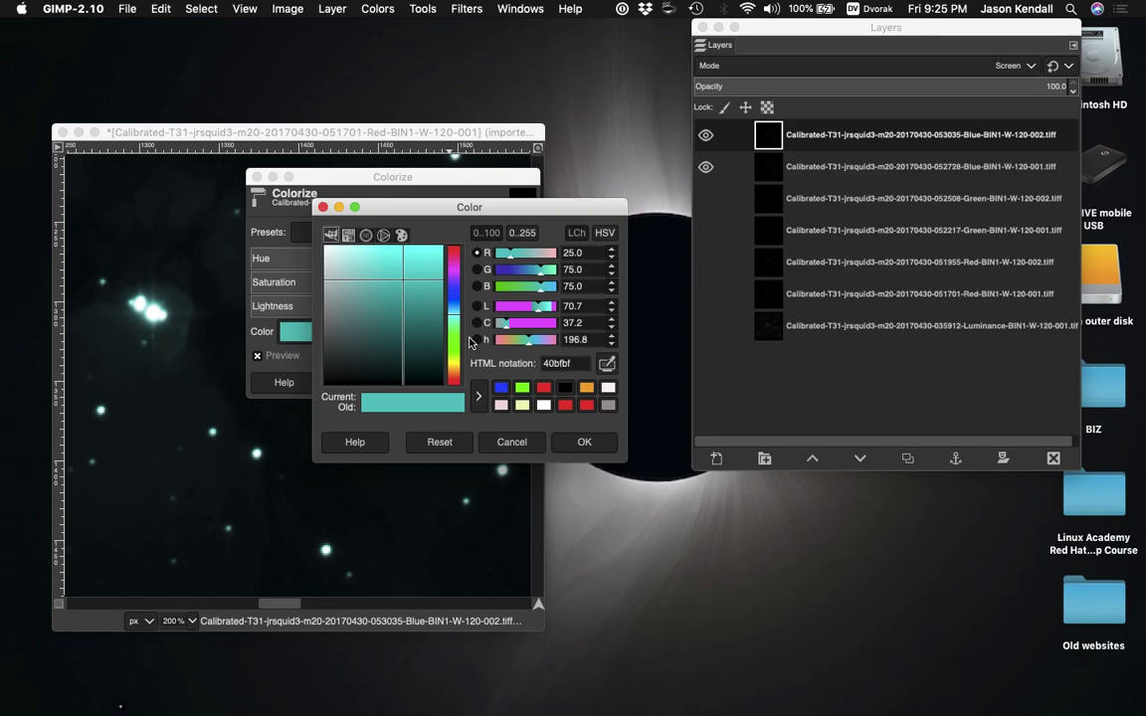
click(502, 387)
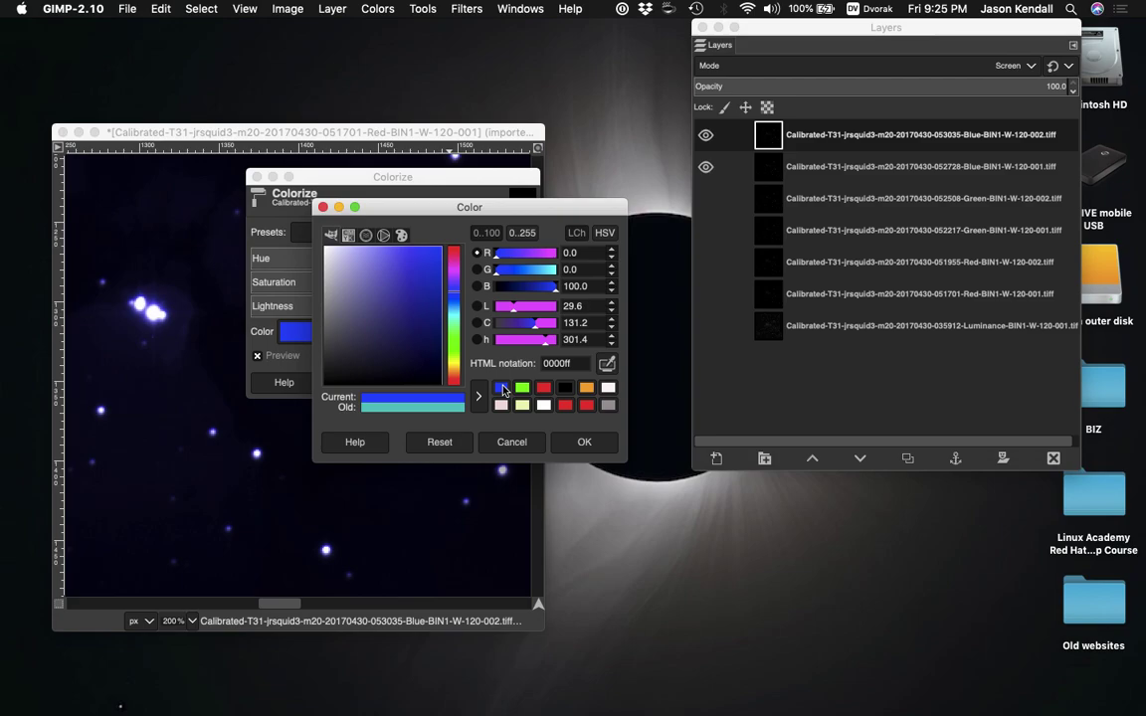
mouse_move(511, 271)
mouse_down()
mouse_move(540, 279)
mouse_move(497, 271)
mouse_move(494, 285)
mouse_move(487, 256)
mouse_move(545, 256)
mouse_move(490, 263)
mouse_up()
mouse_move(556, 297)
mouse_down()
mouse_move(519, 295)
mouse_move(578, 290)
mouse_up()
drag(537, 326, 507, 326)
drag(490, 326, 559, 287)
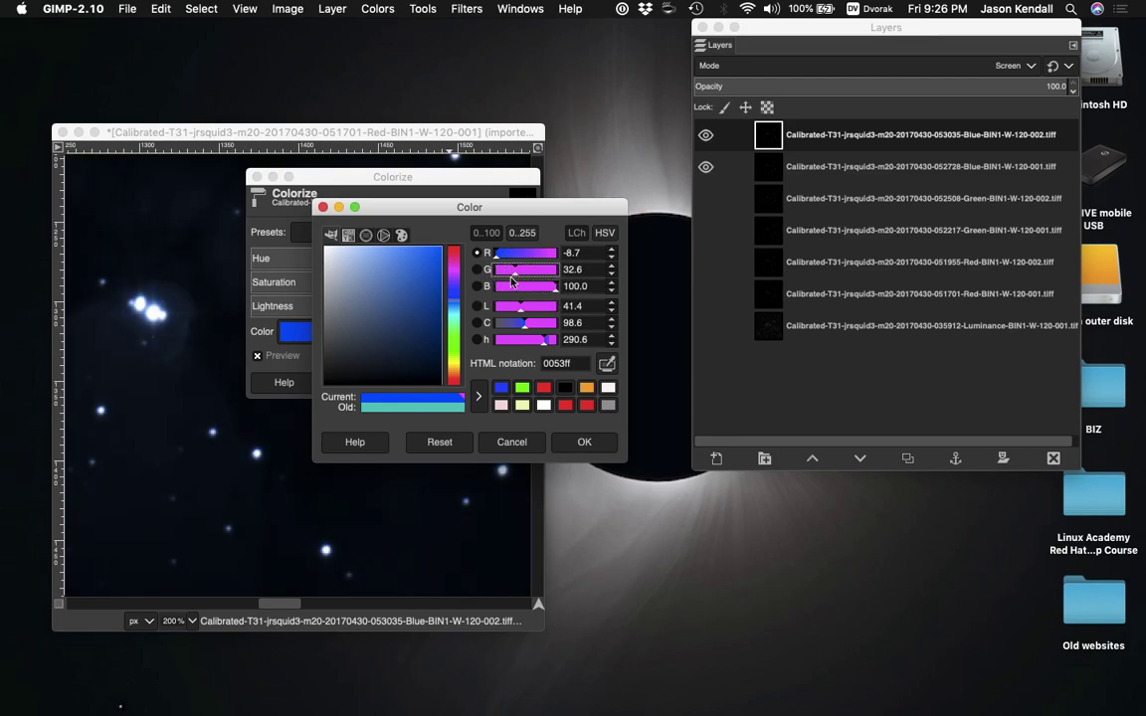
drag(511, 269, 497, 278)
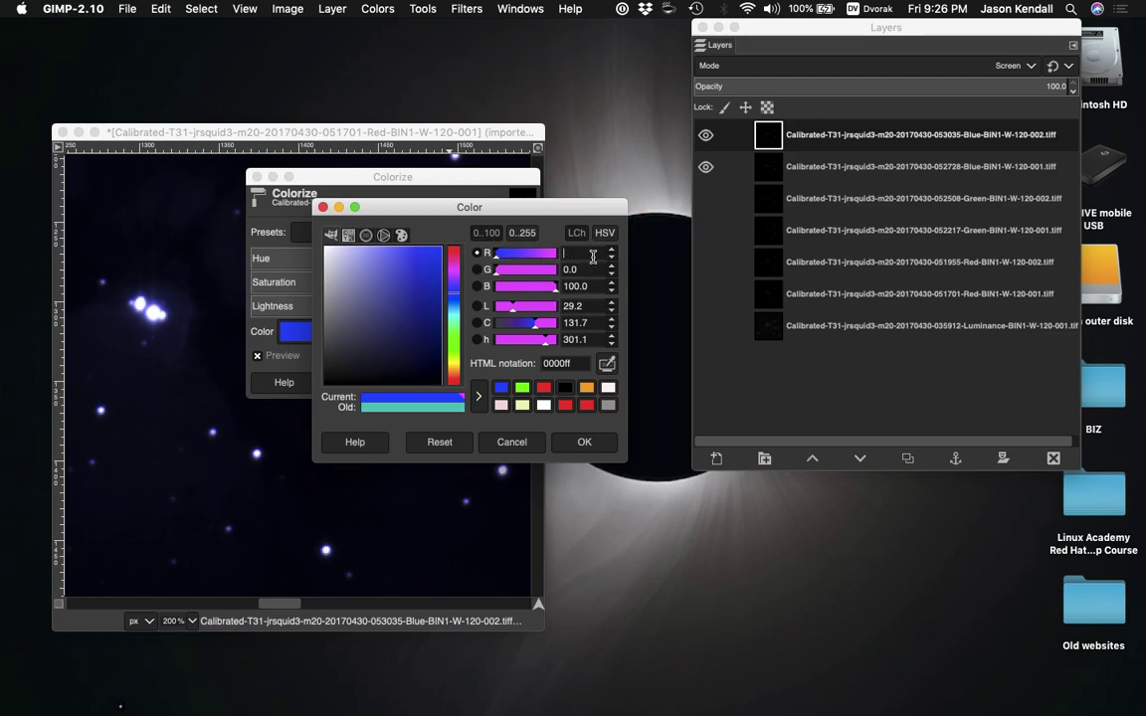
click(593, 268)
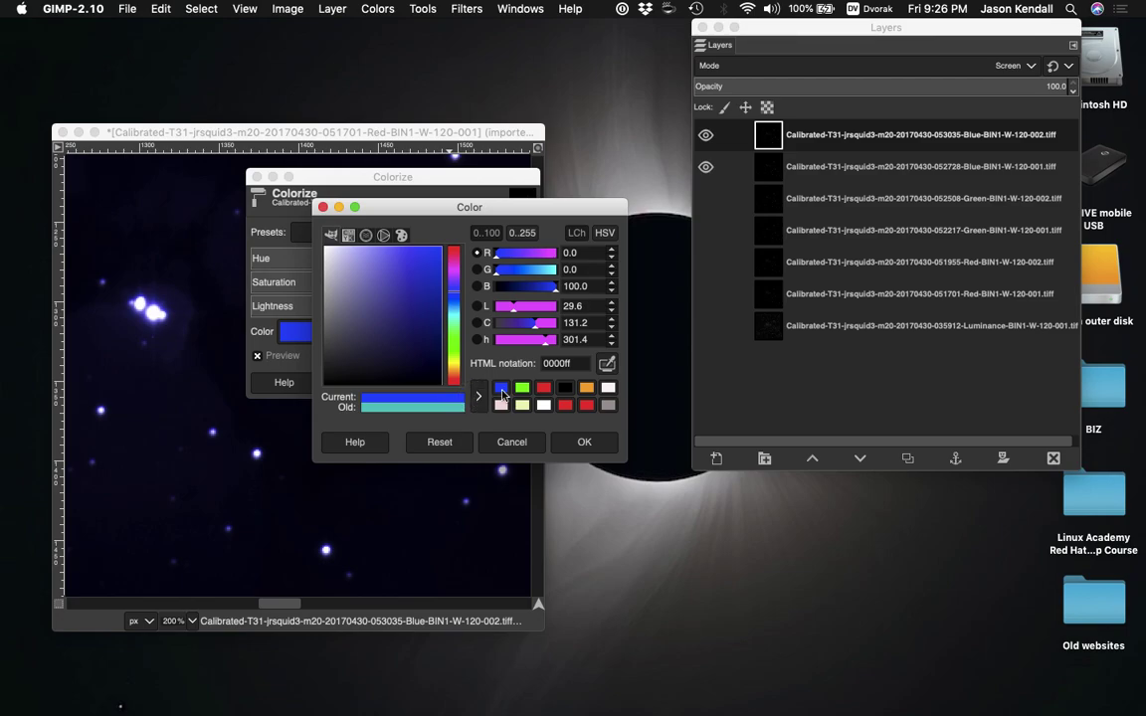
click(584, 442)
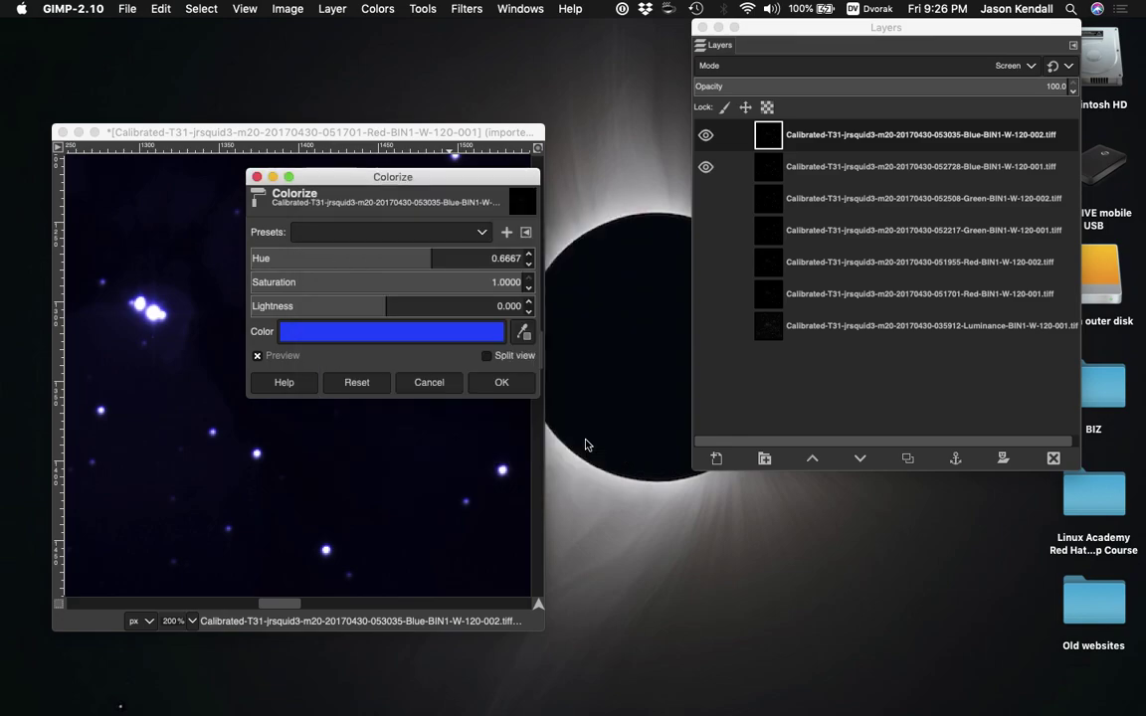
Finish tinting Blue-002, colorize Blue-001 pure blue (hue 0.6667, saturation 1.0), then hide Blue-002
click(497, 382)
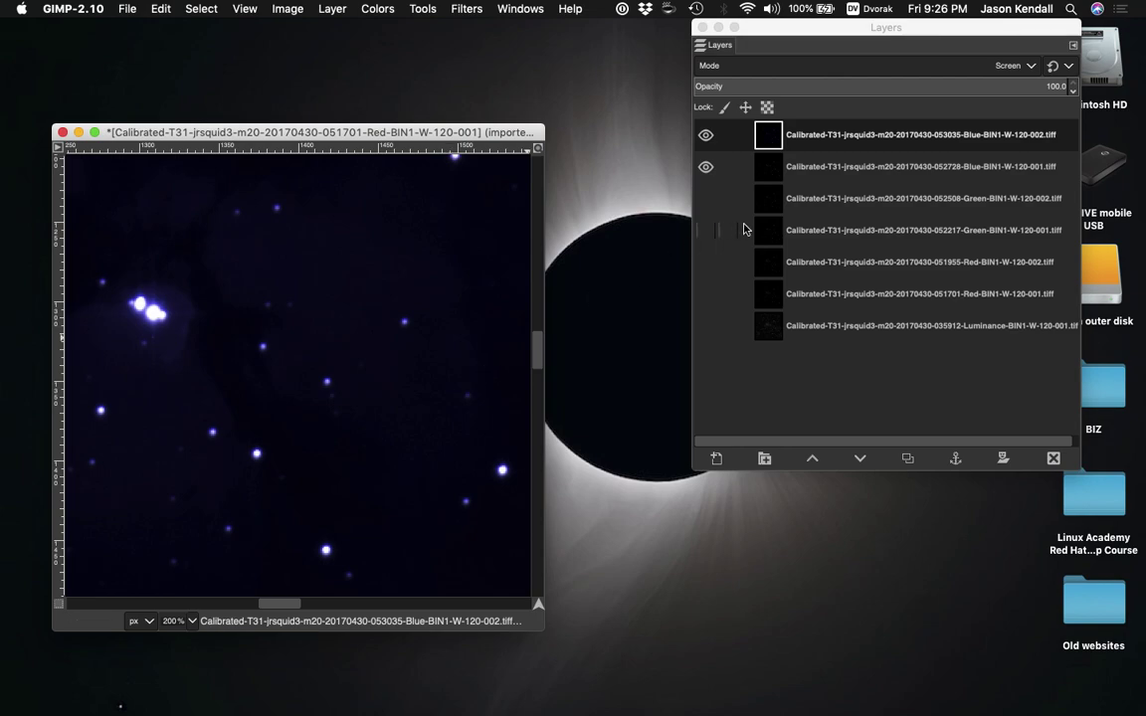
click(873, 172)
click(378, 8)
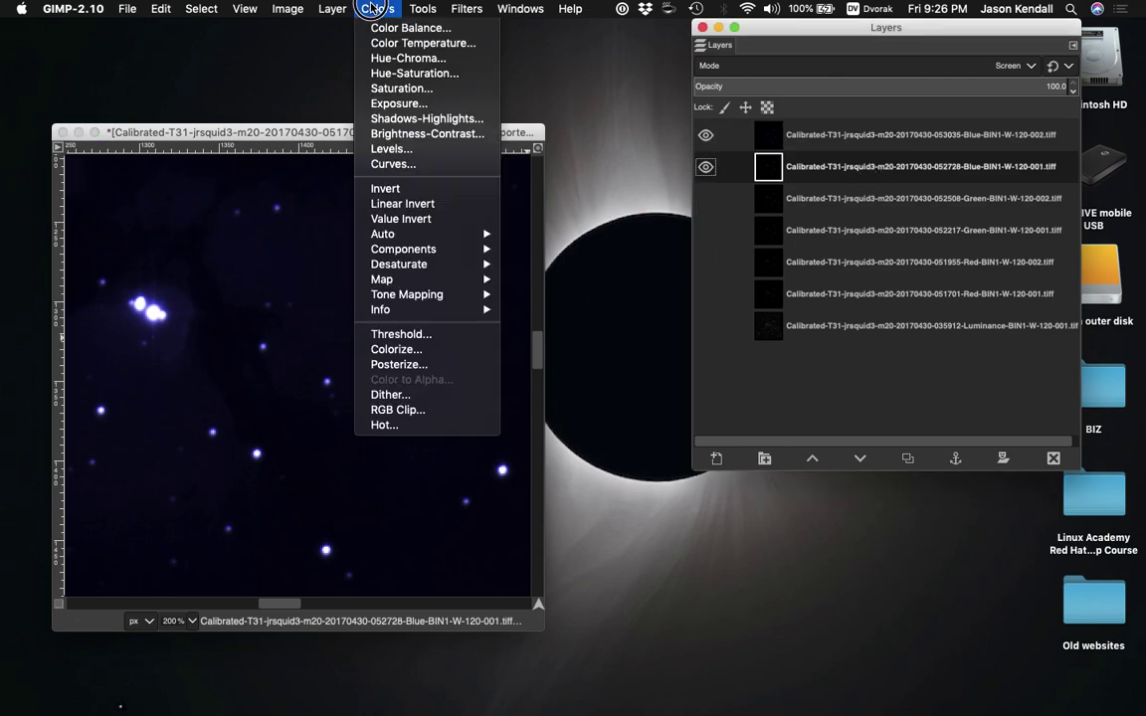
click(417, 350)
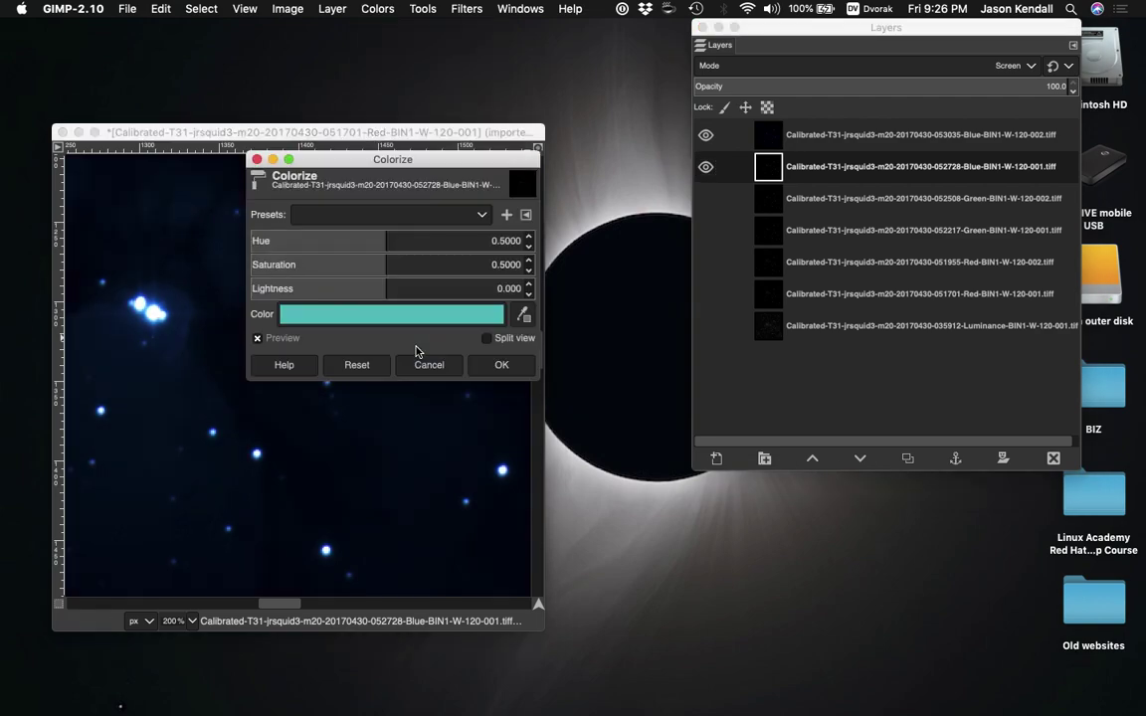
click(478, 316)
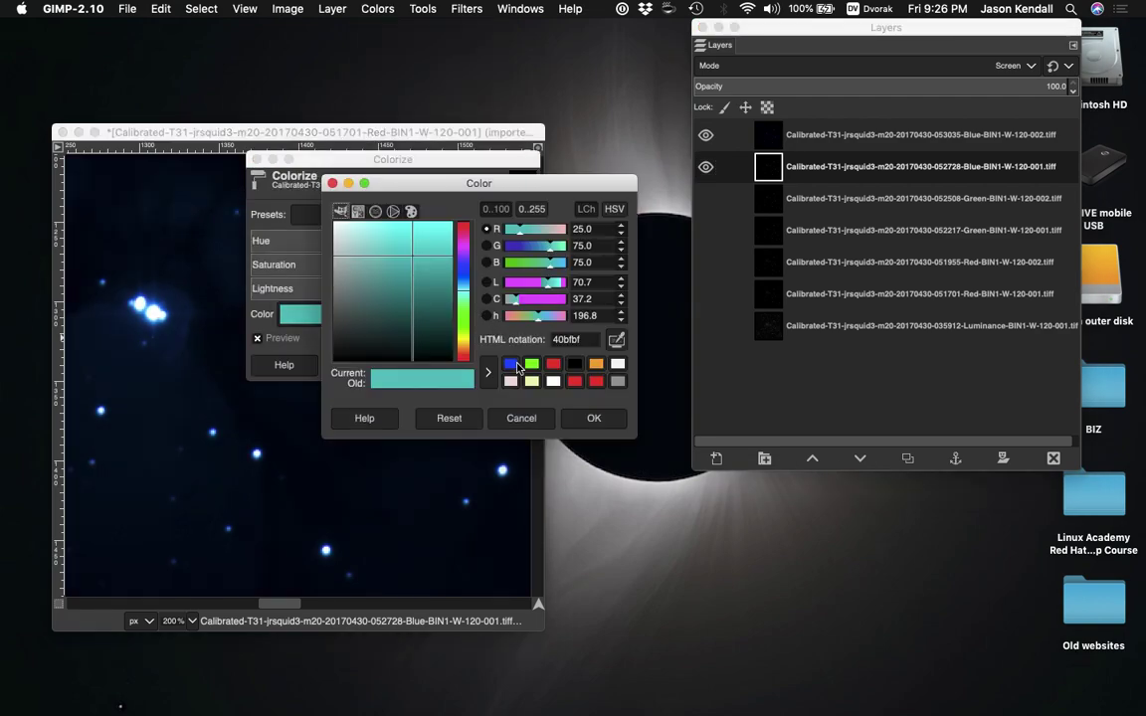
click(512, 365)
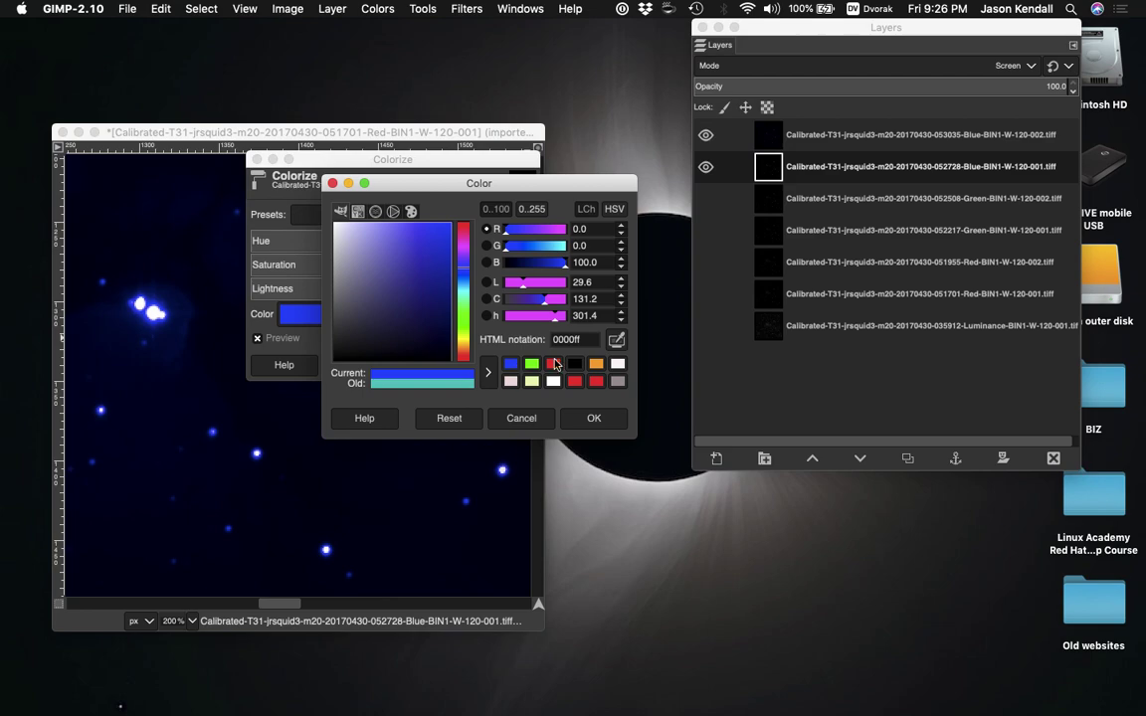
click(593, 417)
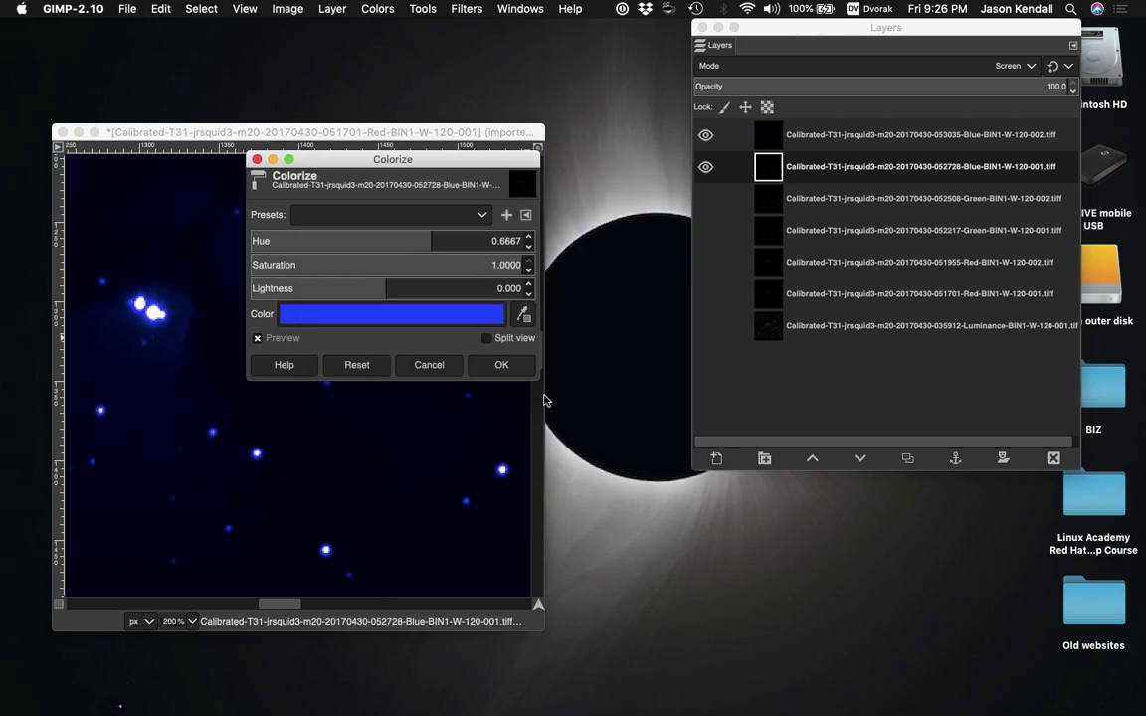
click(501, 365)
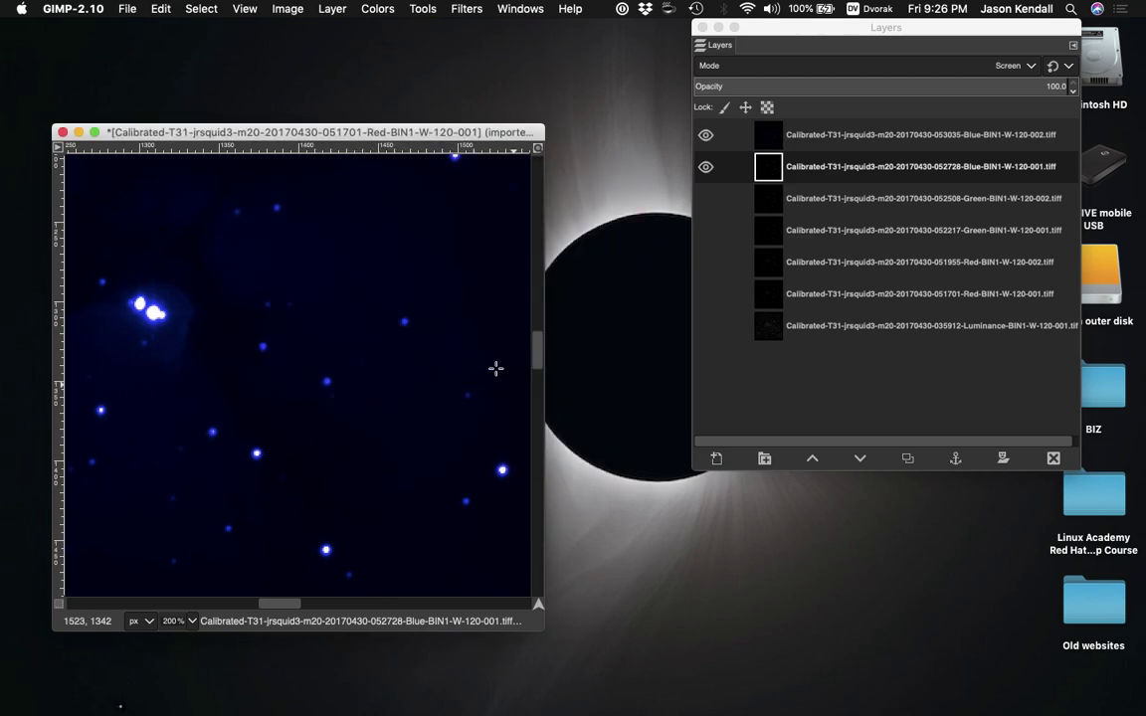
click(704, 141)
Hide Blue-001, then show Green-002 and colorize it pure green (00ff00), saving that colour
click(706, 166)
click(833, 204)
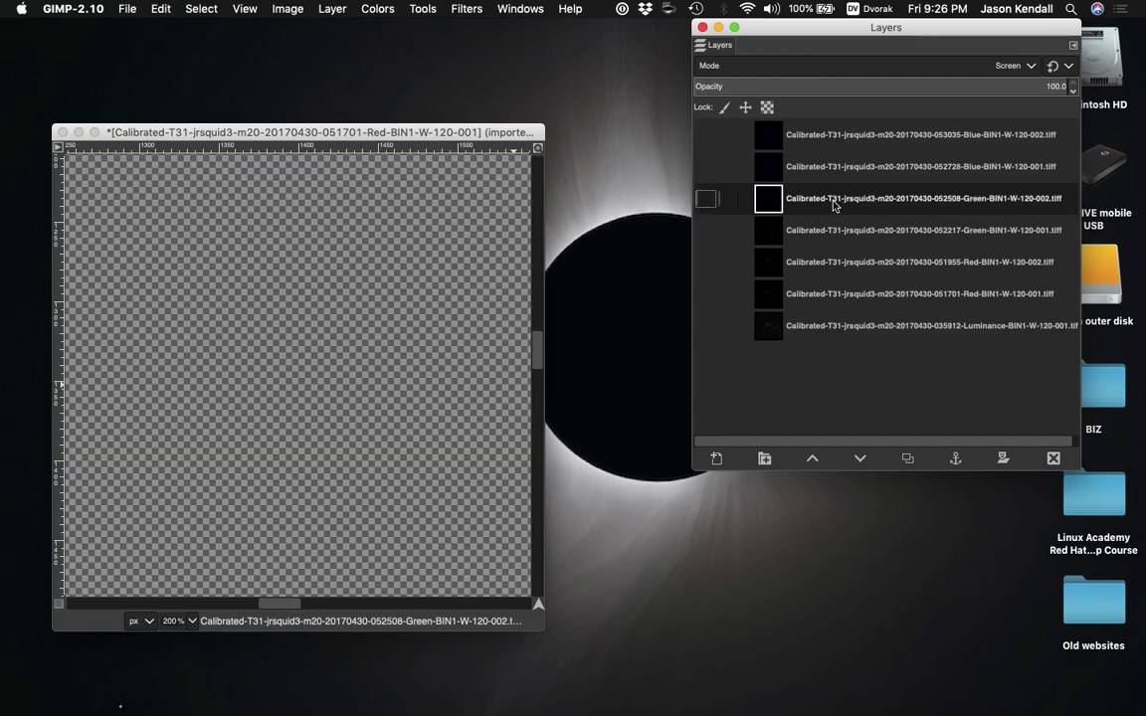
click(705, 200)
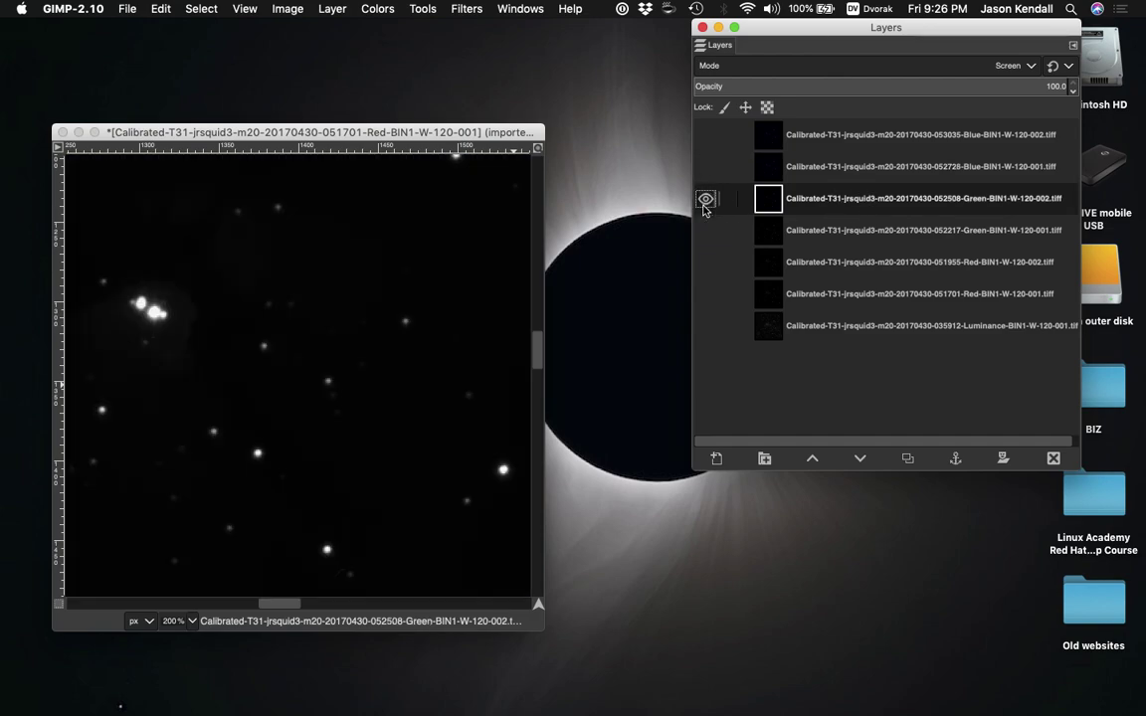
click(370, 10)
click(397, 350)
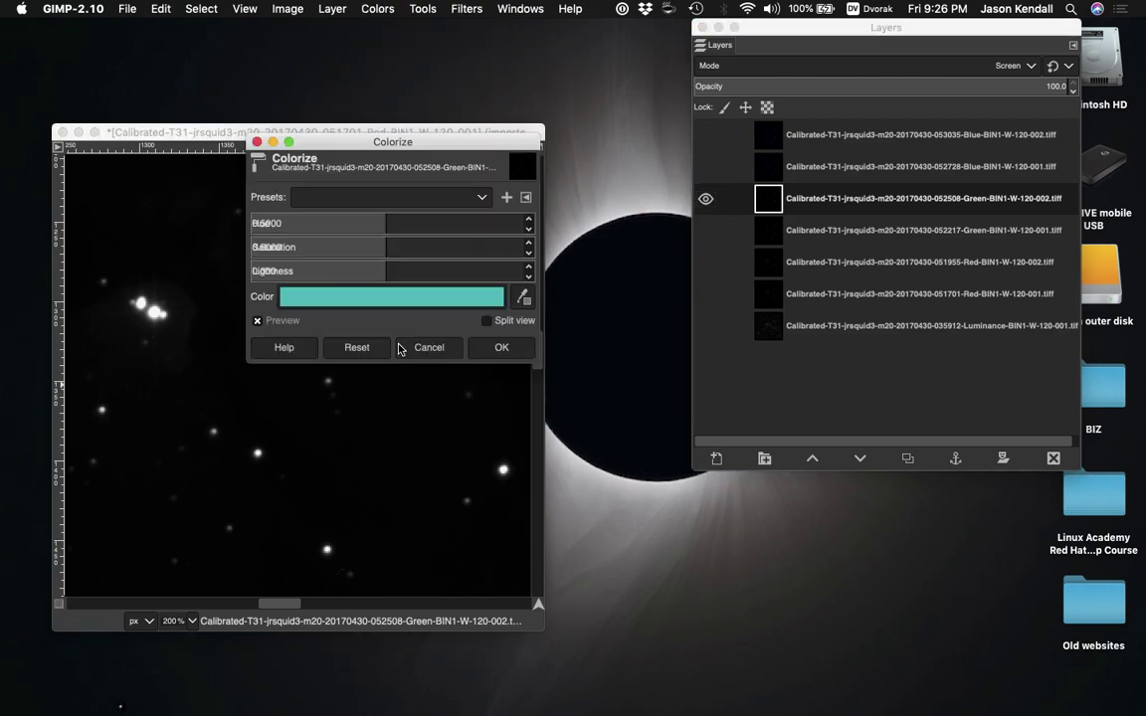
click(475, 299)
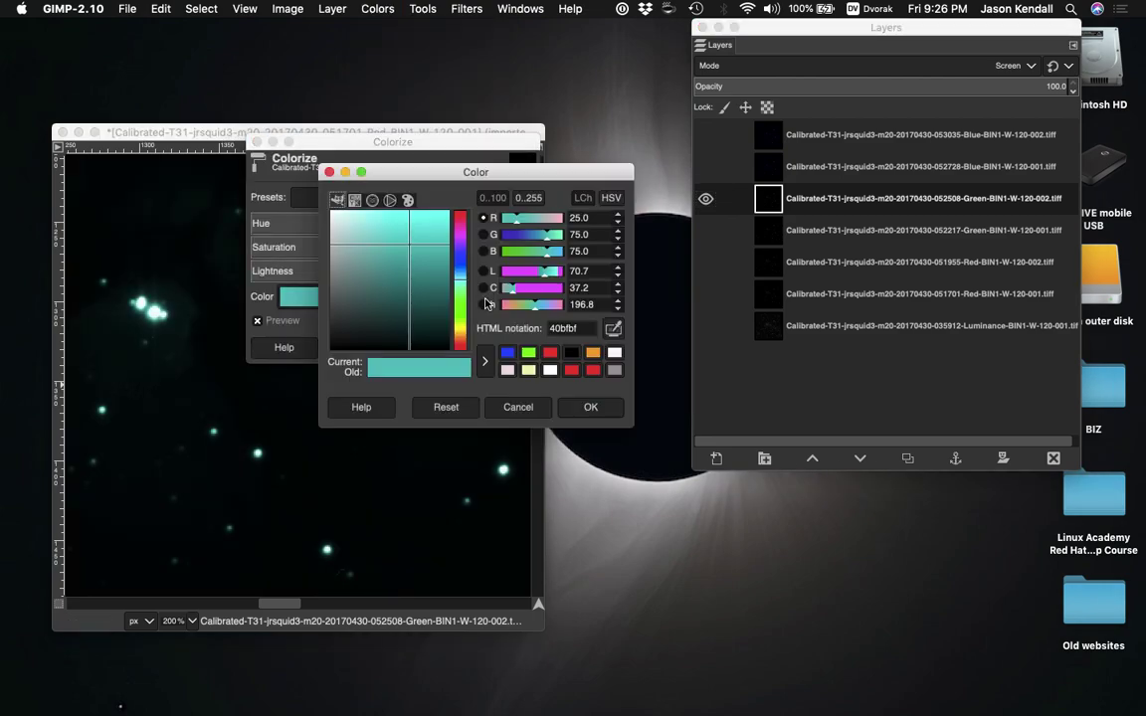
drag(545, 236, 495, 223)
drag(544, 255, 495, 254)
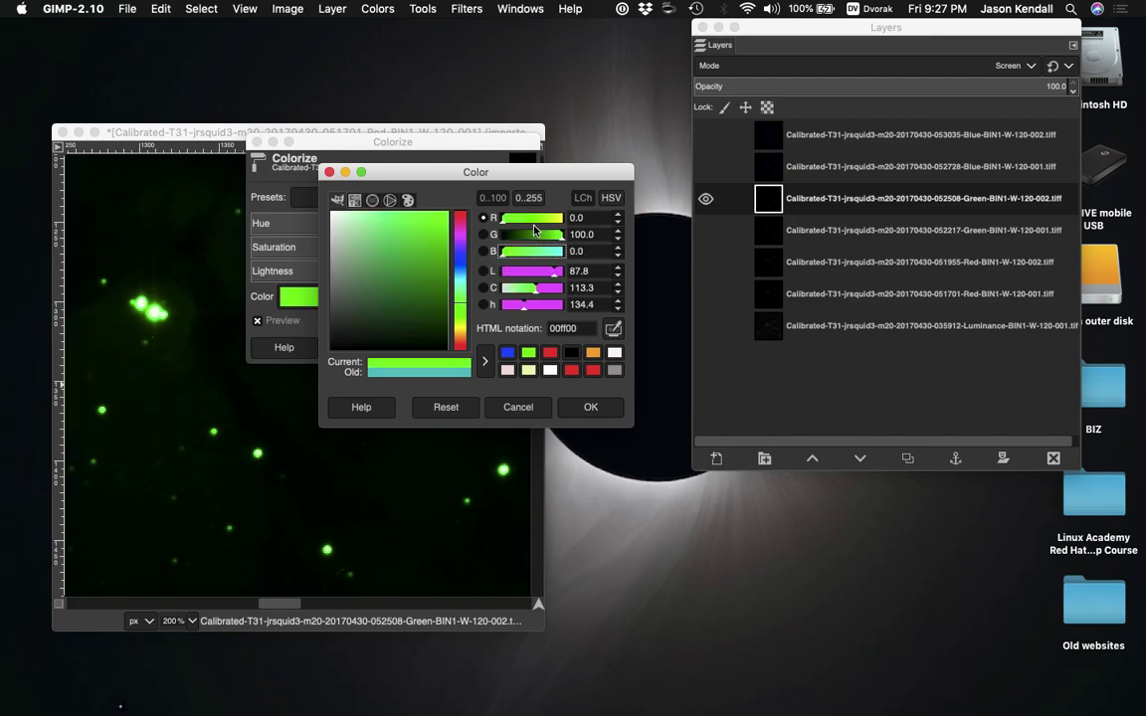
click(484, 363)
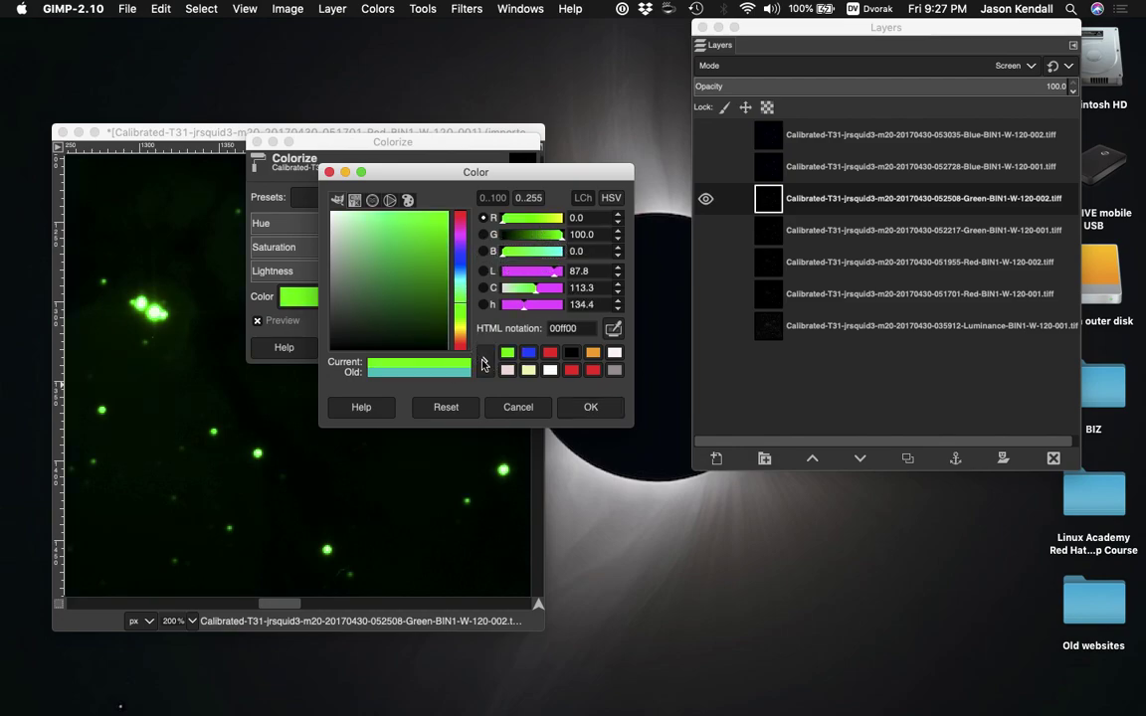
click(599, 404)
click(519, 347)
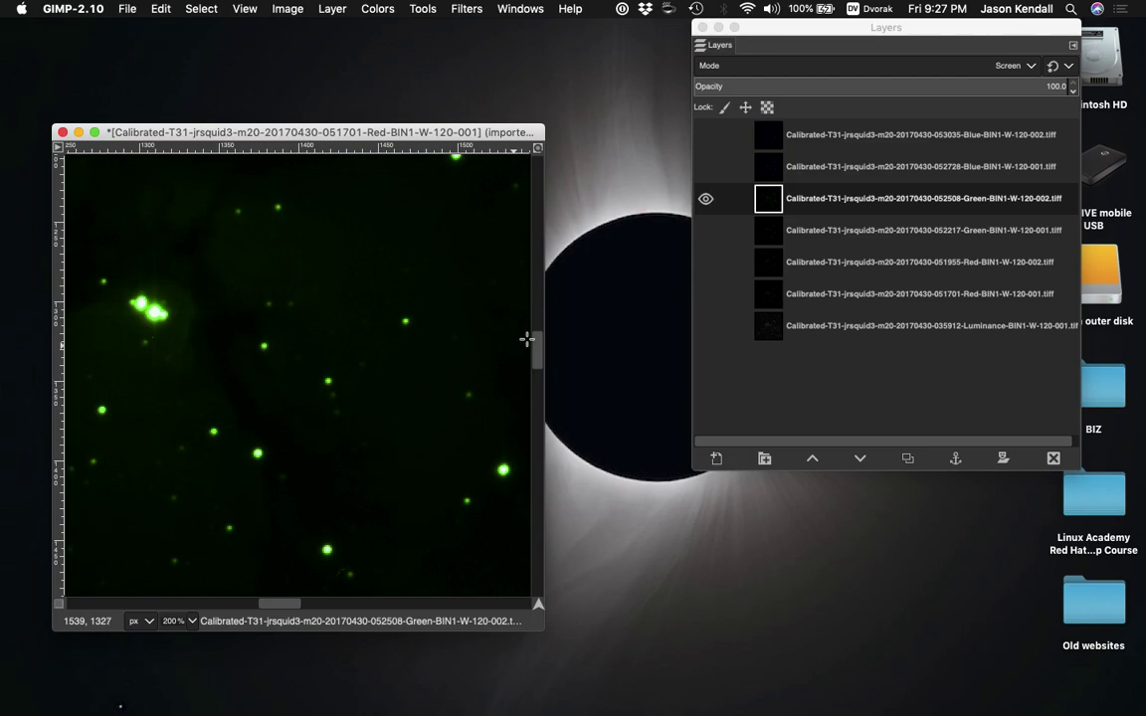
Colorize Green-001 with the saved pure green, then show and select Red-002
click(705, 198)
click(705, 230)
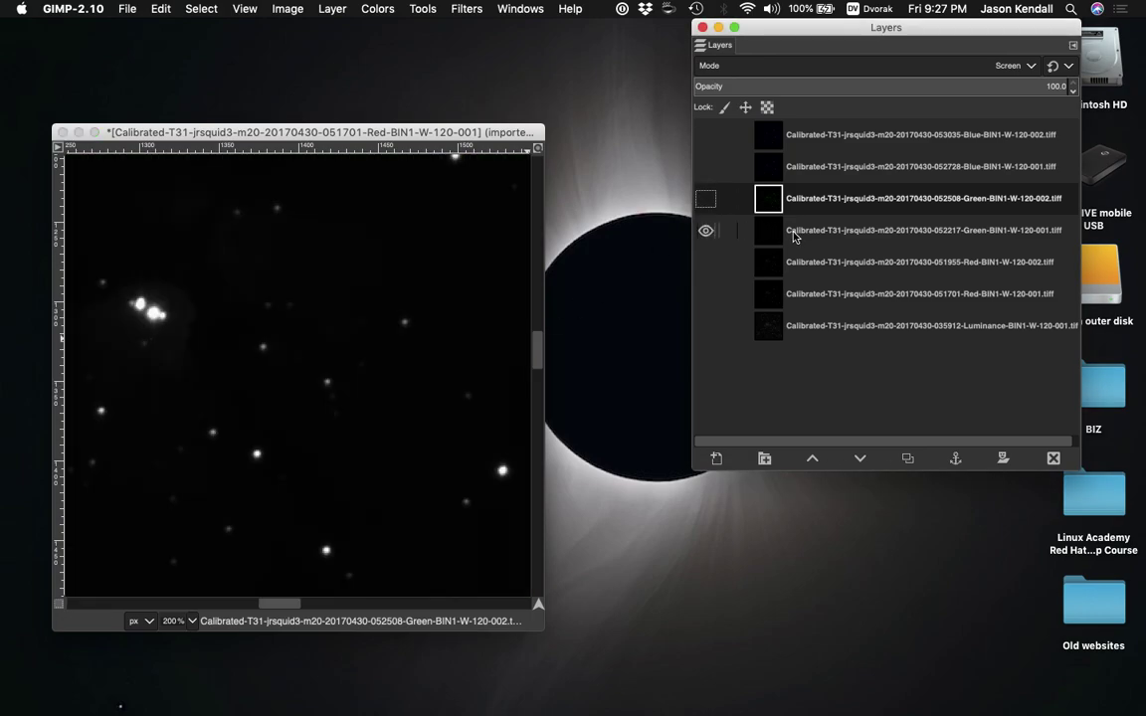
click(793, 236)
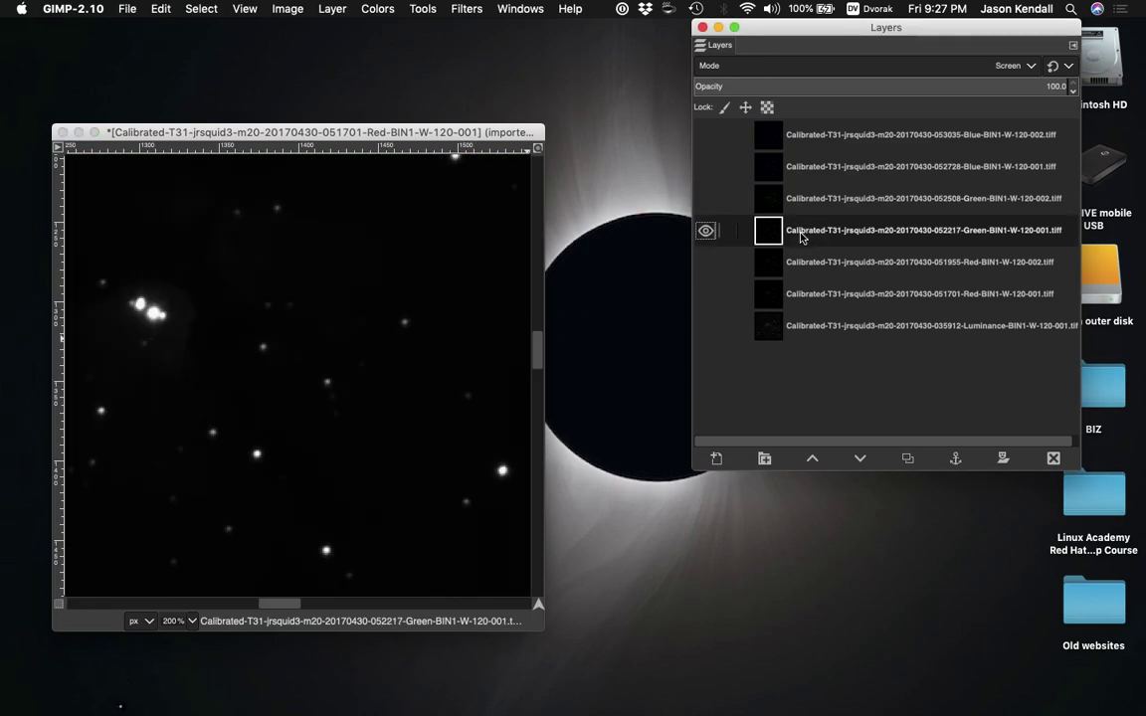
click(377, 9)
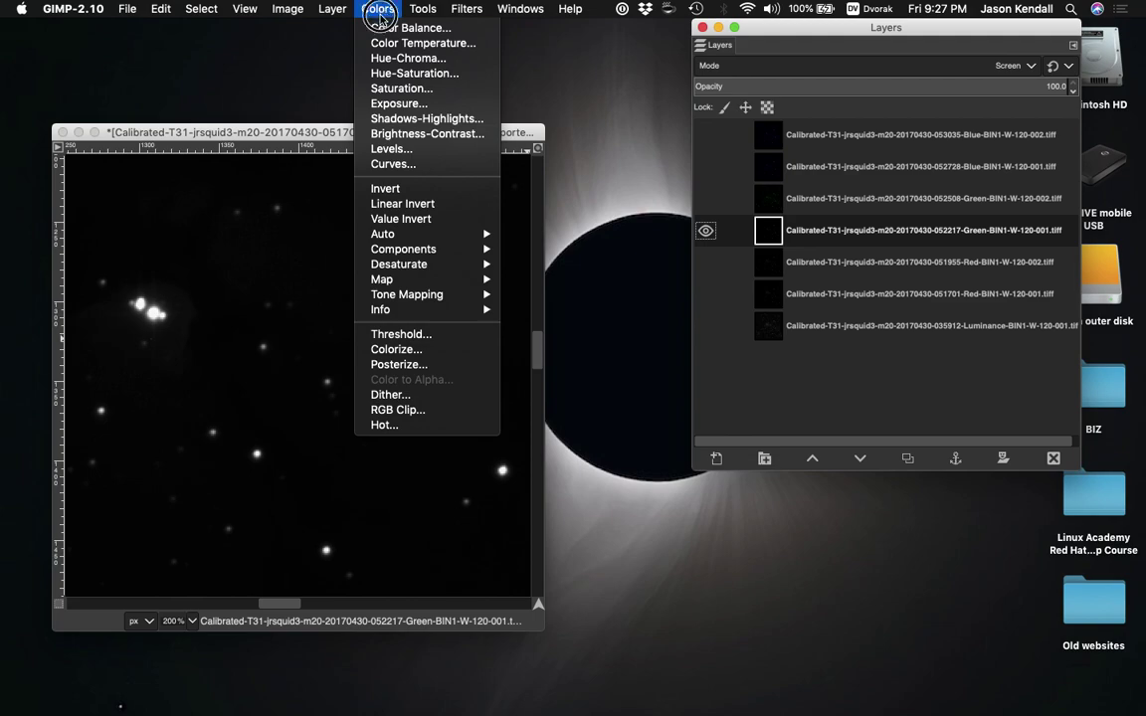
click(395, 349)
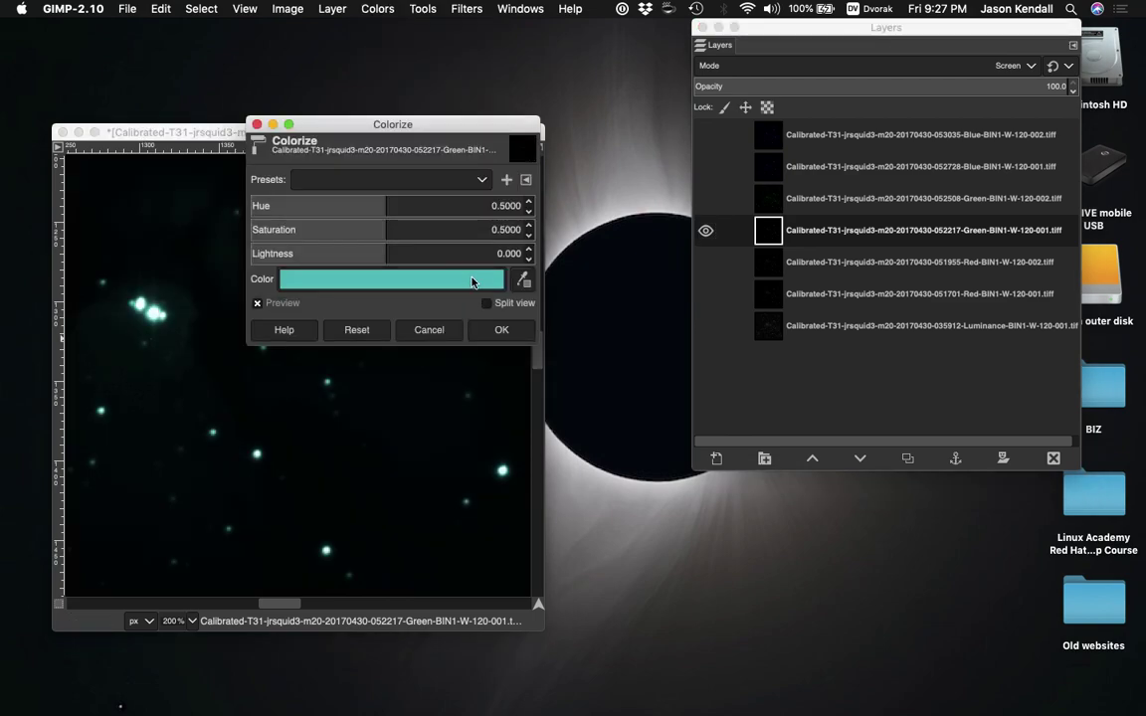
click(472, 282)
click(505, 329)
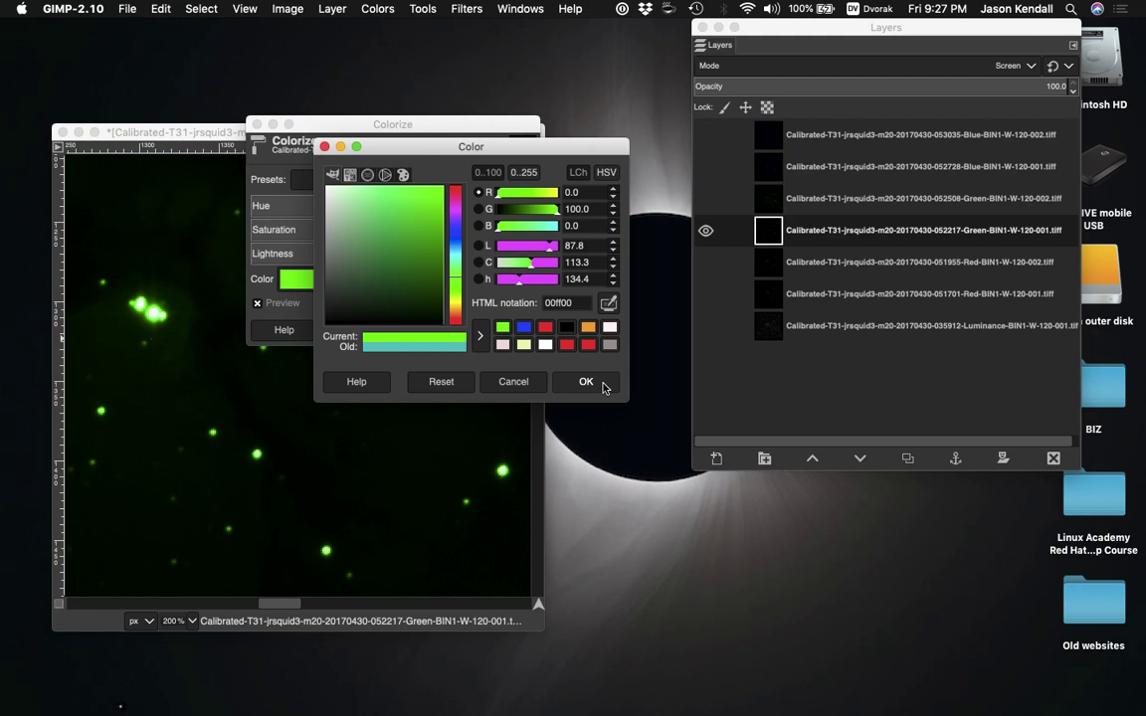
click(599, 386)
click(501, 328)
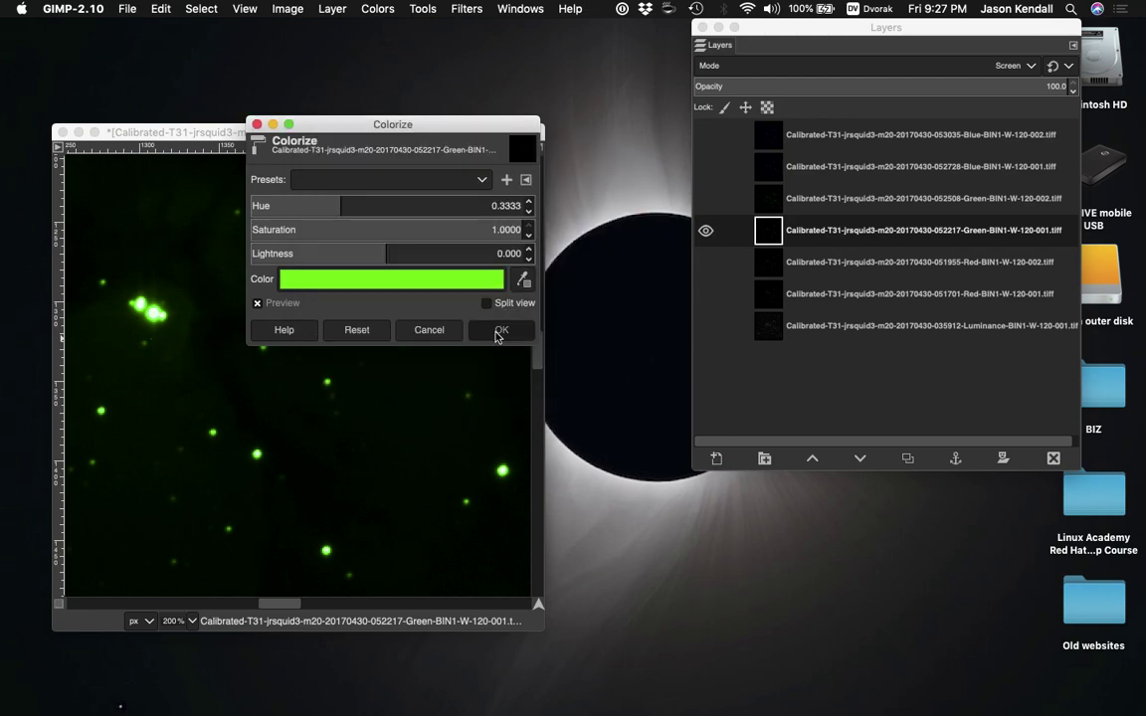
click(792, 261)
click(705, 262)
Hide Green-001 and colorize Red-002 pure red (ff0000), saving the colour
click(705, 229)
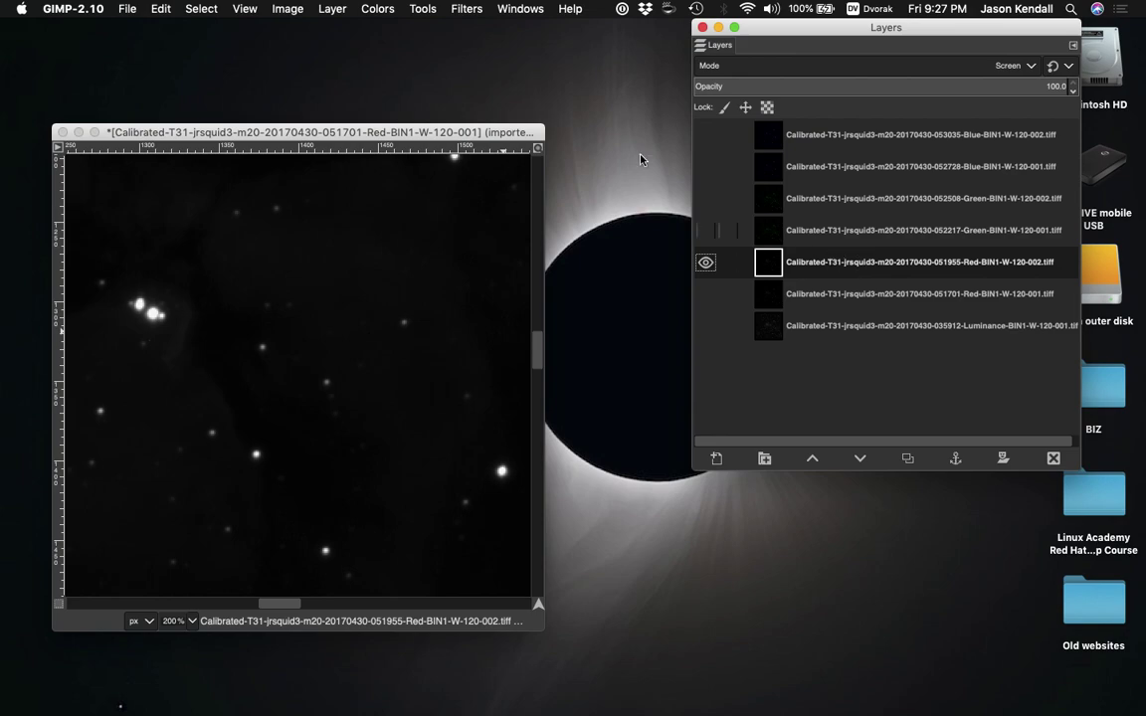
click(377, 8)
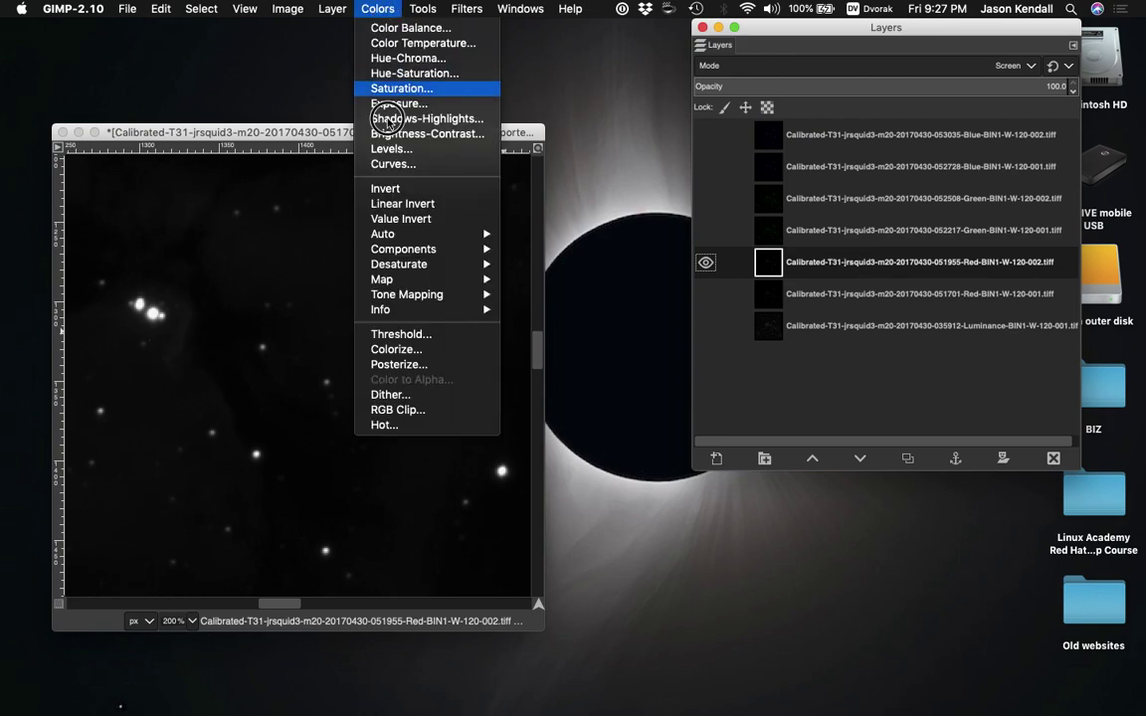
click(413, 349)
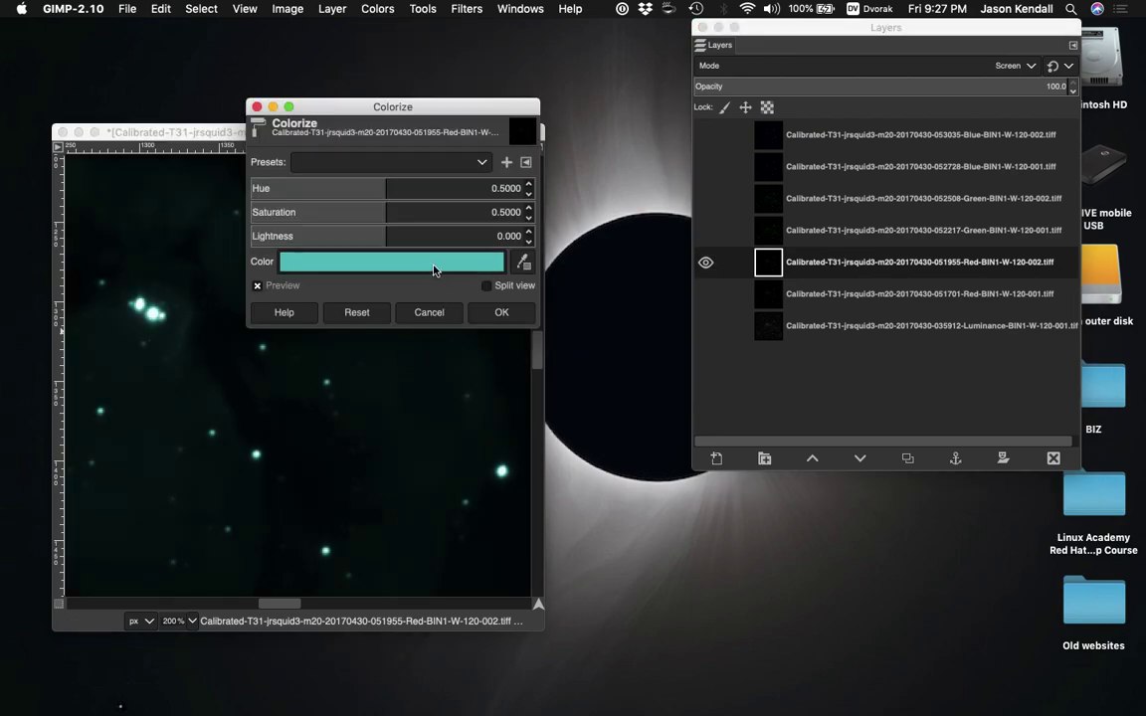
click(434, 264)
drag(474, 185, 399, 209)
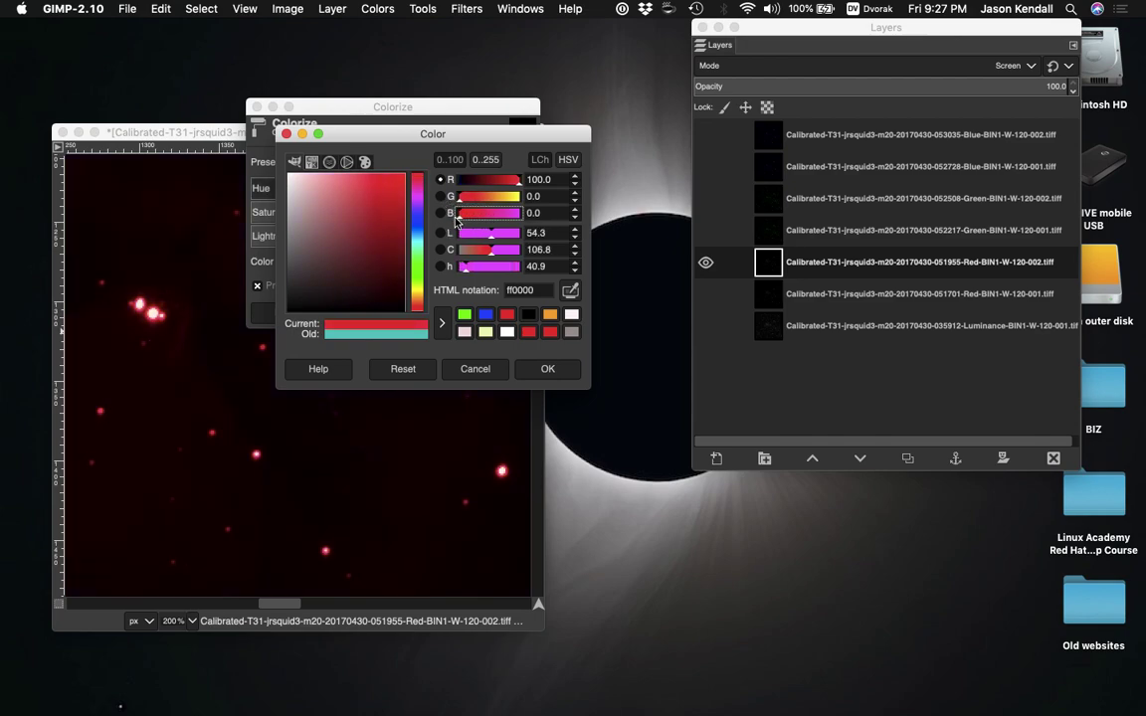
click(440, 324)
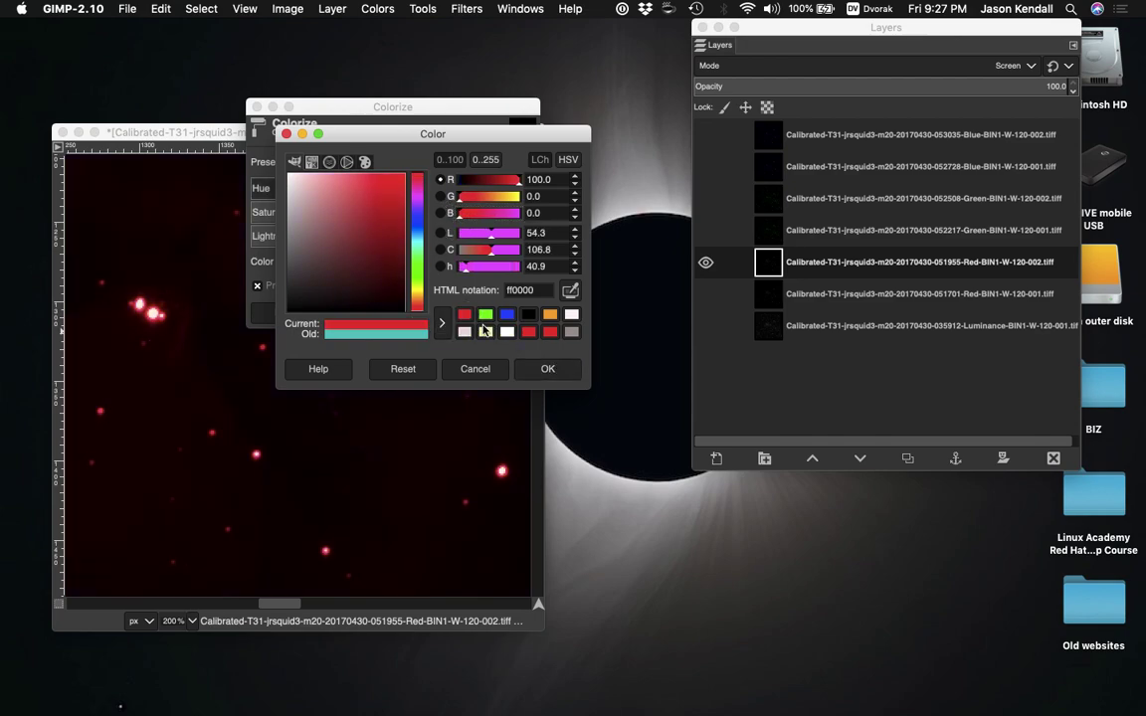
click(546, 366)
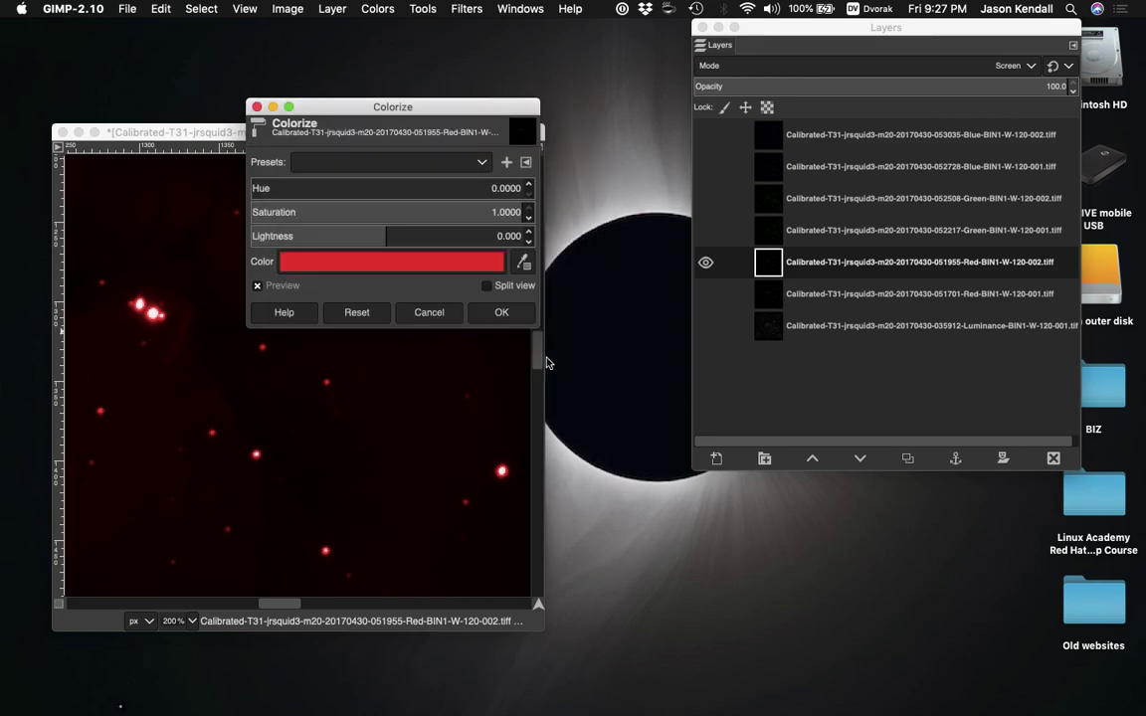
click(502, 313)
Hide Red-002, then show Red-001 and colorize it with the same pure red
click(705, 263)
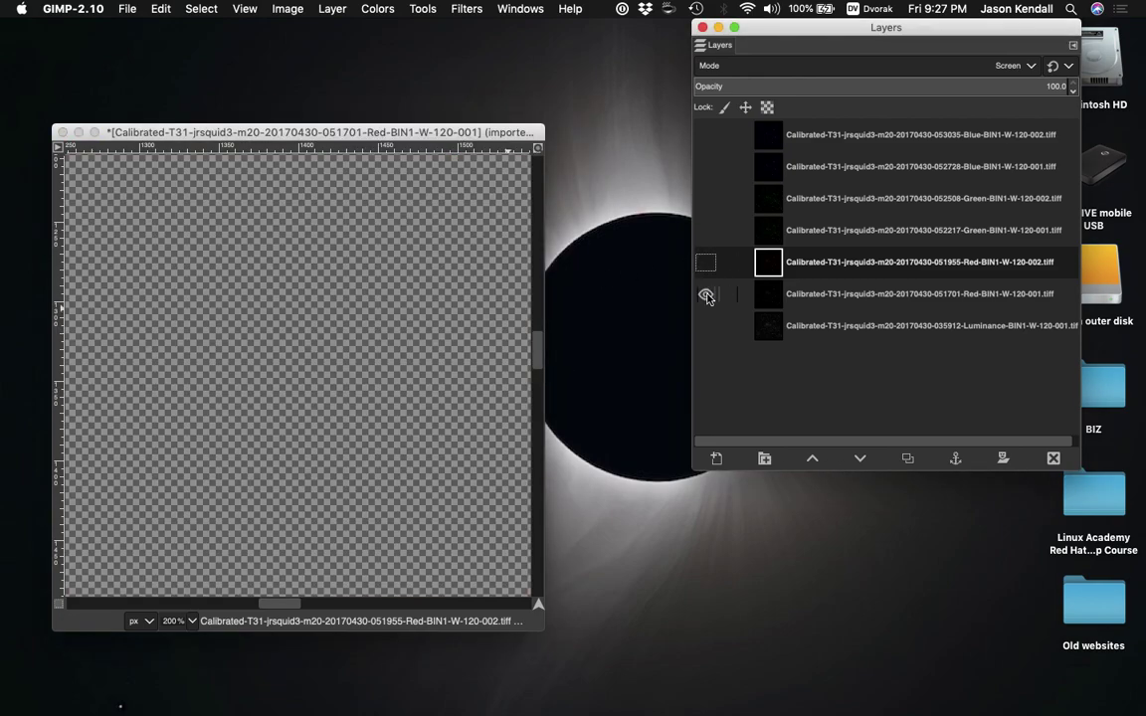
click(704, 294)
click(818, 294)
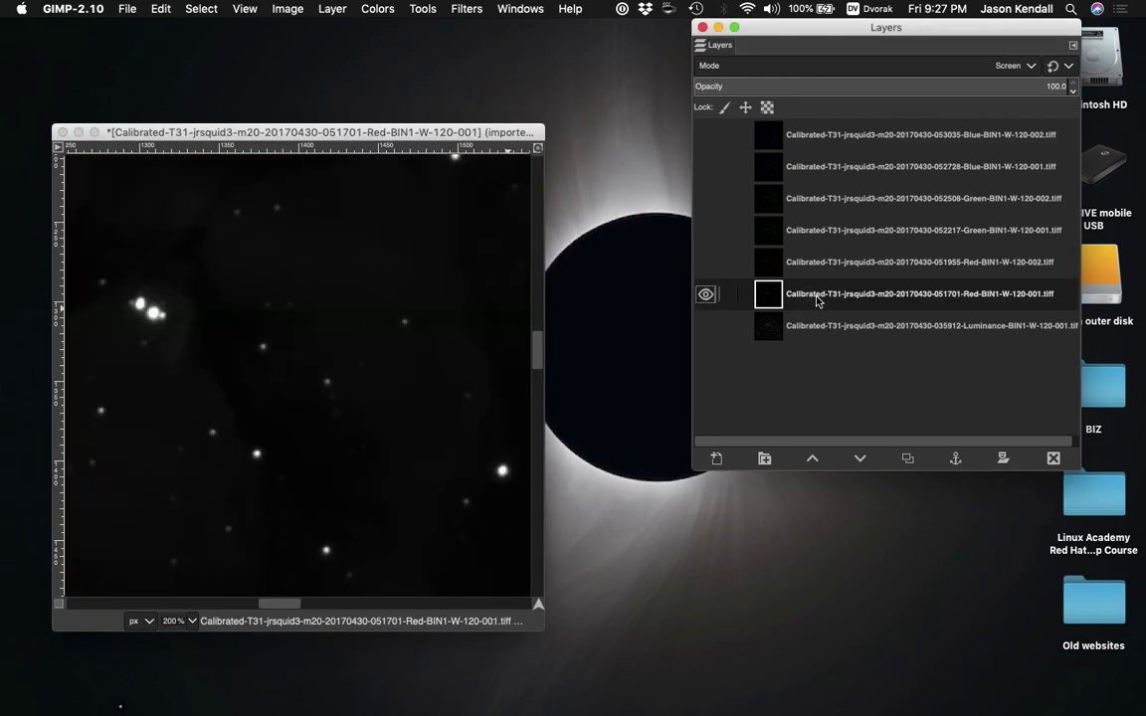
click(377, 8)
click(403, 349)
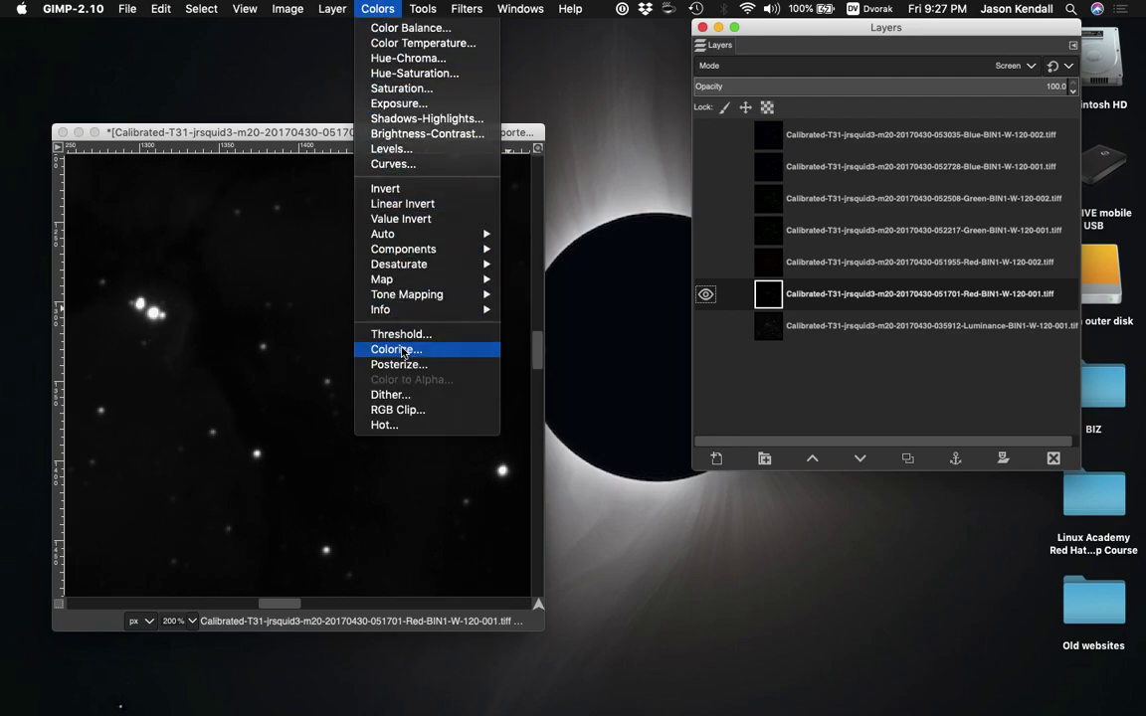
click(457, 247)
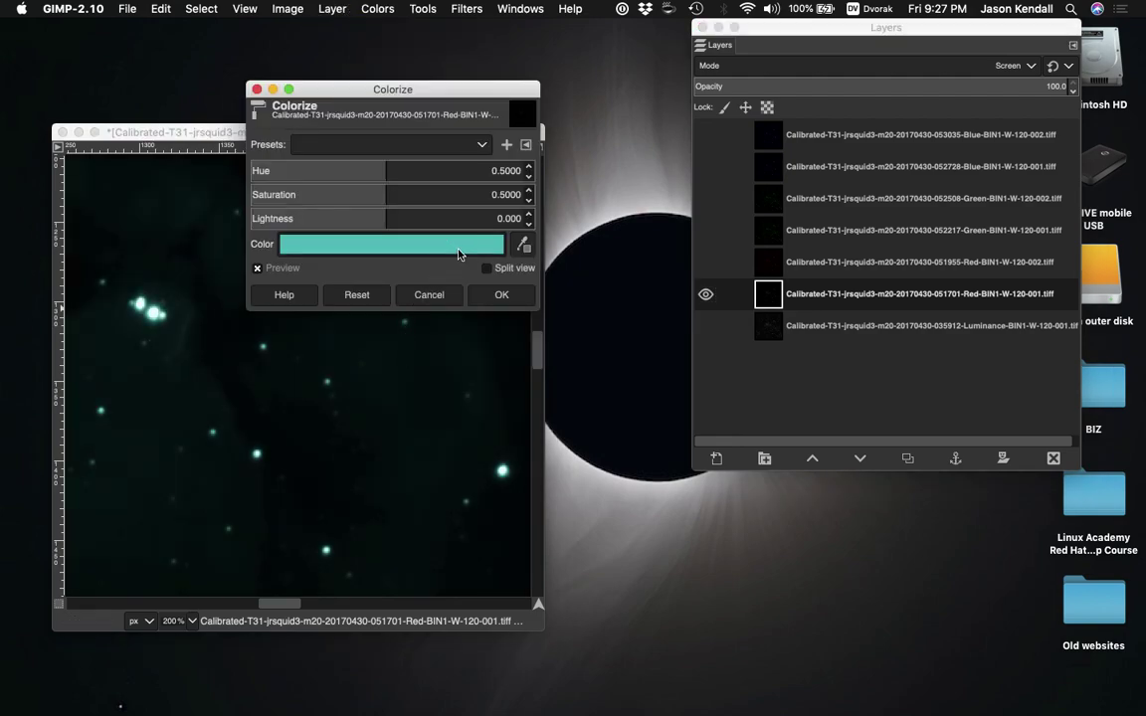
click(487, 296)
click(575, 351)
click(507, 301)
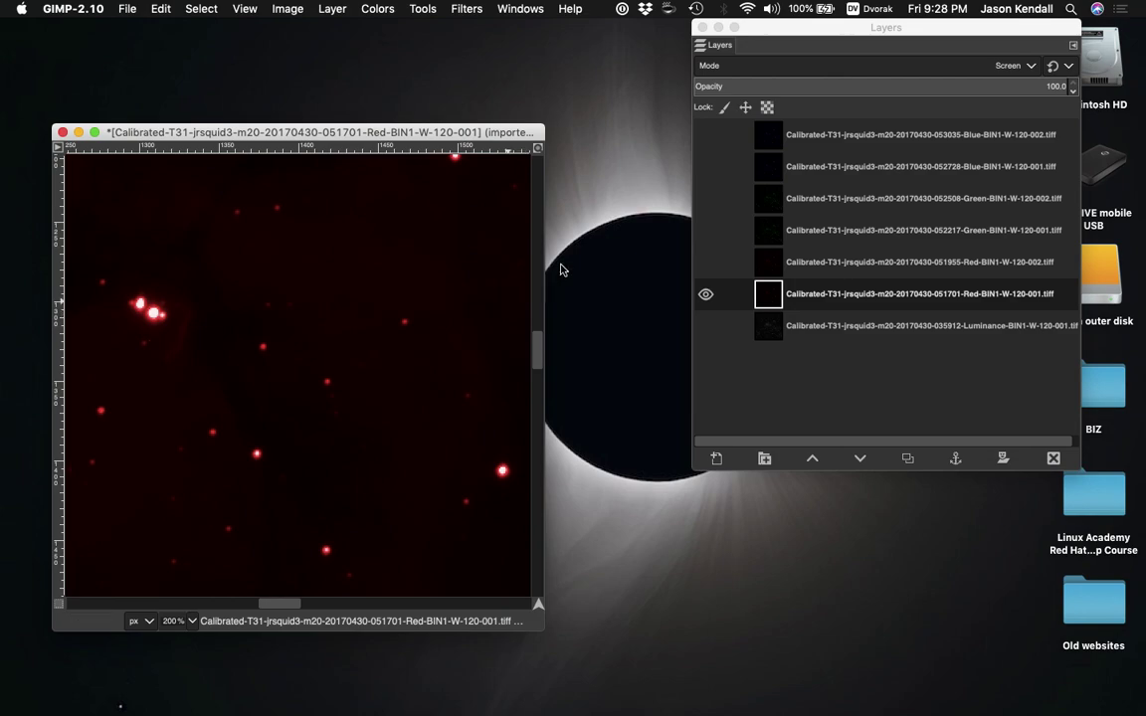
Make the Red-002, both Green, both Blue and the Luminance layers visible
click(708, 262)
click(706, 231)
click(705, 199)
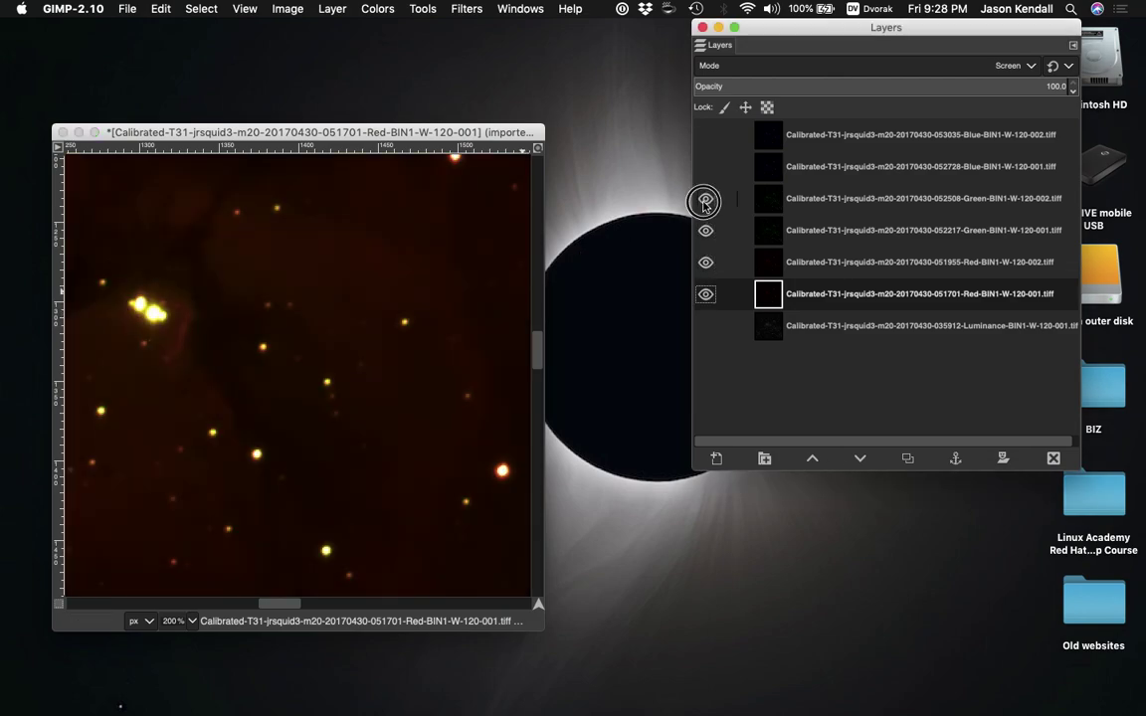
click(705, 166)
click(705, 135)
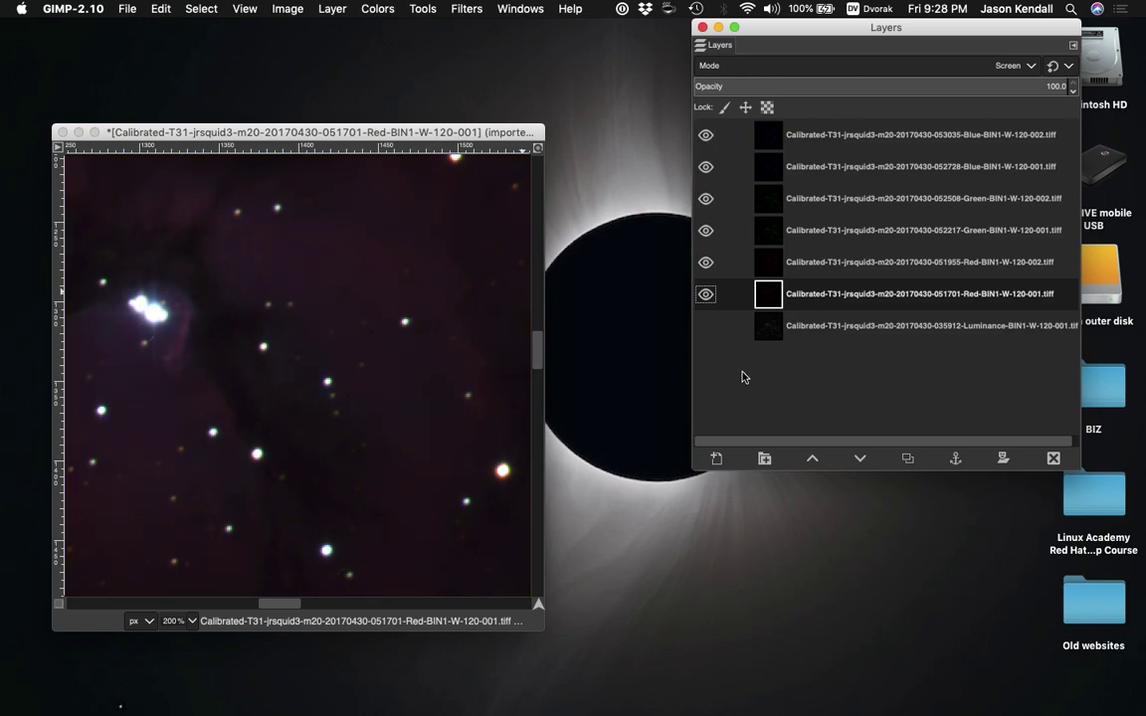
click(706, 326)
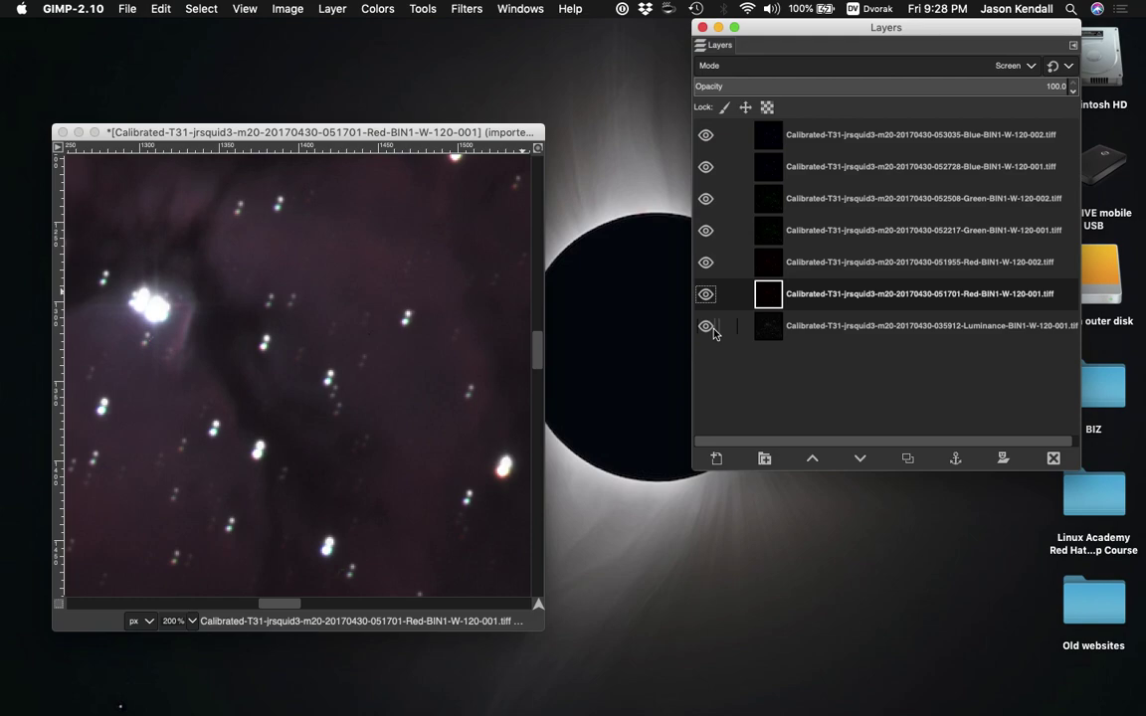
Select the Luminance layer and toggle it repeatedly to check star alignment, leaving it visible
click(712, 332)
click(712, 332)
click(851, 320)
click(706, 329)
click(706, 328)
click(706, 328)
click(706, 329)
click(707, 328)
click(706, 328)
click(706, 329)
click(706, 328)
click(706, 328)
click(706, 329)
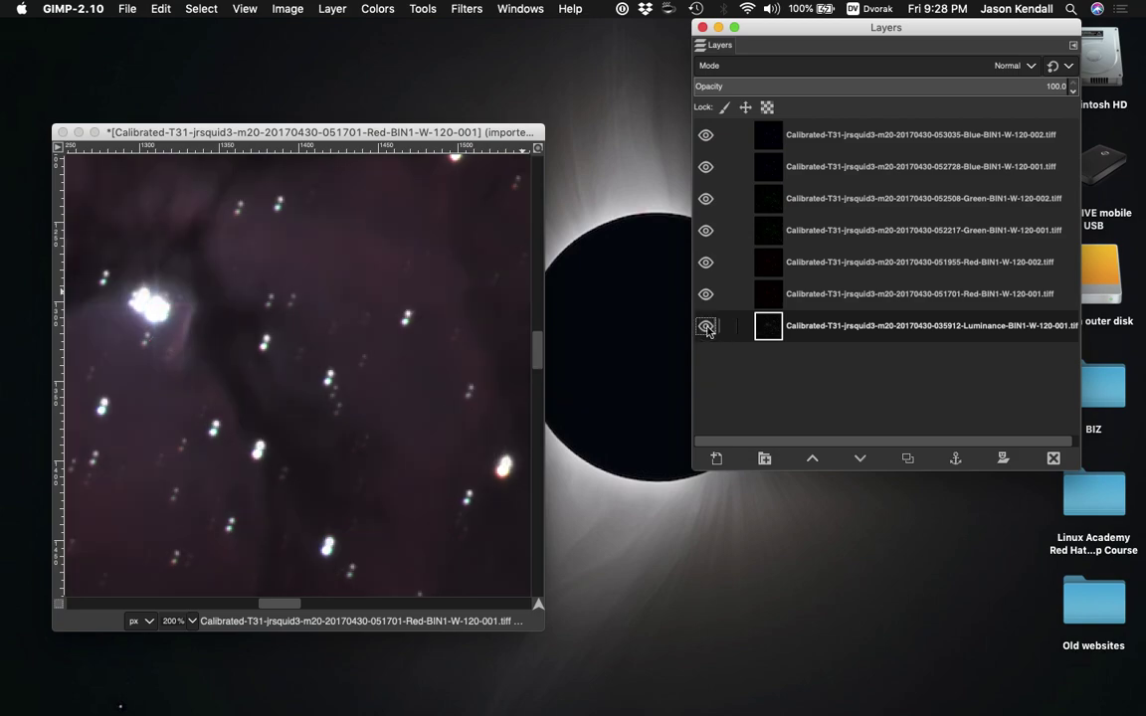
click(706, 328)
click(707, 329)
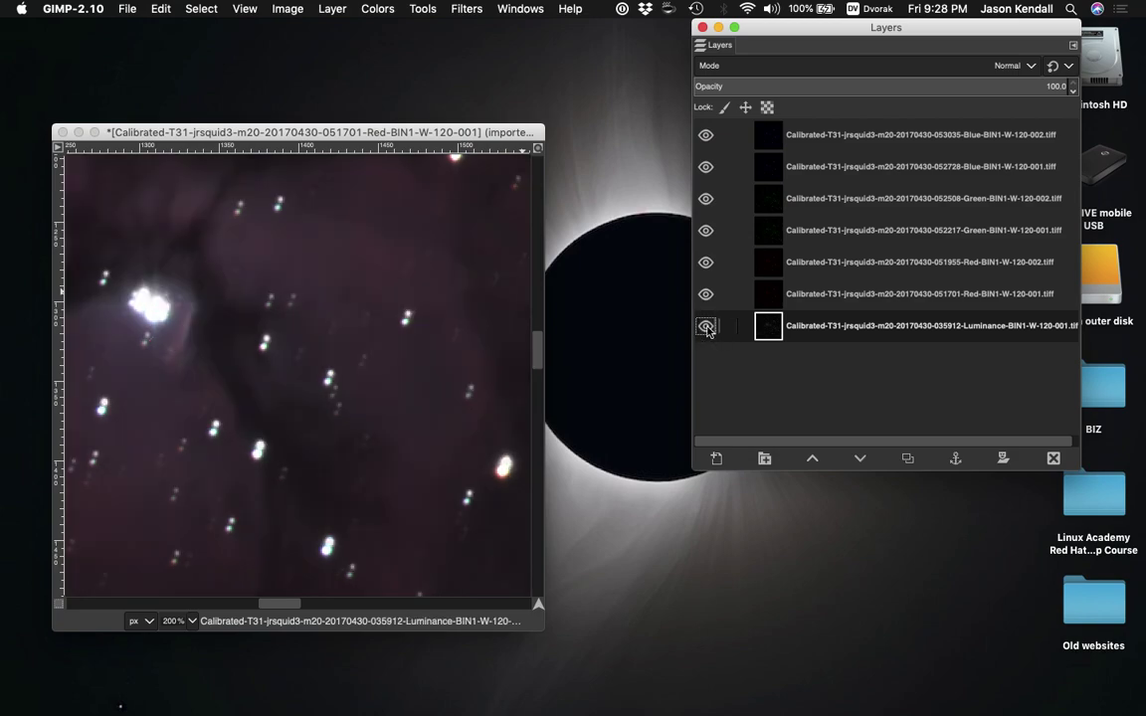
Offset the Luminance layer by X -2 and Y 4
click(332, 8)
mouse_move(366, 176)
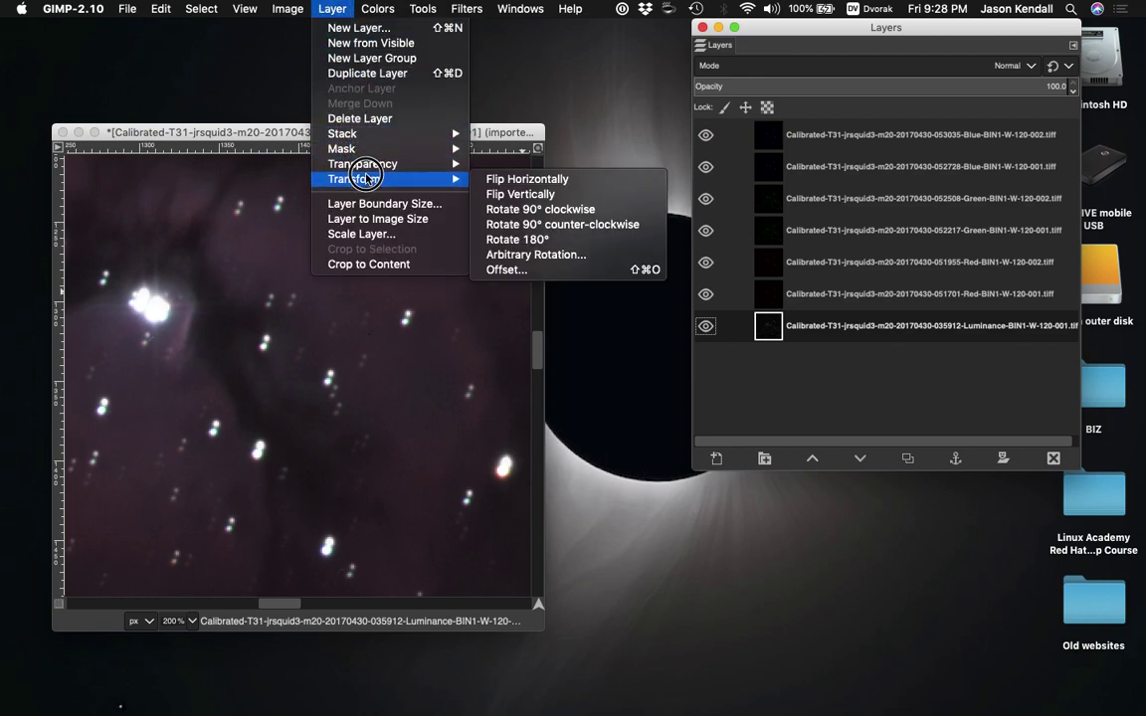
click(537, 270)
click(593, 211)
click(593, 211)
click(595, 219)
click(595, 219)
click(595, 218)
click(617, 367)
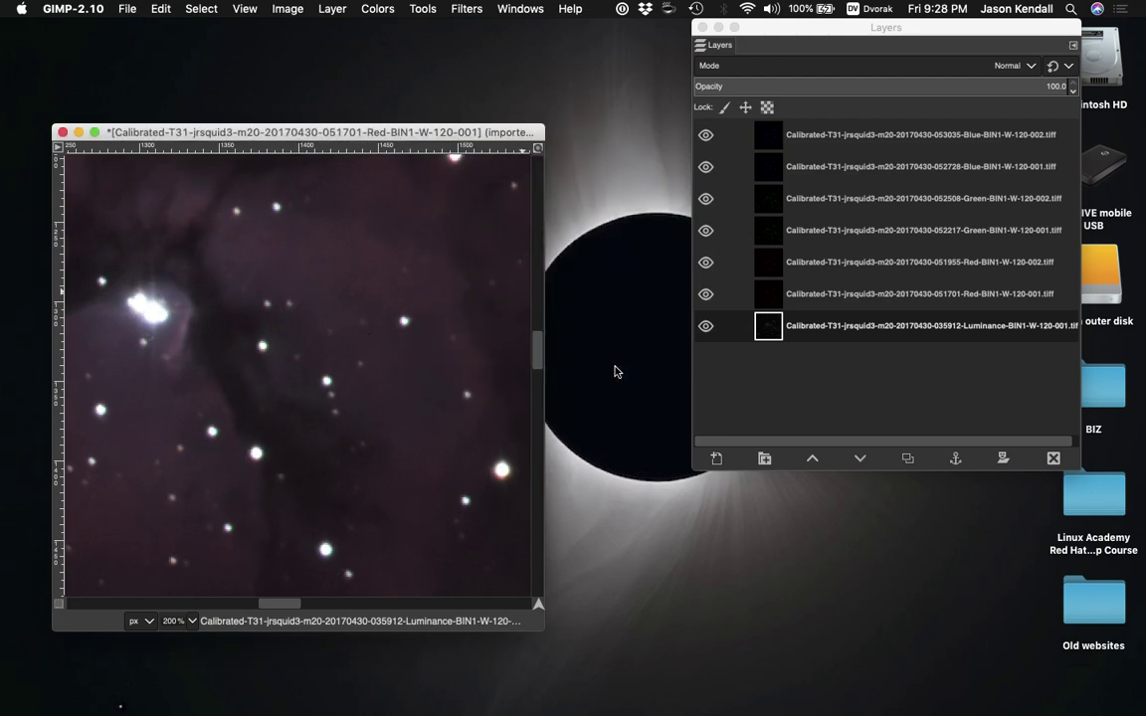
Toggle the Luminance layer on and off to check the star alignment
click(707, 328)
click(707, 329)
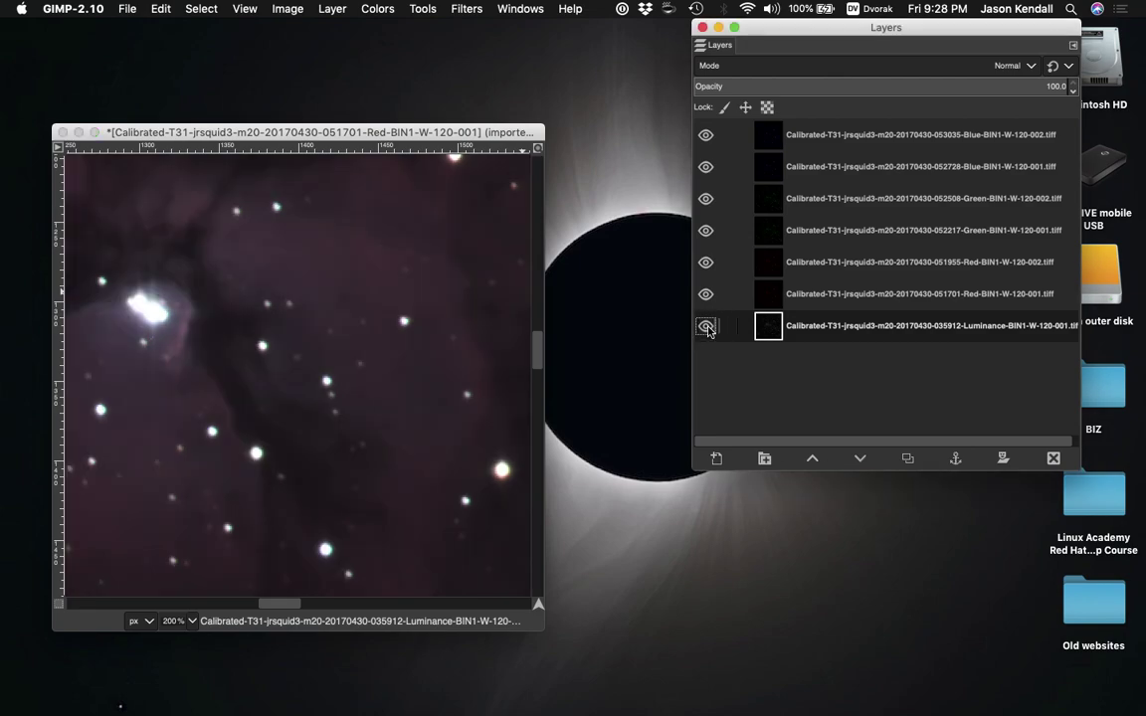
click(707, 329)
click(708, 328)
click(707, 328)
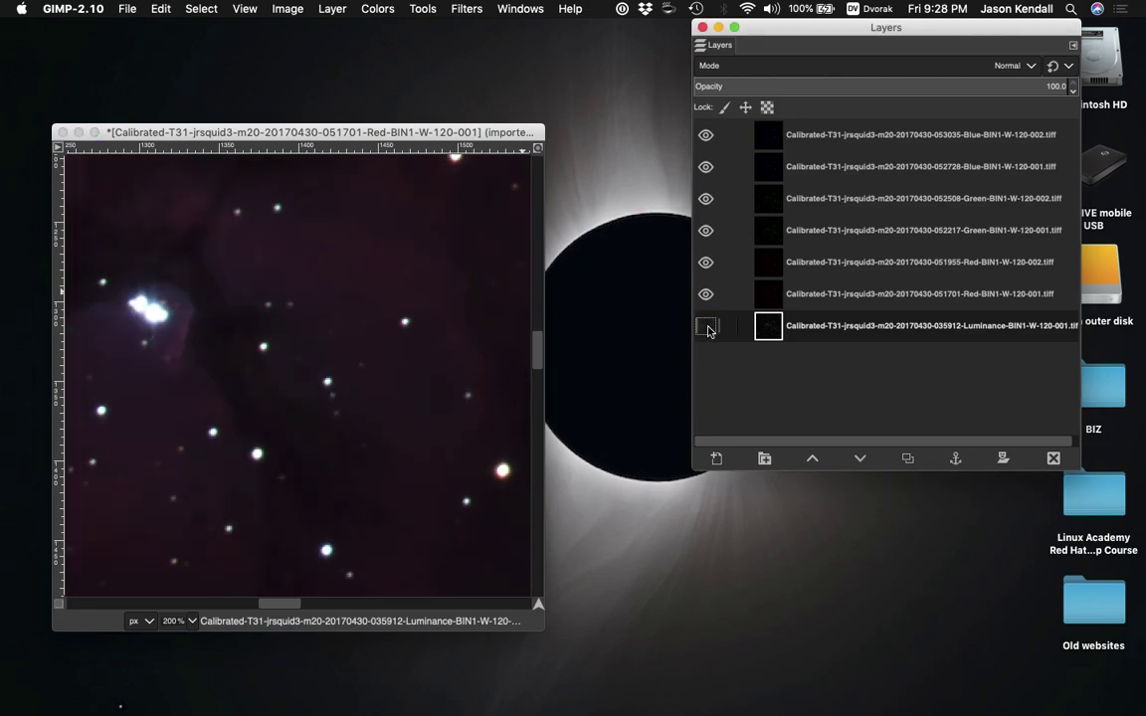
click(707, 328)
click(707, 328)
click(708, 328)
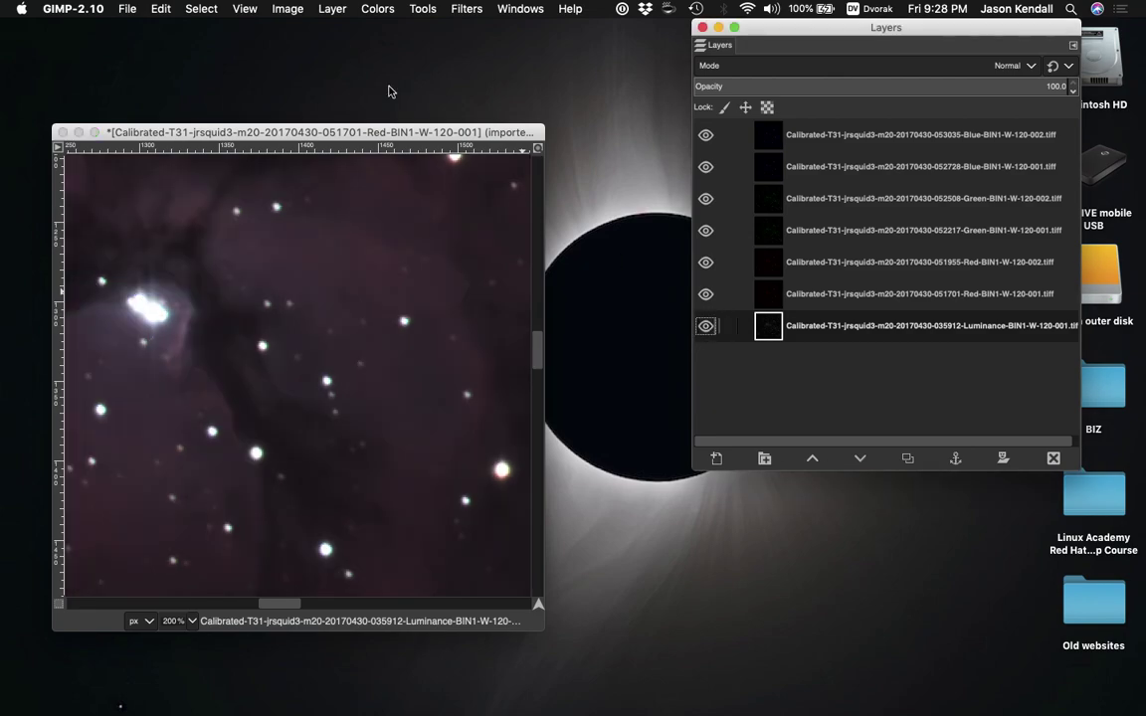
Apply a second small offset to the Luminance layer and recheck alignment, leaving it visible
click(330, 9)
mouse_move(408, 179)
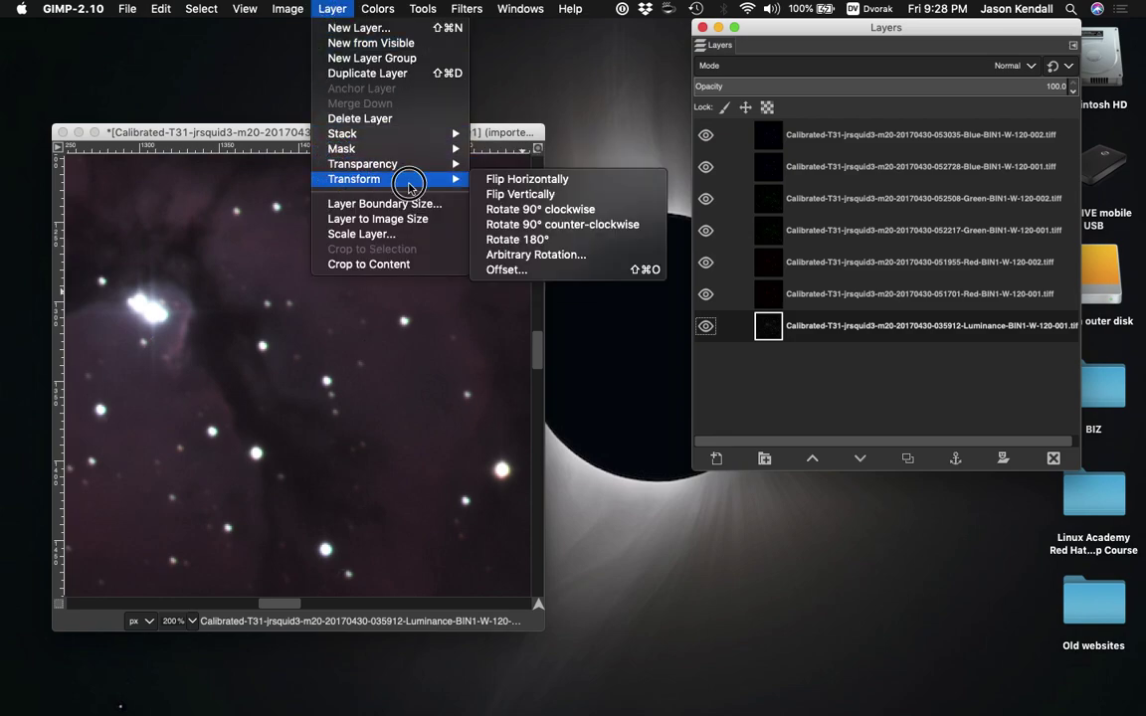
click(493, 273)
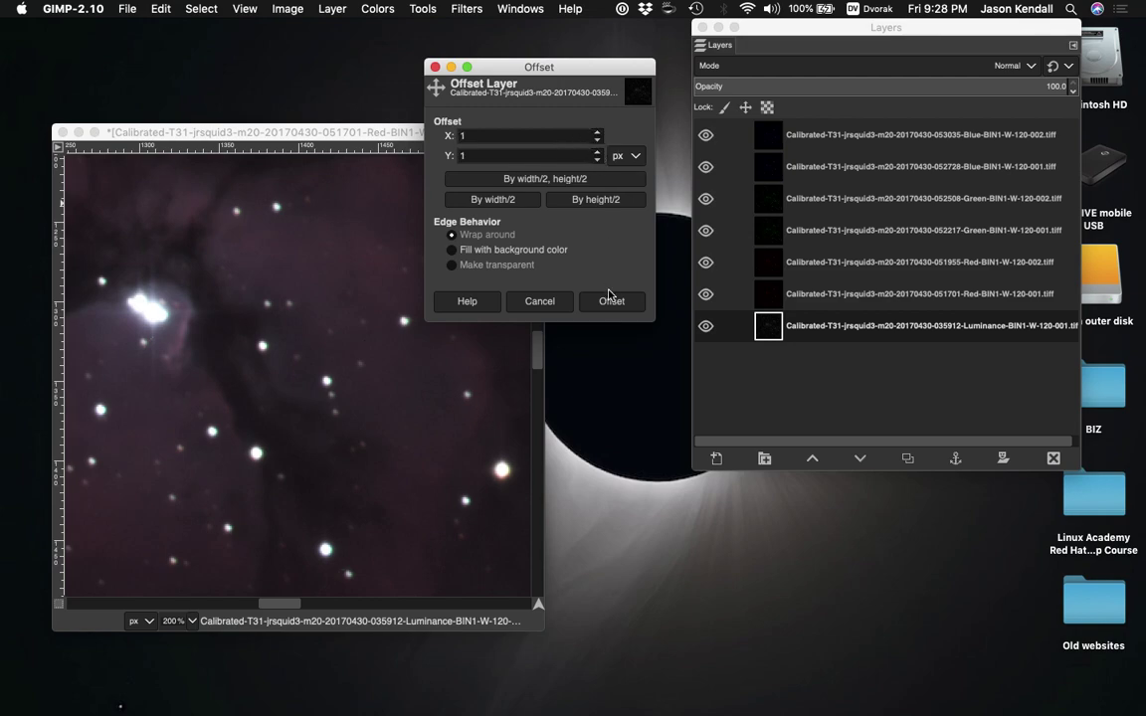
click(609, 300)
click(704, 327)
click(704, 328)
click(704, 327)
click(704, 327)
click(704, 327)
click(705, 327)
click(705, 328)
click(705, 327)
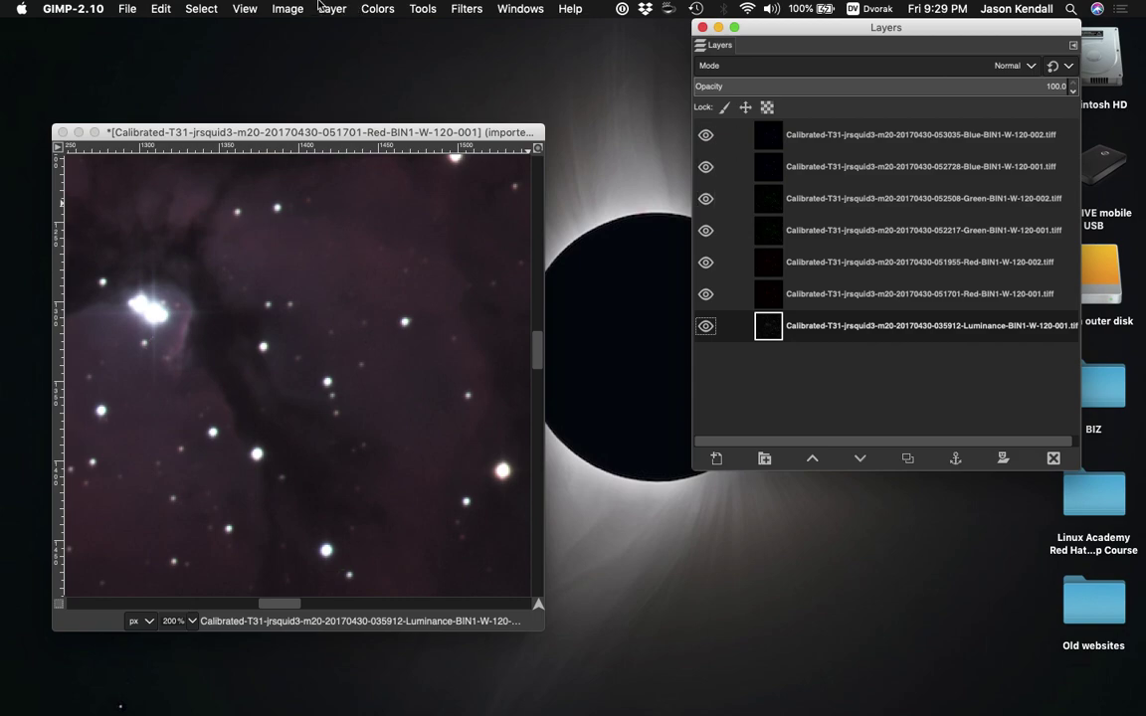
Merge all visible layers into one and zoom out to see the whole image
click(287, 9)
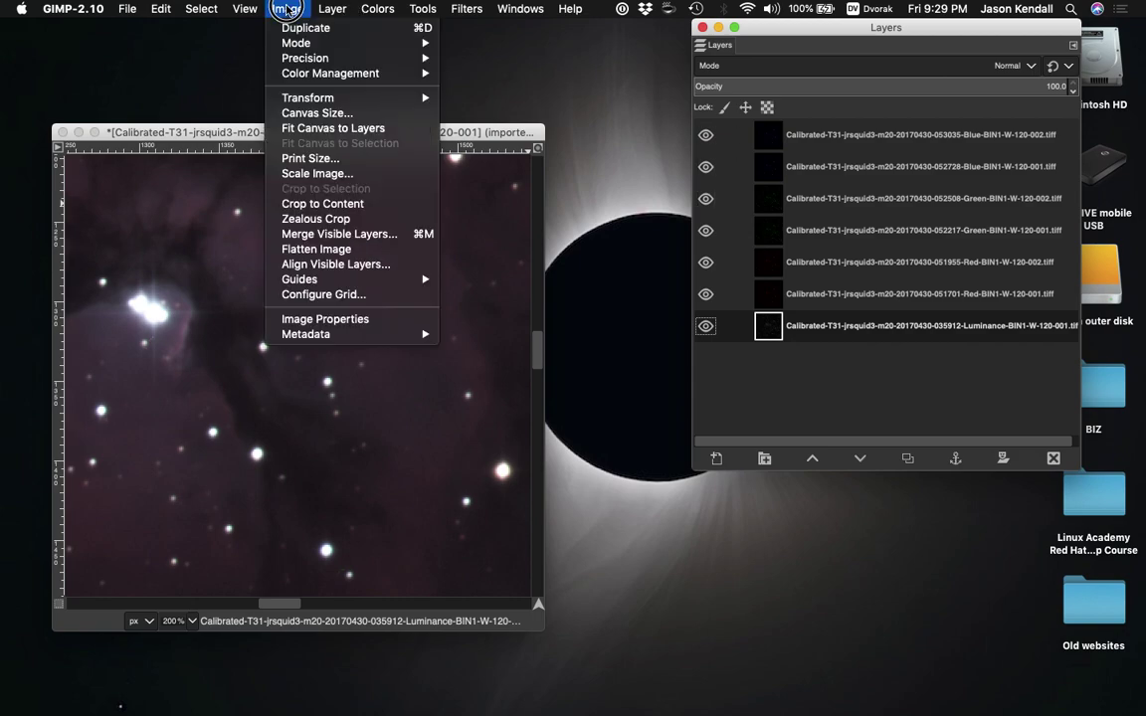
click(342, 249)
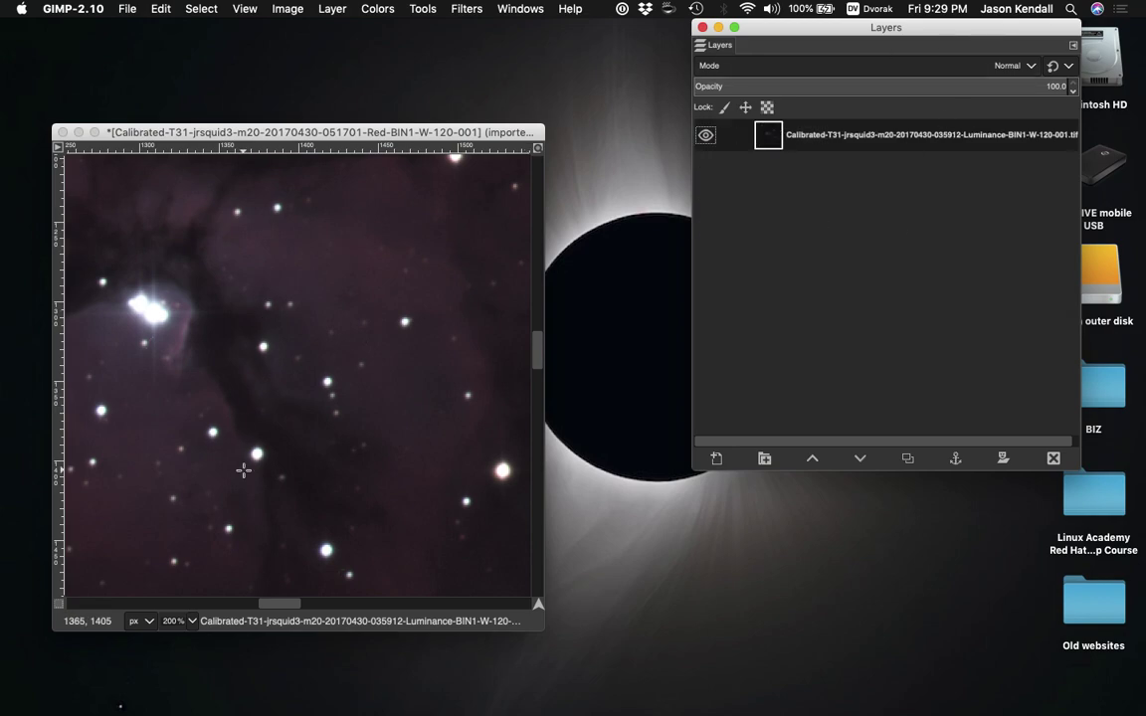
click(197, 624)
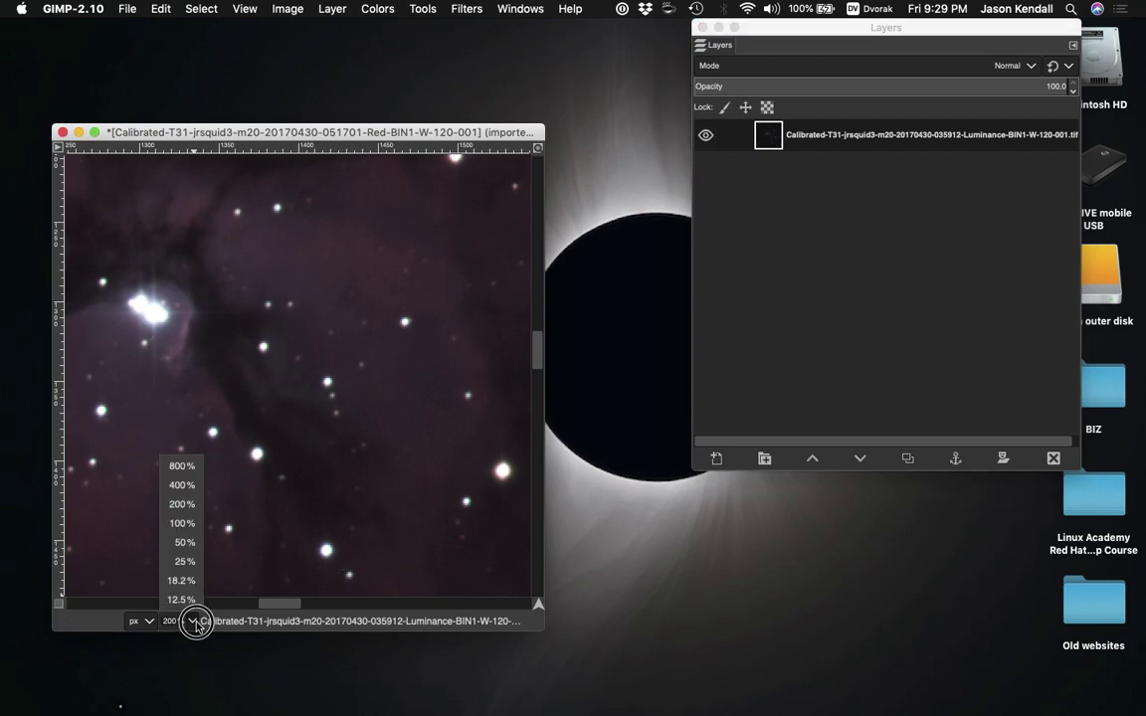
click(184, 575)
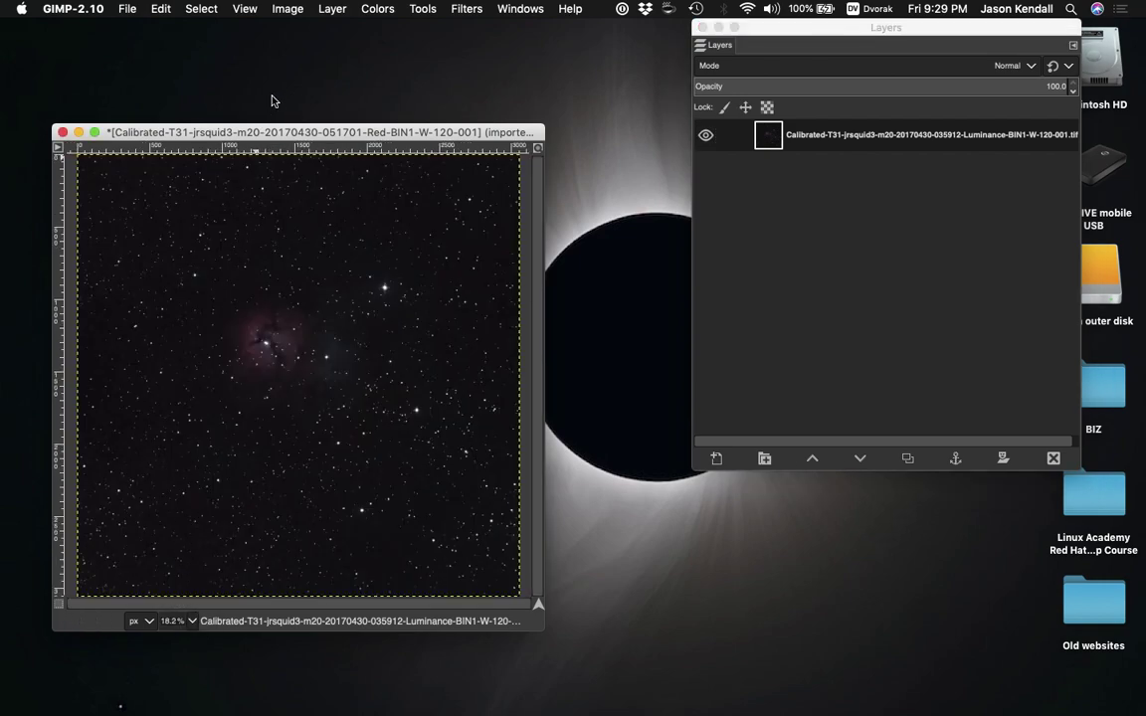
Set the view to 25% and enlarge the image window to fill more space
drag(271, 130, 236, 38)
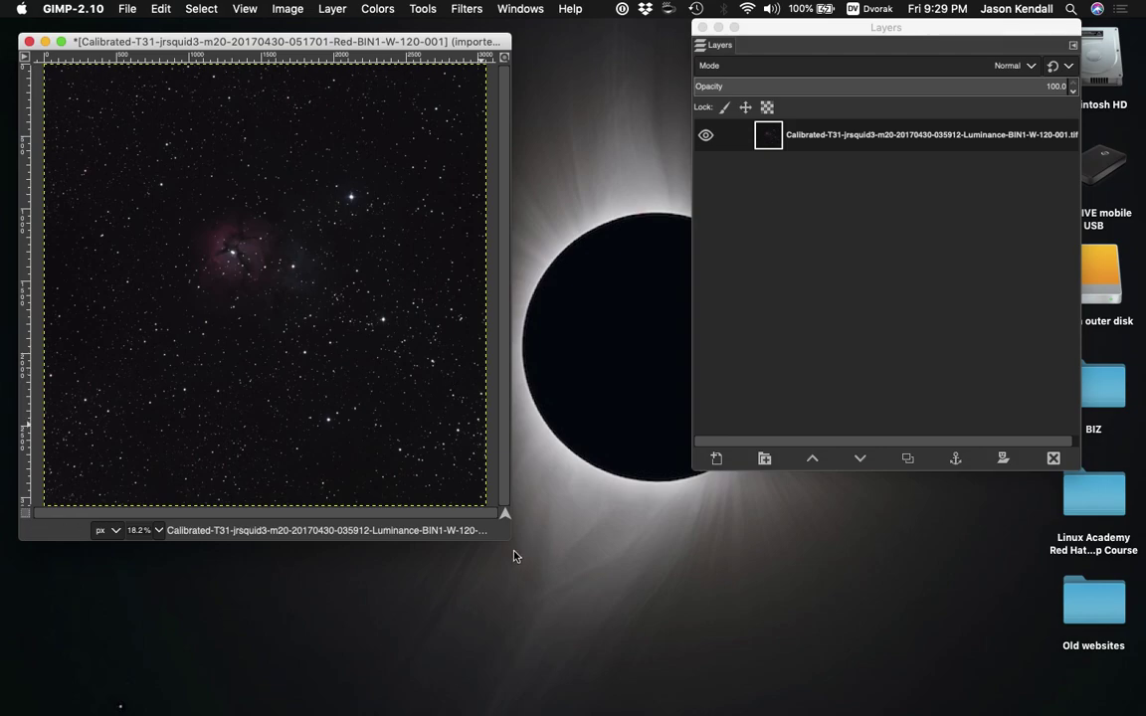
drag(509, 543, 600, 673)
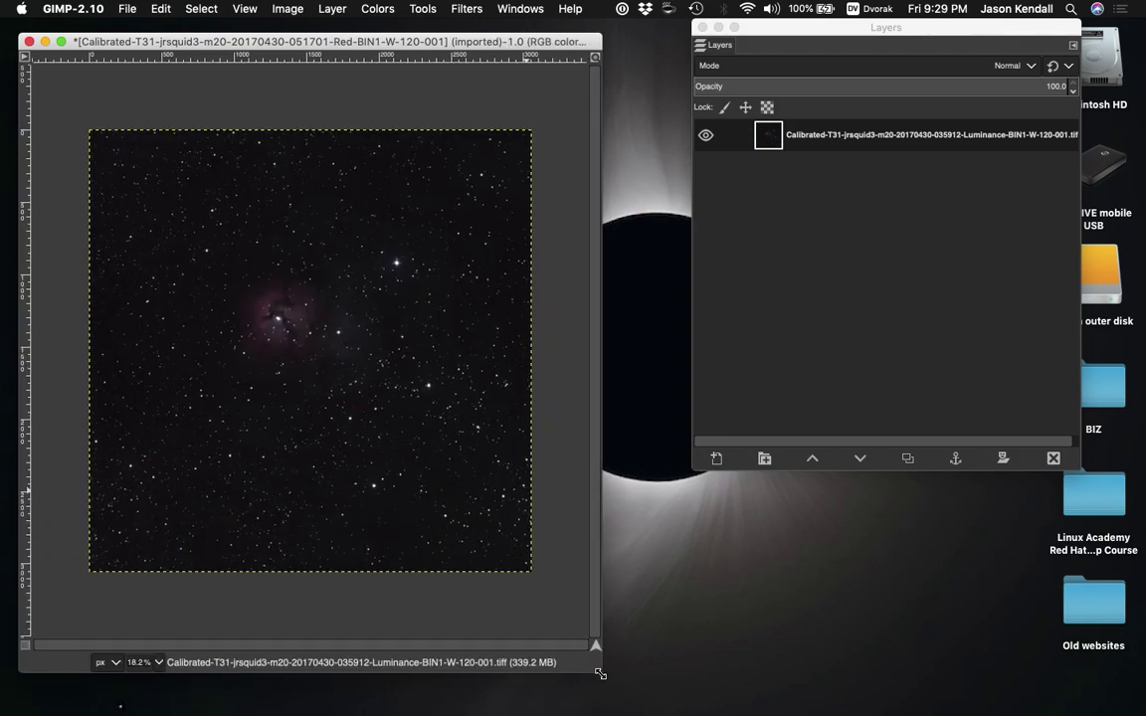
click(158, 661)
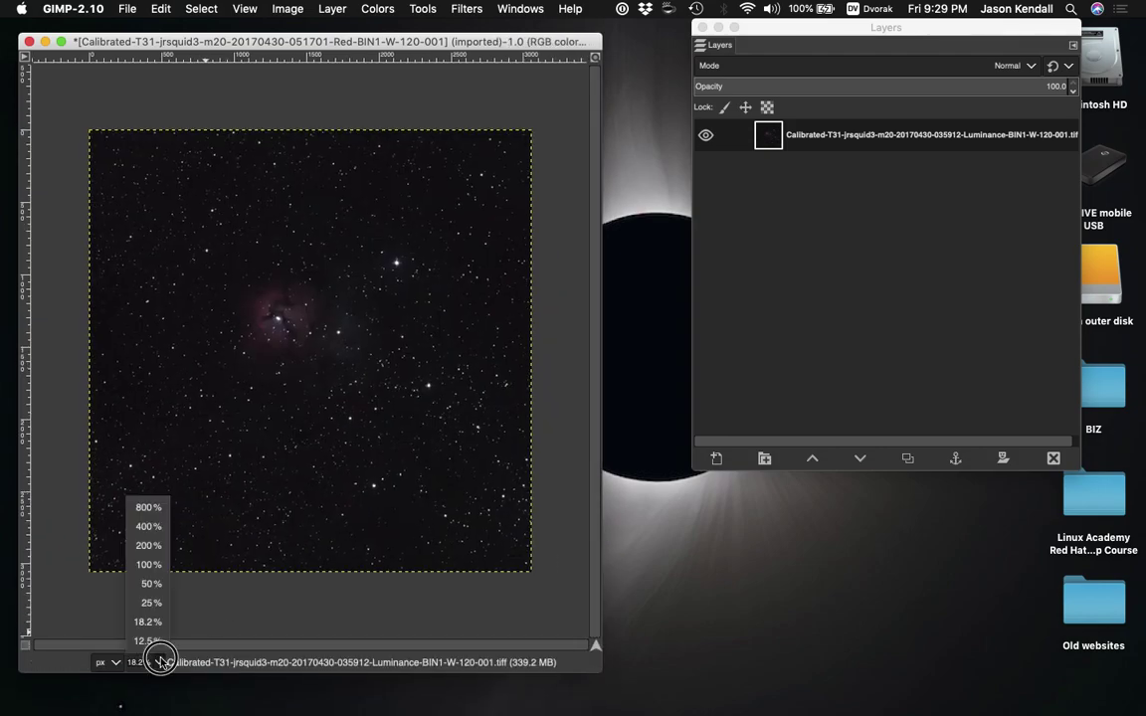
click(155, 602)
drag(600, 672, 635, 698)
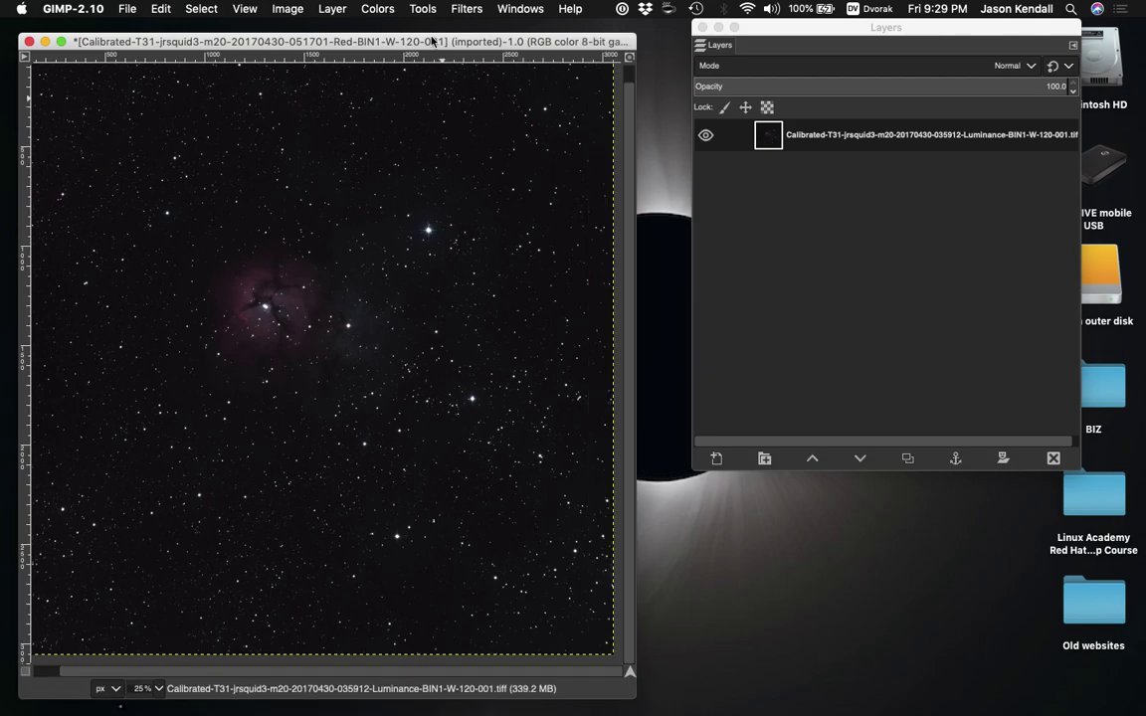
drag(435, 42, 435, 28)
drag(631, 682, 649, 699)
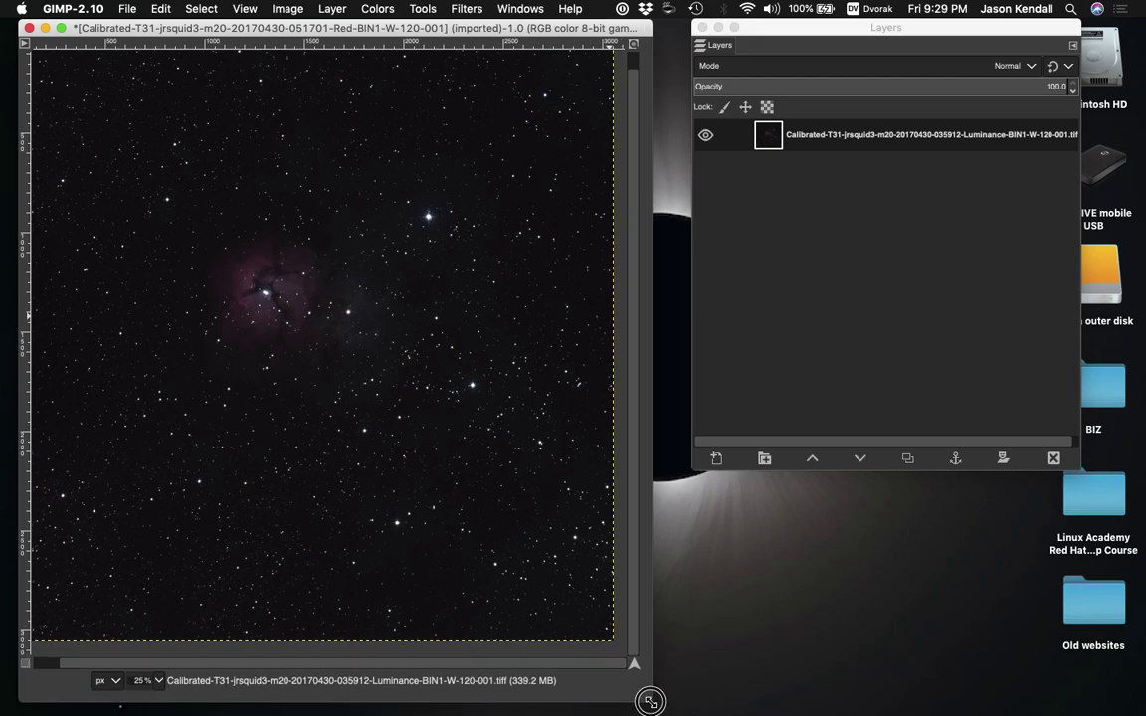
click(386, 8)
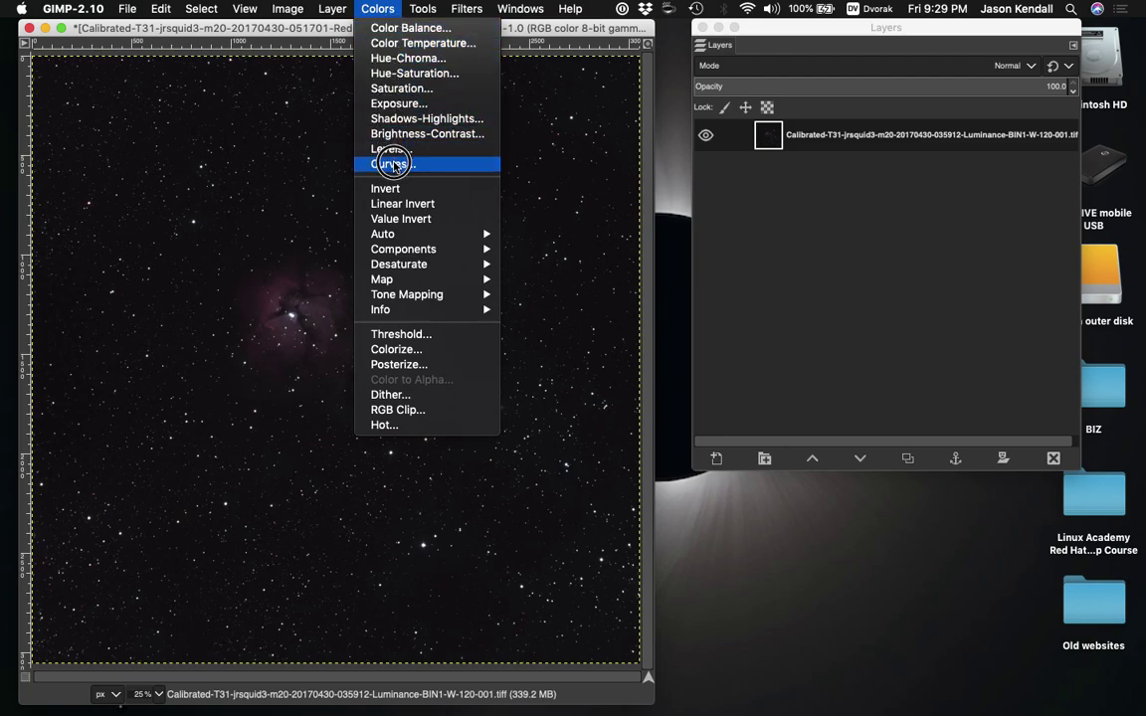
Open Curves and bend the Value curve upward to brighten the midtones
click(391, 164)
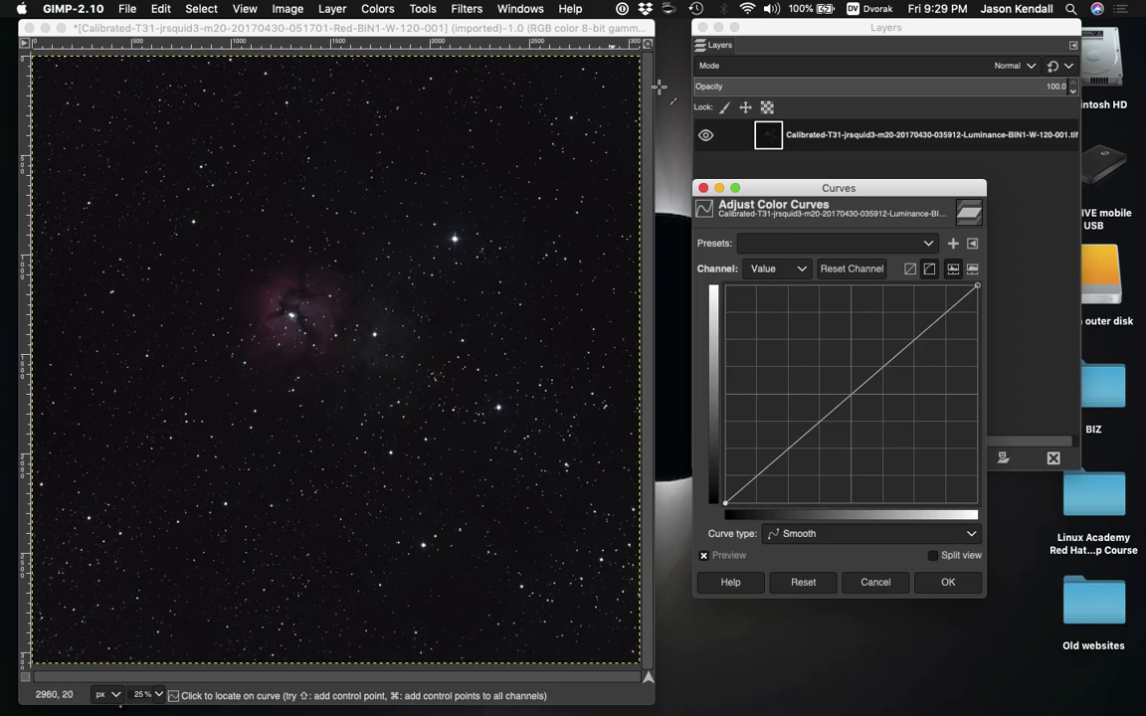
drag(800, 189, 776, 97)
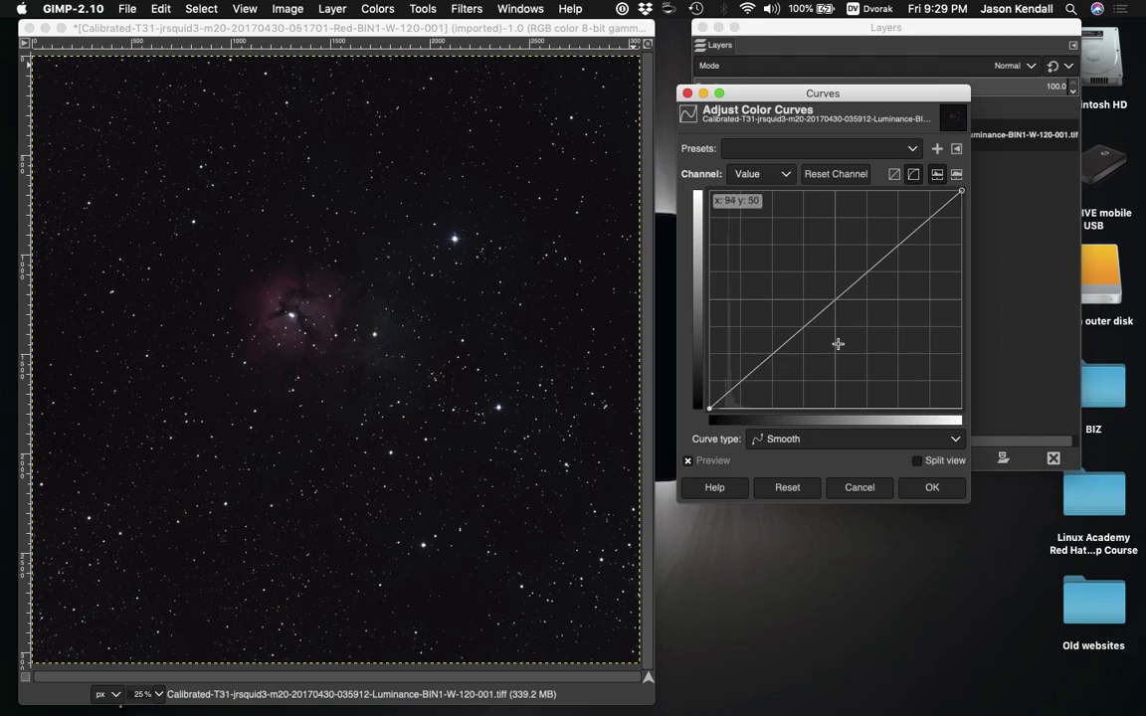
drag(911, 236, 879, 219)
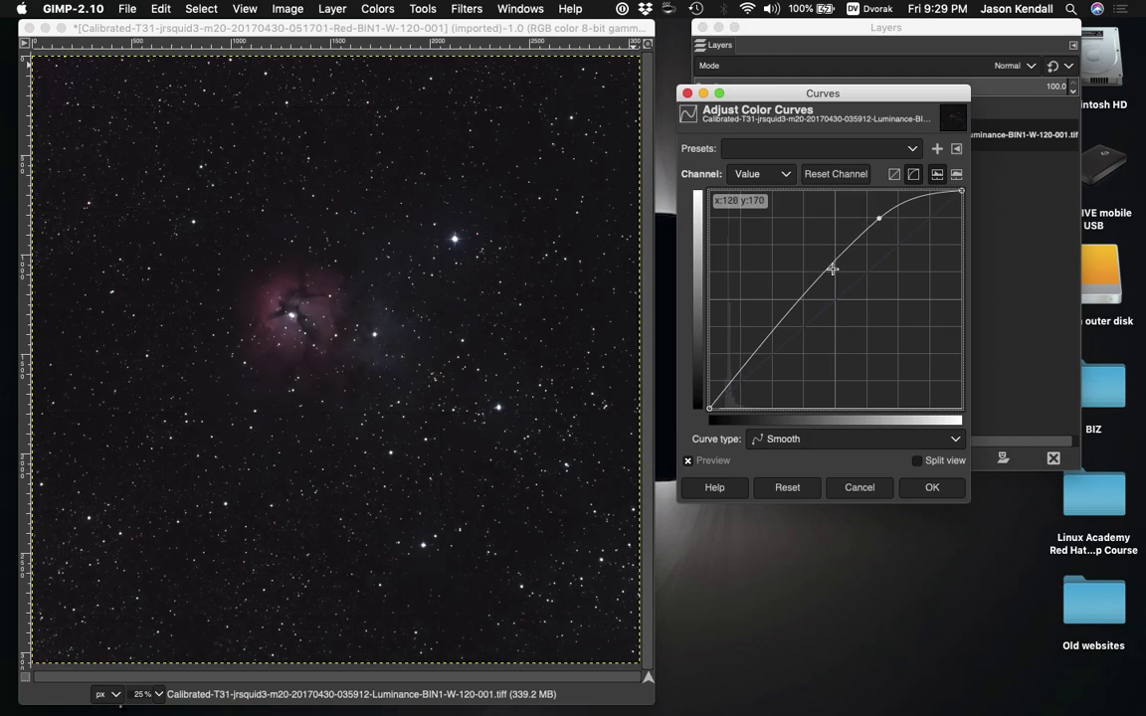
drag(825, 263, 818, 251)
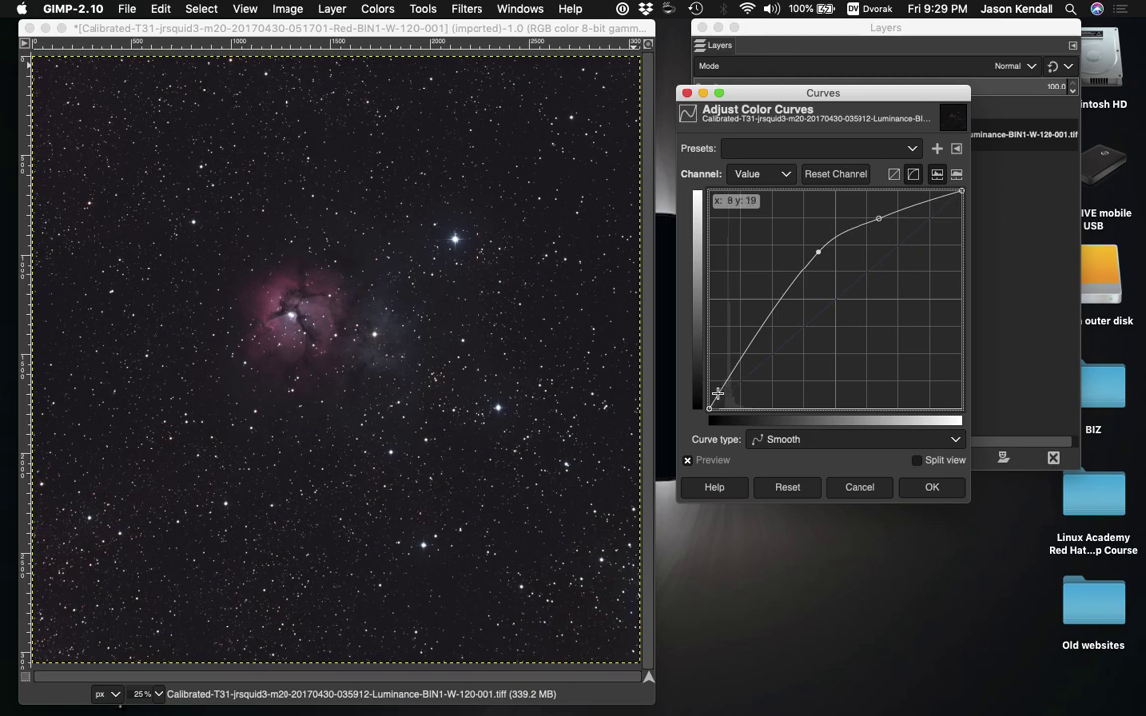
Add control points near the curve's dark end, keeping the black point at the corner
drag(715, 397, 719, 408)
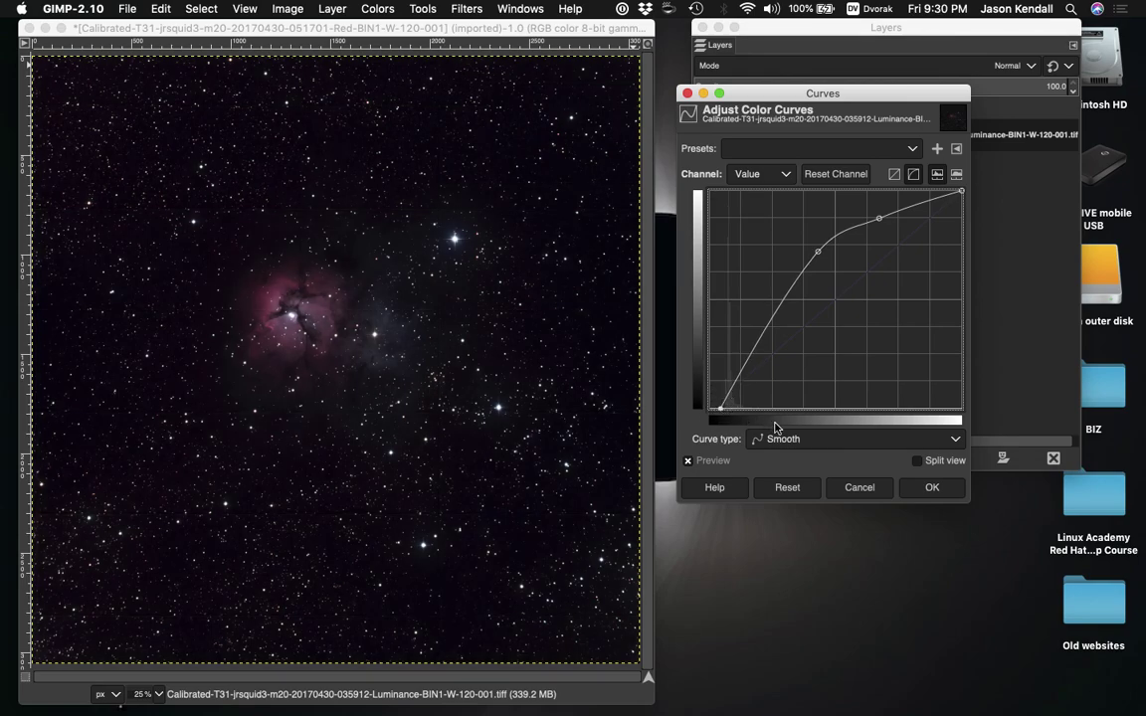
click(745, 367)
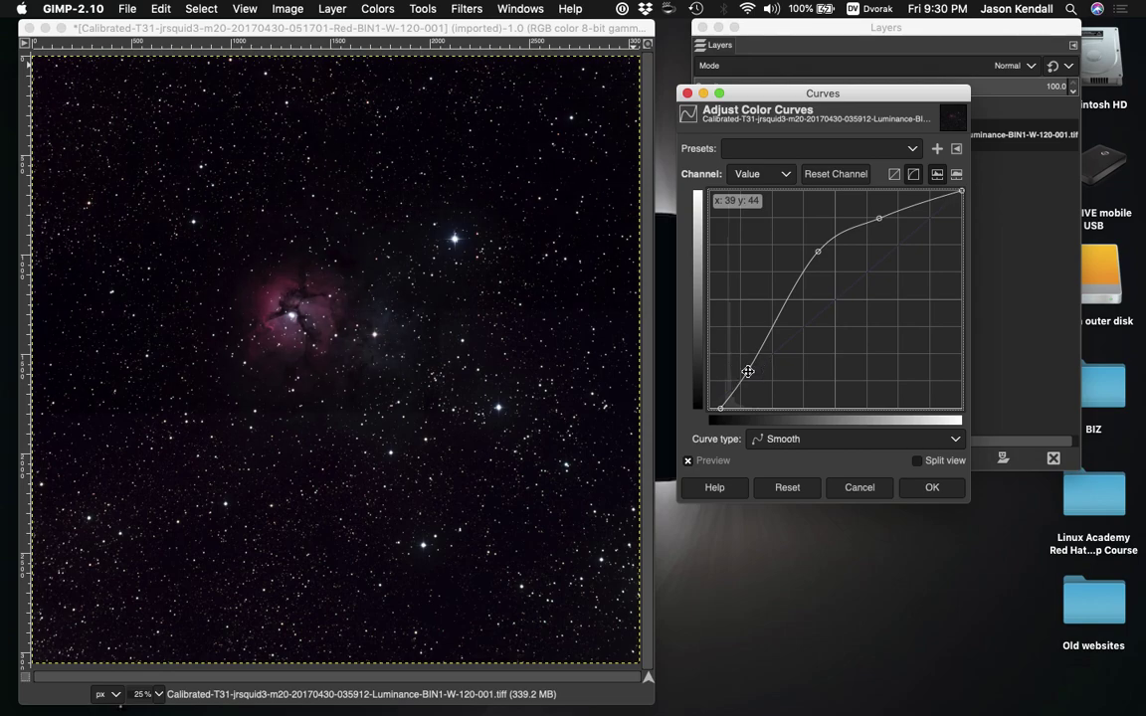
click(747, 371)
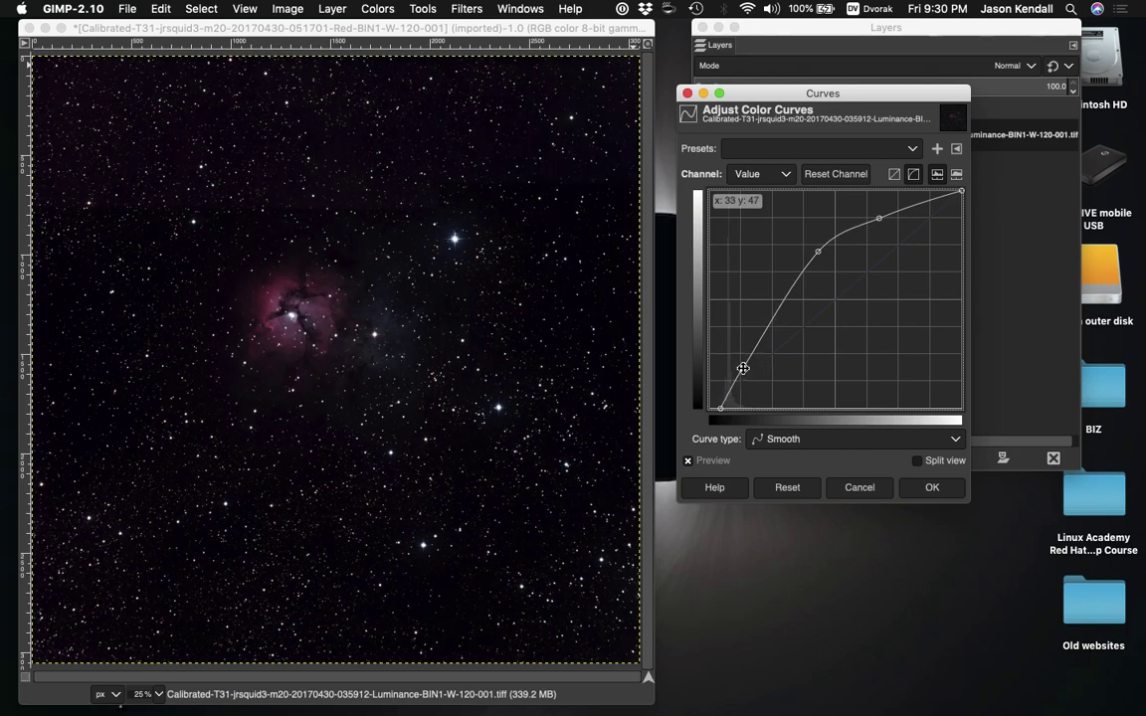
click(718, 407)
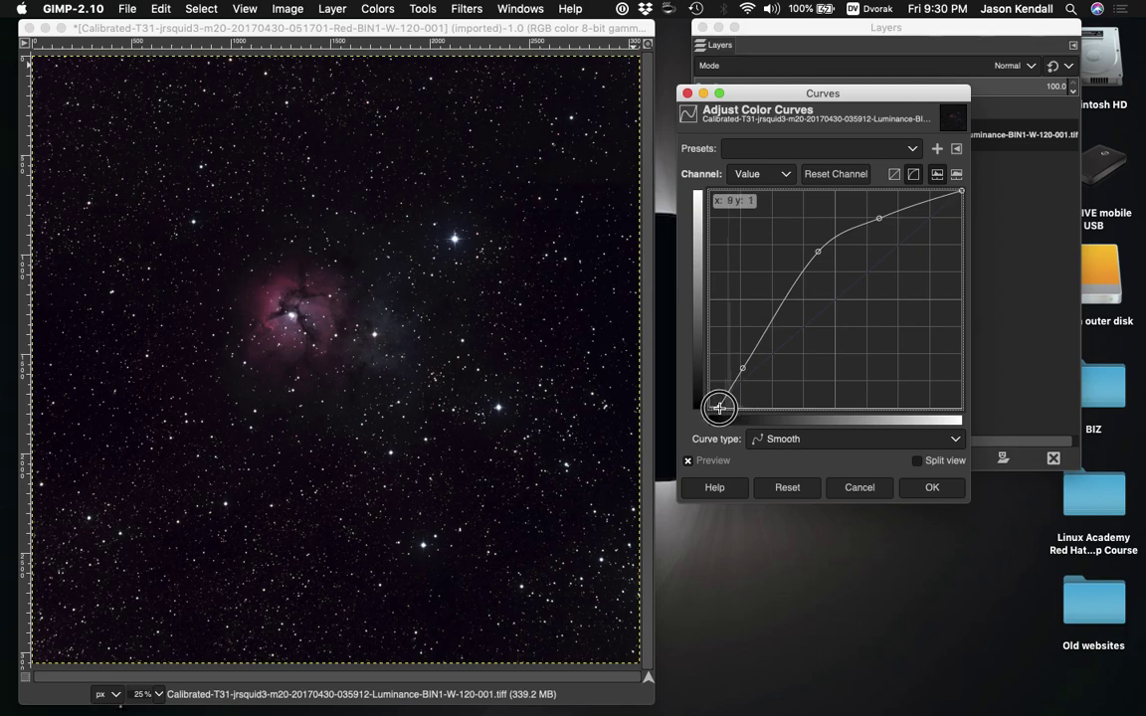
drag(718, 408, 716, 404)
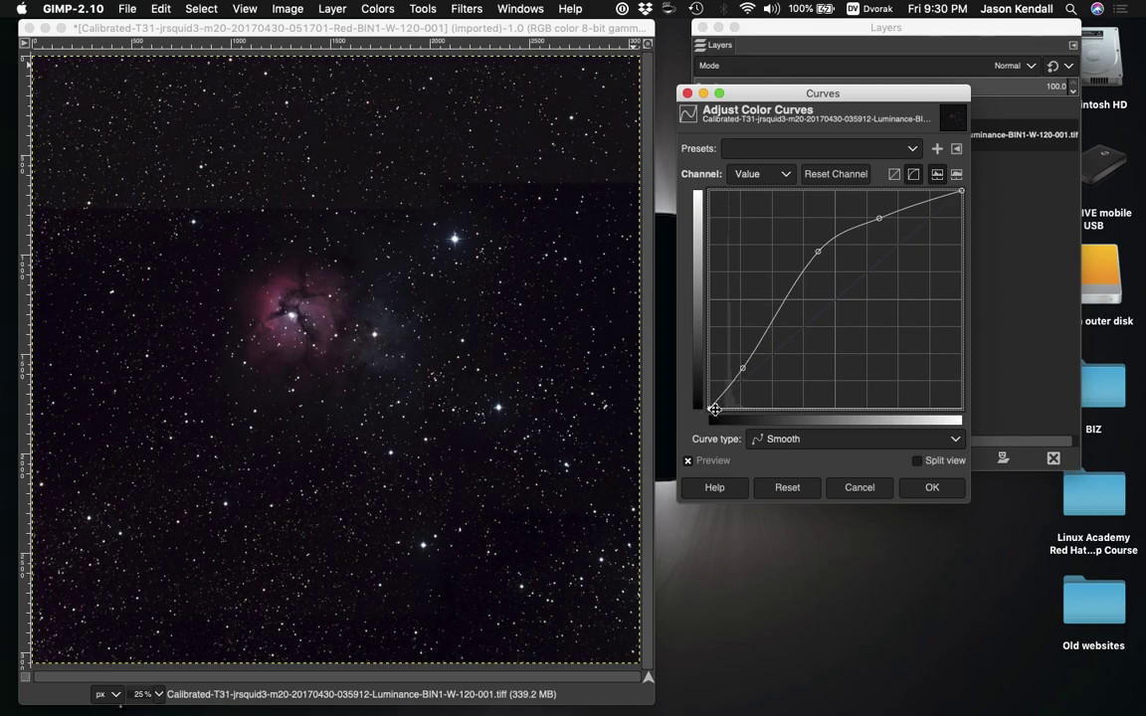
click(716, 402)
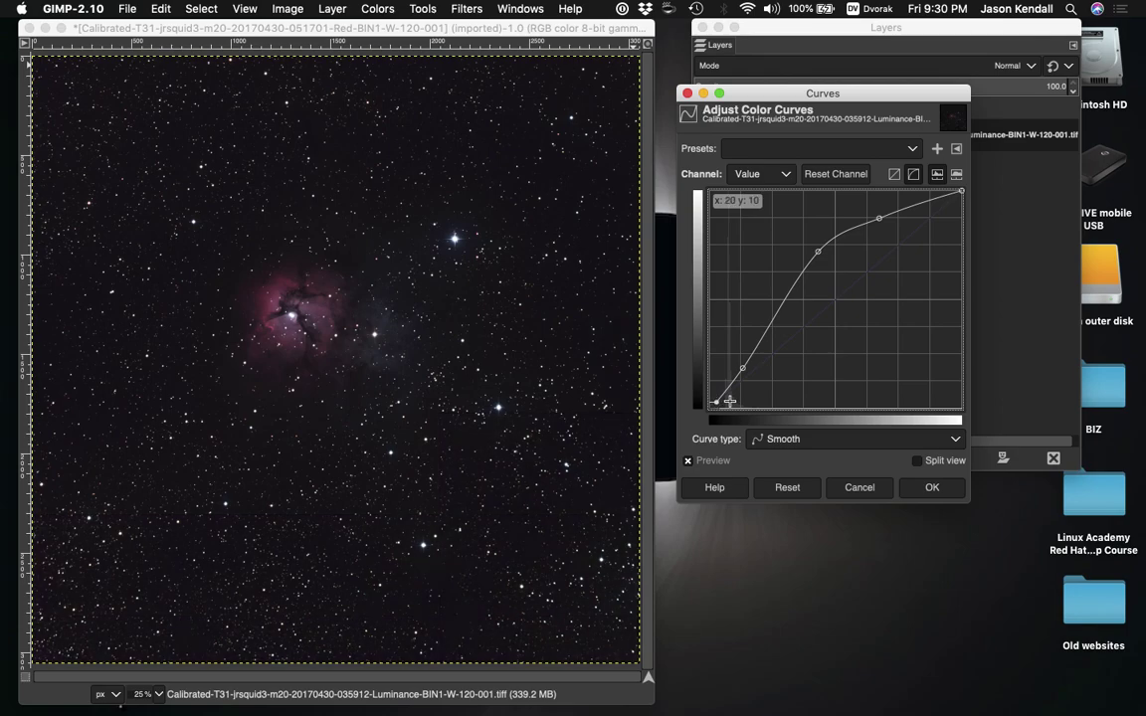
drag(720, 402, 709, 408)
click(721, 400)
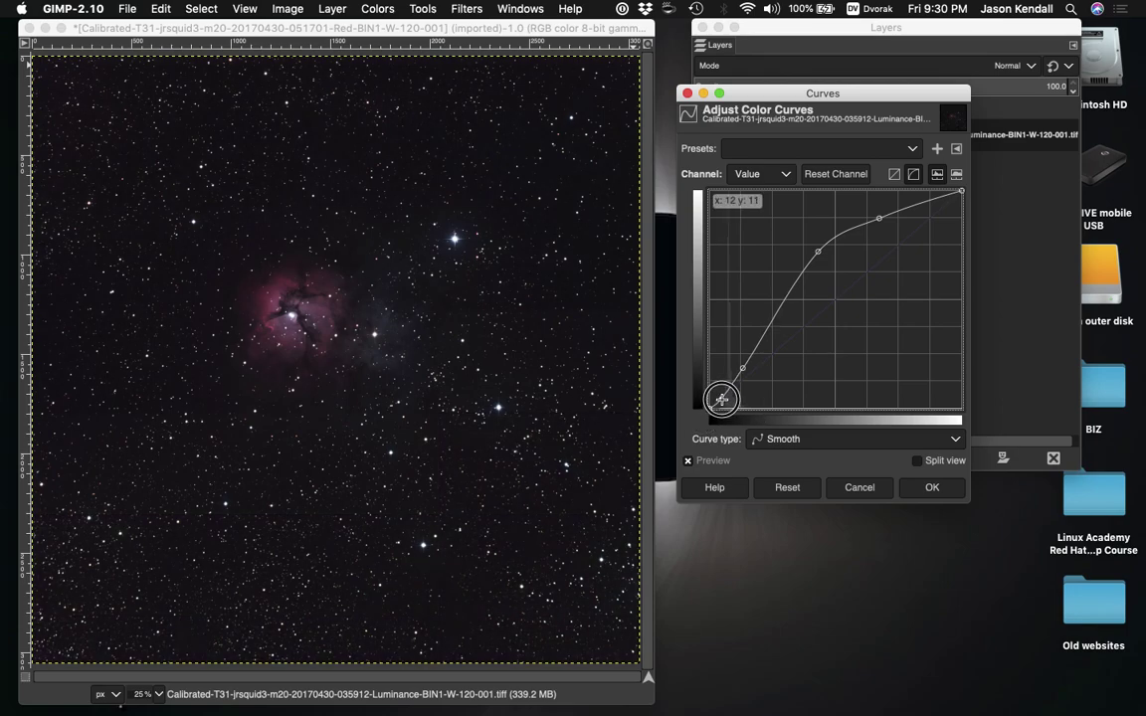
Switch the Curves histogram to logarithmic and adjust the upper and lower curve points
click(955, 181)
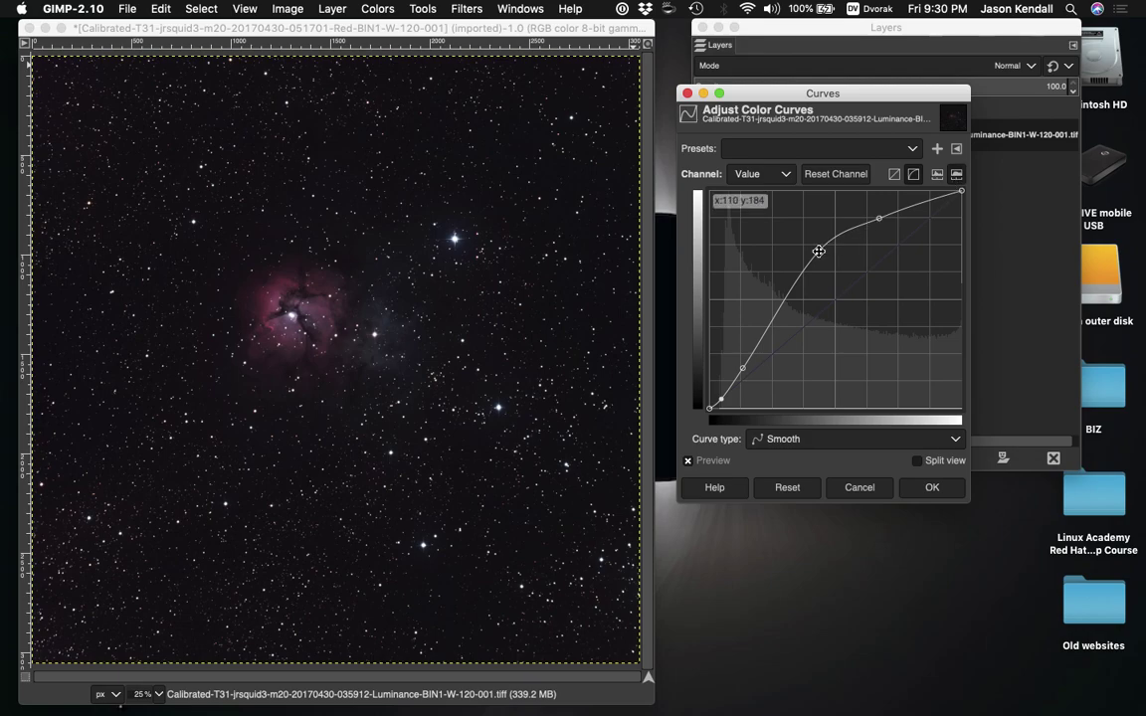
drag(817, 250, 800, 277)
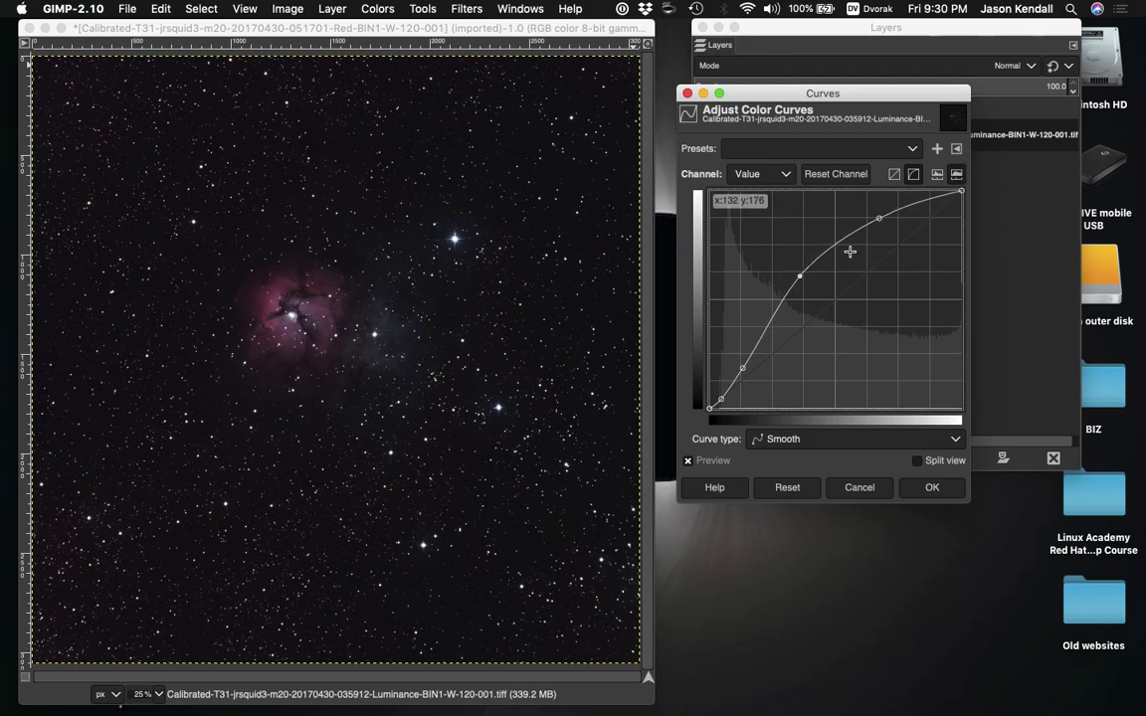
drag(879, 220, 878, 214)
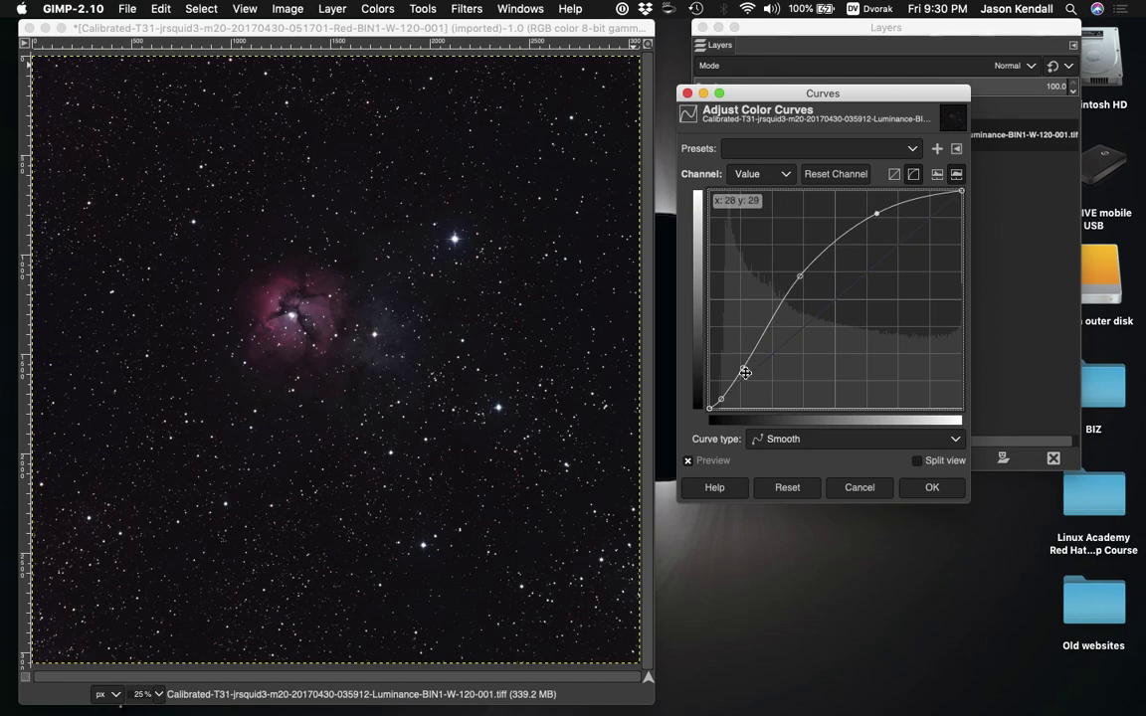
mouse_move(744, 368)
mouse_down()
mouse_move(754, 363)
mouse_move(737, 356)
mouse_up()
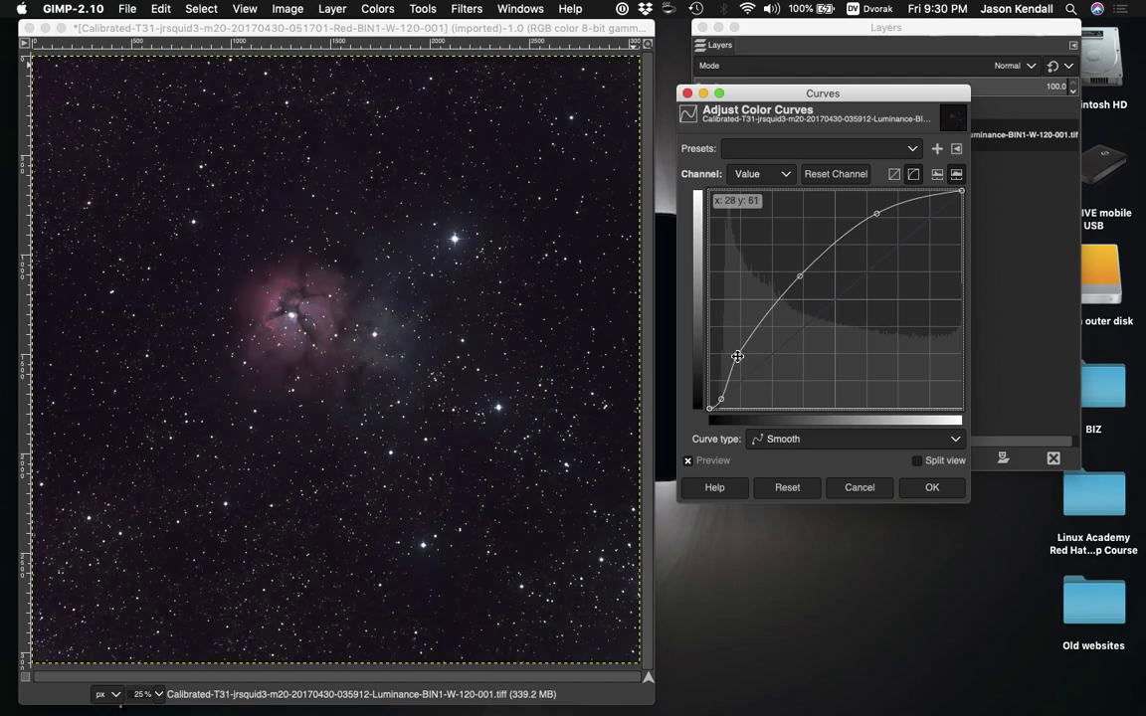
mouse_move(740, 355)
mouse_down()
mouse_move(780, 367)
mouse_move(749, 339)
mouse_up()
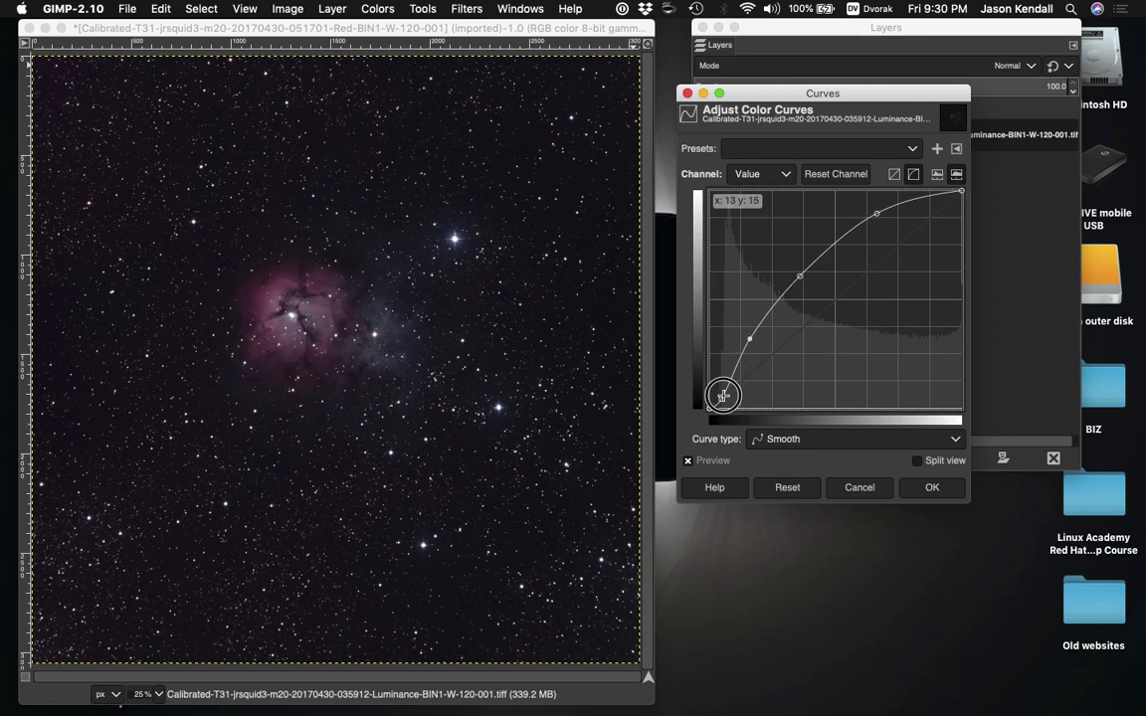
Fine-tune the dark-end points and raise the midtone point to about 91→165
drag(726, 395, 729, 393)
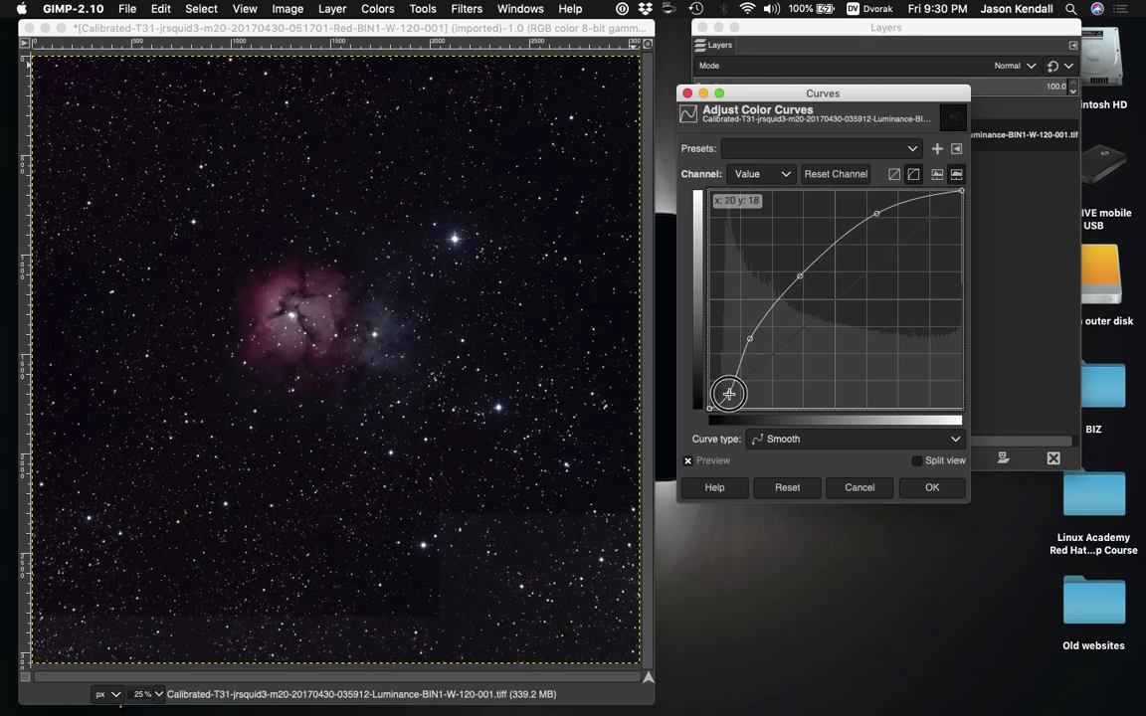
drag(729, 392, 733, 382)
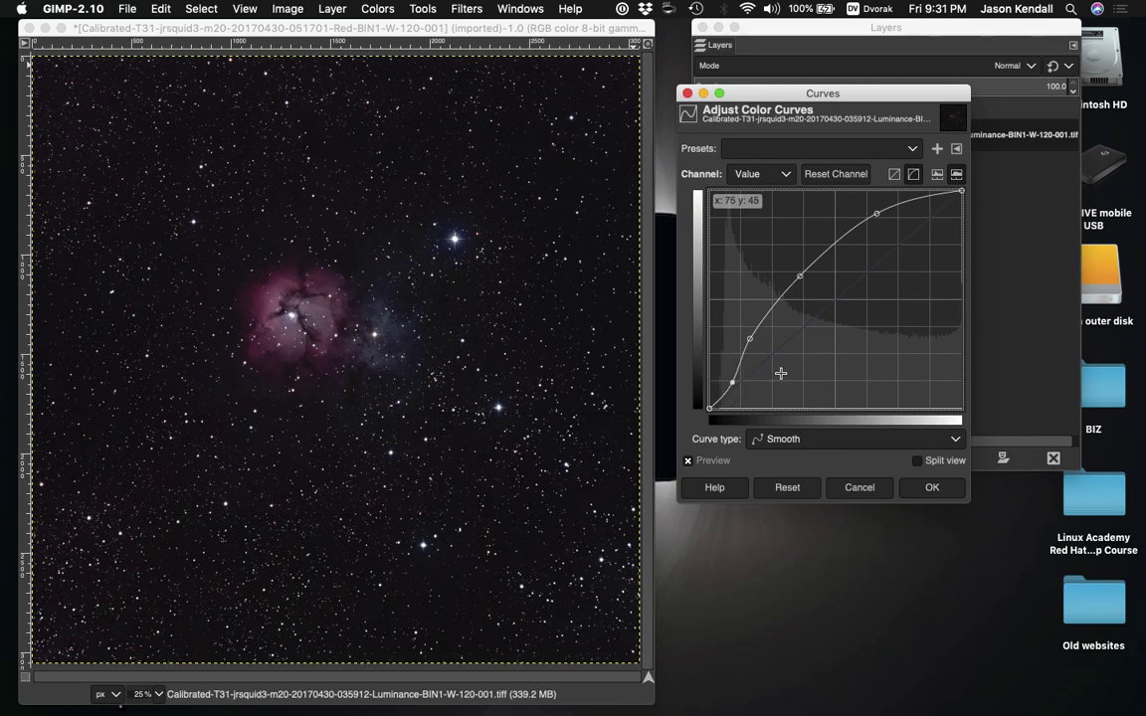
drag(734, 385, 724, 390)
drag(749, 341, 755, 337)
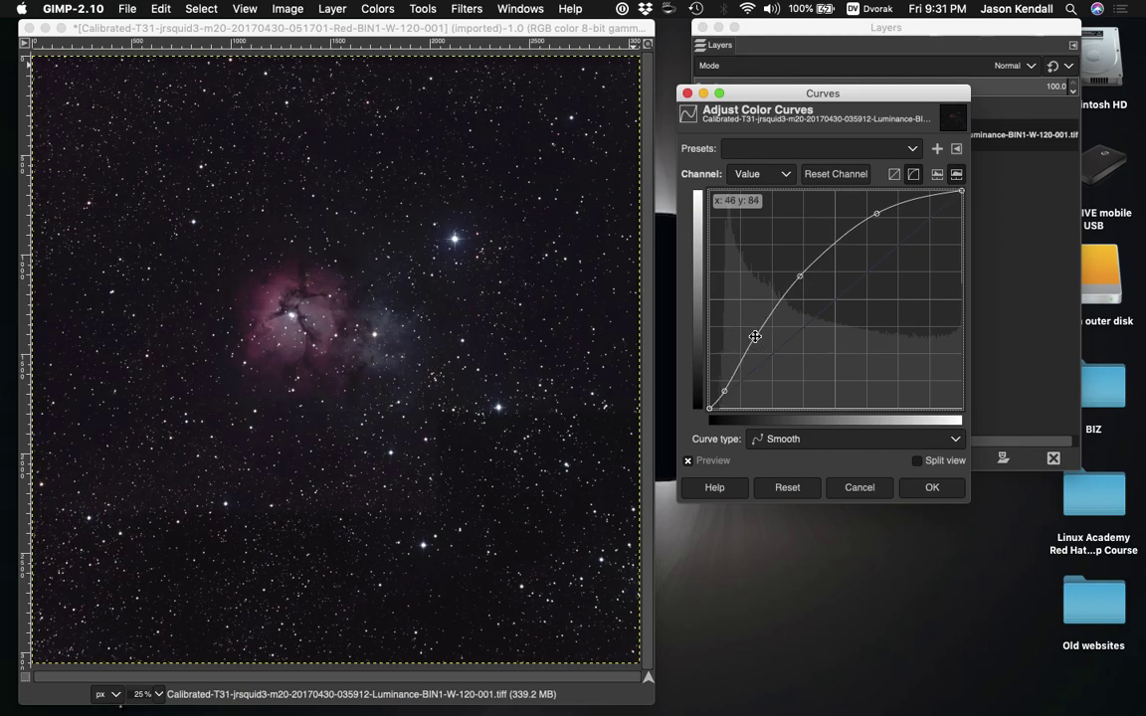
drag(724, 391, 726, 393)
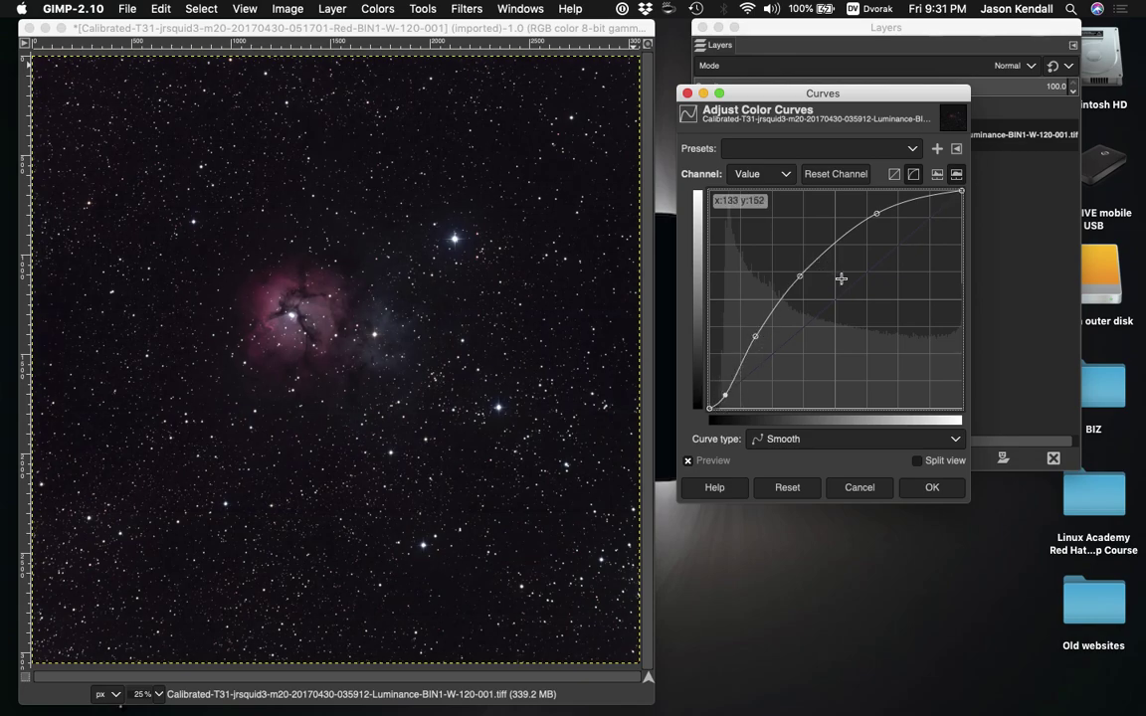
mouse_move(760, 334)
mouse_down()
mouse_move(749, 344)
mouse_move(758, 321)
mouse_up()
drag(802, 278, 799, 266)
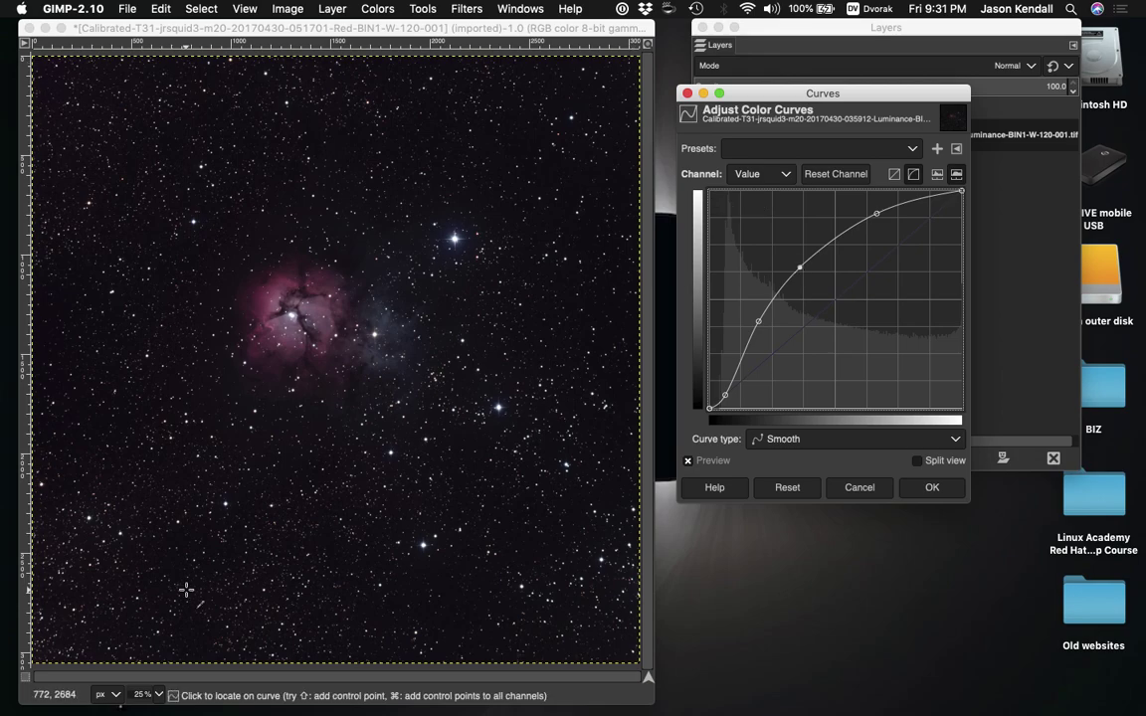
View at 100%, move the upper curve point to about 145→222, and apply the curve
click(144, 693)
click(147, 596)
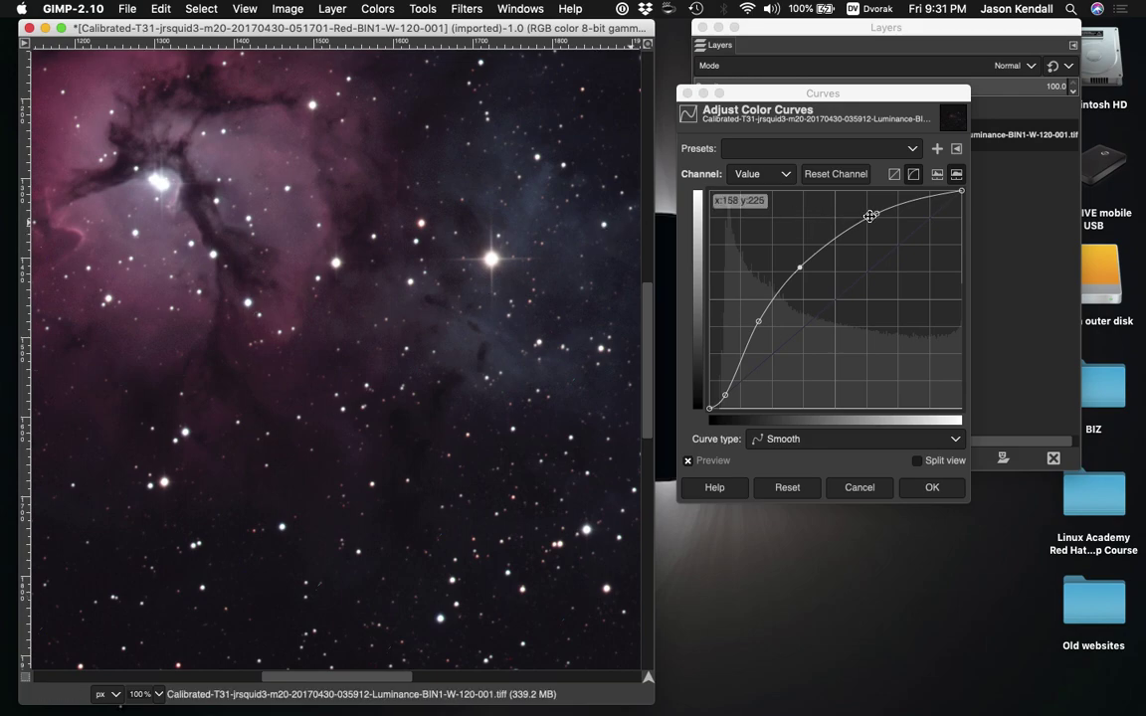
drag(876, 214, 900, 259)
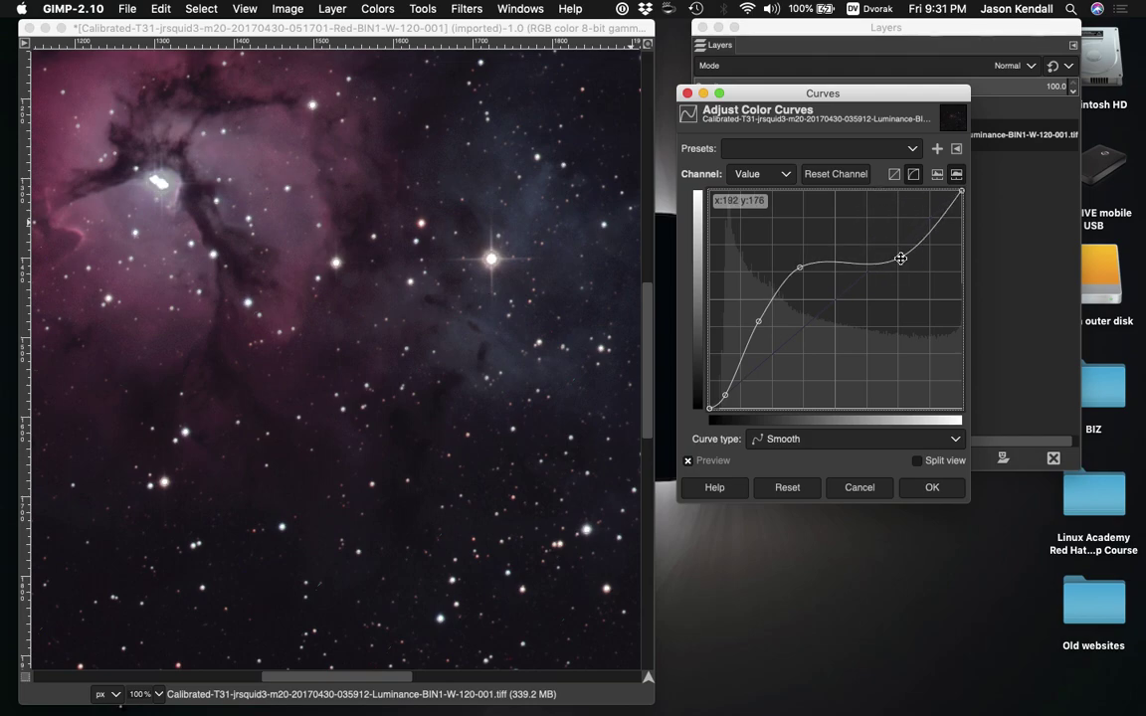
drag(900, 259, 860, 219)
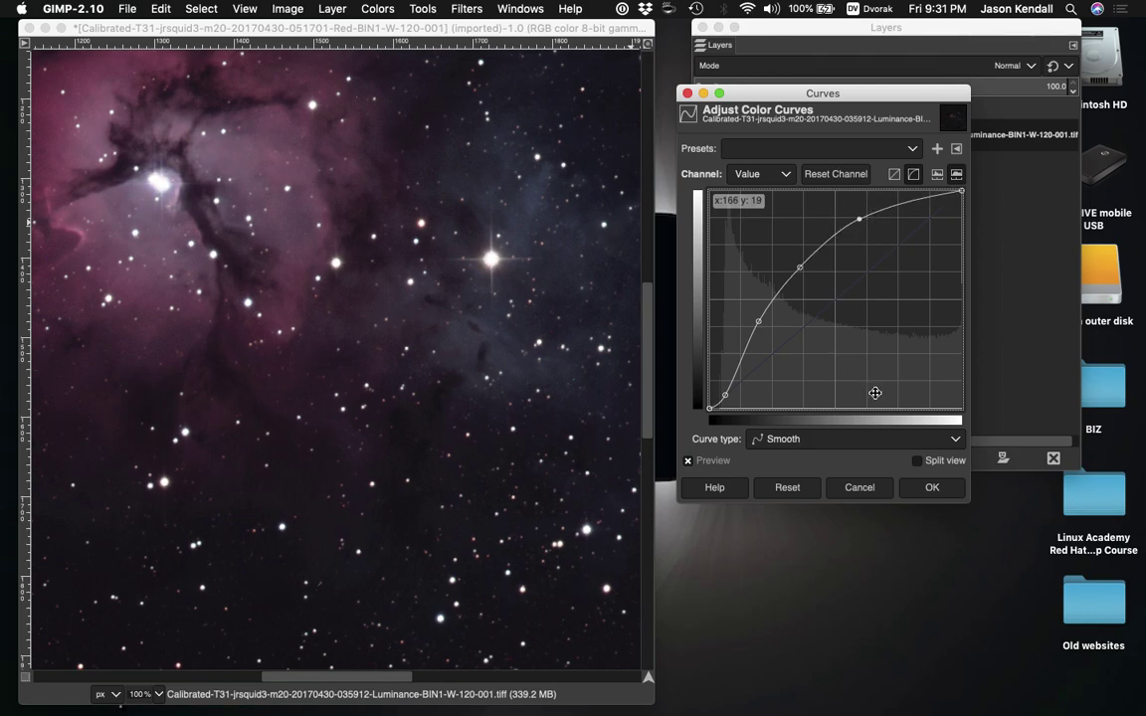
click(928, 487)
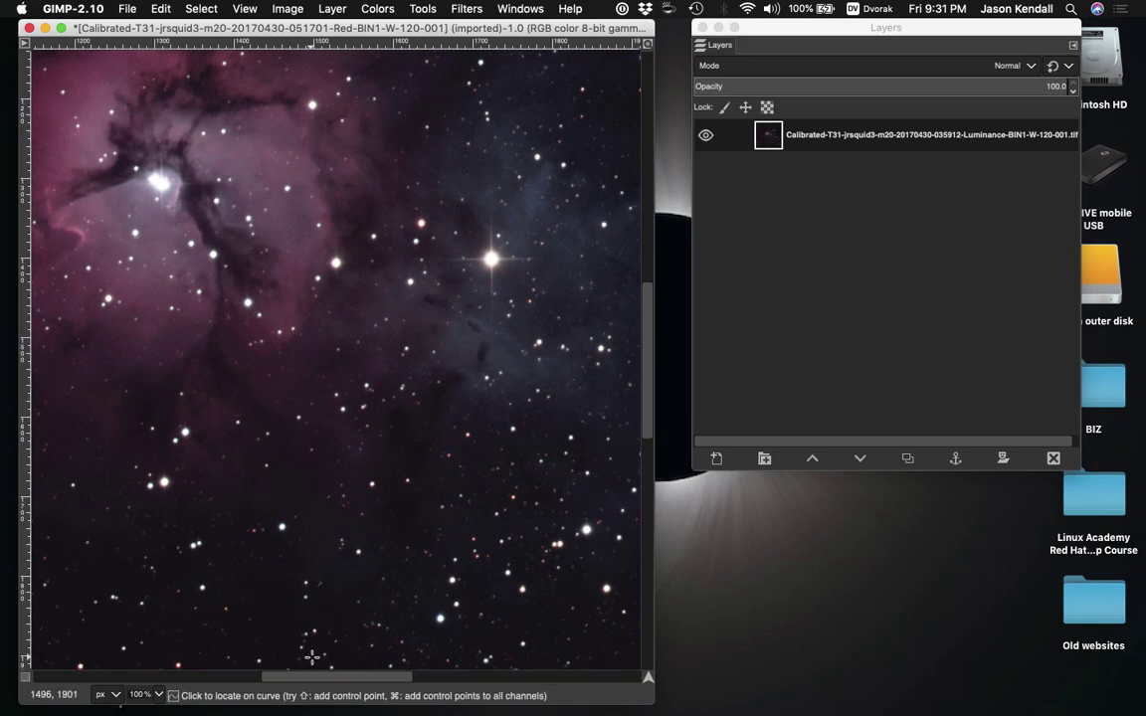
Zoom the view out to 18.2%, then set it to 25% to show the whole nebula
click(157, 695)
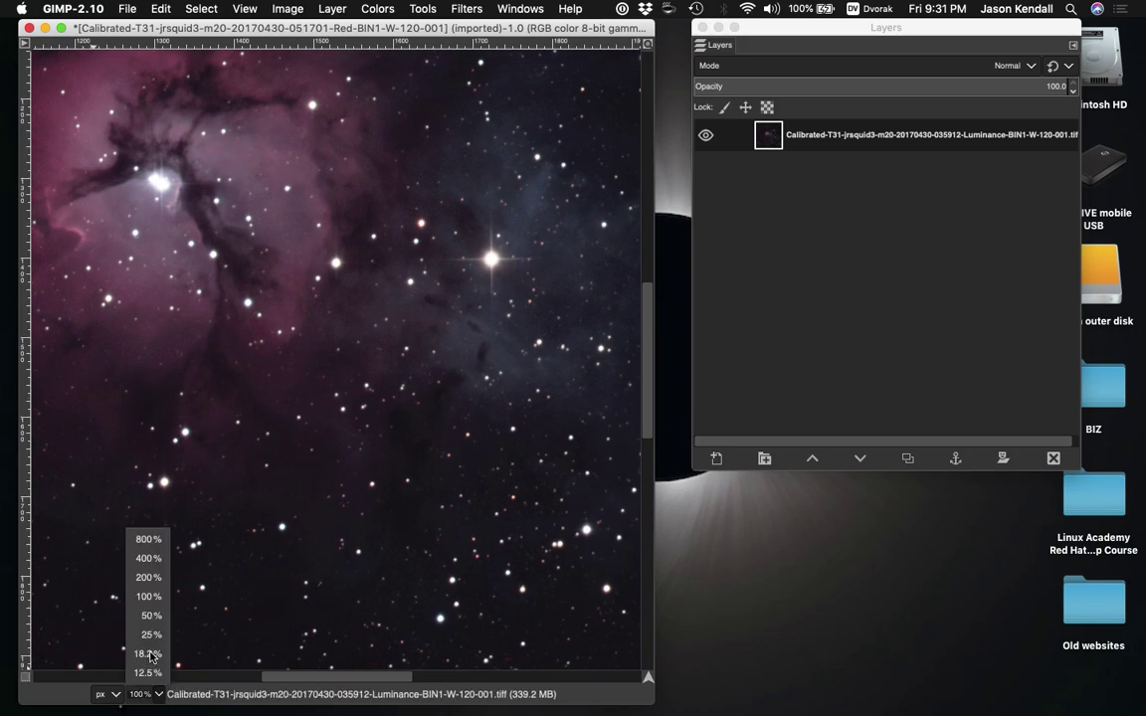
click(150, 652)
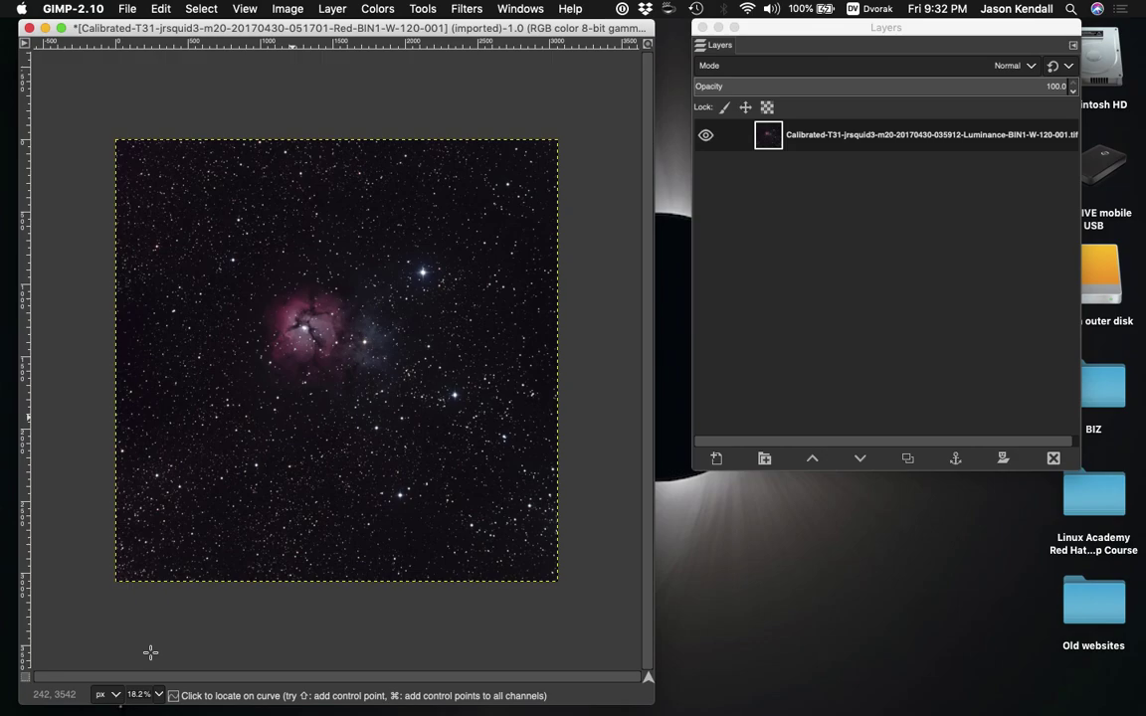
click(157, 696)
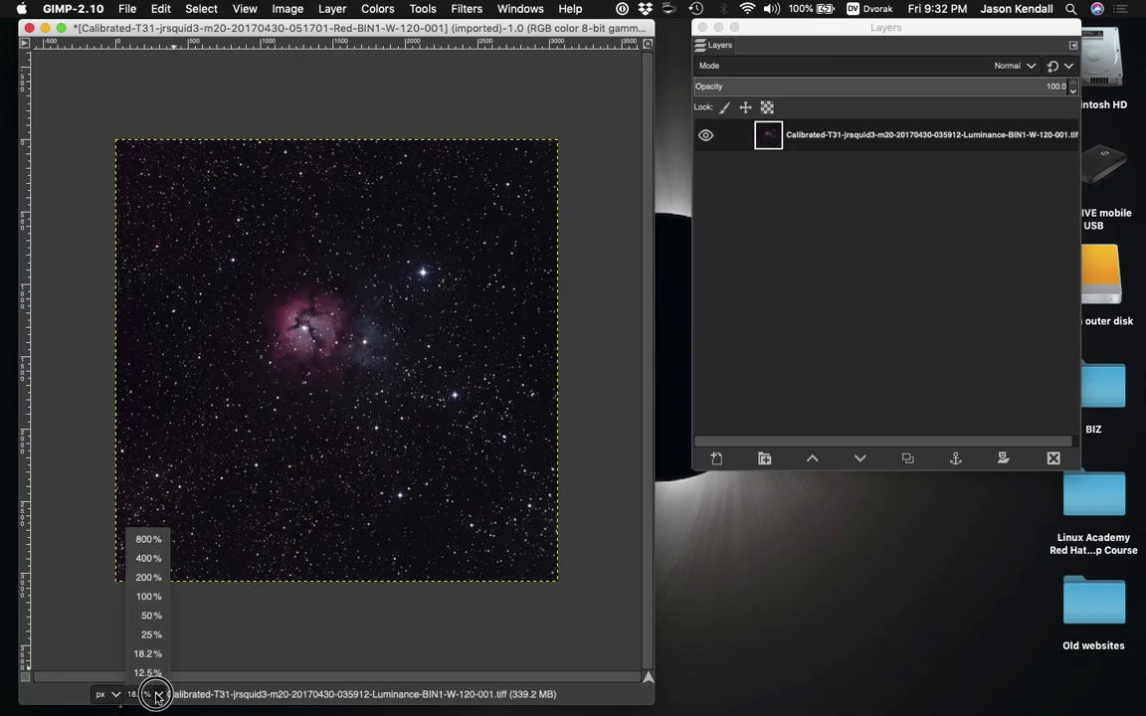
click(151, 636)
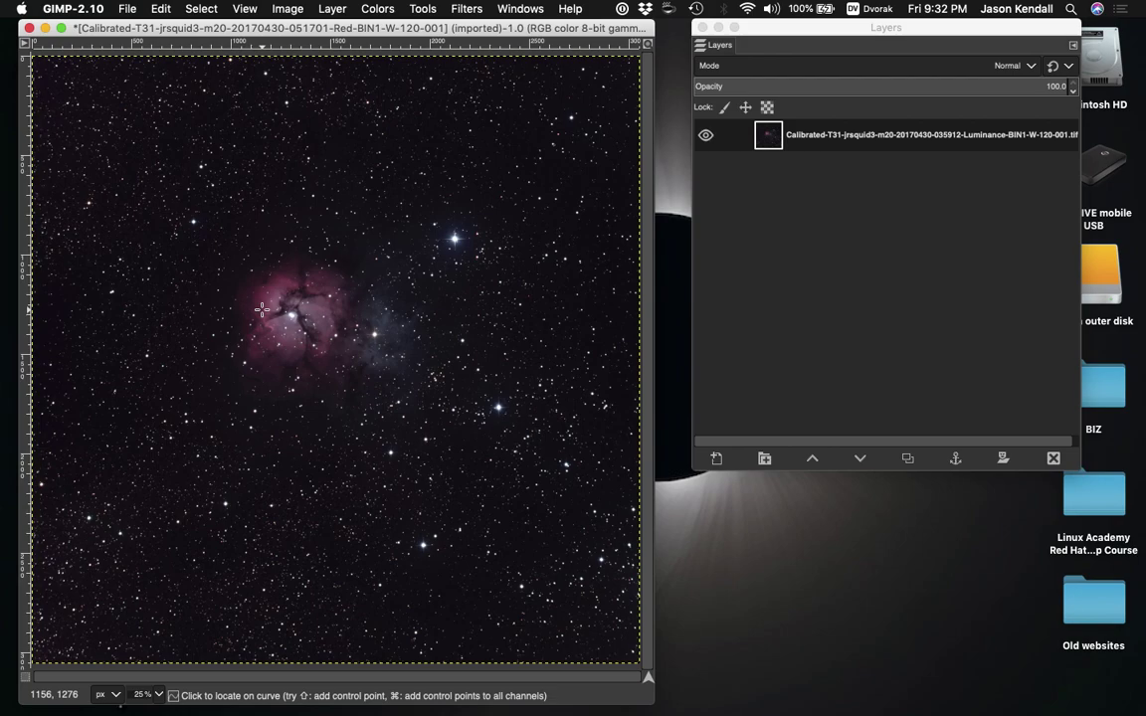
Open the Curves dialog from the Colors menu for the Trifid Nebula image
click(383, 10)
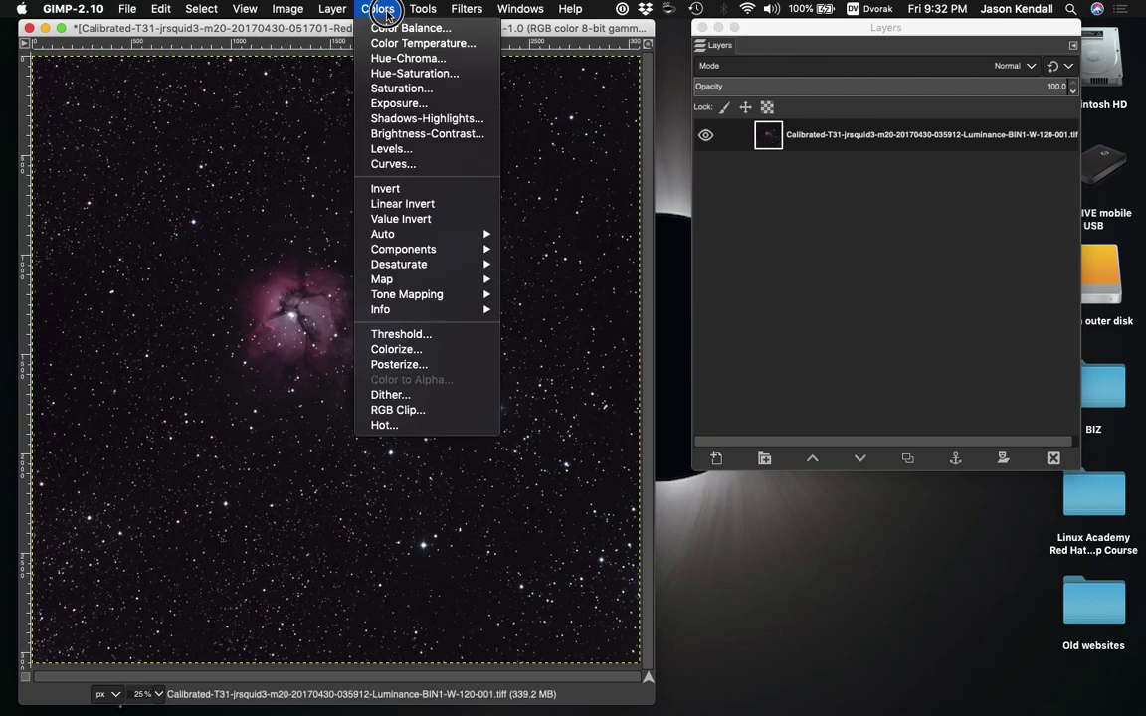
click(390, 164)
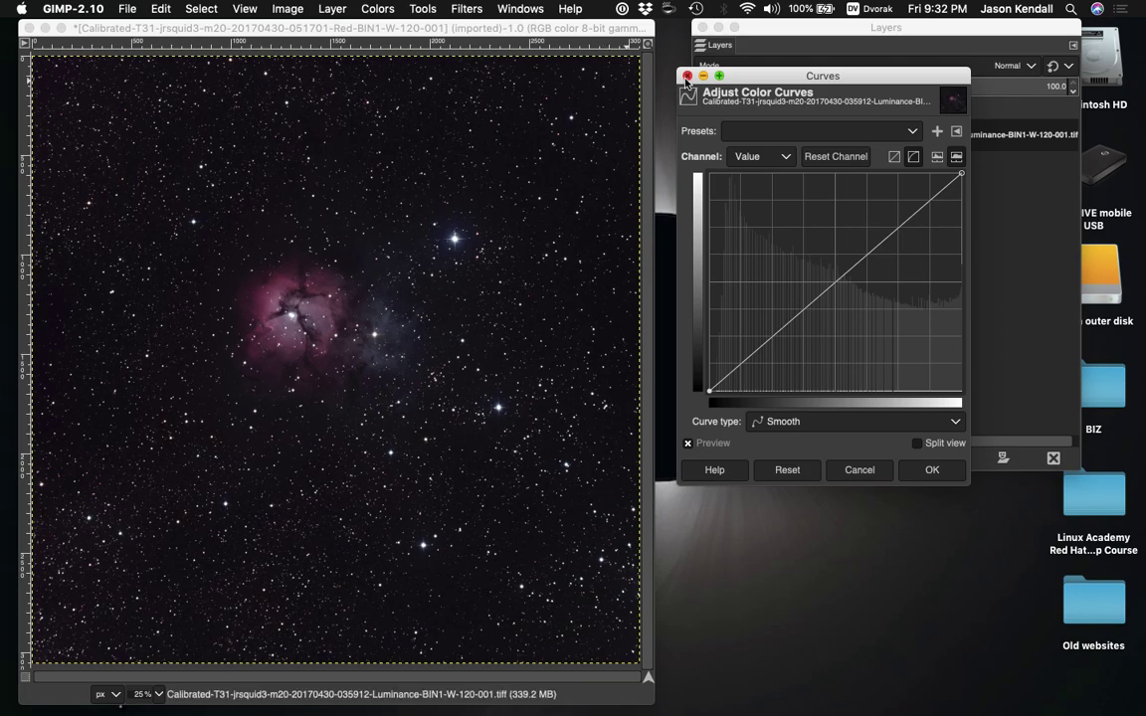
Switch the curve to the Red channel and try two upward bends, resetting each
click(786, 157)
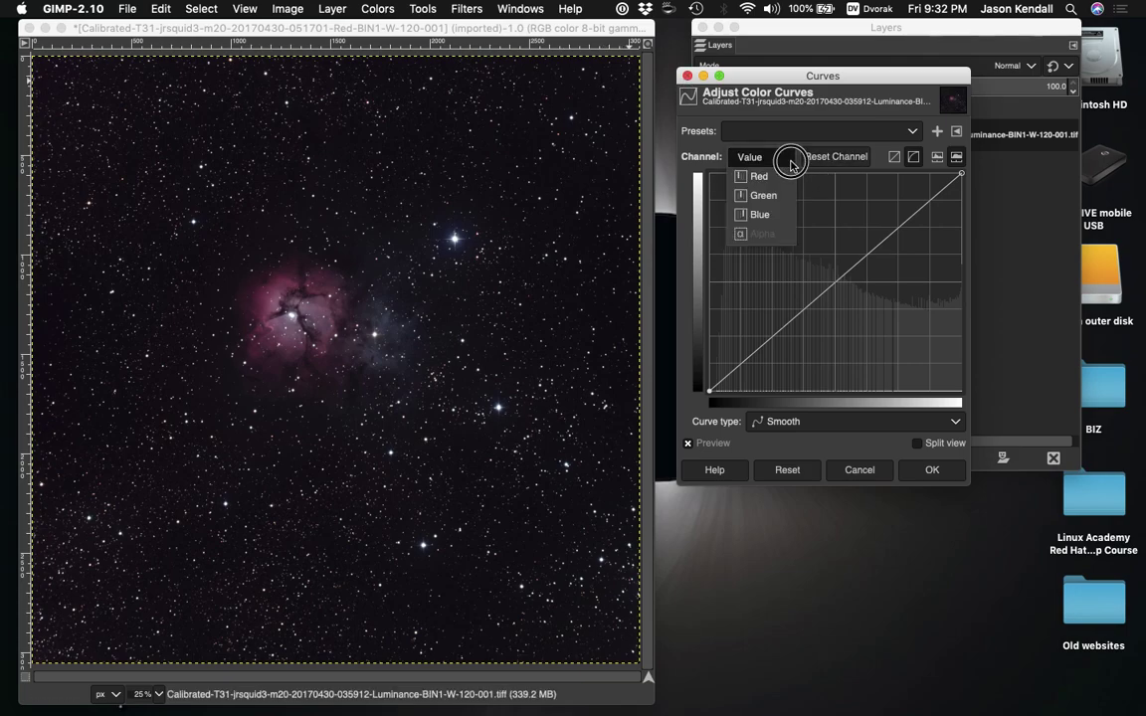
click(781, 174)
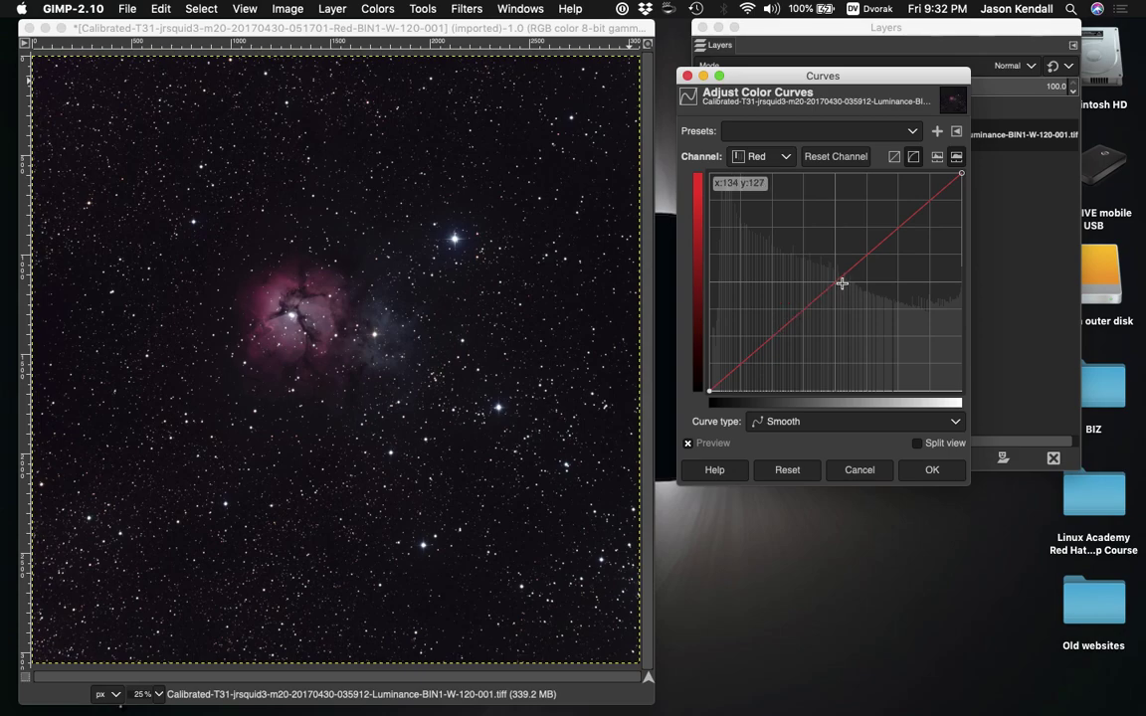
drag(819, 296, 811, 279)
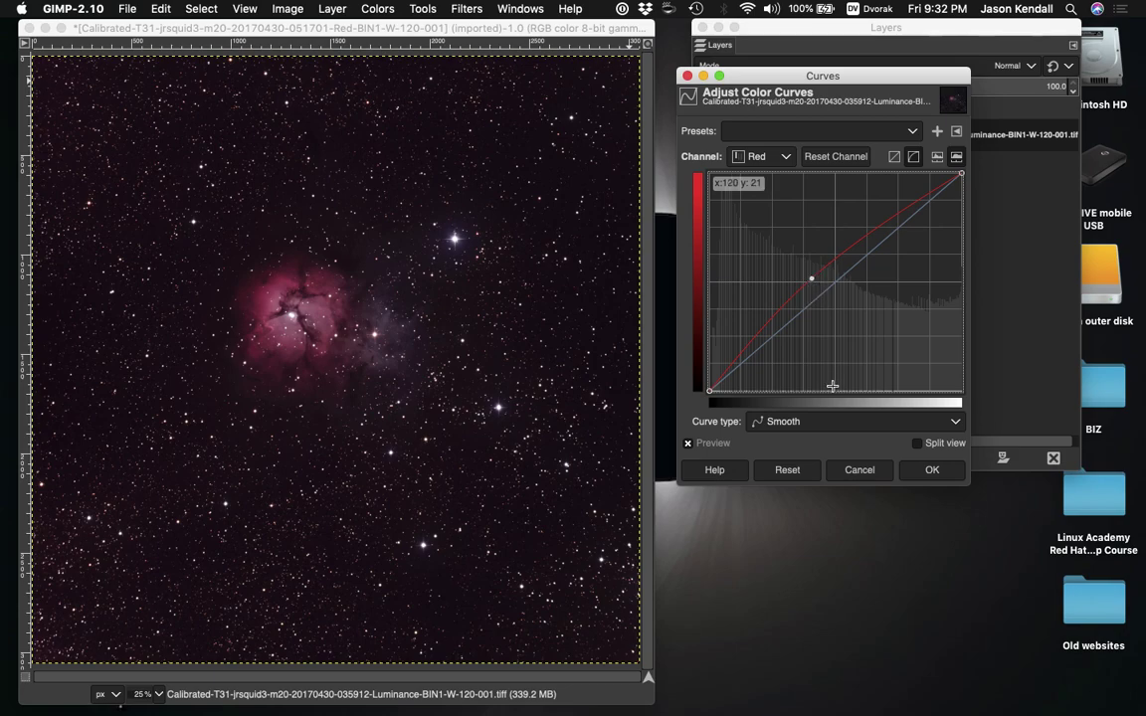
click(813, 468)
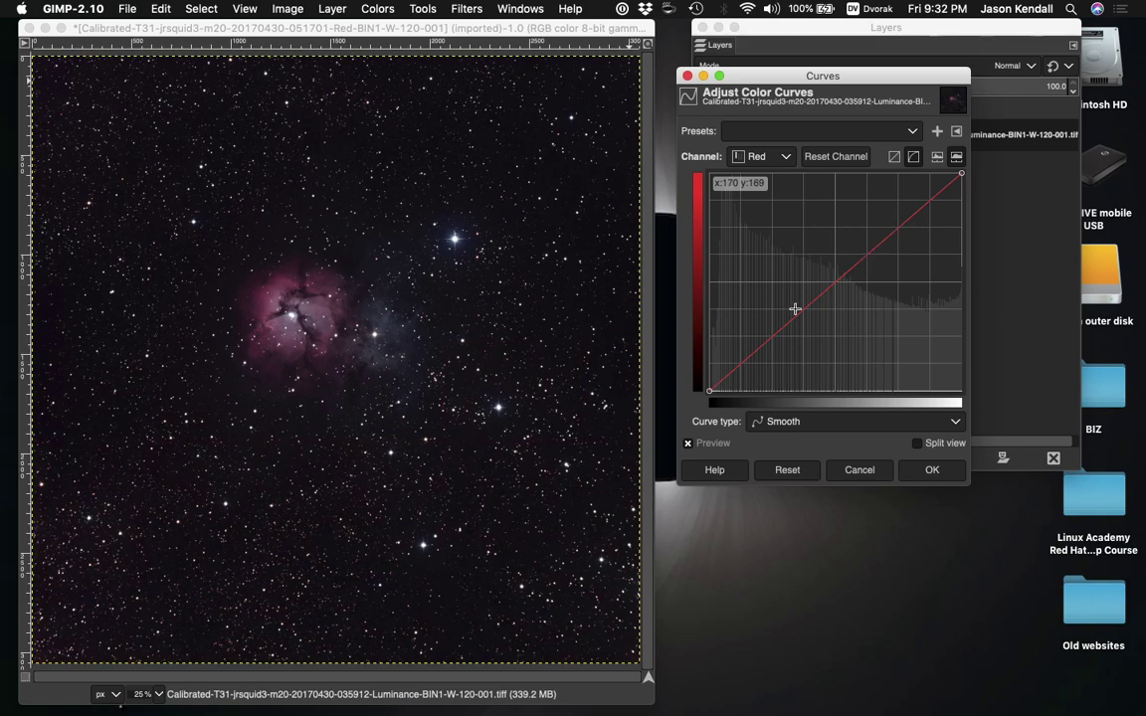
drag(876, 248, 880, 213)
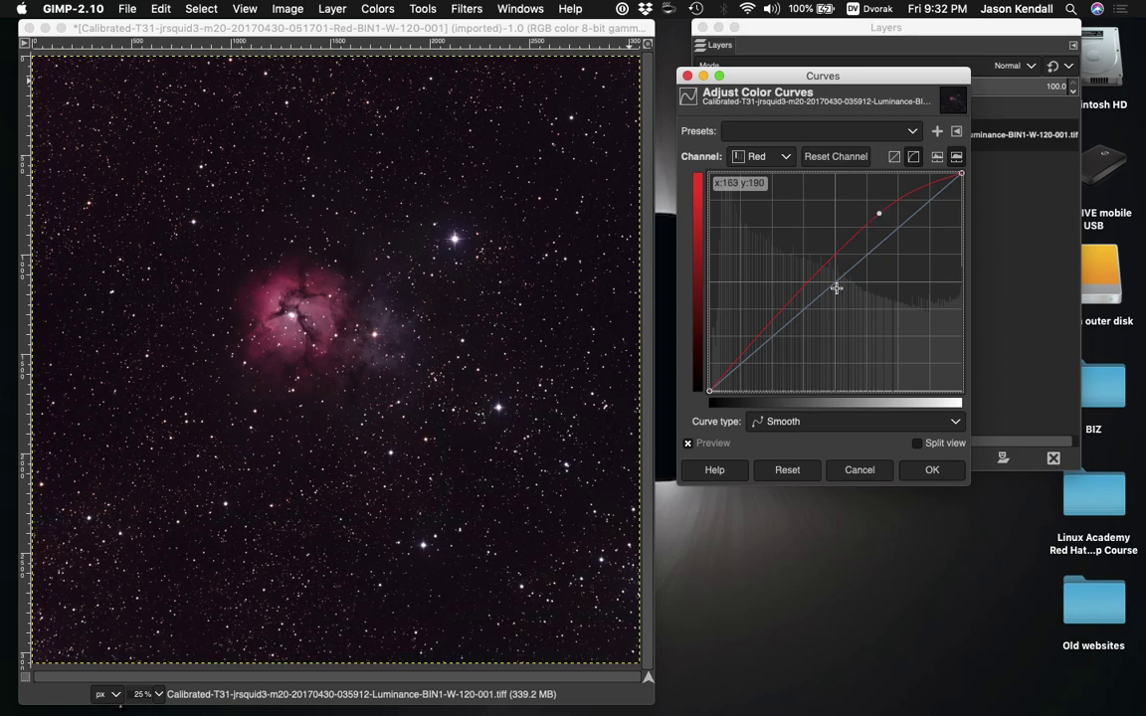
click(786, 469)
Try darkening the reds and lifting the red shadows, resetting after each
click(923, 230)
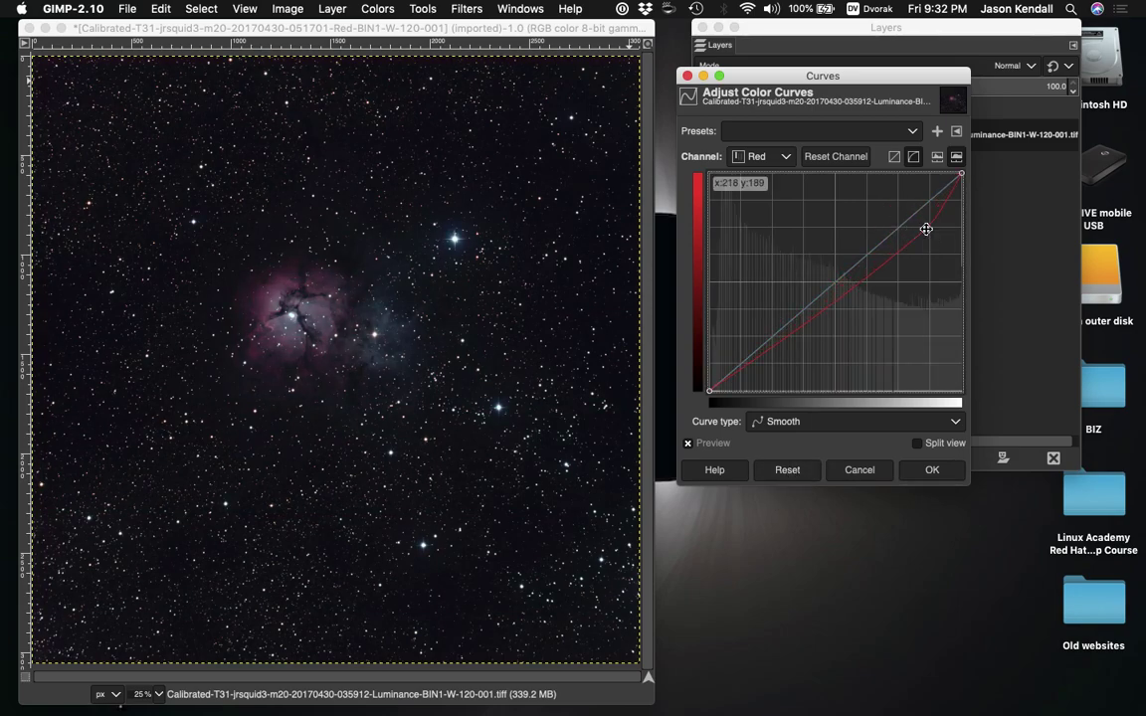
click(801, 472)
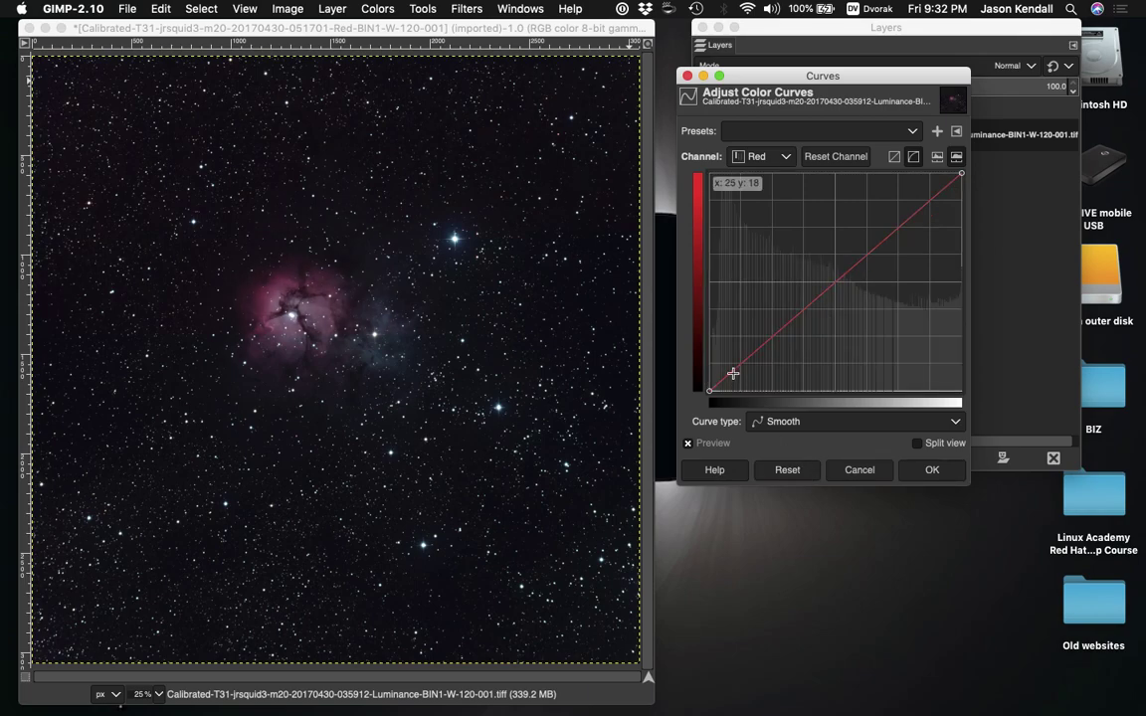
drag(733, 374, 728, 367)
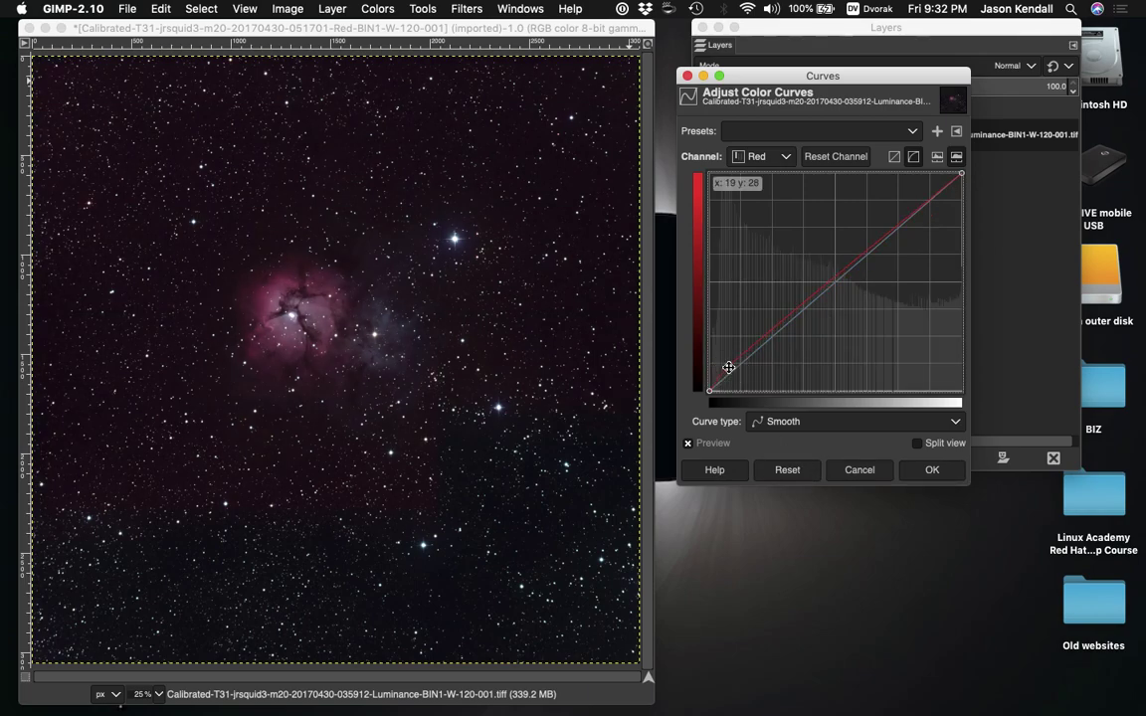
click(787, 470)
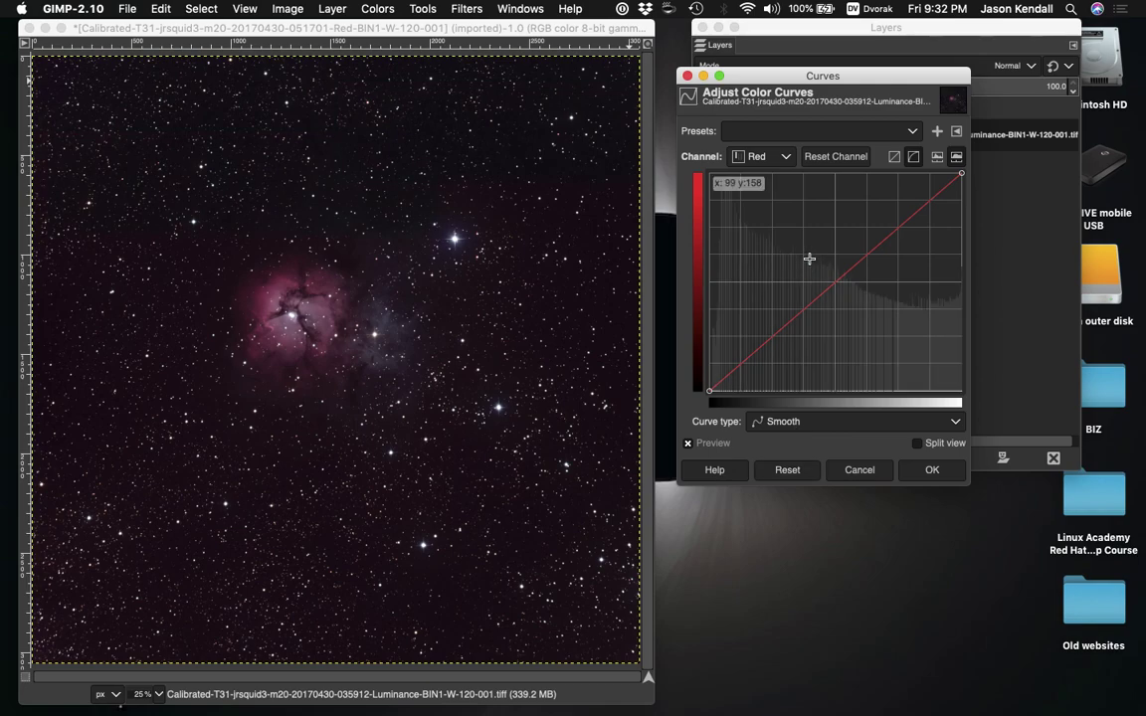
Raise and fine-tune a red midpoint, reset the curve, then cancel Curves
click(840, 279)
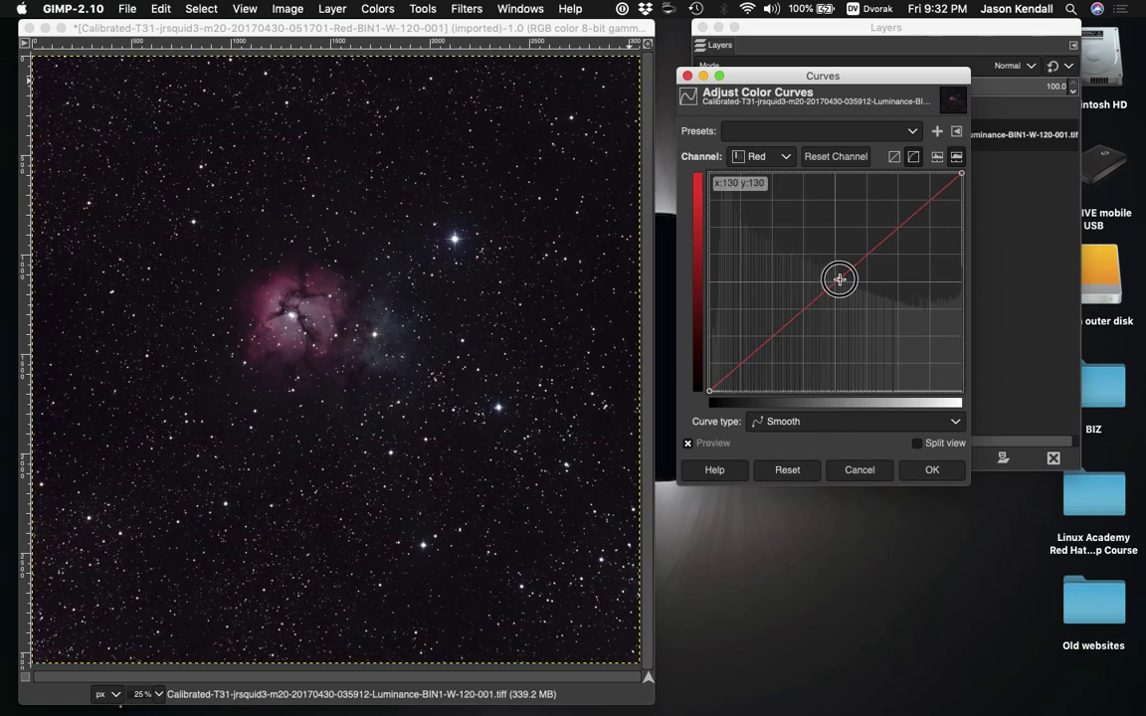
drag(840, 280, 810, 228)
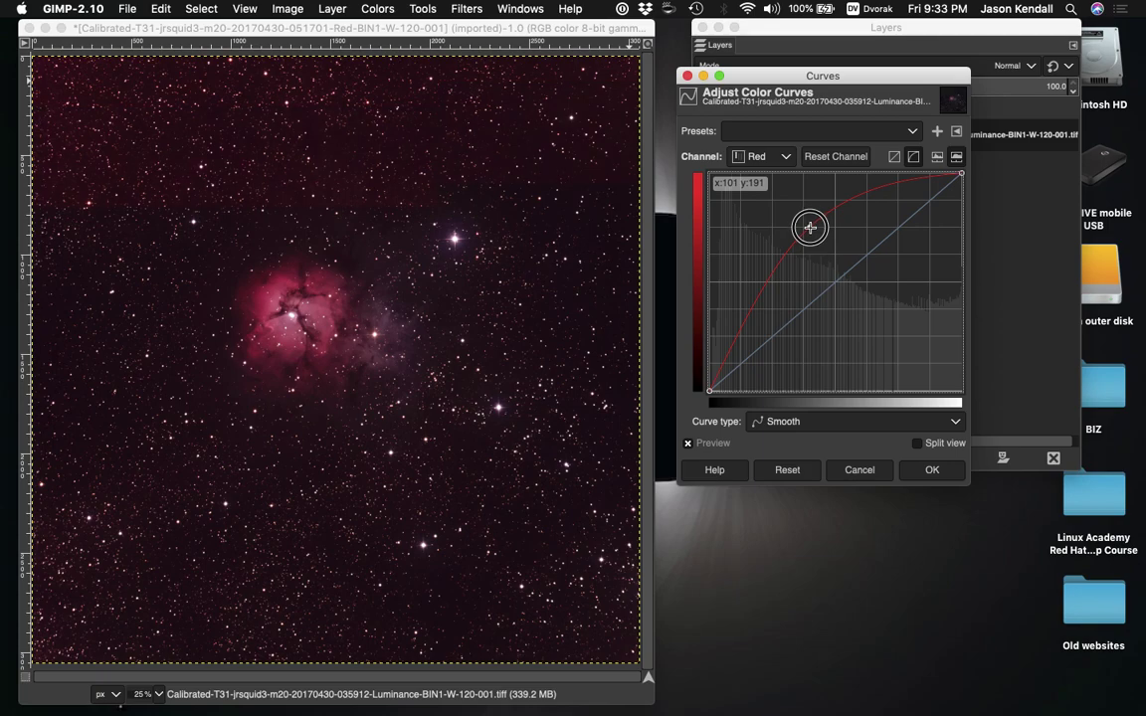
drag(810, 228, 833, 265)
click(809, 470)
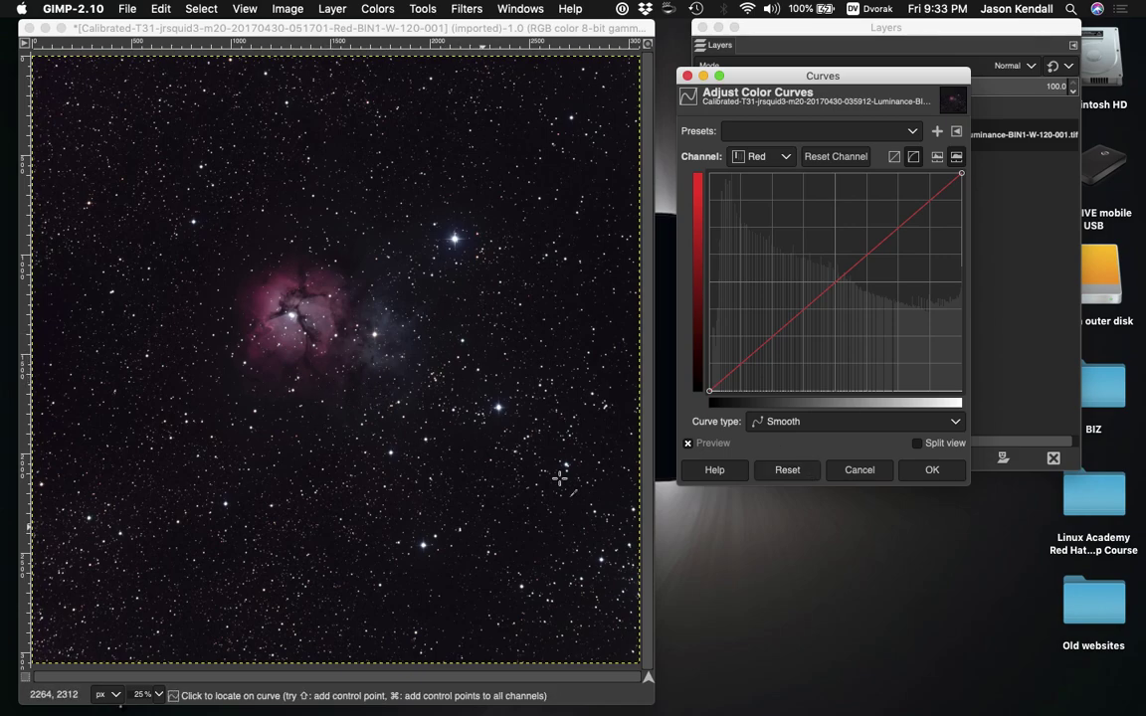
click(859, 472)
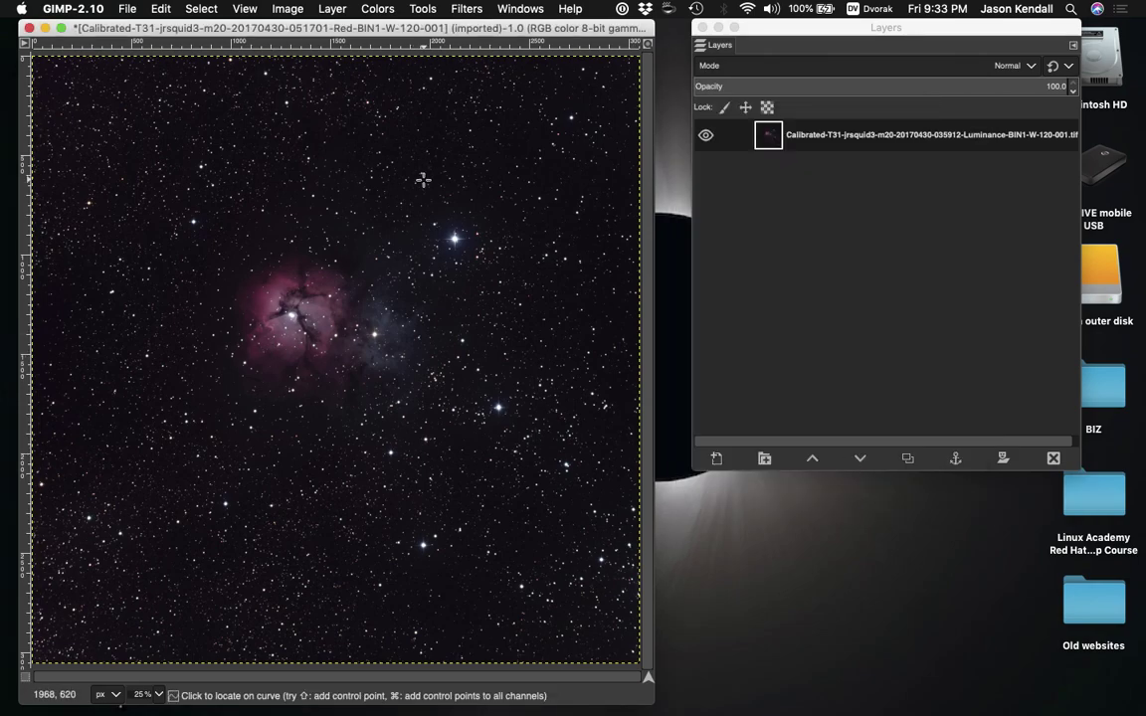
Open the Export Image dialog from the File menu
click(129, 8)
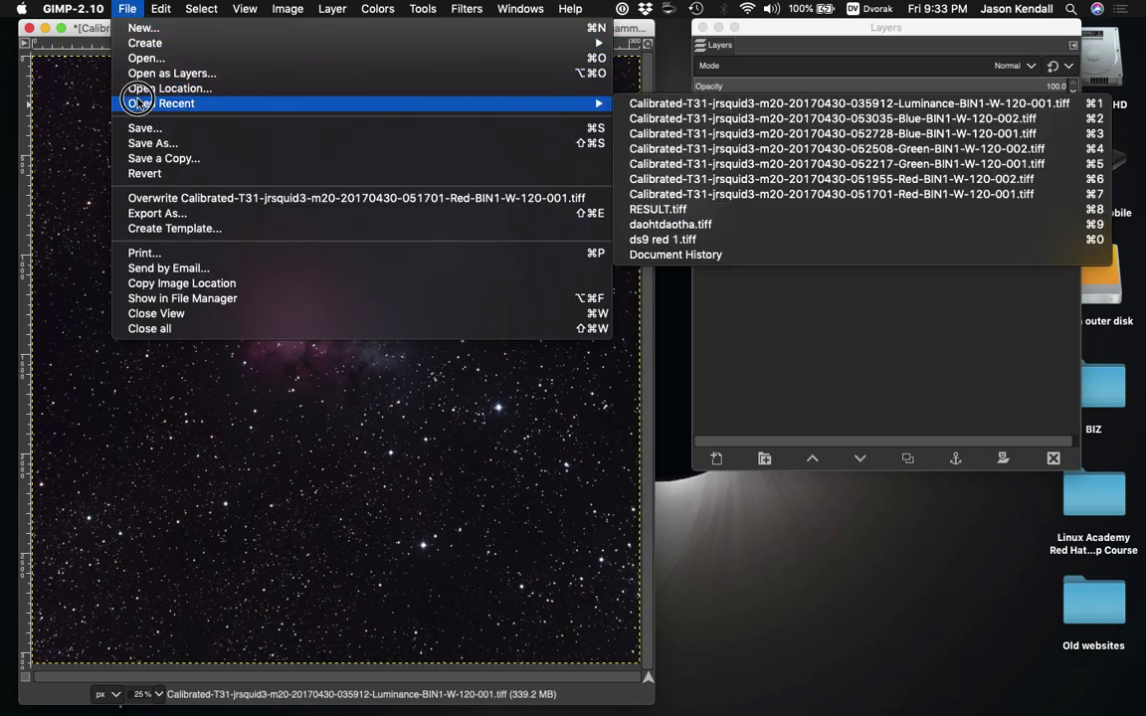
click(147, 212)
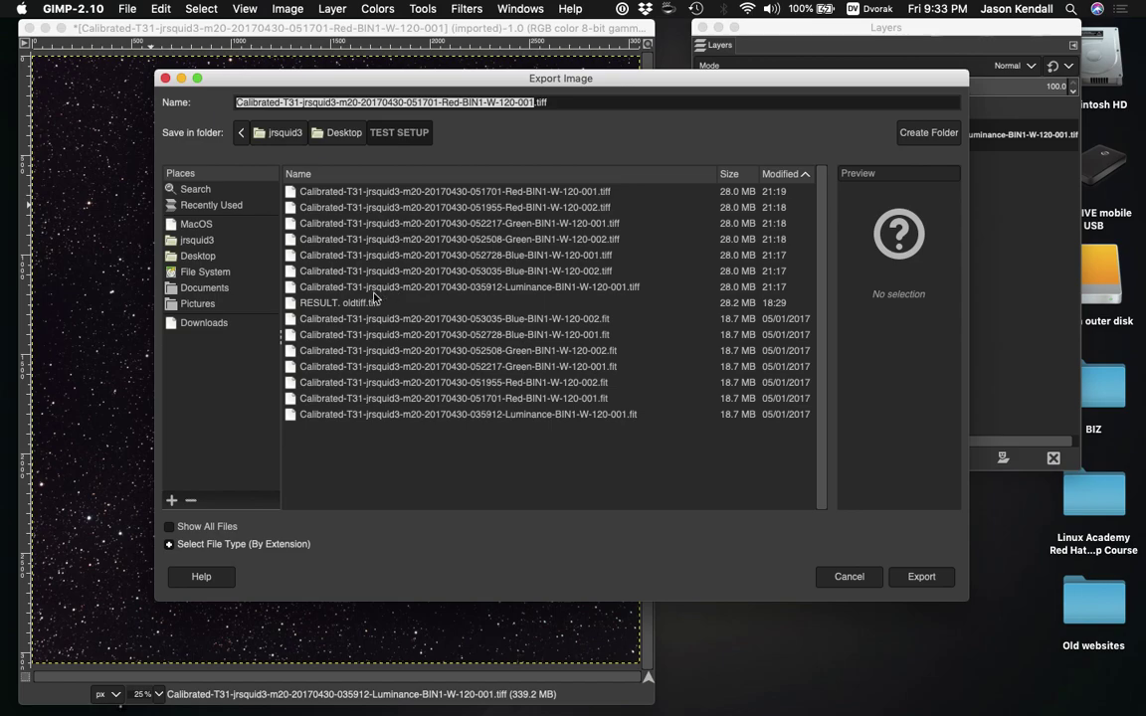
Start editing the pre-filled 'RESULT. oldtiff.tiff' file name
click(338, 302)
key(BackSpace)
key(BackSpace)
key(BackSpace)
key(BackSpace)
key(BackSpace)
key(Home)
text(.tiff)
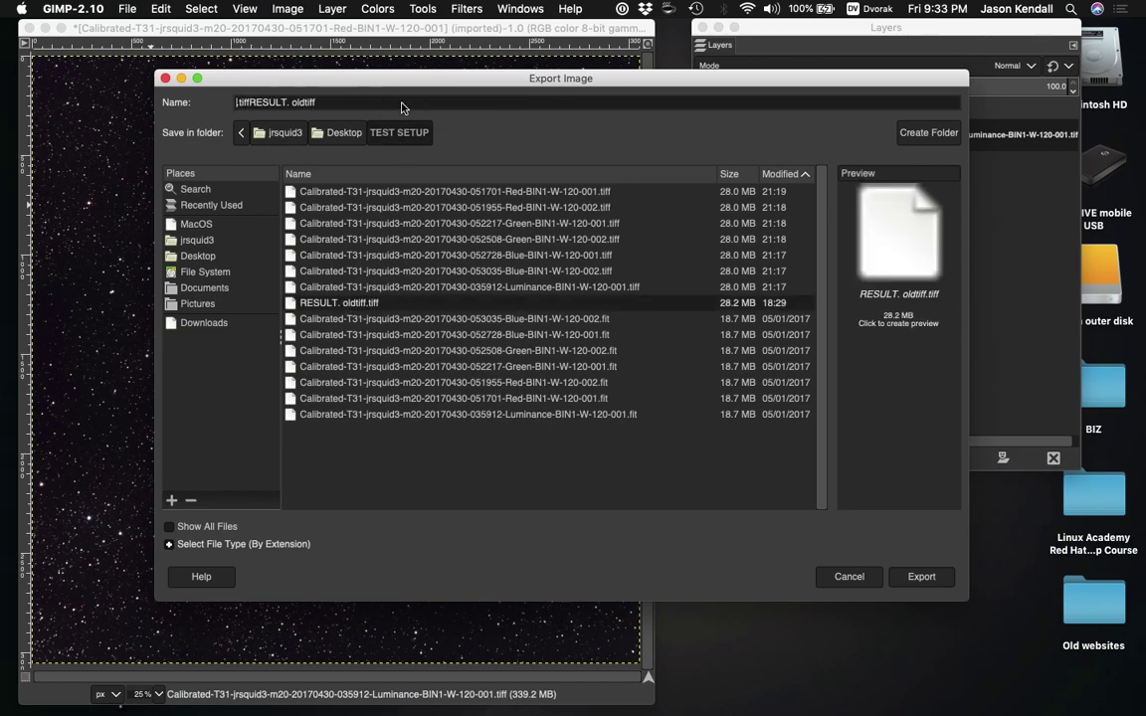
click(250, 99)
Rename the file to 'Second time.tiff' and export it with Compression None
triple_click(258, 96)
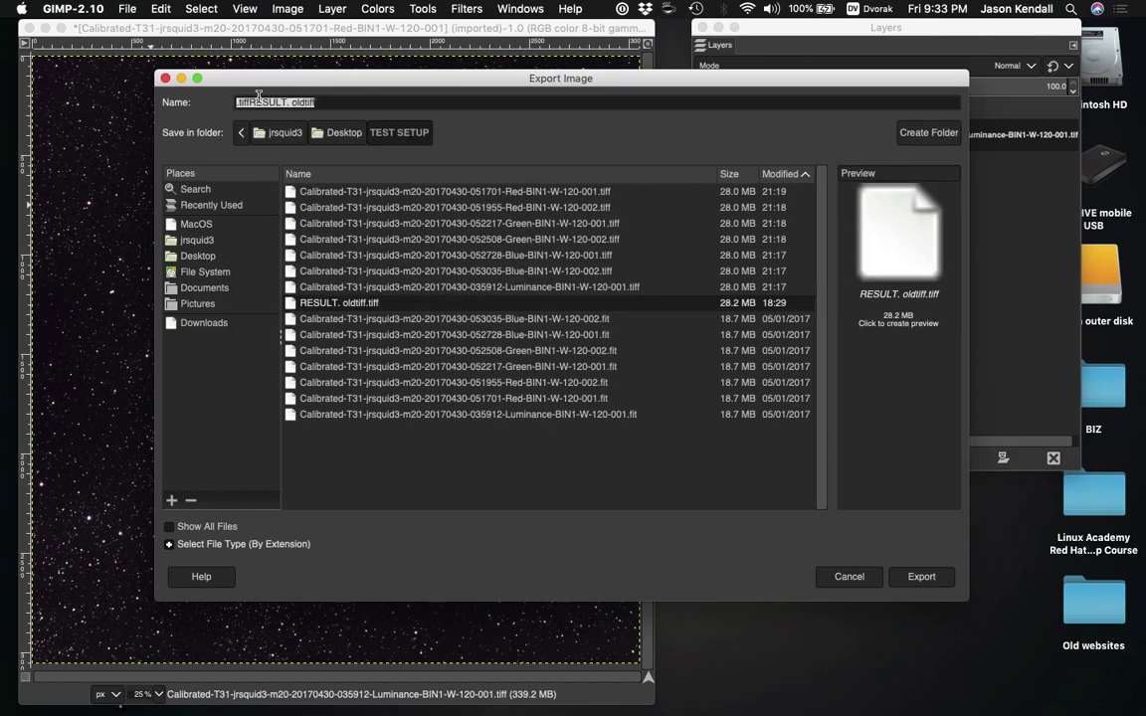
text(Second)
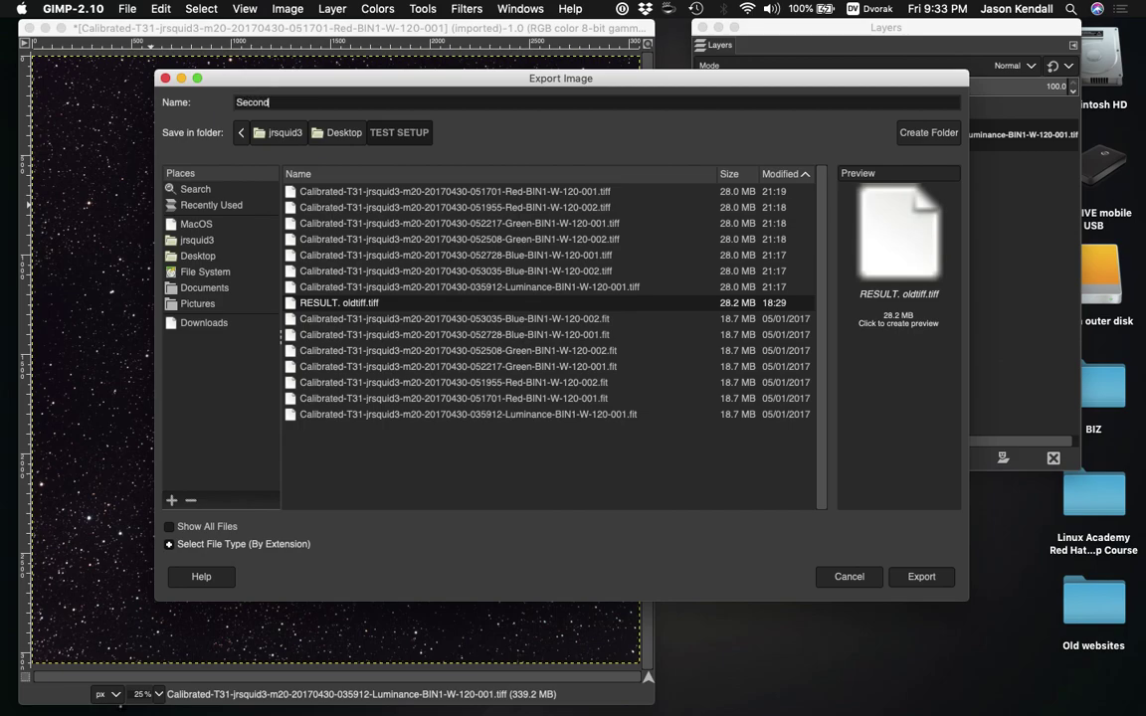
text( time.tiff)
click(905, 577)
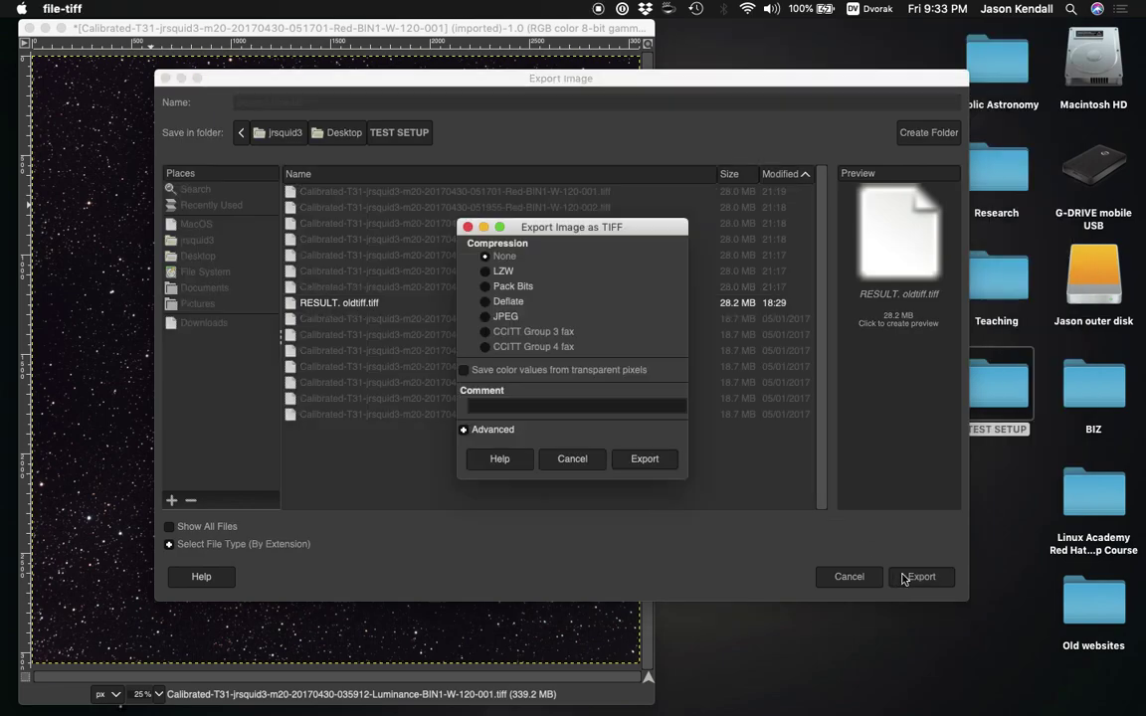
click(645, 460)
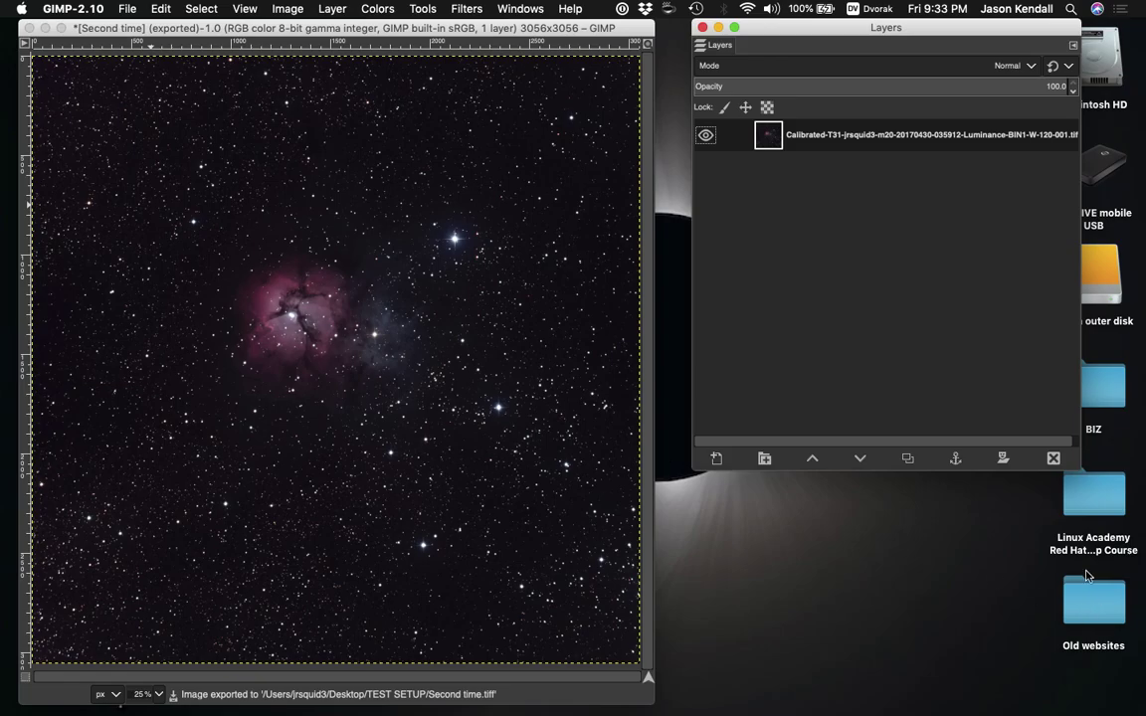
Hide the Layers window, open the TEST SETUP folder, and open Second time.tiff in Preview
click(718, 26)
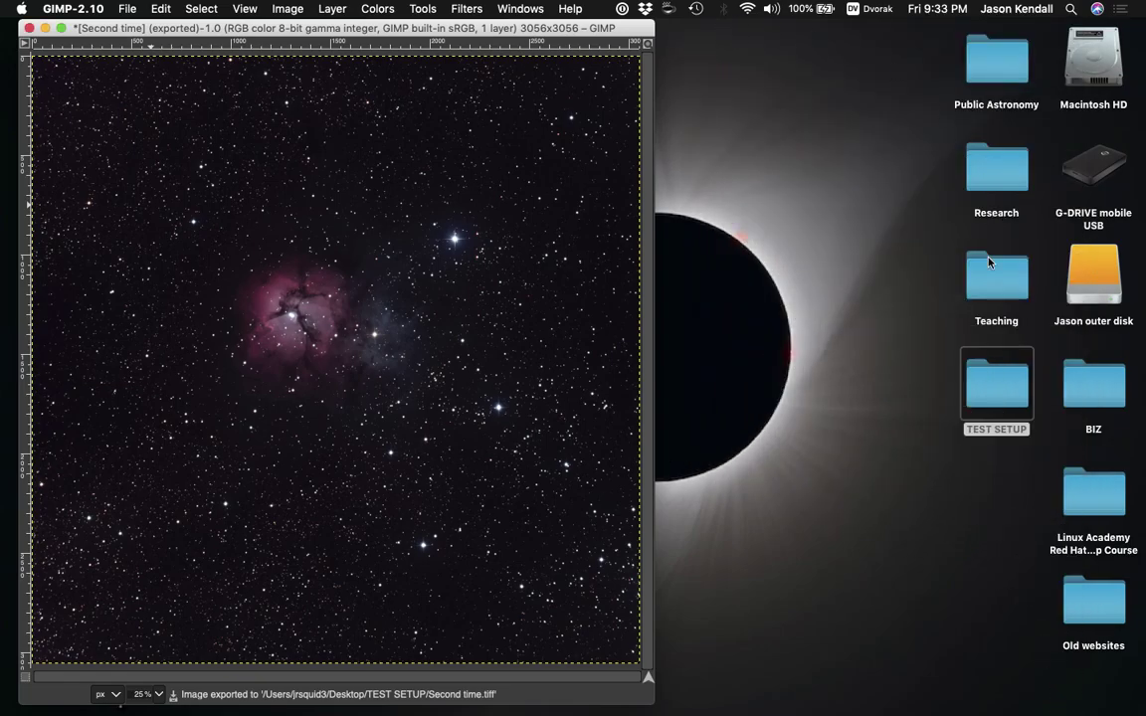
click(994, 388)
double_click(994, 388)
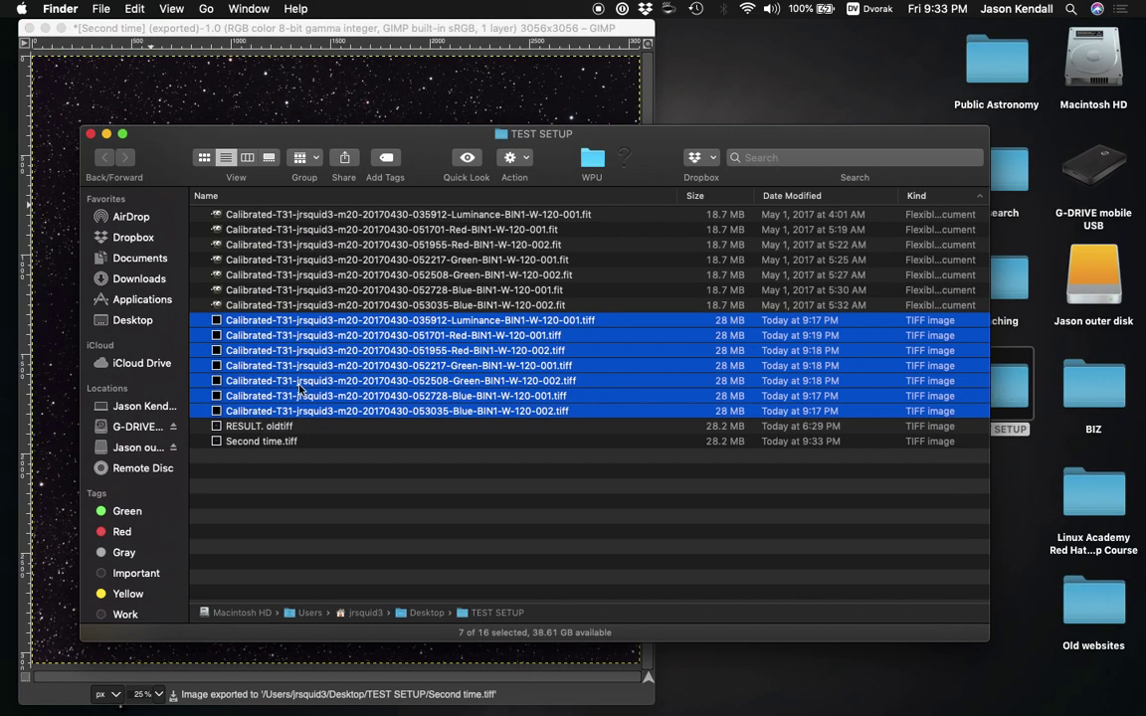
click(580, 589)
double_click(264, 443)
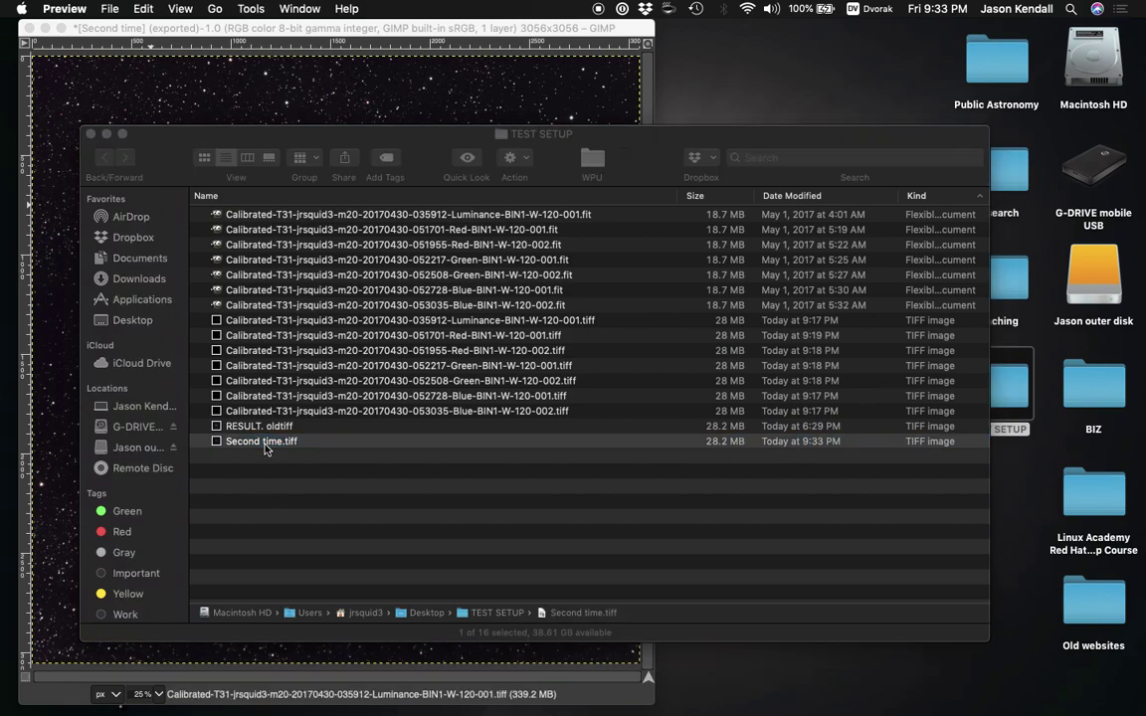